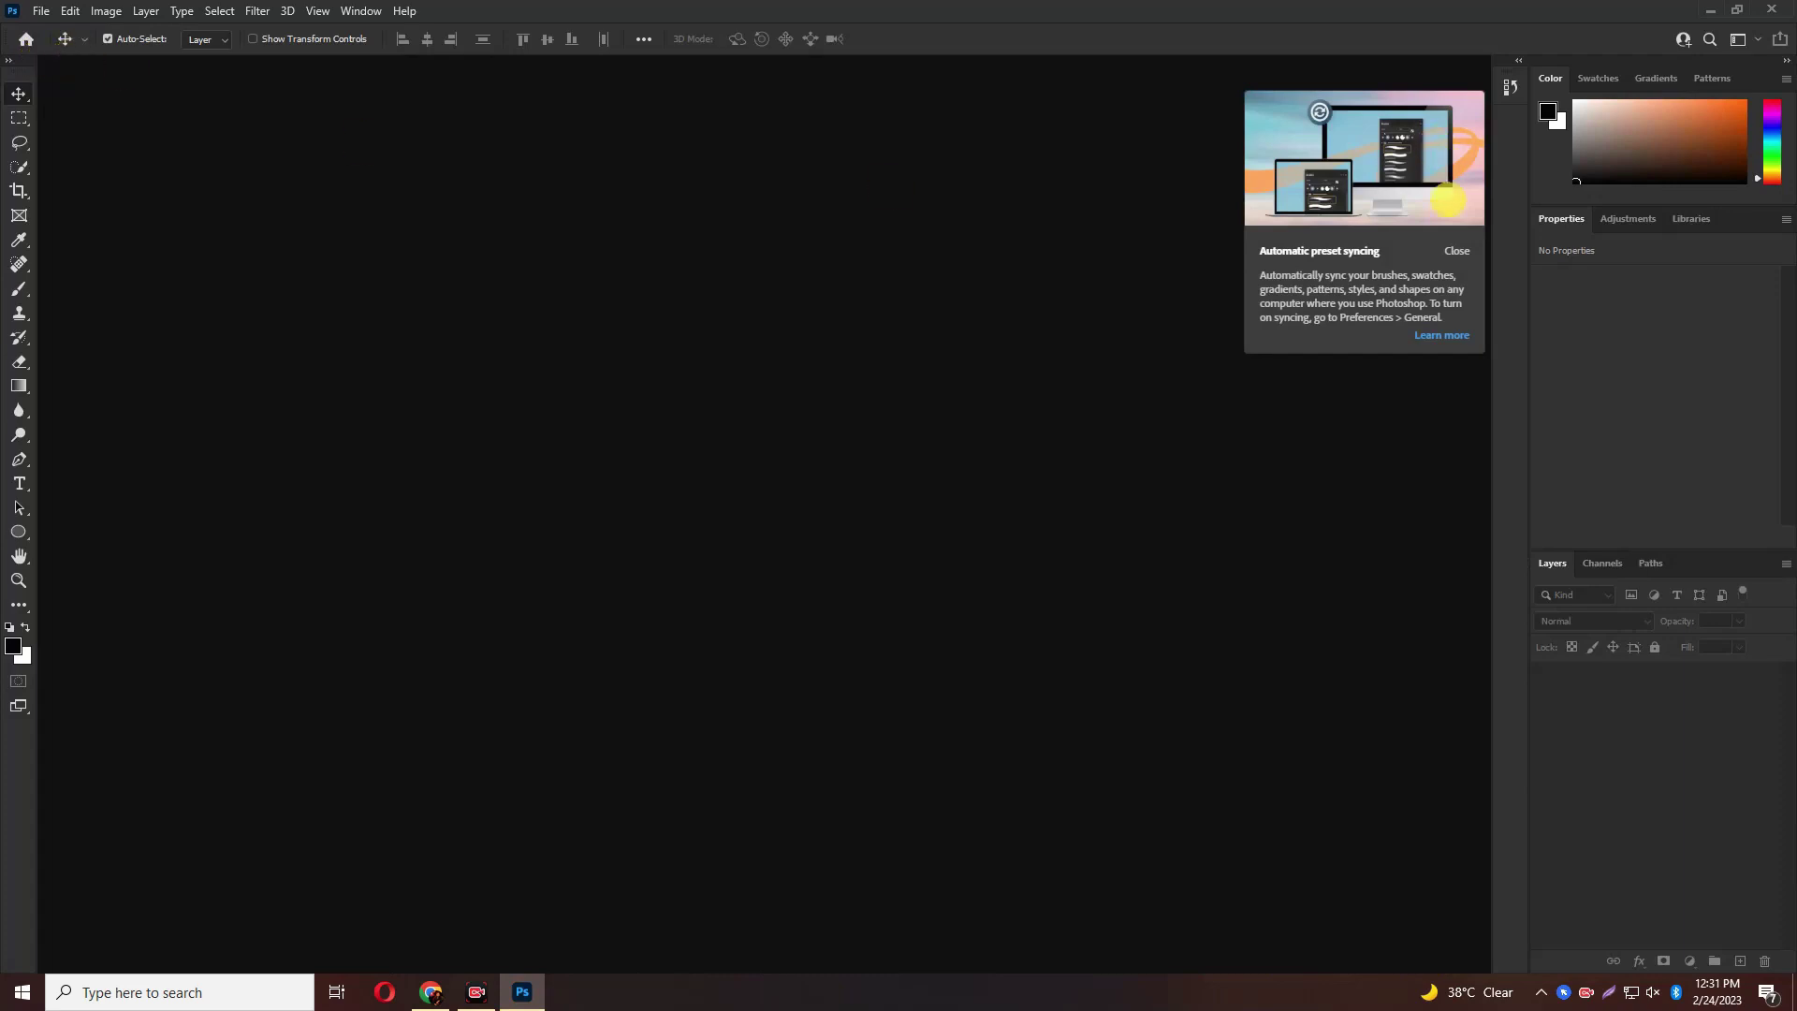
# Close the Automatic preset syncing notice to reach the empty workspace
pyautogui.click(1457, 250)
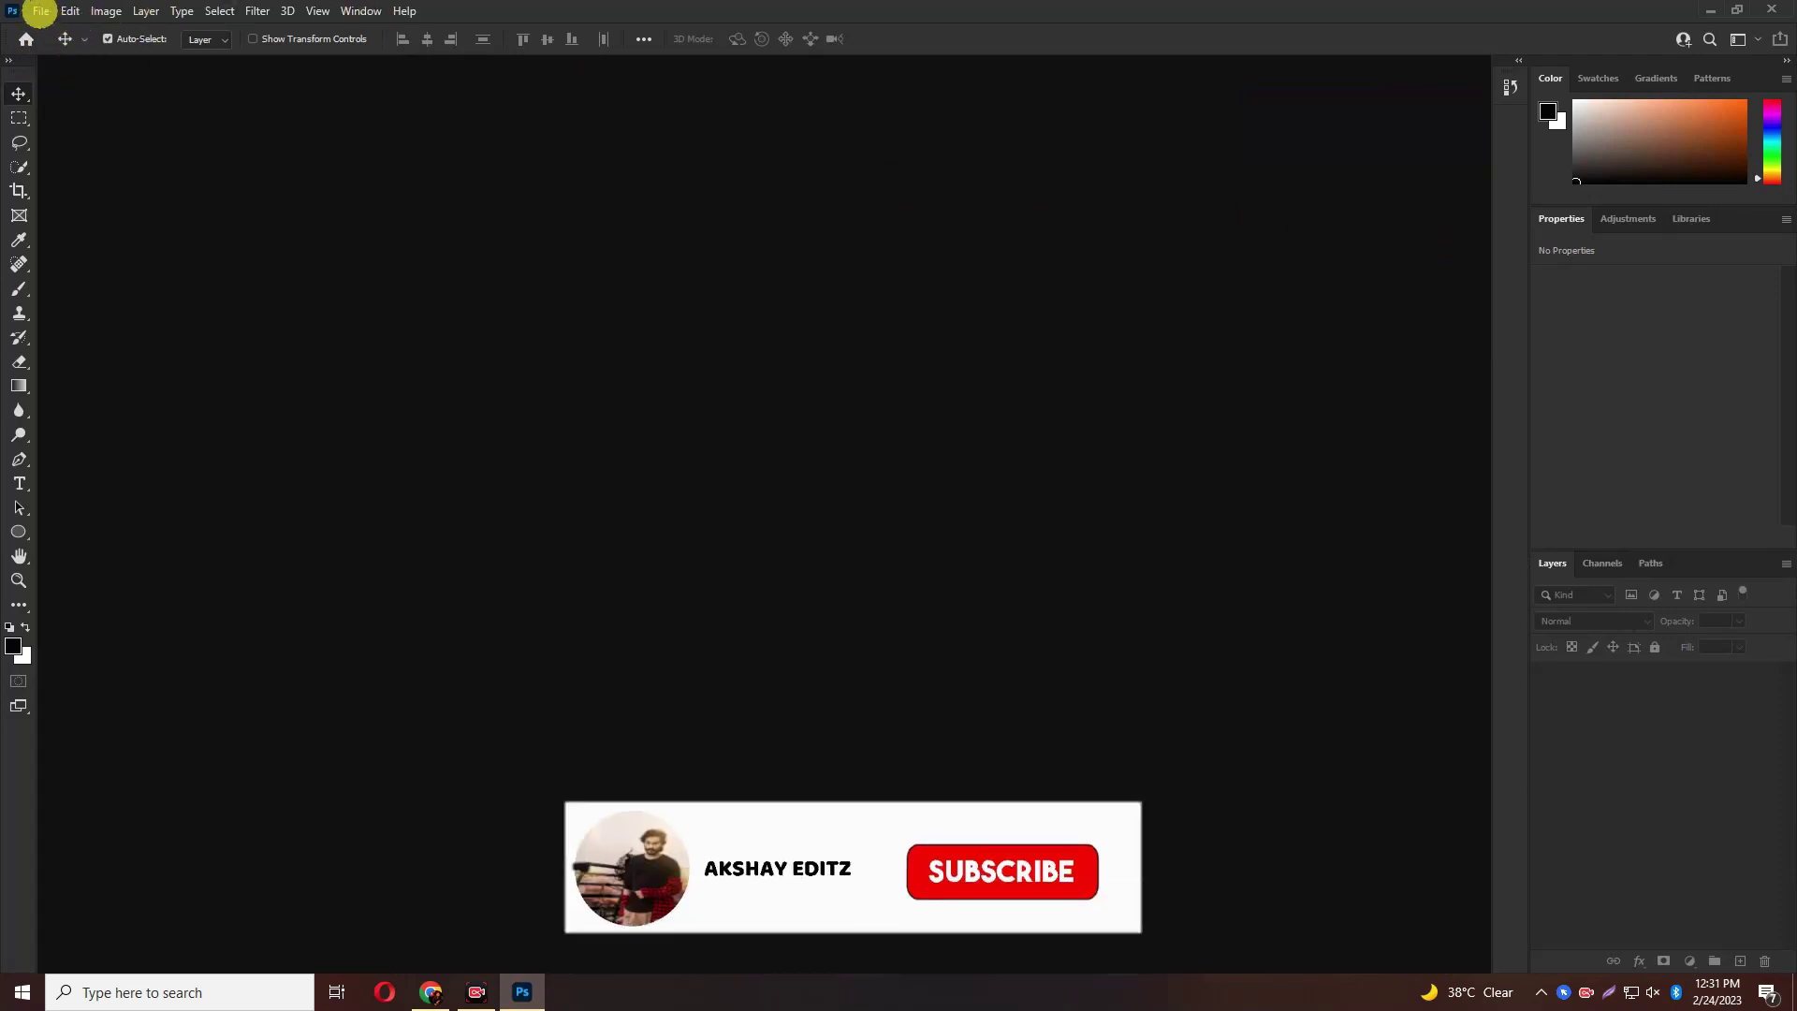
pyautogui.click(43, 13)
# Open the beach photo 1 (5).jpg and the sunset sky image 1 (1).jpg
pyautogui.click(59, 48)
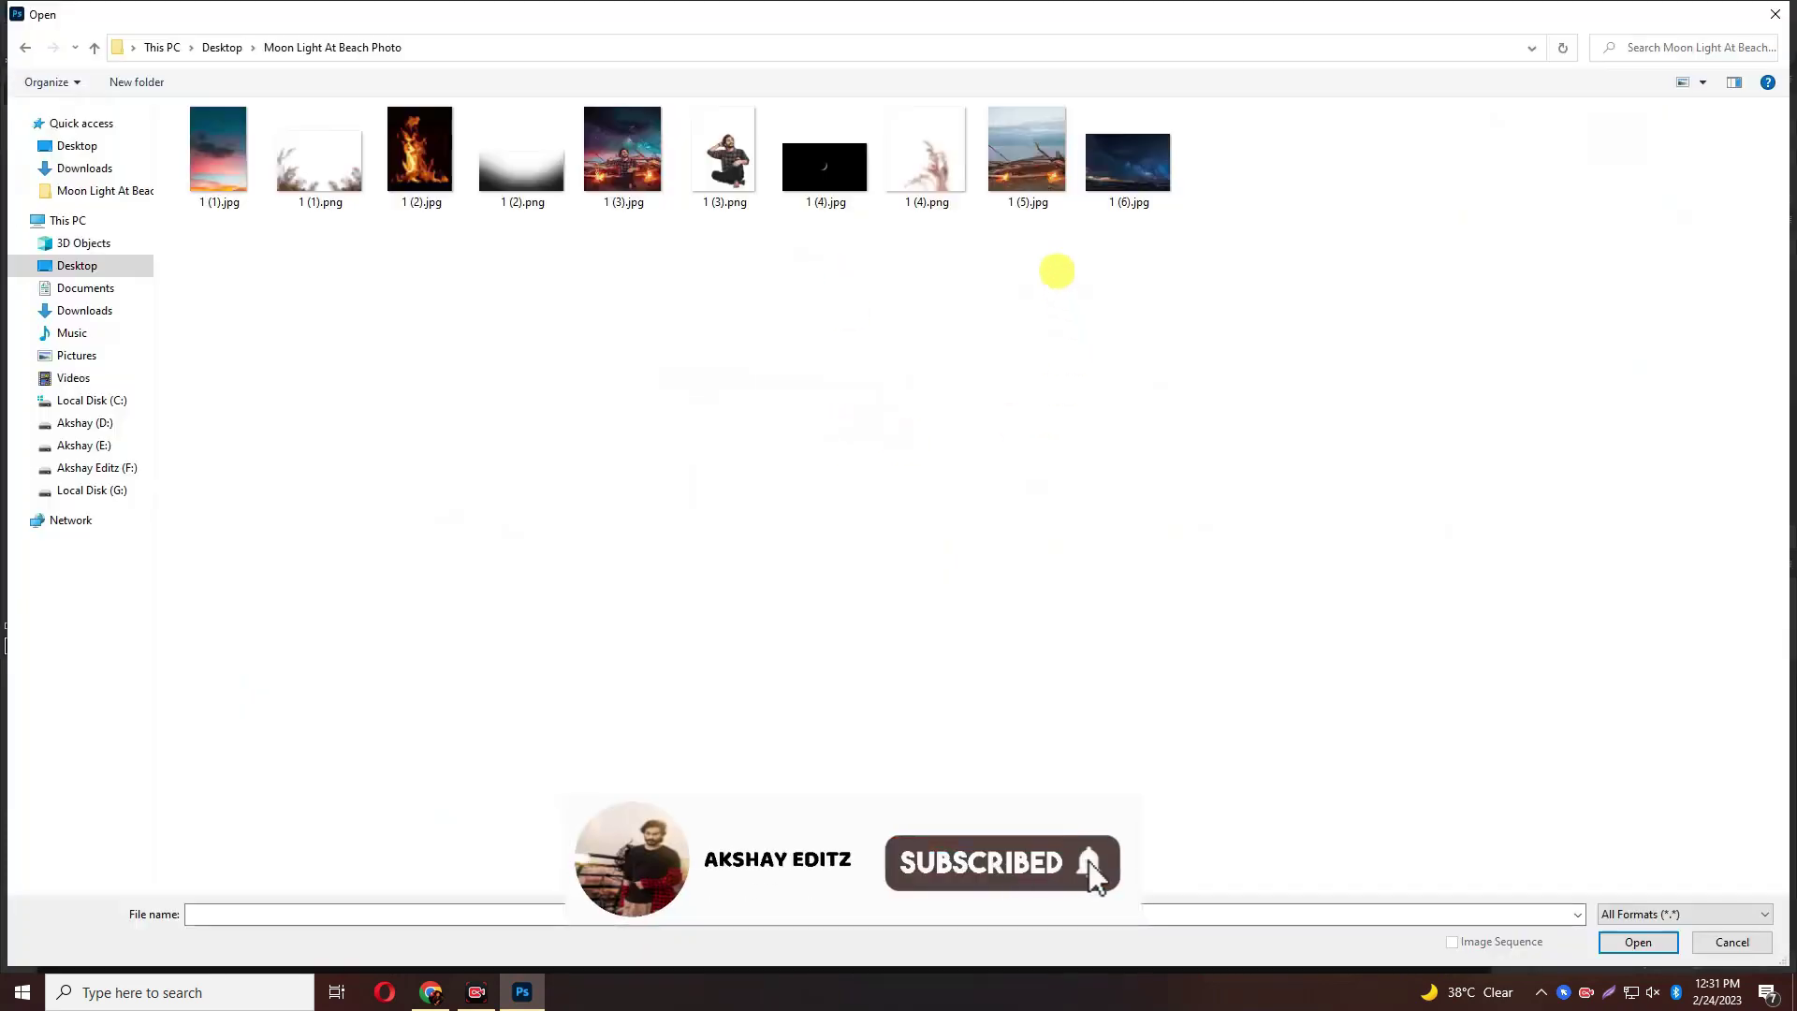
pyautogui.click(1027, 154)
pyautogui.click(1638, 942)
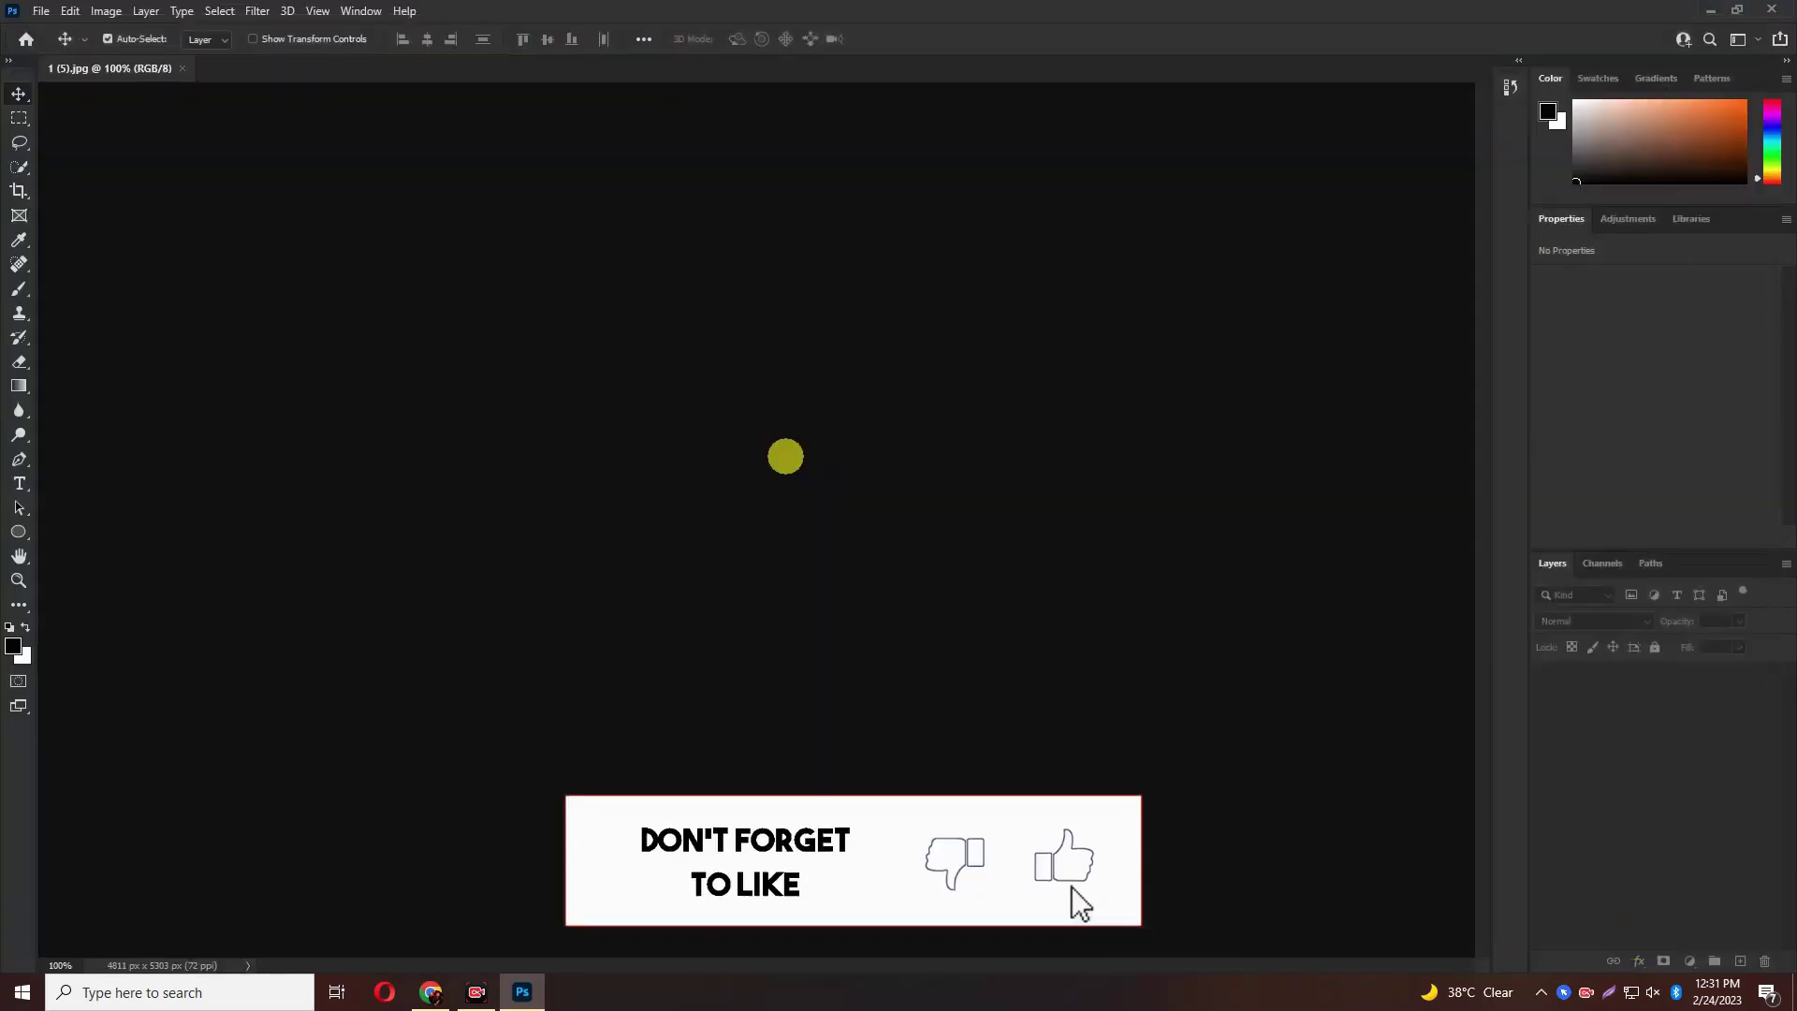
pyautogui.click(41, 11)
pyautogui.click(59, 48)
pyautogui.click(218, 154)
pyautogui.click(1639, 942)
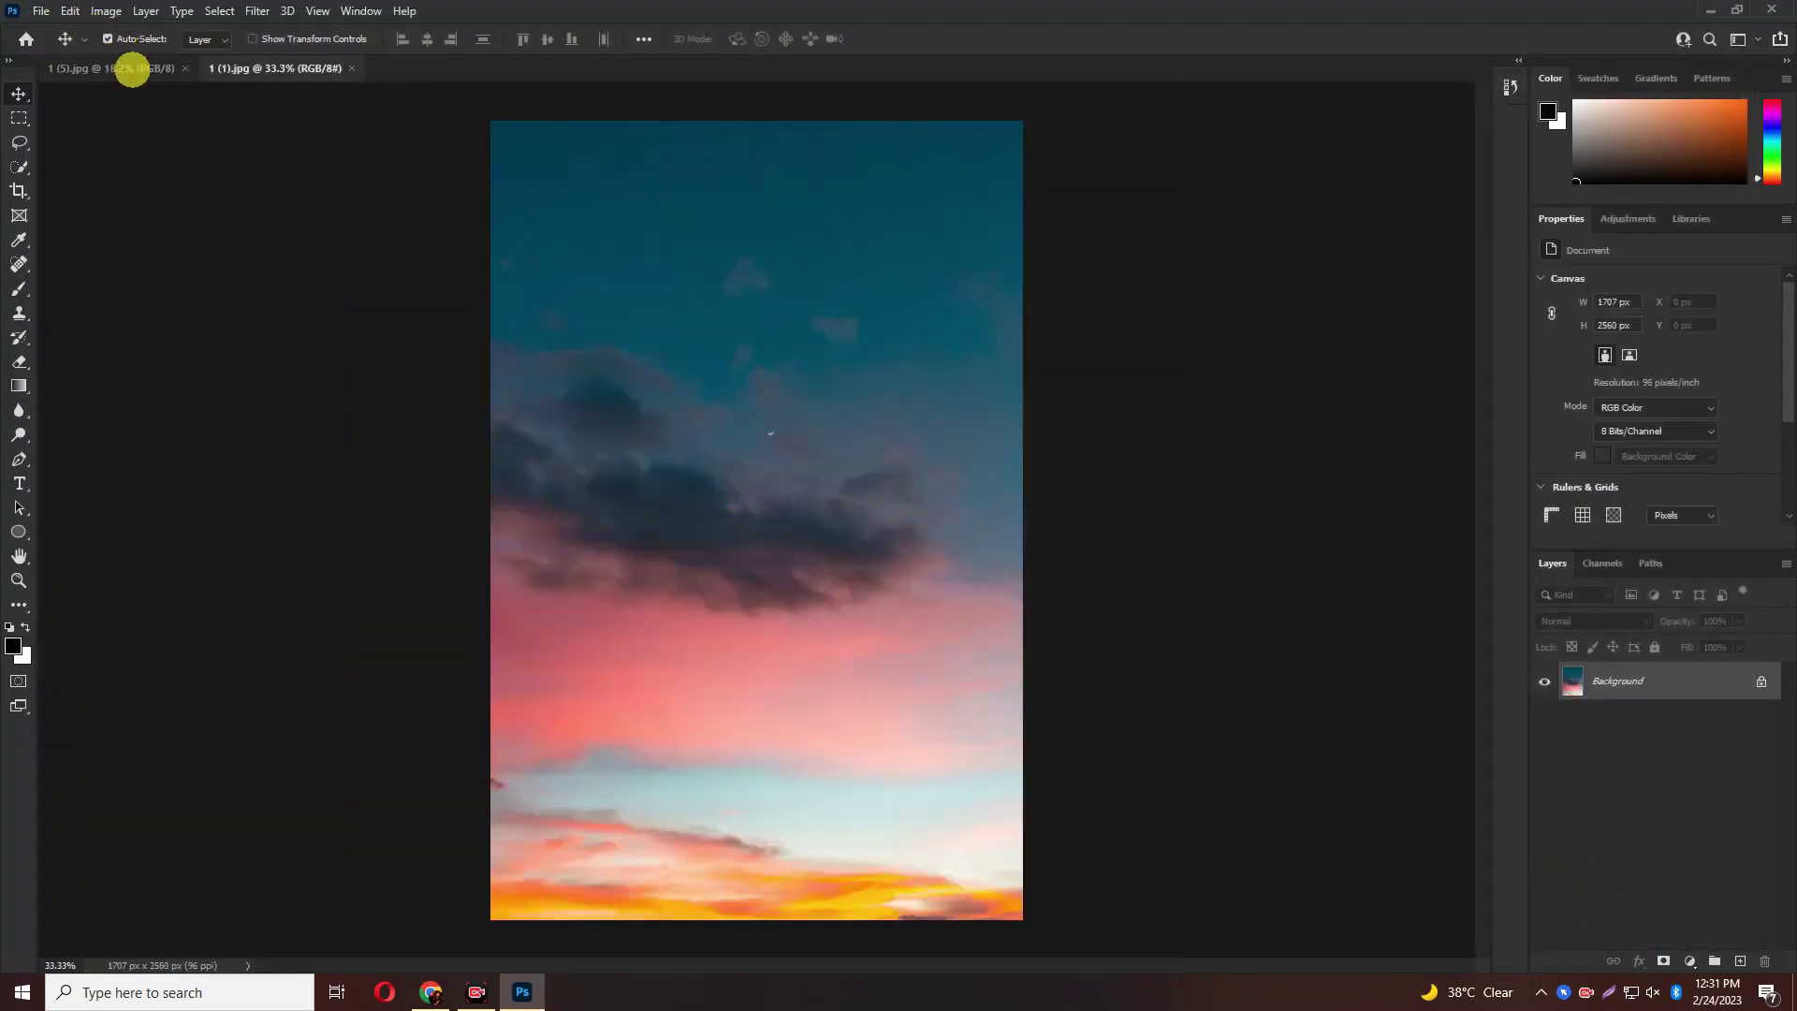
# Paste the sky into the beach photo, scaled to the canvas width and moved to the top
pyautogui.click(132, 69)
pyautogui.hotkey('ctrl', 'v')
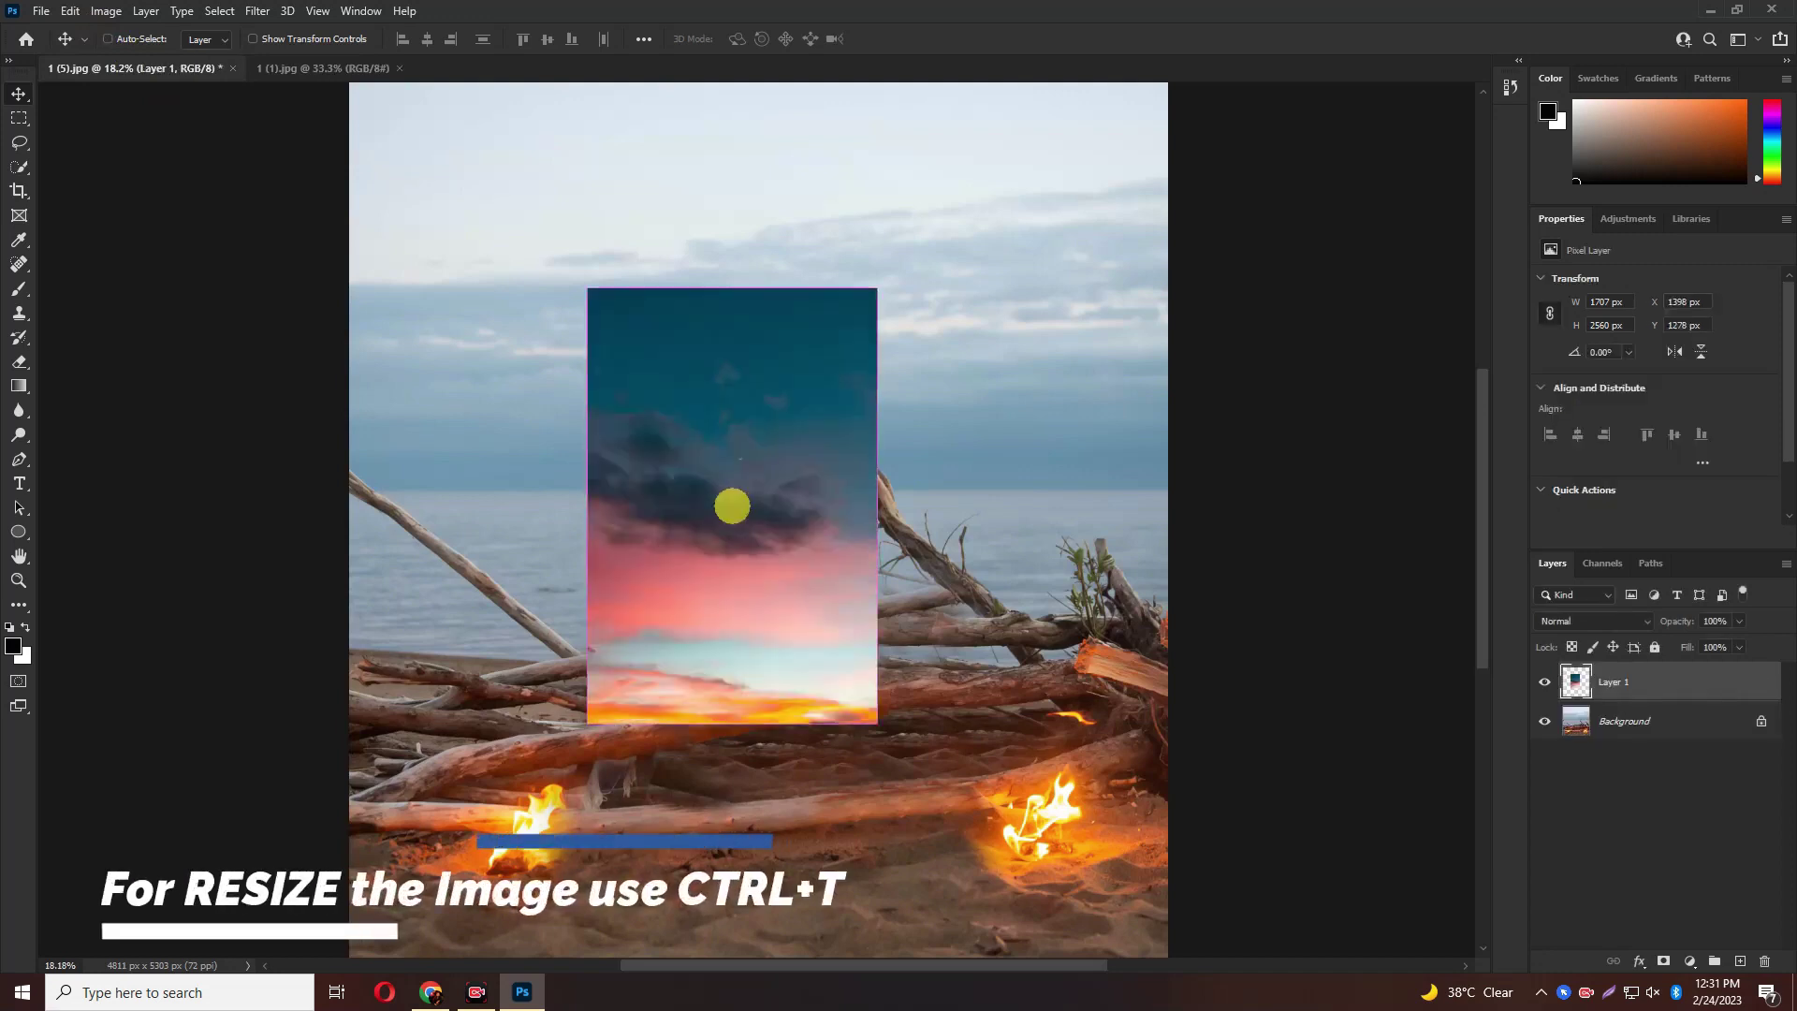
pyautogui.hotkey('ctrl', 't')
pyautogui.moveTo(876, 505)
pyautogui.mouseDown()
pyautogui.moveTo(1164, 521)
pyautogui.moveTo(1183, 506)
pyautogui.mouseUp()
pyautogui.moveTo(587, 509); pyautogui.dragTo(351, 502)
pyautogui.moveTo(1183, 505); pyautogui.dragTo(1166, 516)
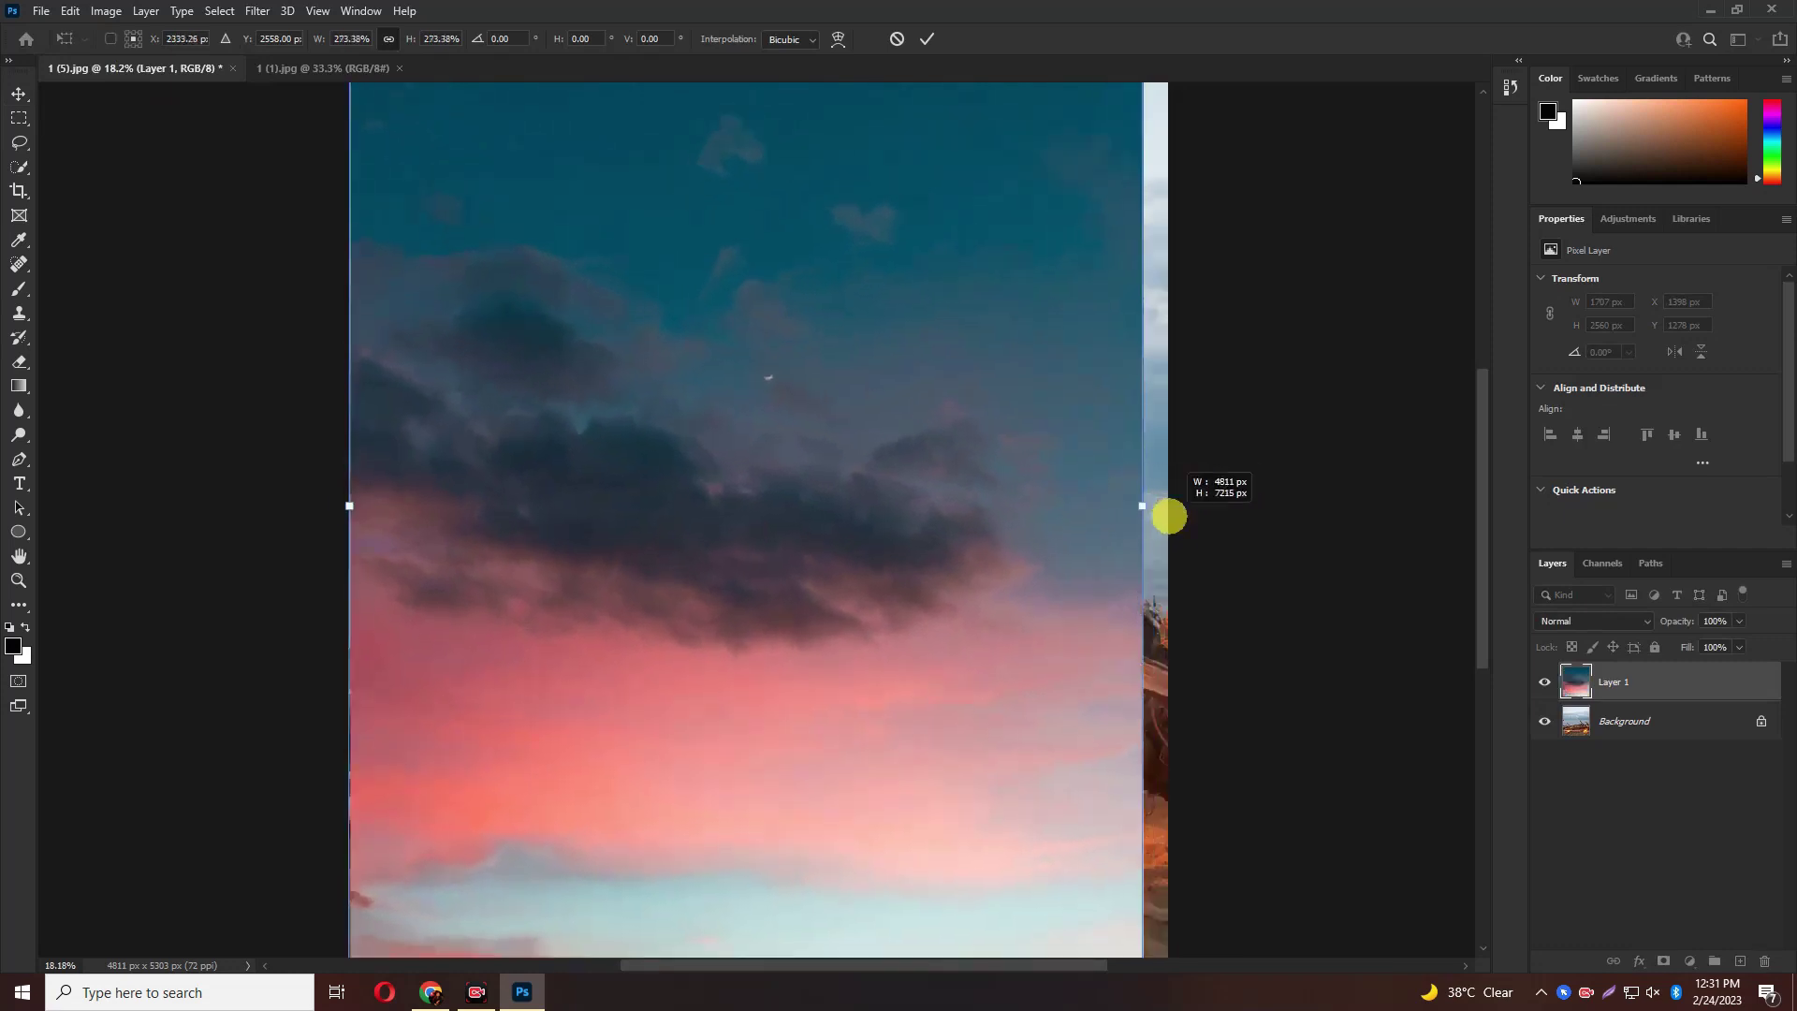
pyautogui.moveTo(844, 733)
pyautogui.mouseDown()
pyautogui.moveTo(858, 412)
pyautogui.moveTo(830, 273)
pyautogui.moveTo(848, 188)
pyautogui.moveTo(851, 269)
pyautogui.mouseUp()
pyautogui.press('Return')
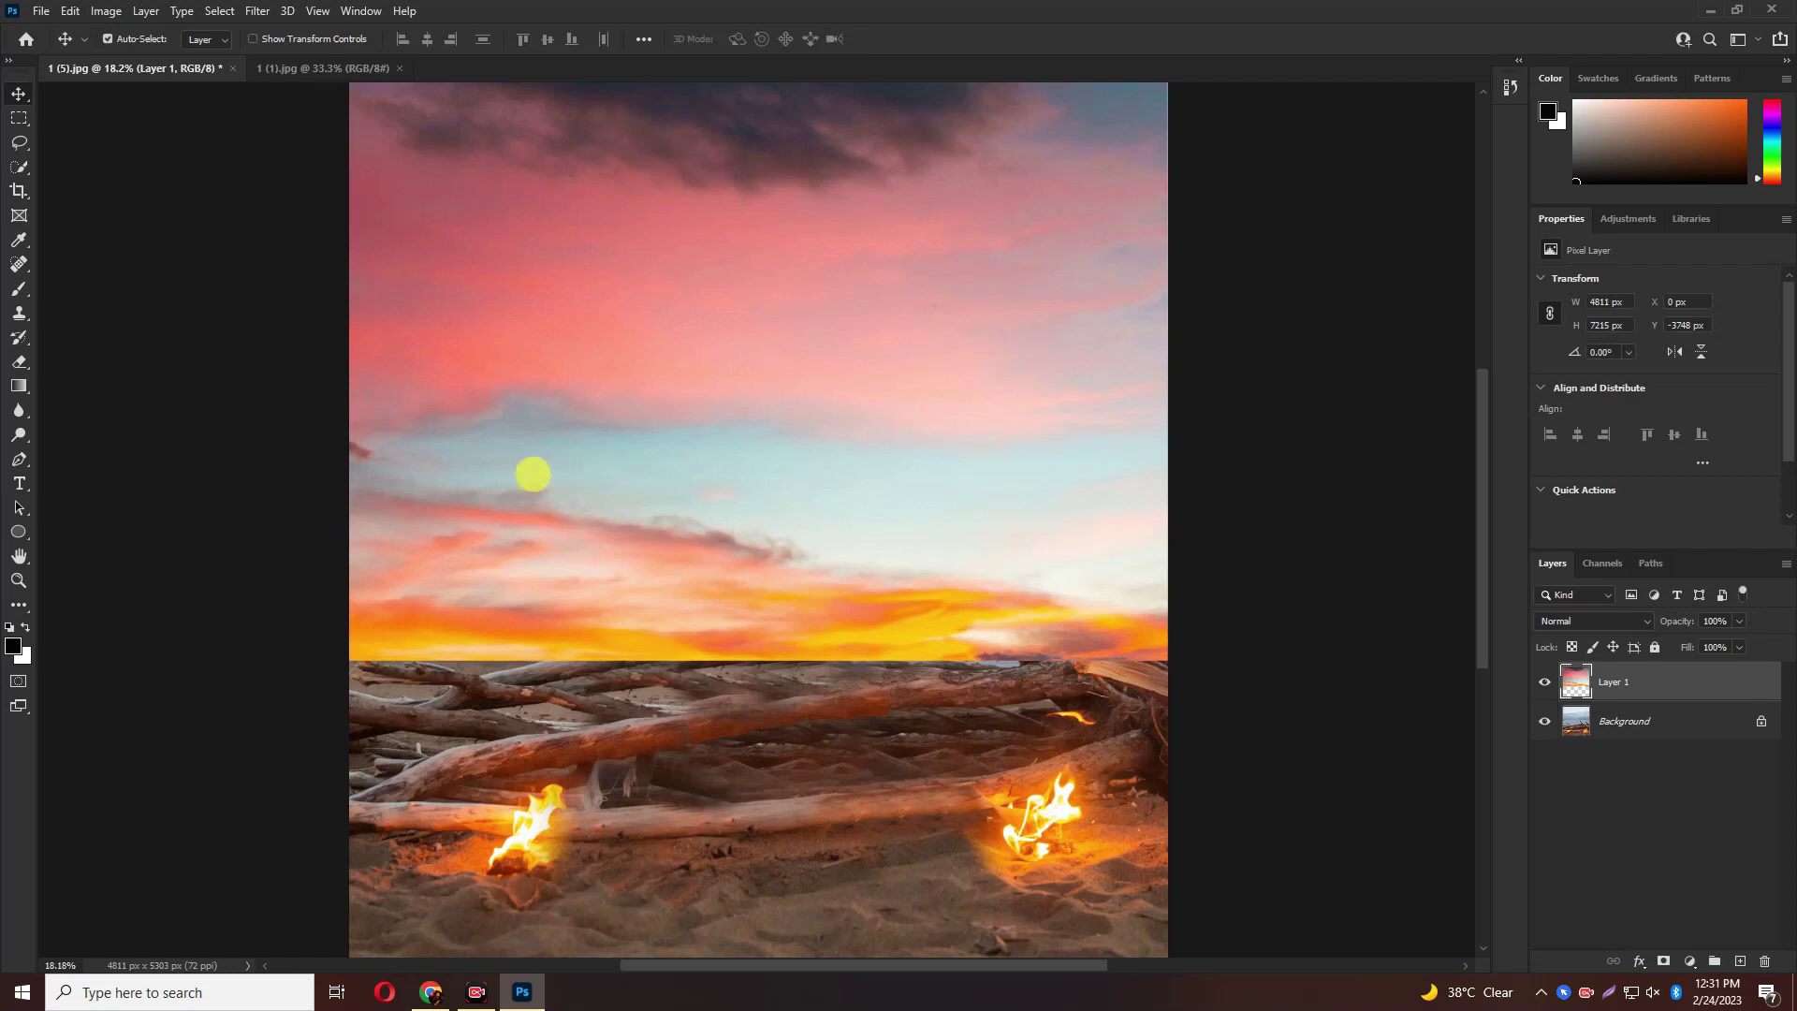
# Erase the sky layer's bottom so the driftwood and sea show through
pyautogui.press('b')
pyautogui.rightClick(14, 359)
pyautogui.click(128, 362)
pyautogui.moveTo(378, 641); pyautogui.dragTo(1252, 634)
pyautogui.moveTo(284, 658); pyautogui.dragTo(859, 686)
pyautogui.moveTo(1136, 654)
pyautogui.mouseDown()
pyautogui.moveTo(257, 618)
pyautogui.moveTo(1269, 618)
pyautogui.mouseUp()
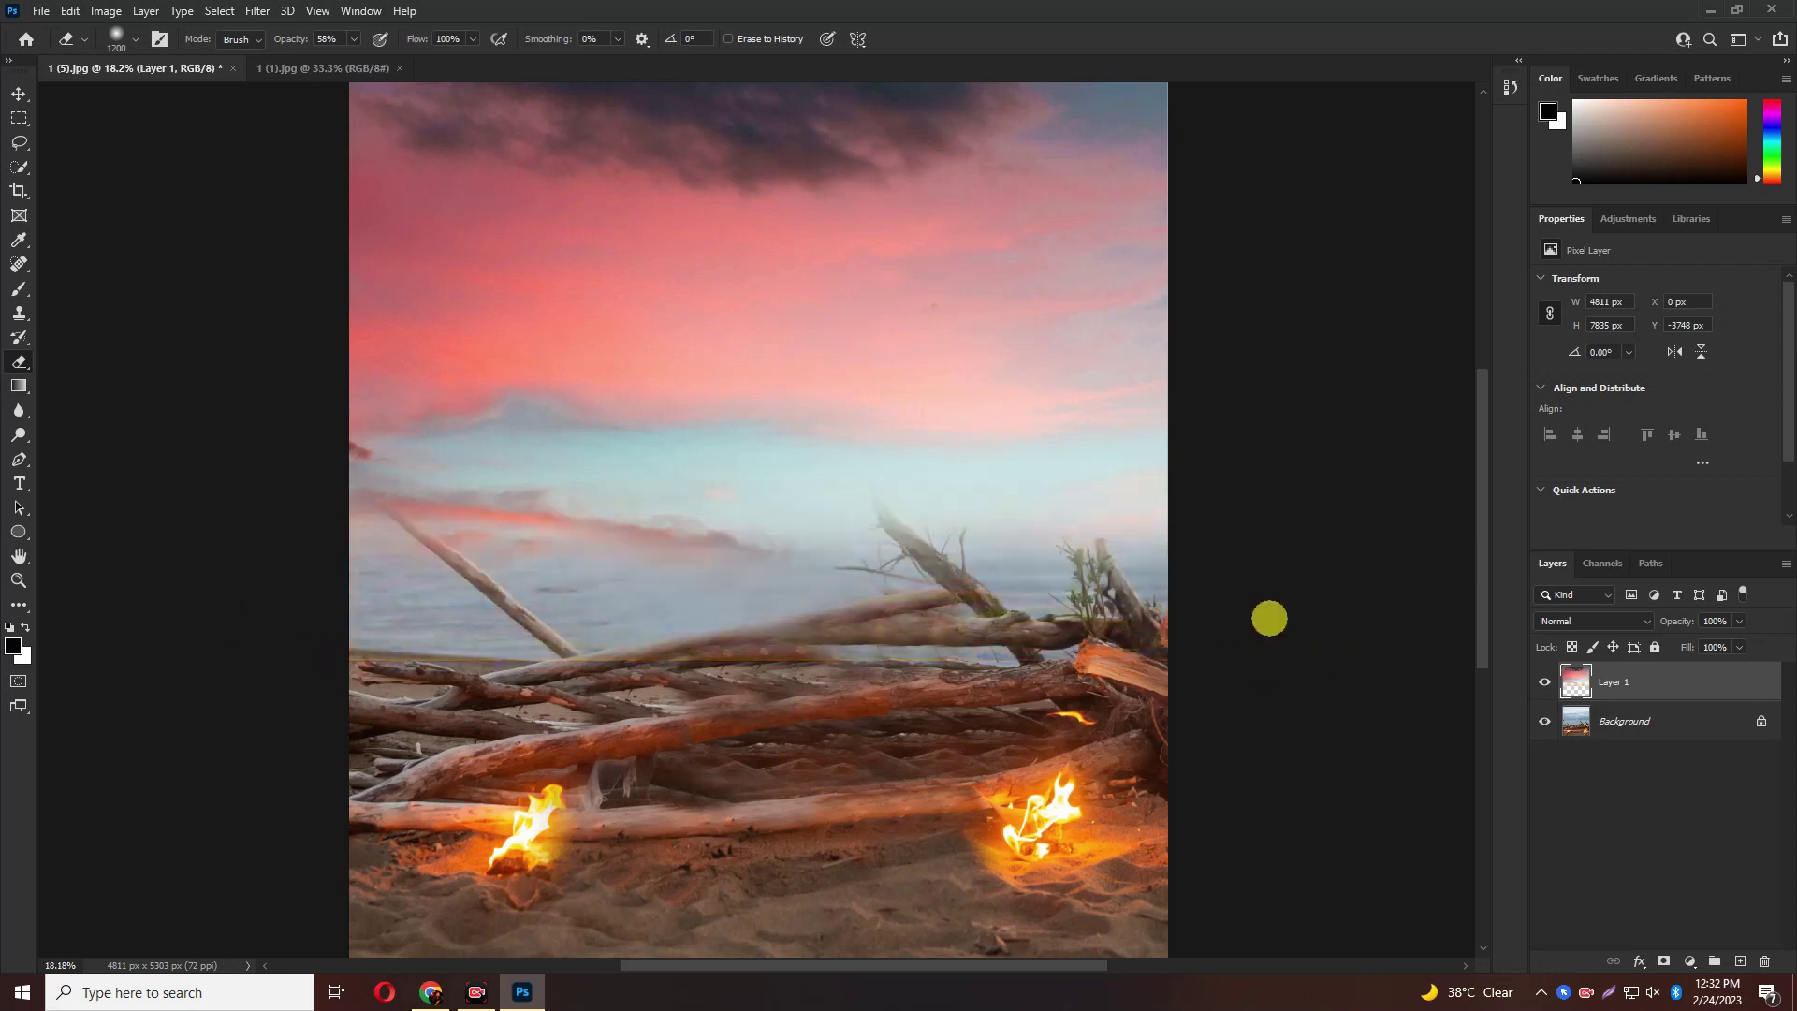
pyautogui.moveTo(298, 559); pyautogui.dragTo(1344, 561)
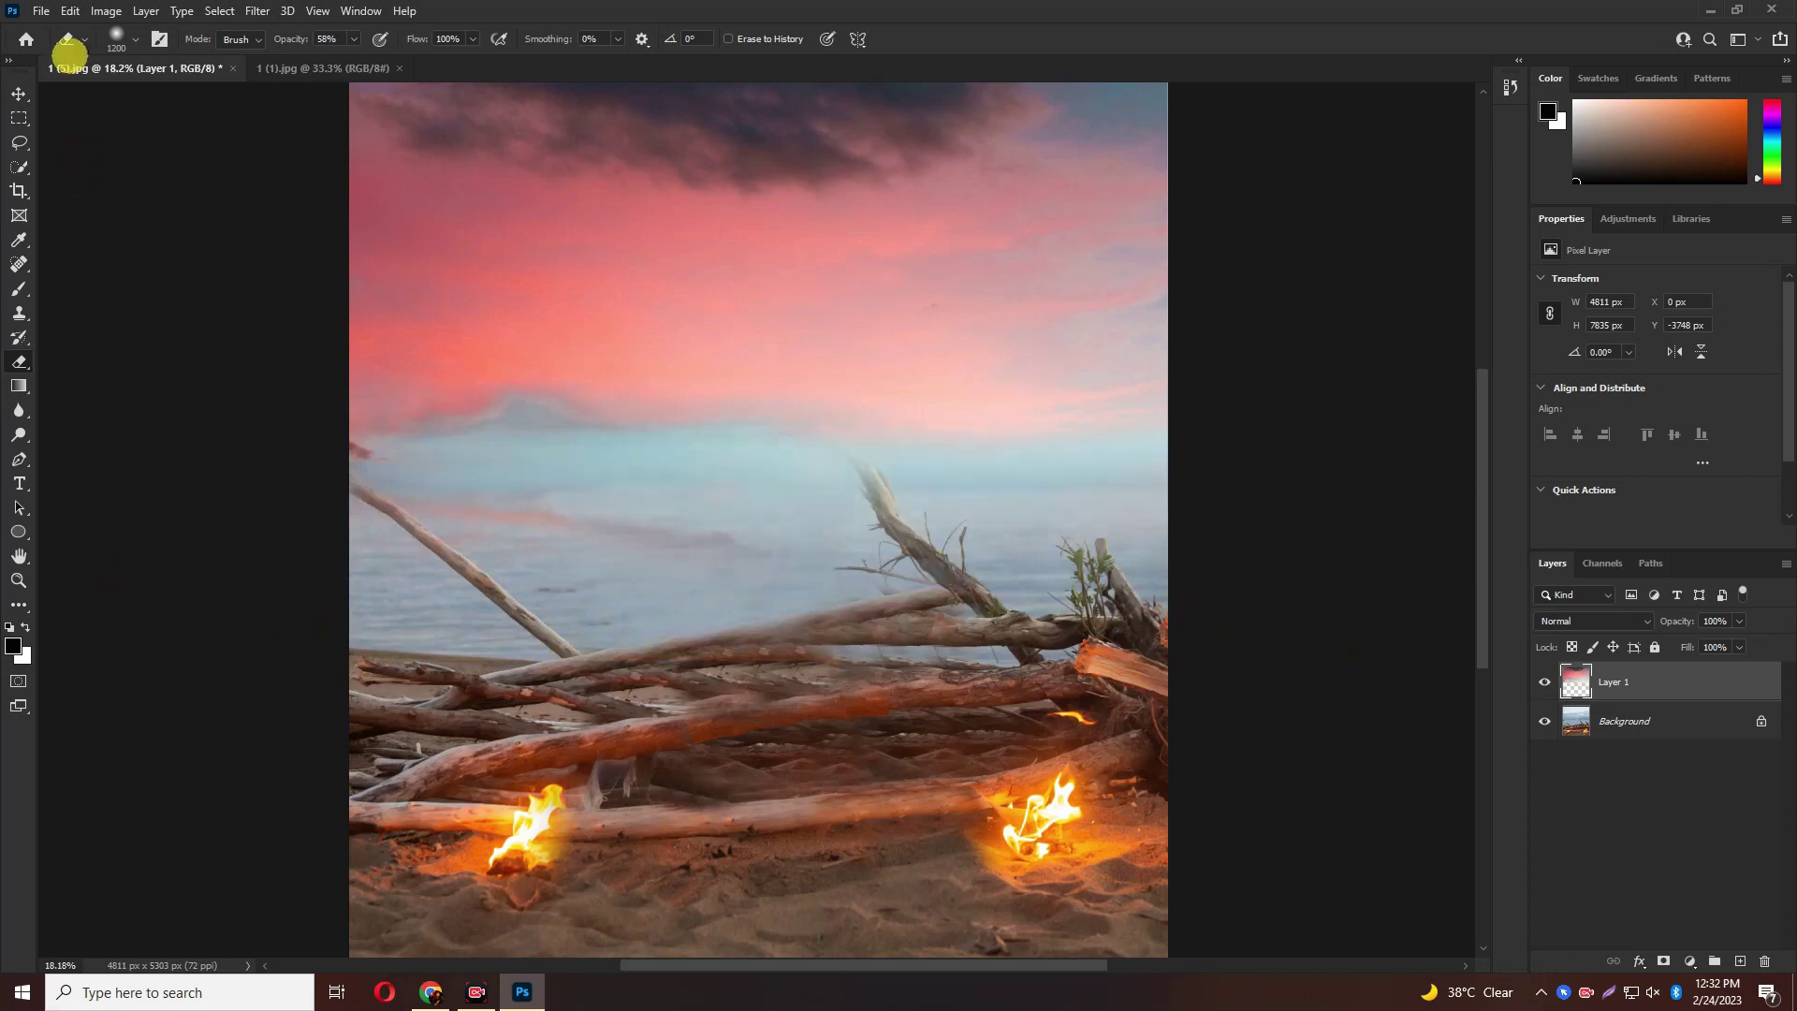
pyautogui.click(19, 95)
# Open the starry sky image 1 (6).jpg and drag it into the beach composite
pyautogui.click(40, 10)
pyautogui.click(75, 49)
pyautogui.click(1128, 161)
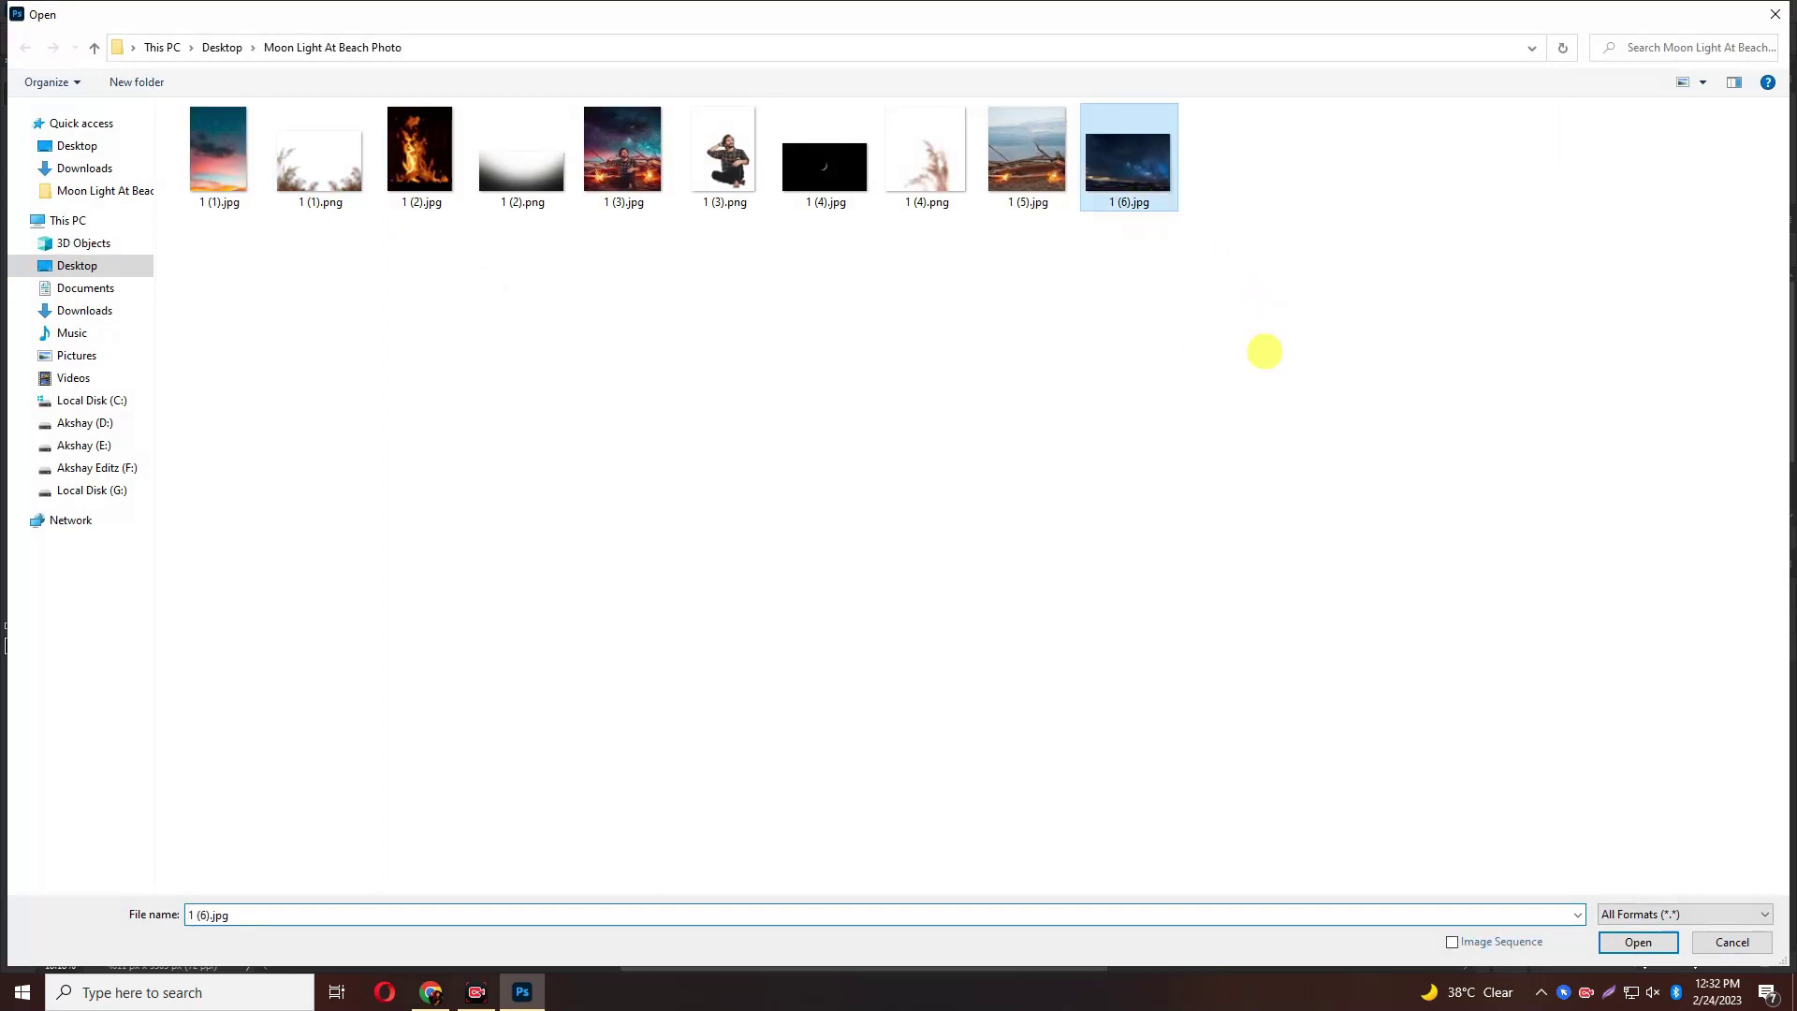
pyautogui.click(1638, 944)
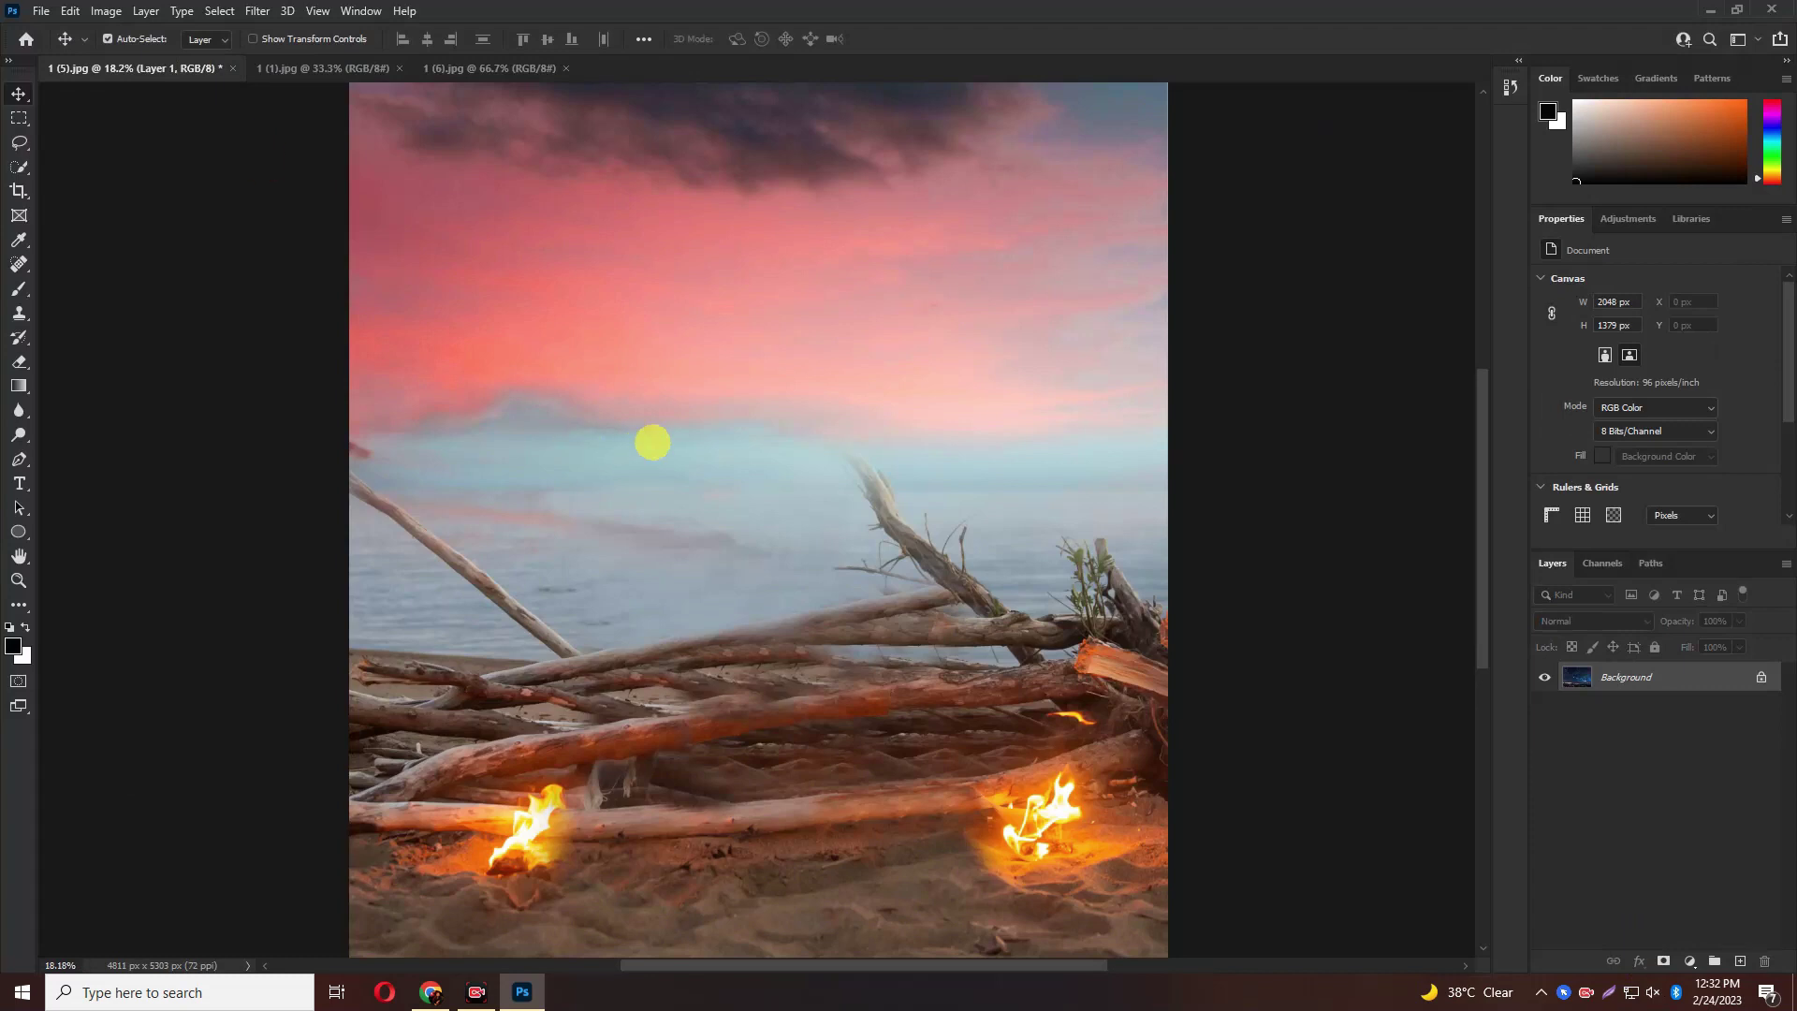
pyautogui.moveTo(191, 64); pyautogui.dragTo(732, 436)
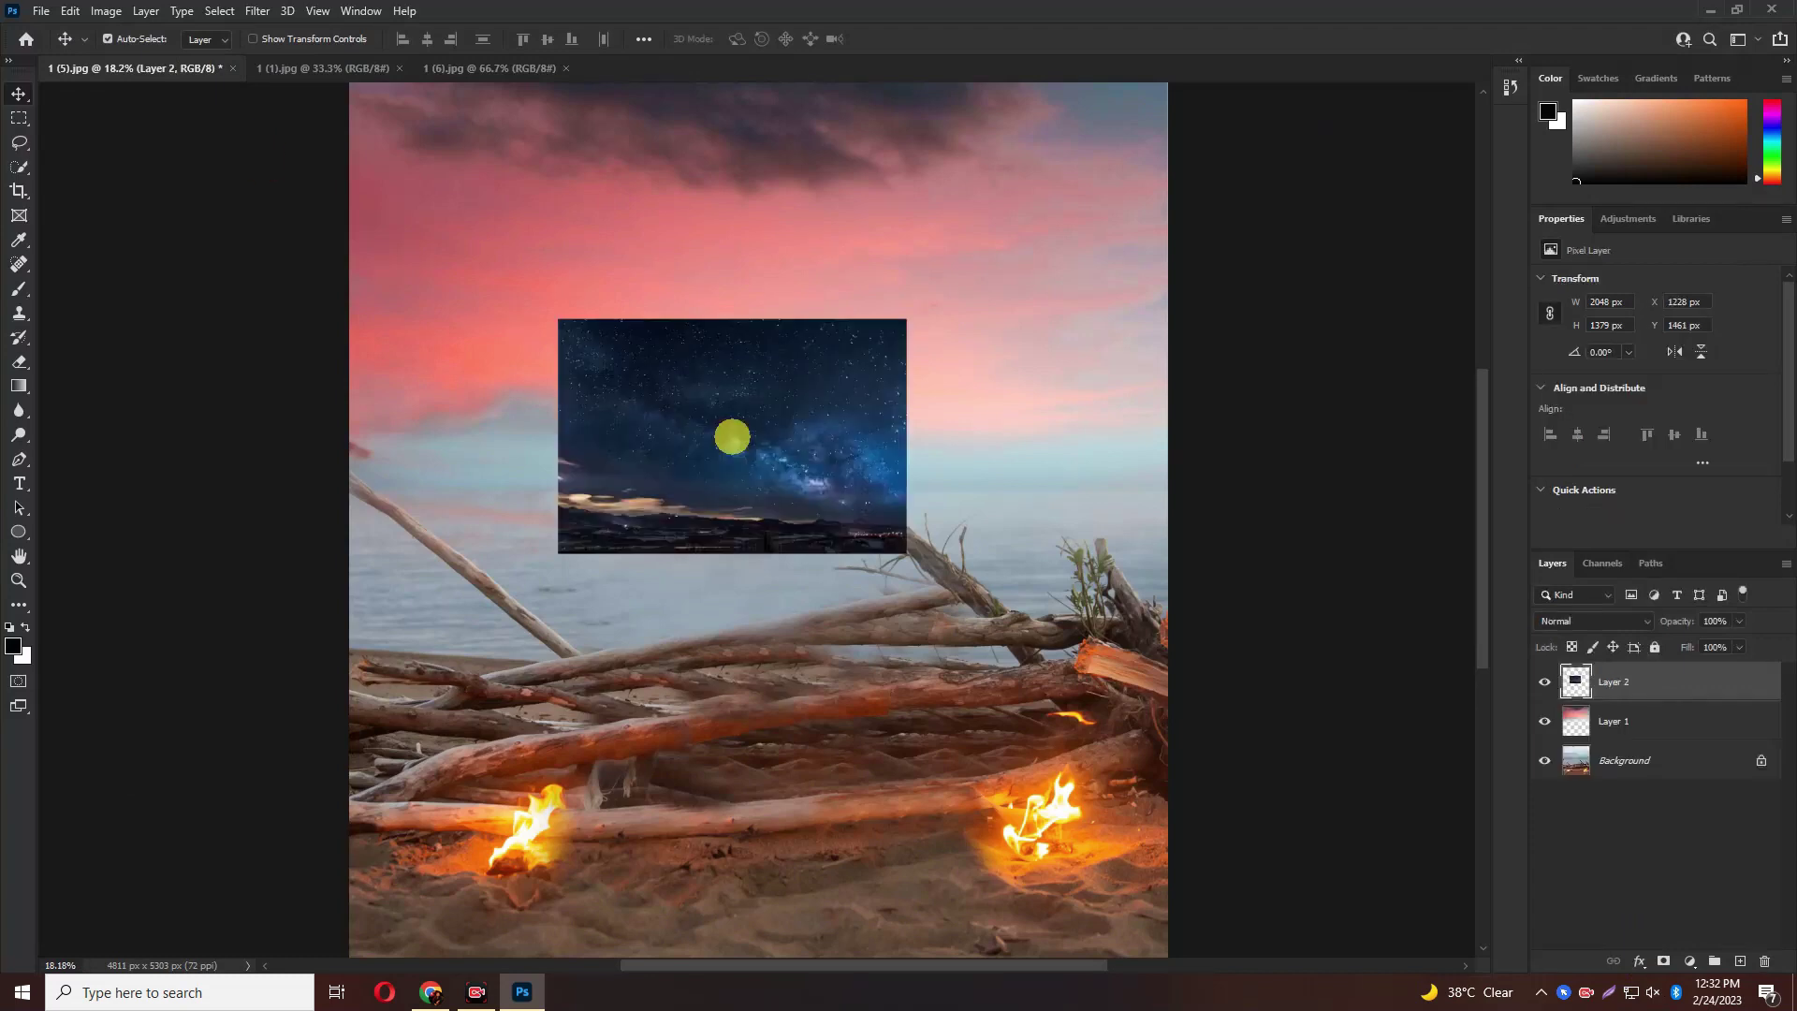
# Scale and reposition the starry sky layer to span the canvas width
pyautogui.hotkey('ctrl', 't')
pyautogui.moveTo(906, 436); pyautogui.dragTo(1242, 473)
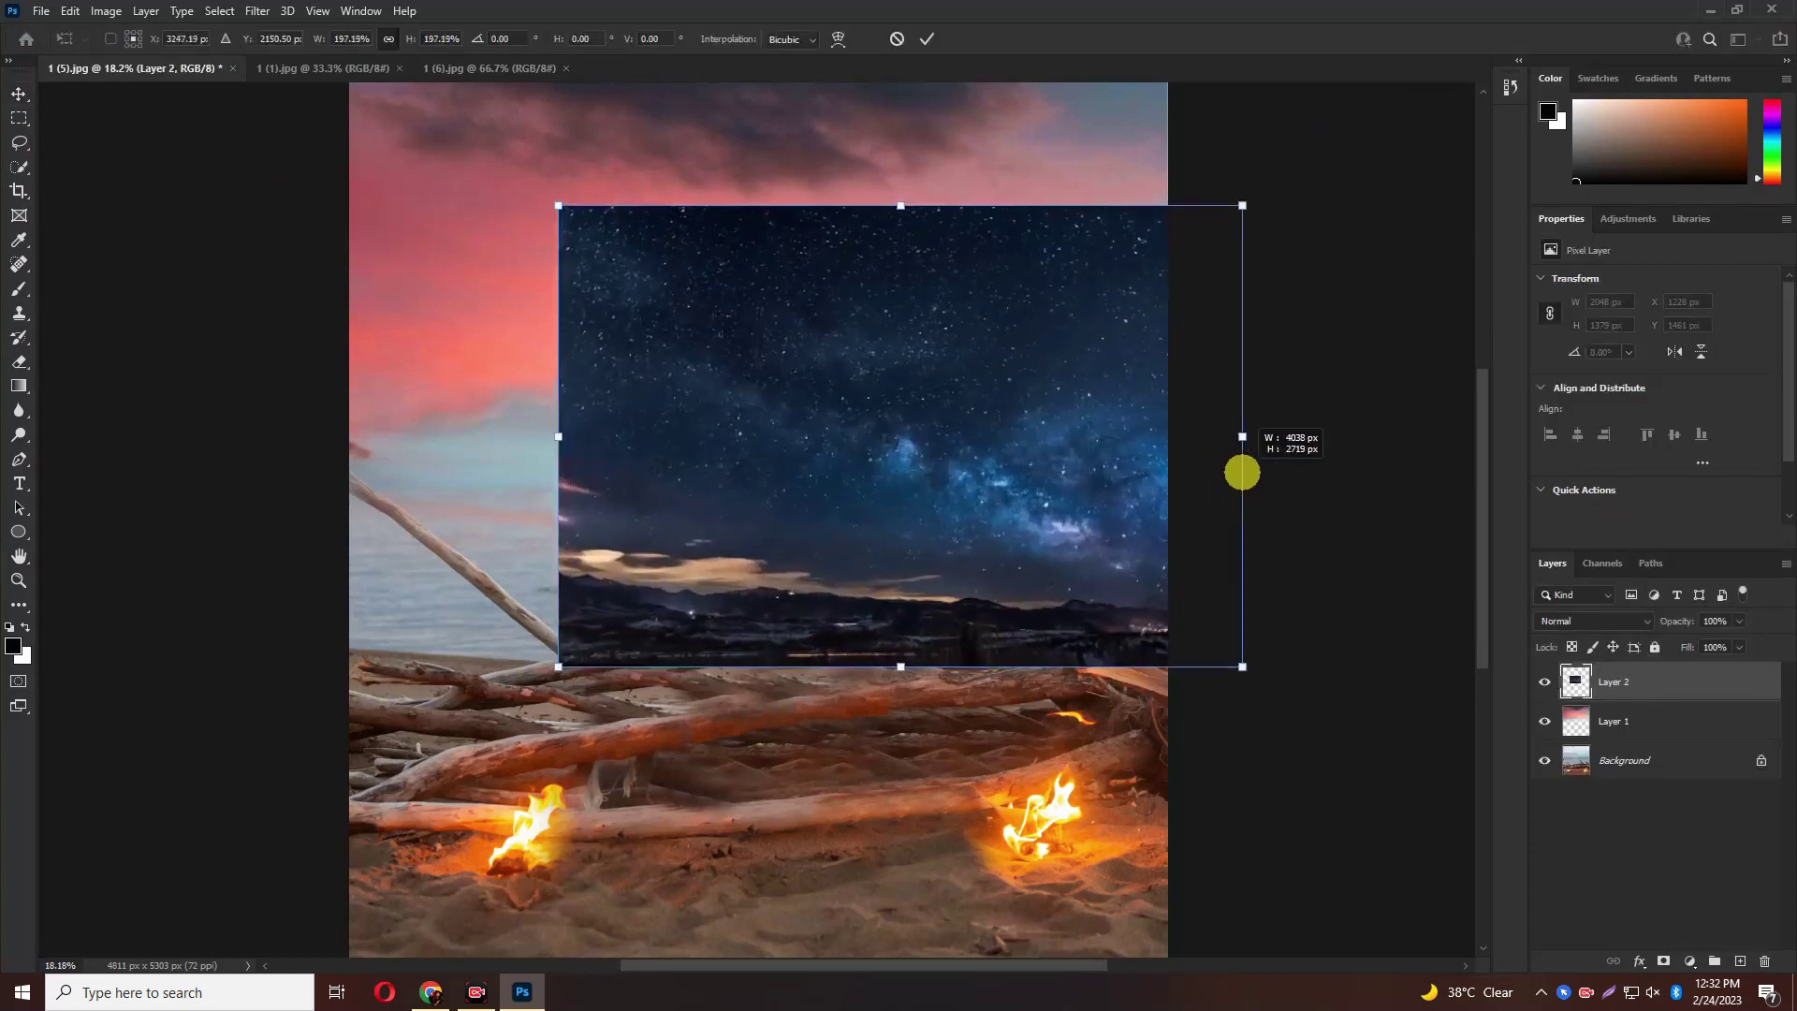
pyautogui.moveTo(1030, 492); pyautogui.dragTo(828, 388)
pyautogui.moveTo(1097, 334); pyautogui.dragTo(1170, 361)
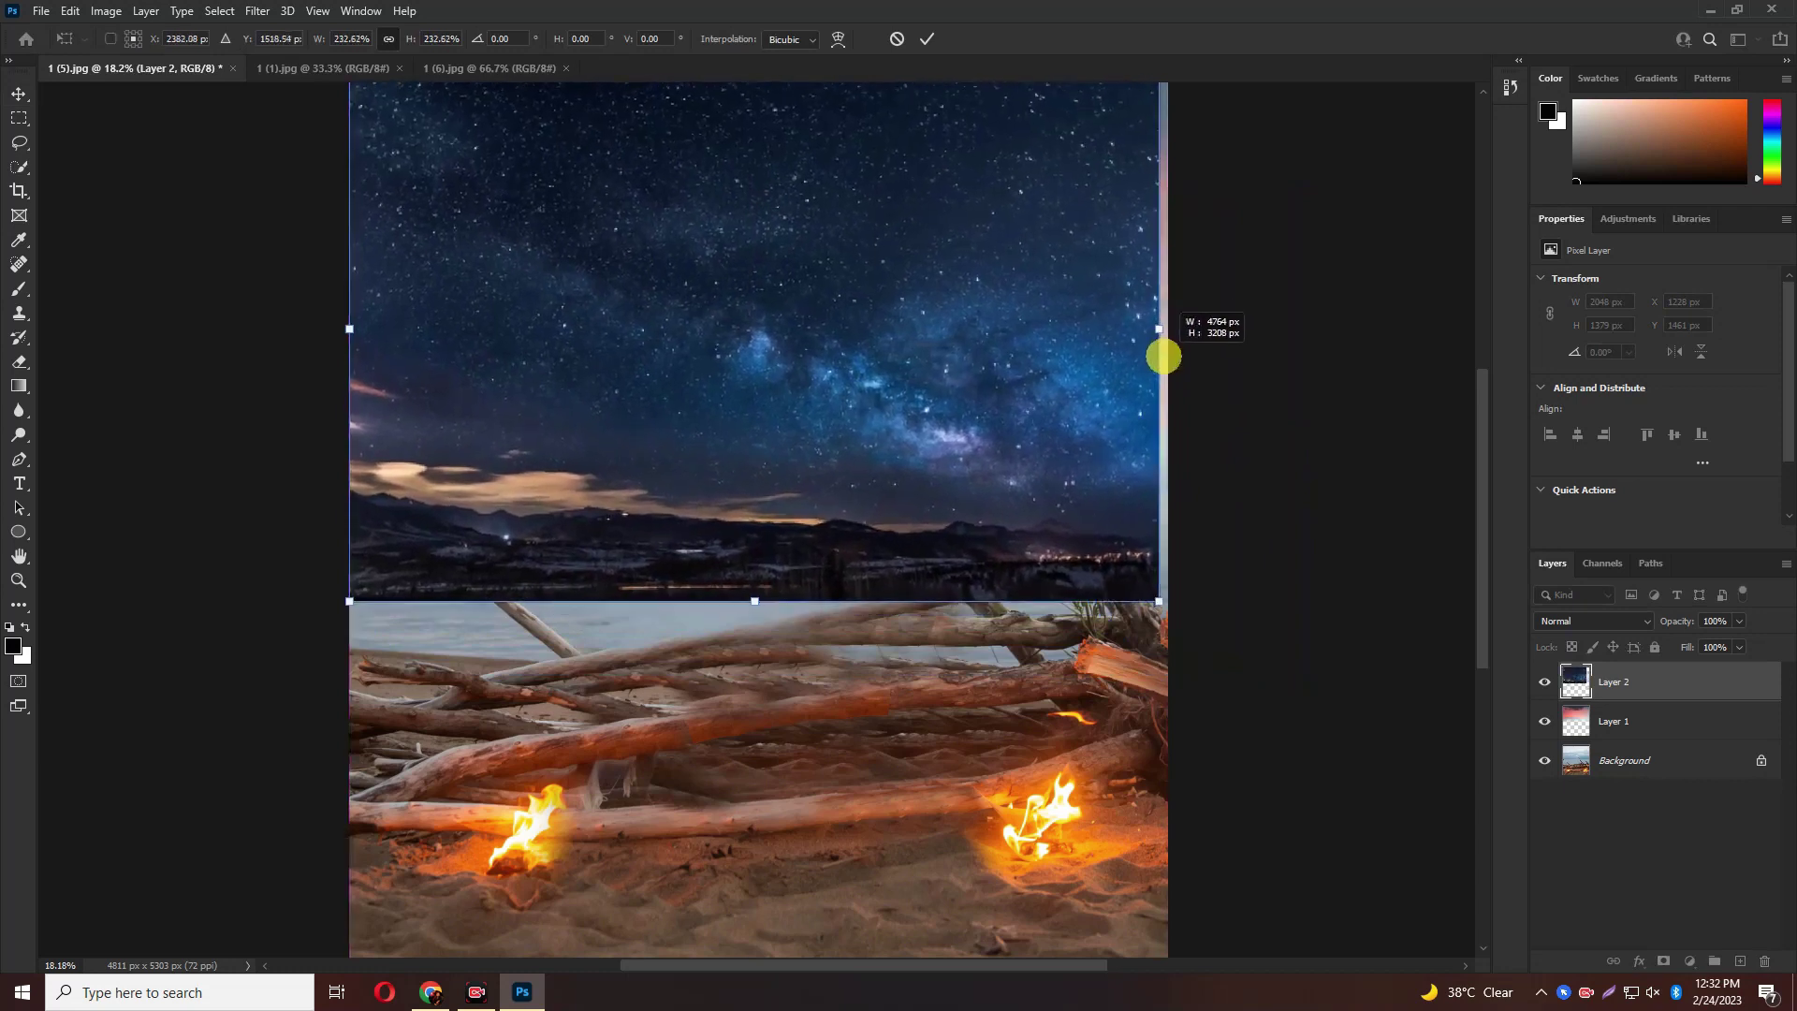
pyautogui.press('Return')
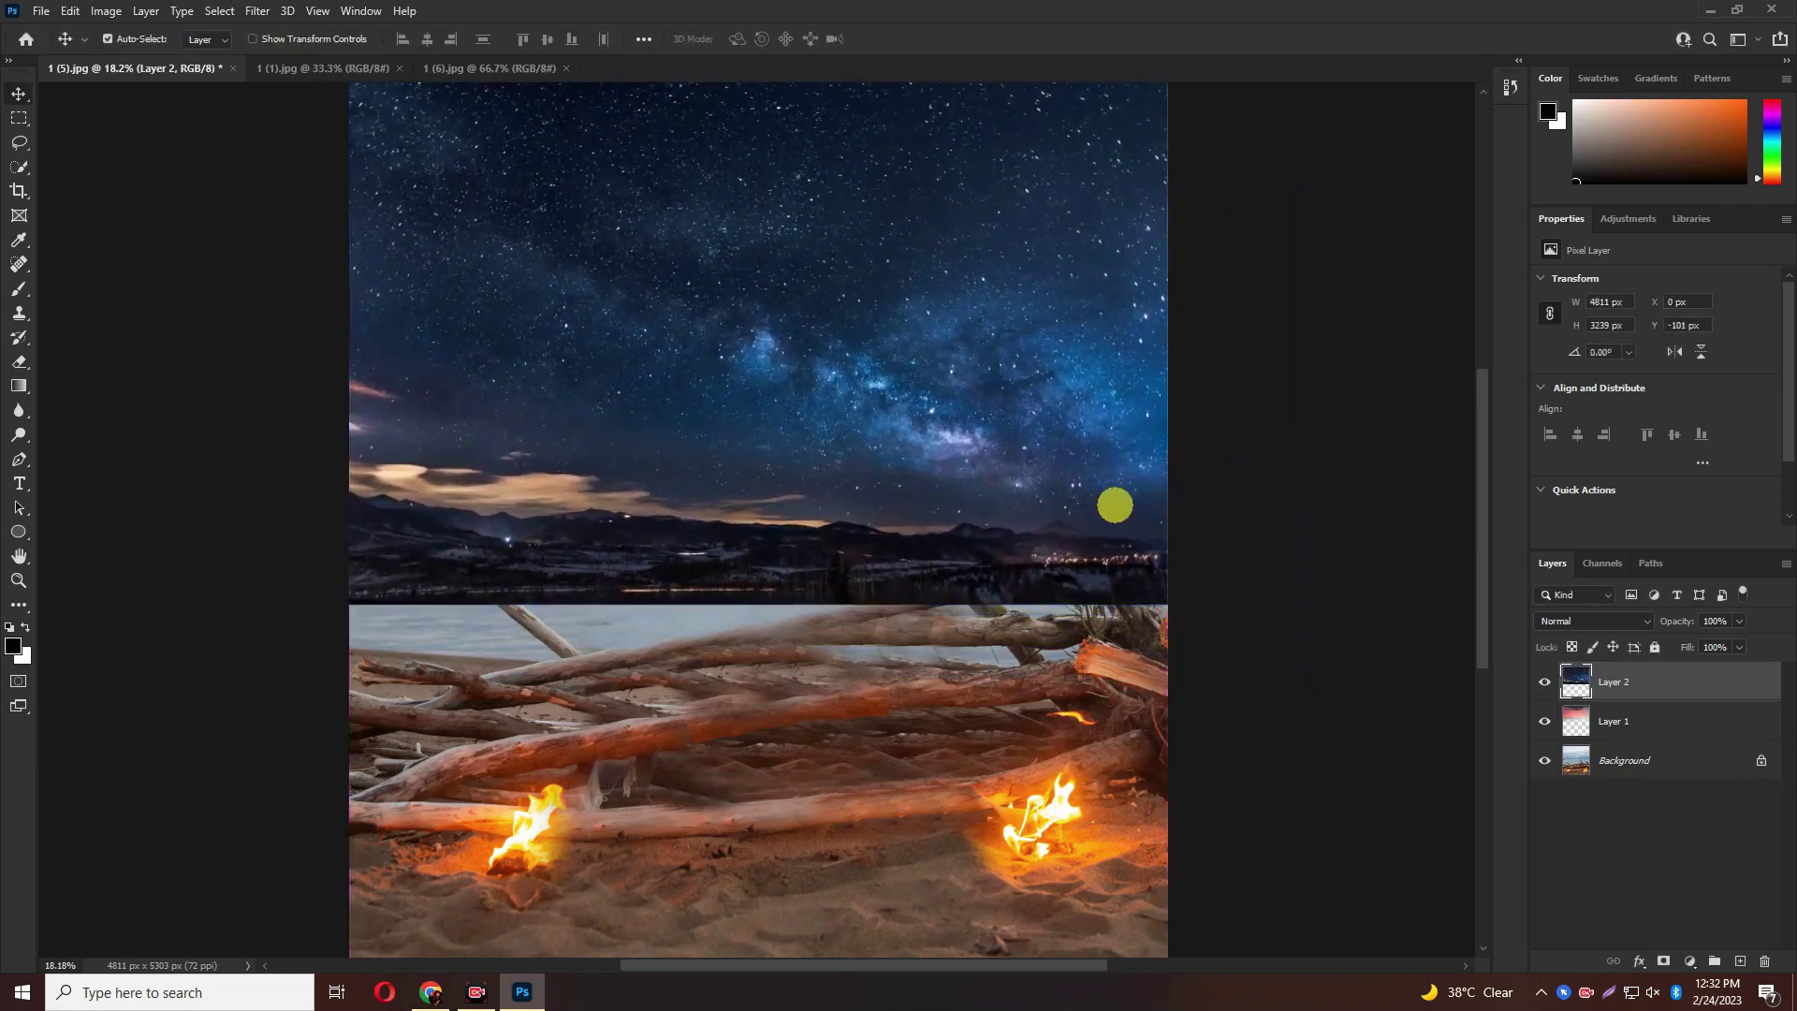
# Erase the stars' mountains and horizon band, and lower the layer opacity to 88%
pyautogui.rightClick(19, 371)
pyautogui.click(98, 362)
pyautogui.moveTo(746, 595)
pyautogui.mouseDown()
pyautogui.moveTo(421, 614)
pyautogui.moveTo(353, 565)
pyautogui.moveTo(362, 636)
pyautogui.mouseUp()
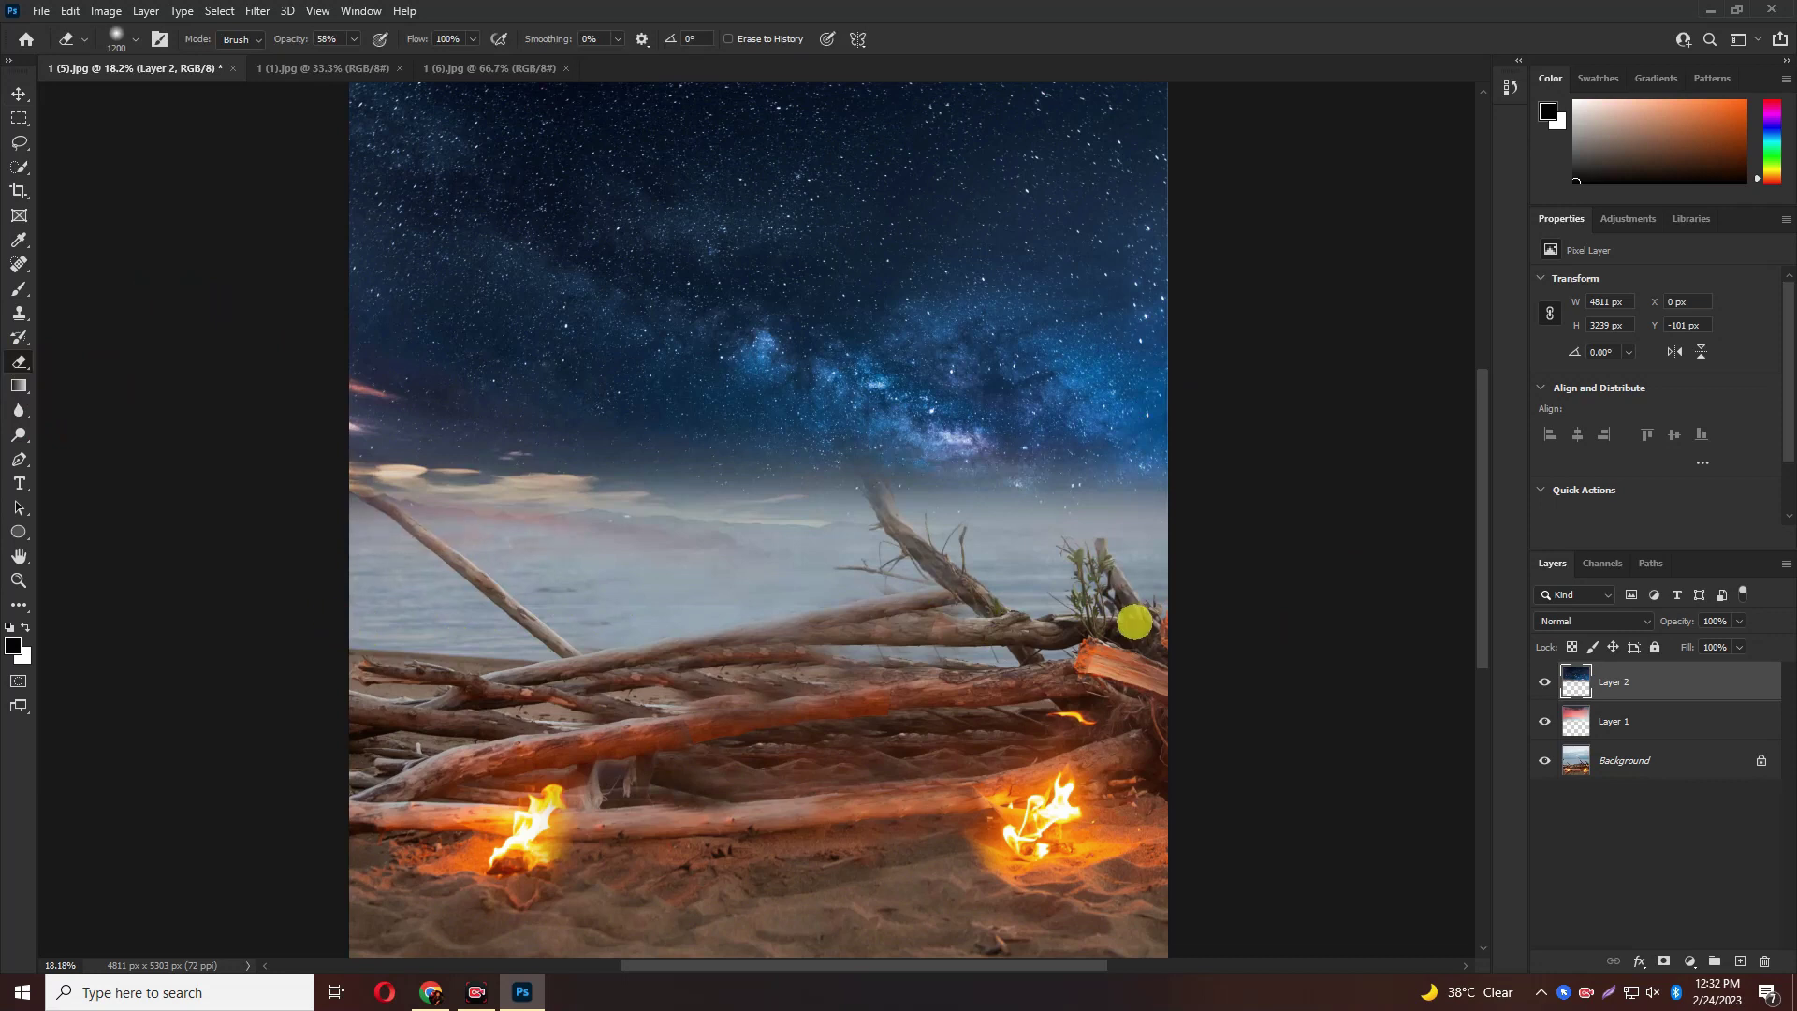
pyautogui.moveTo(349, 509); pyautogui.dragTo(1312, 553)
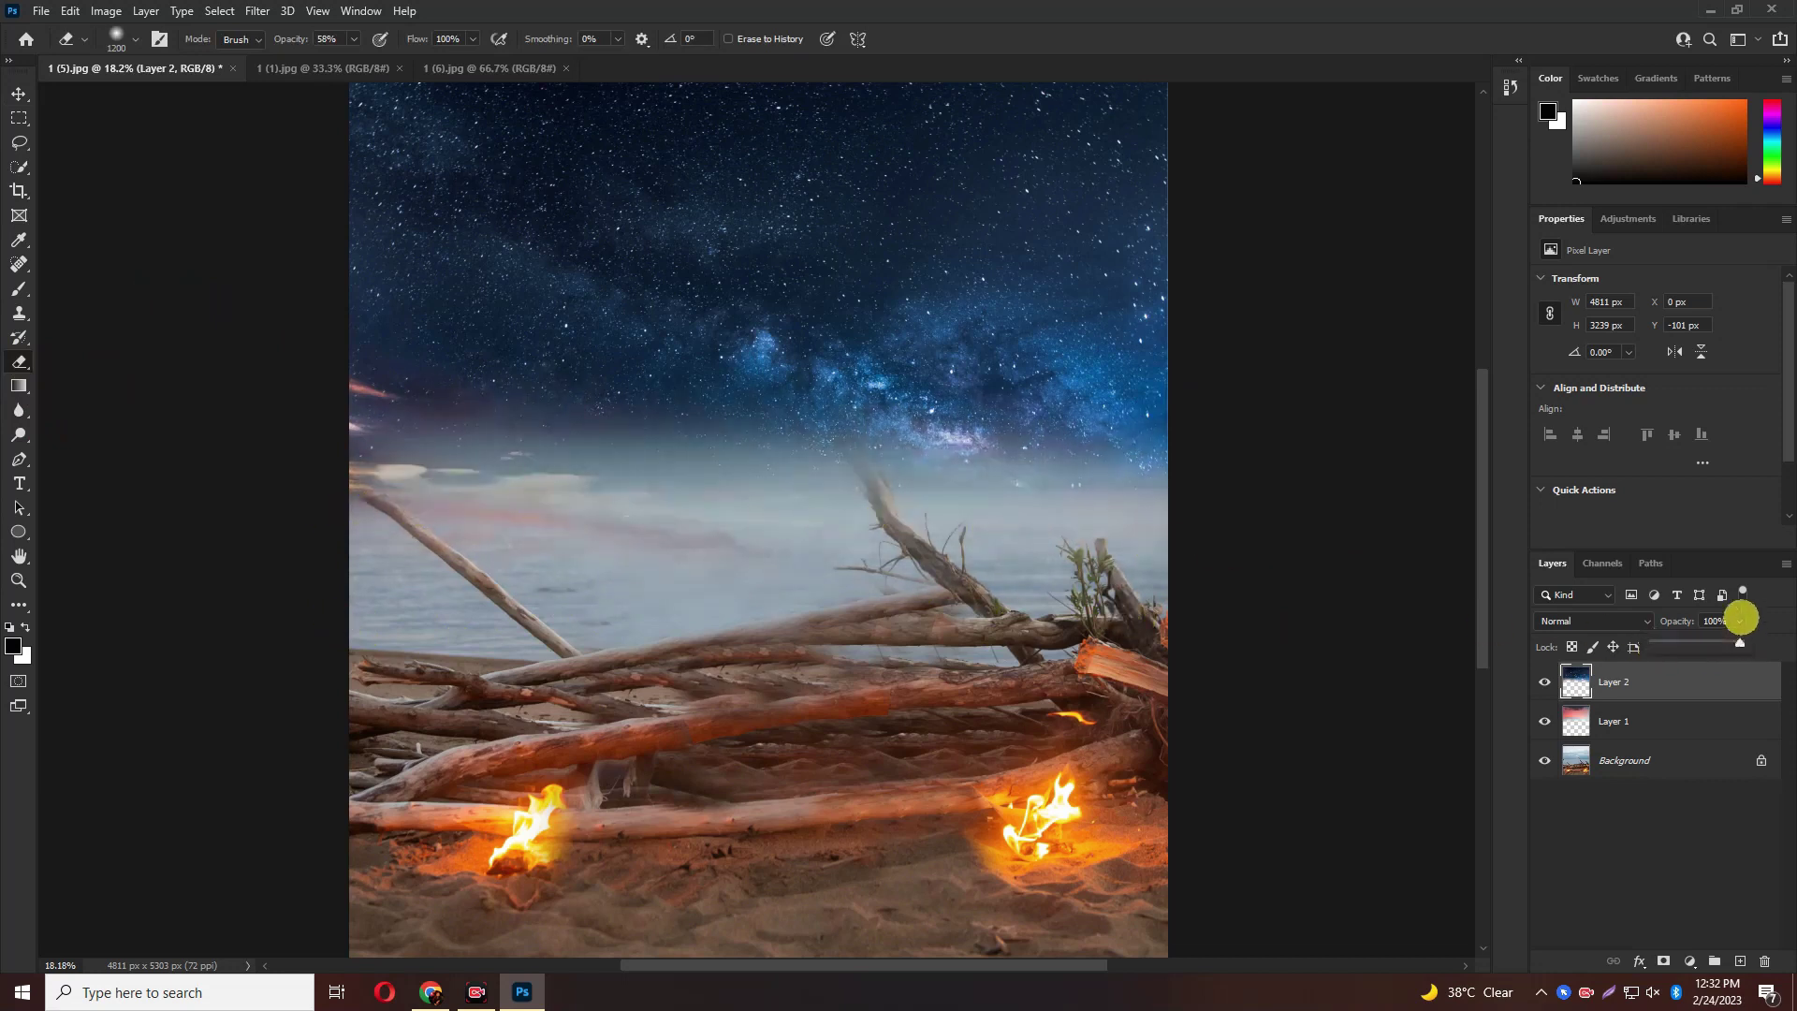
pyautogui.moveTo(1714, 646); pyautogui.dragTo(1729, 648)
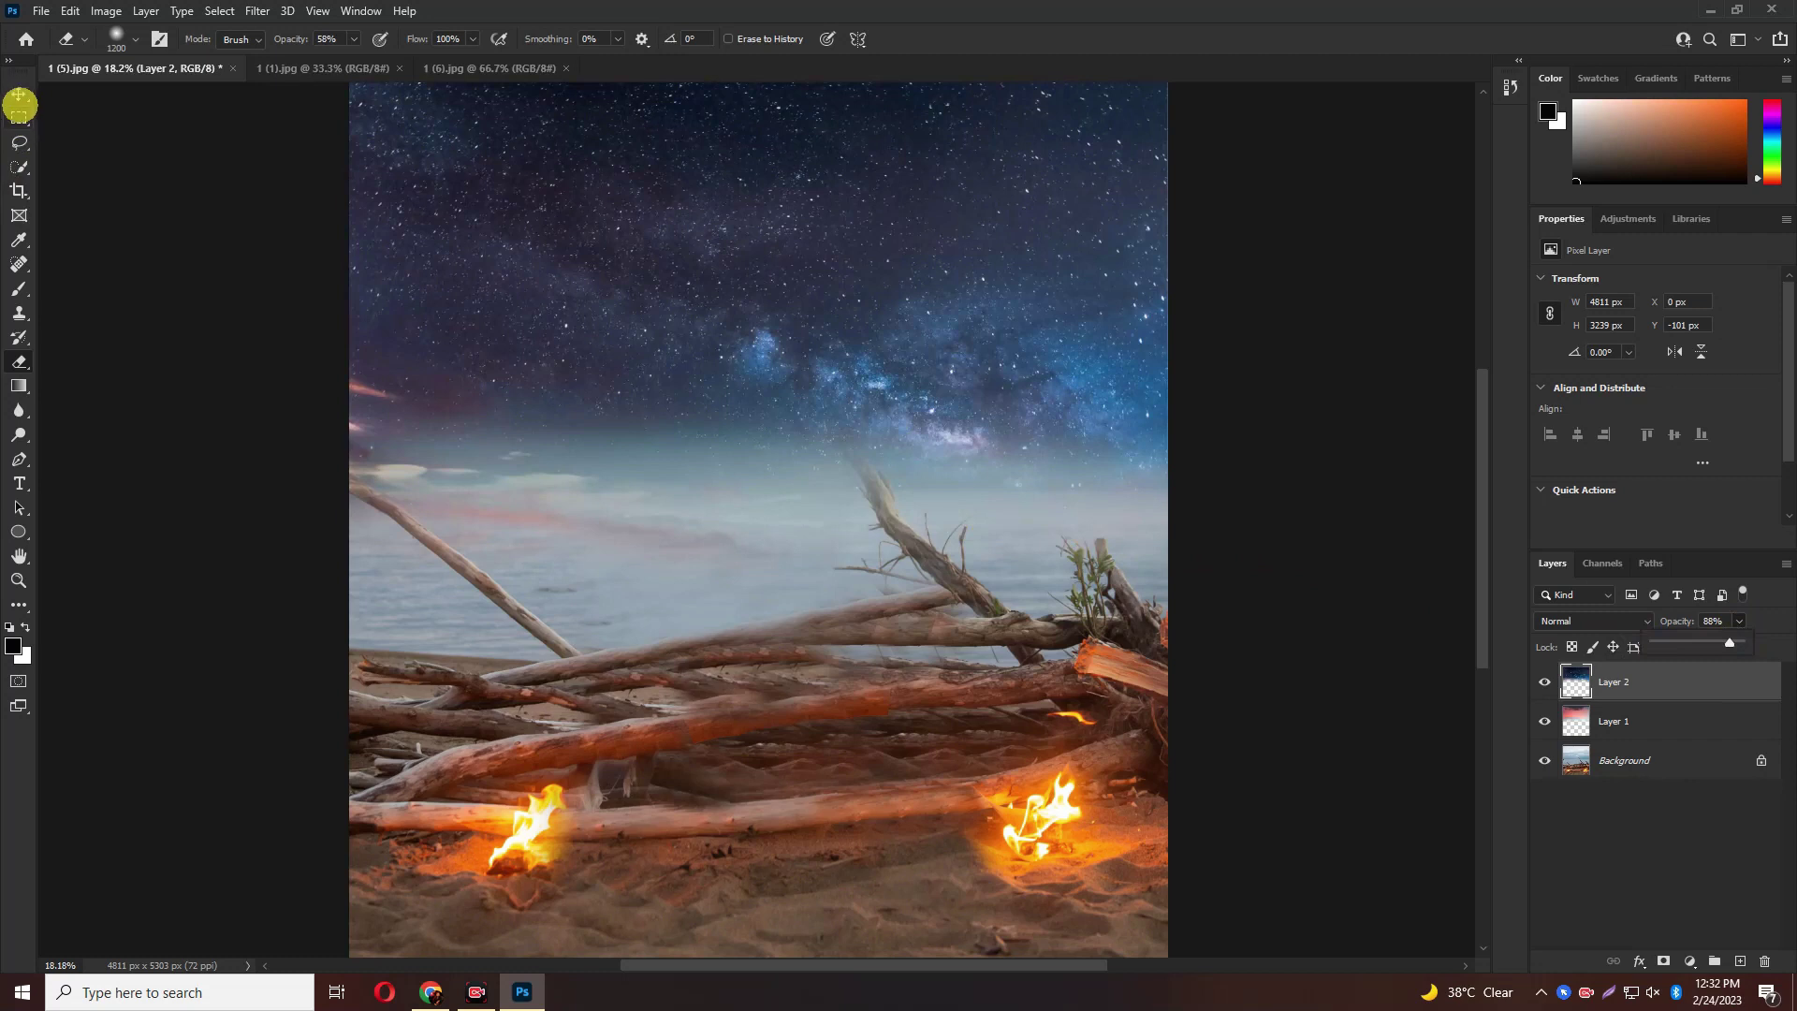
pyautogui.click(18, 98)
# Open the crescent moon image 1 (4).jpg and drag it into the beach composite
pyautogui.click(40, 11)
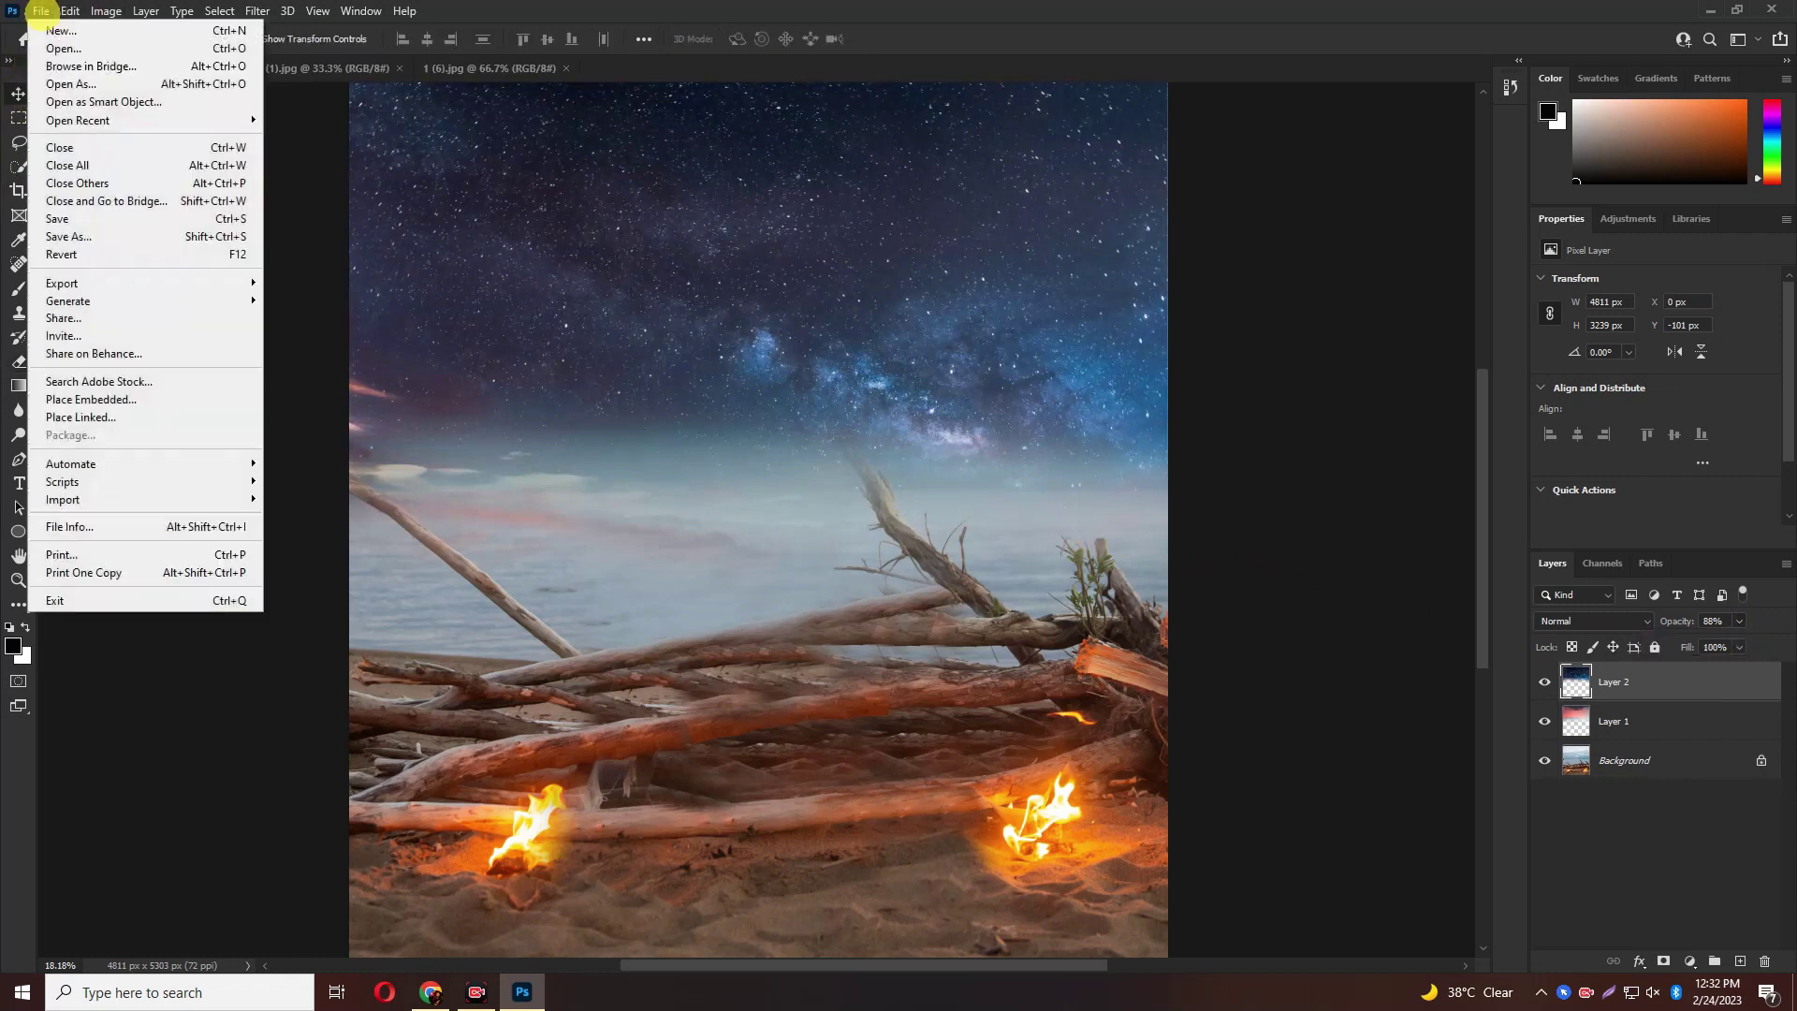
pyautogui.click(56, 36)
pyautogui.click(824, 173)
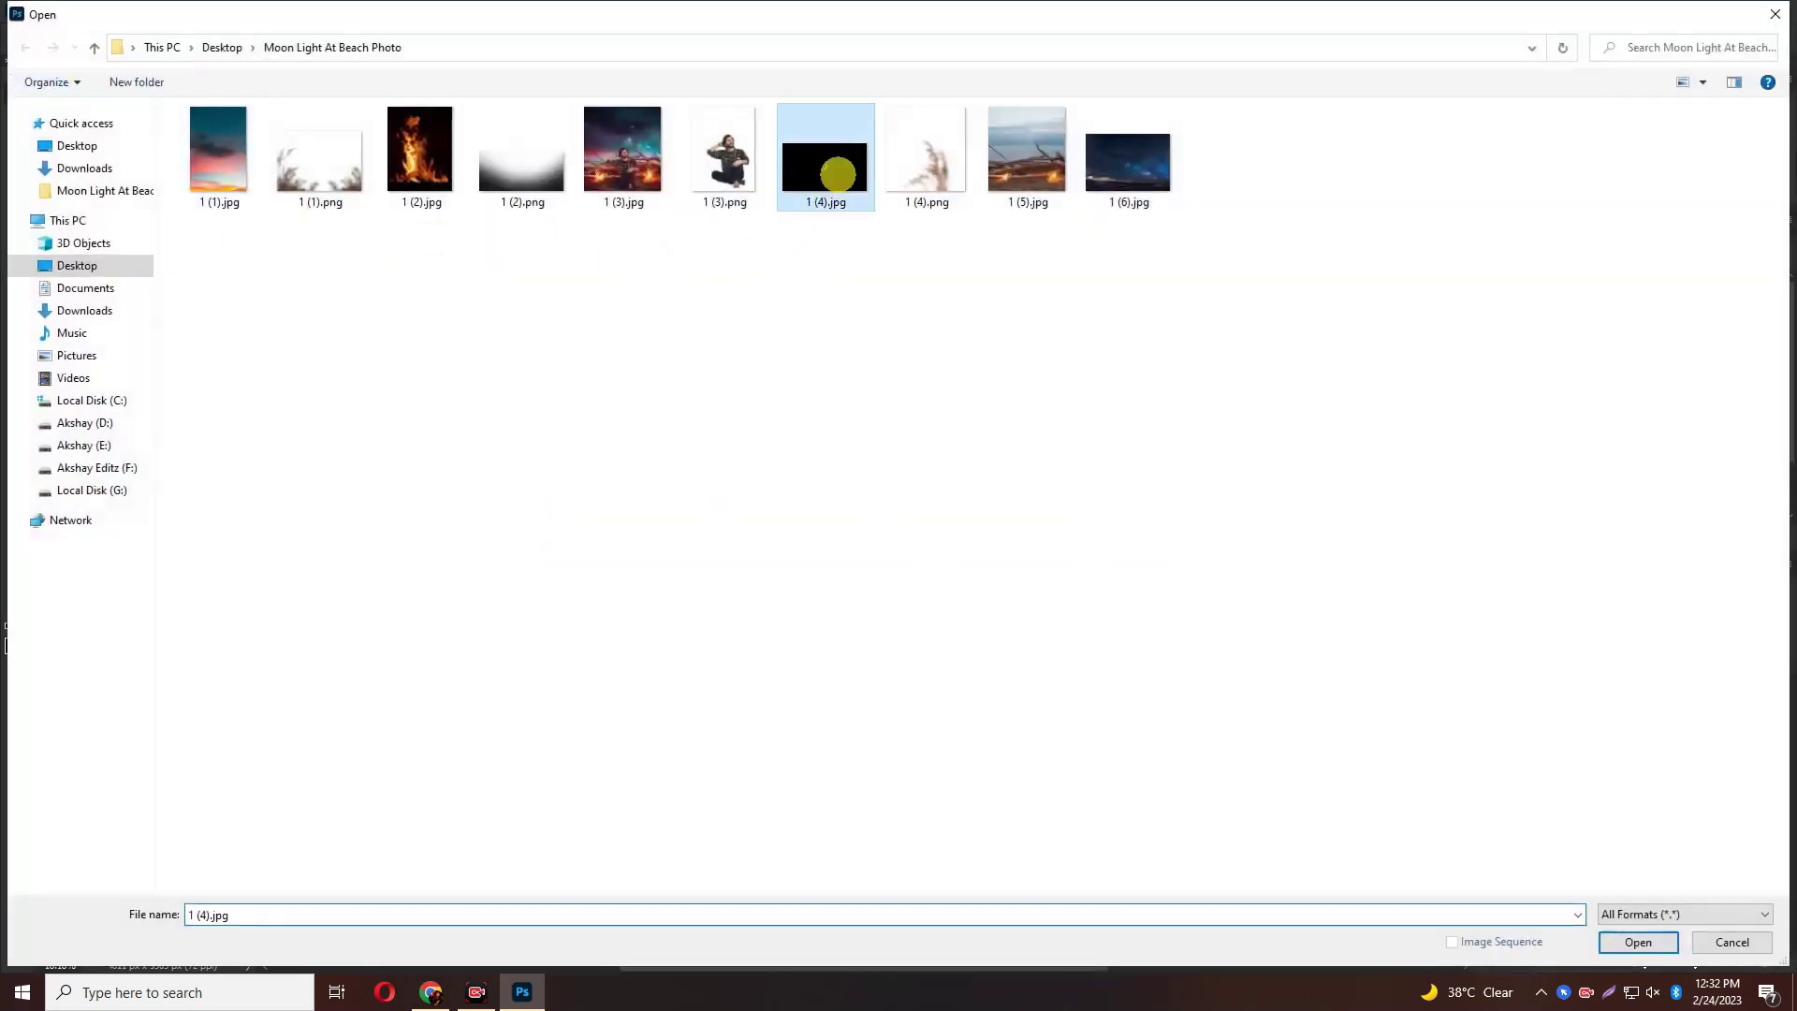
pyautogui.click(1638, 942)
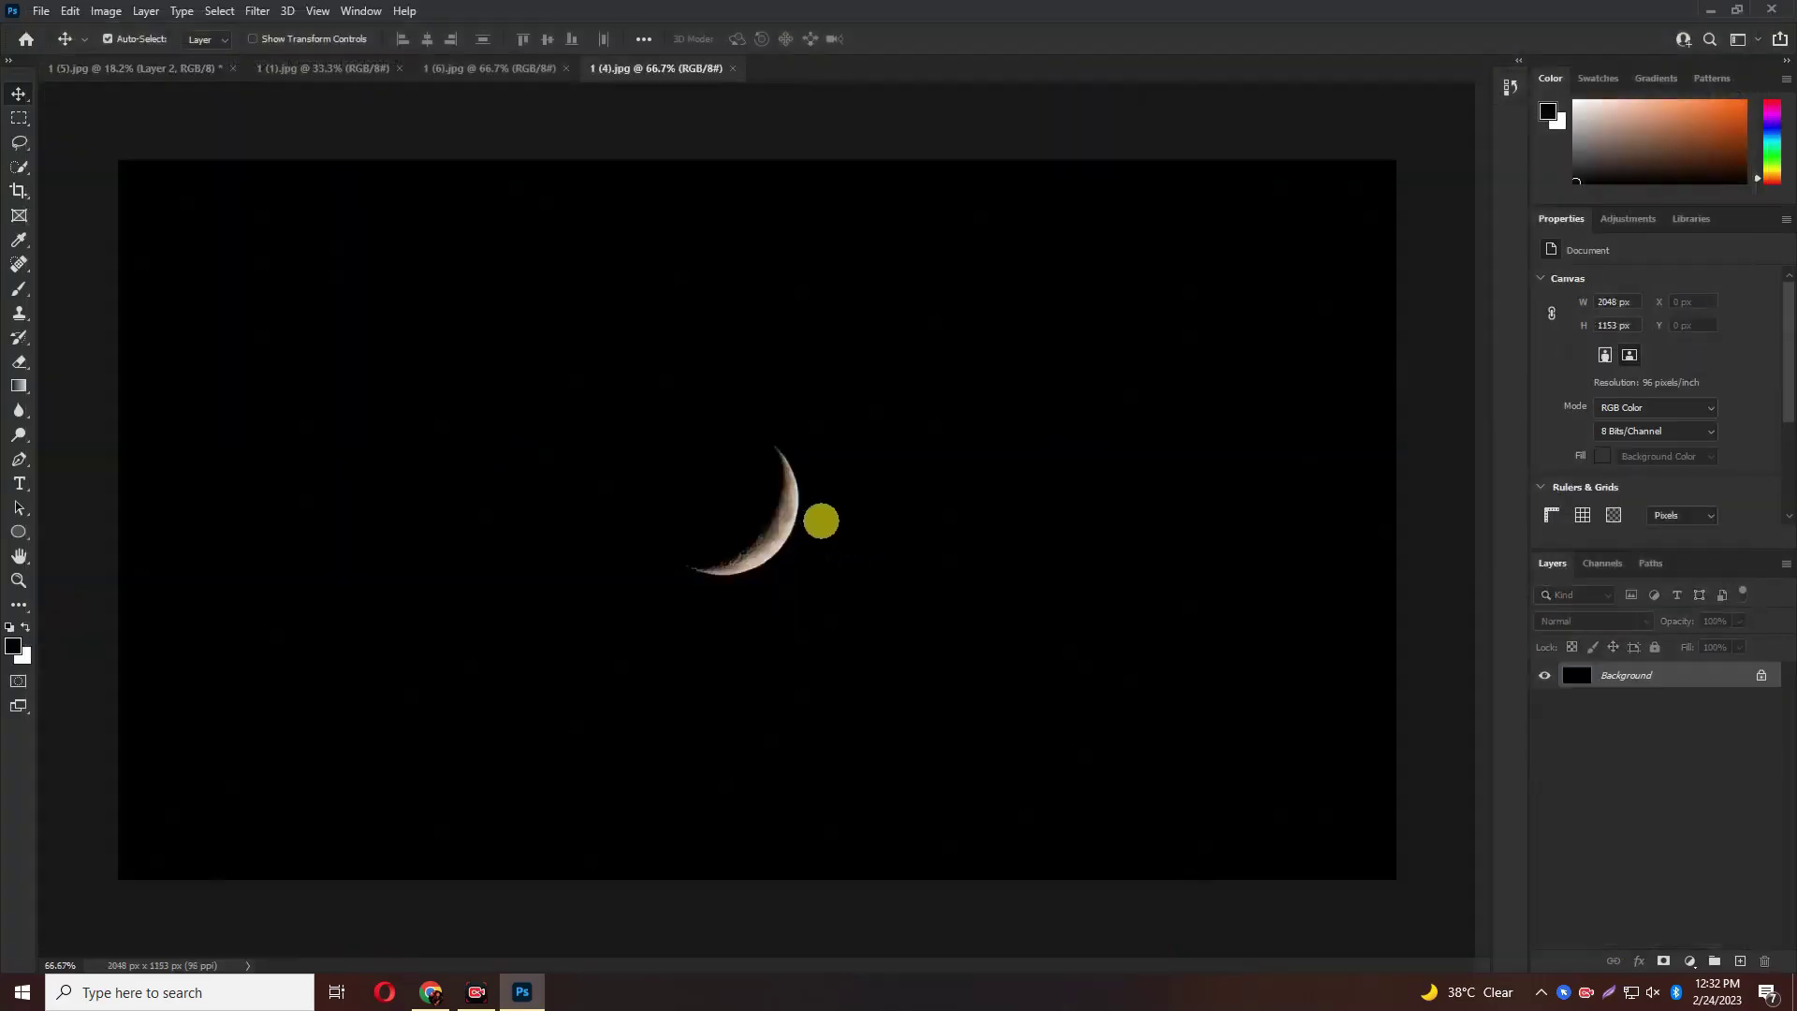
pyautogui.click(173, 65)
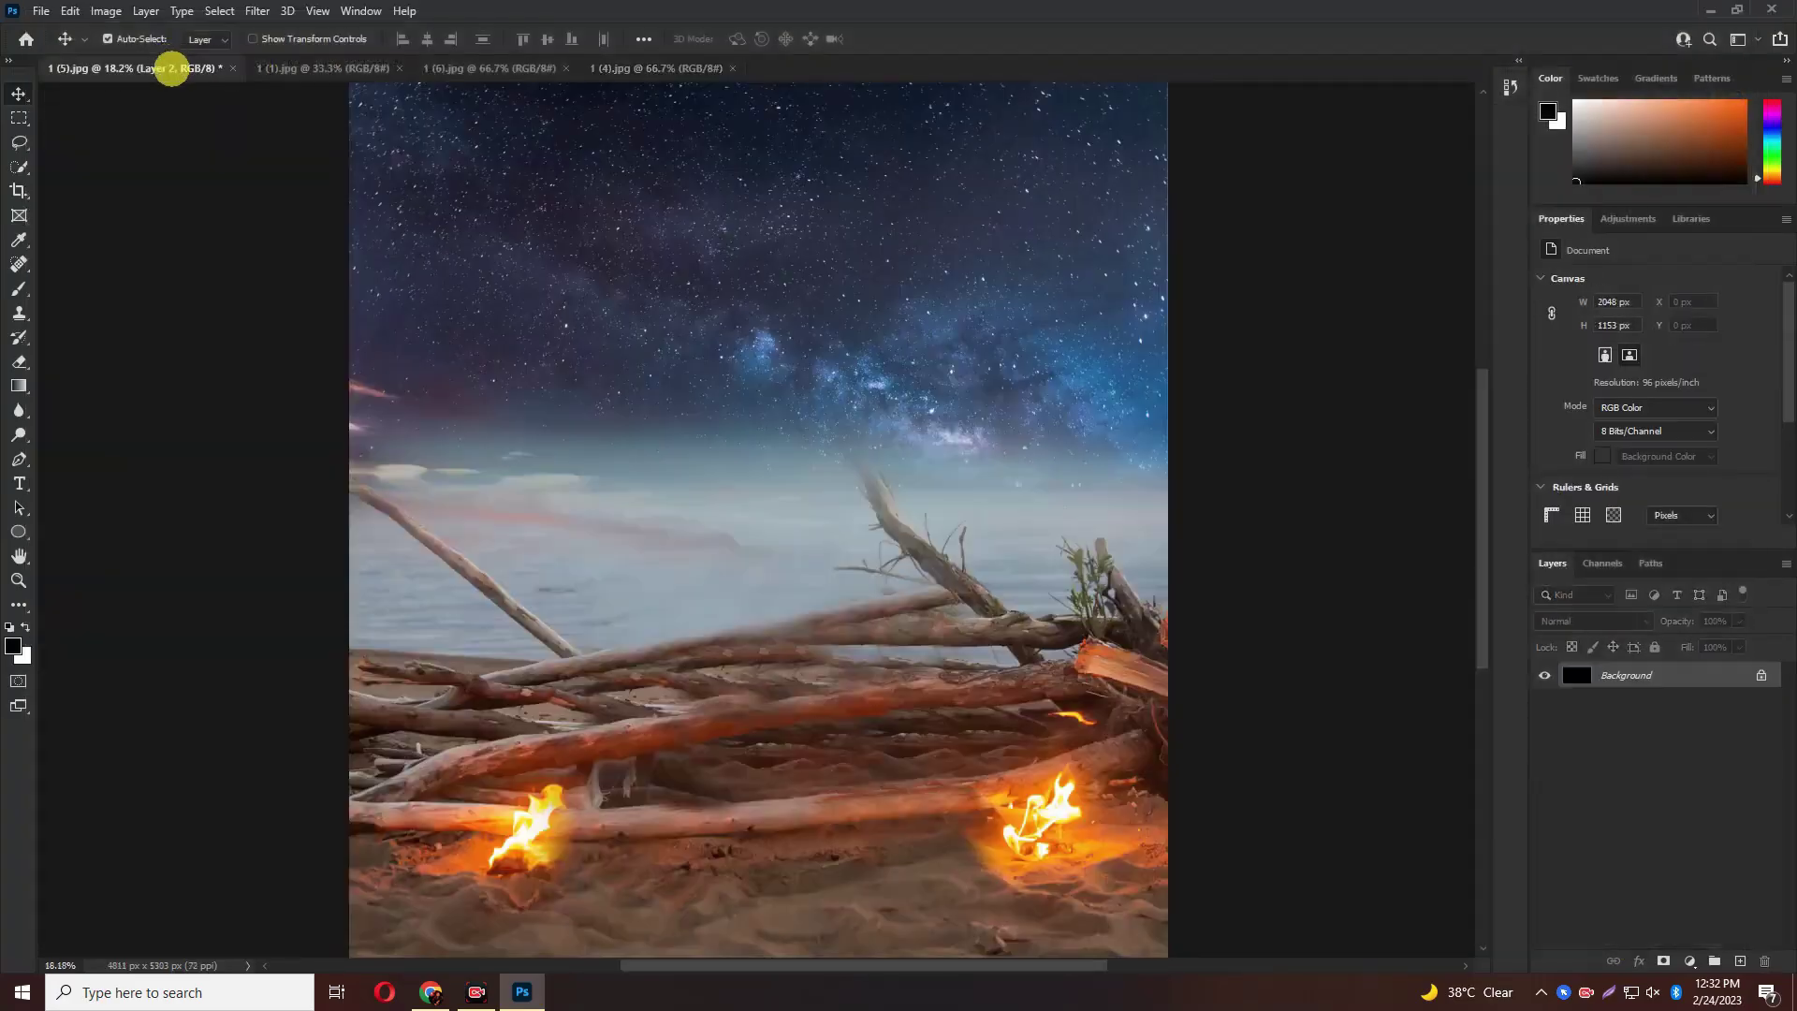
pyautogui.moveTo(558, 253); pyautogui.dragTo(686, 265)
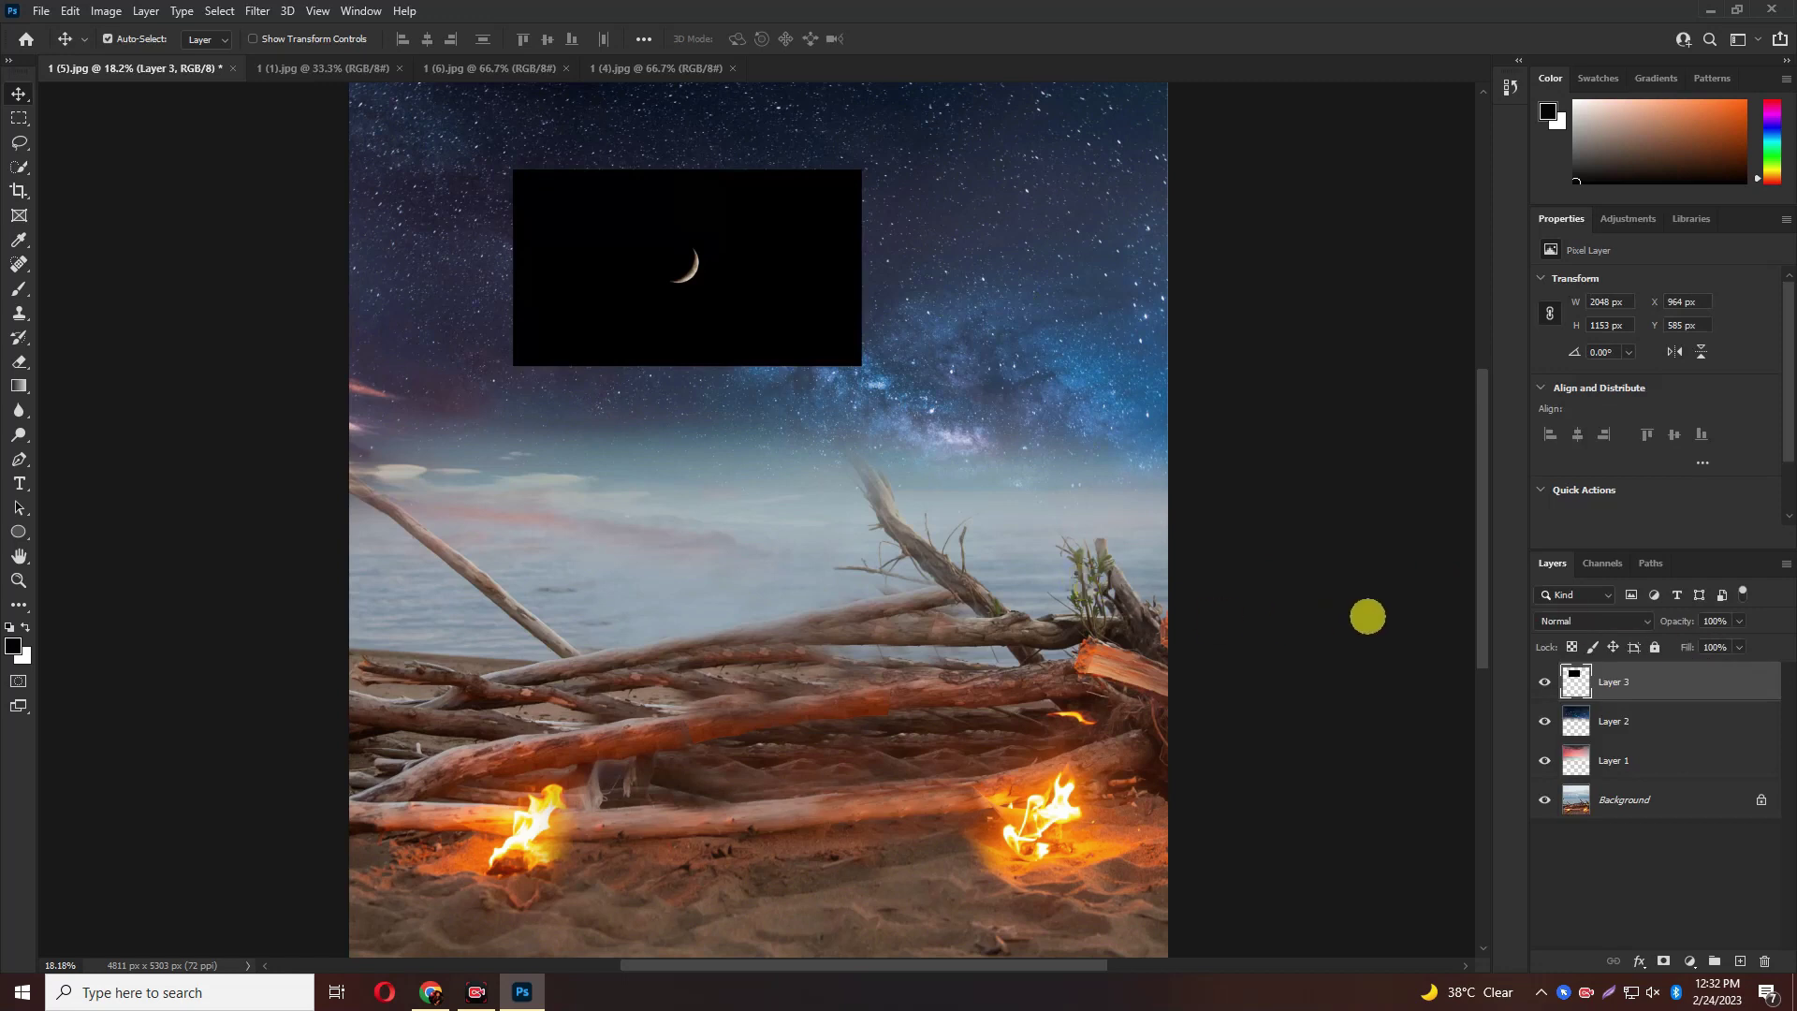
# Set the moon layer to Screen blend, enlarge it and move it up-left in the sky
pyautogui.click(1601, 621)
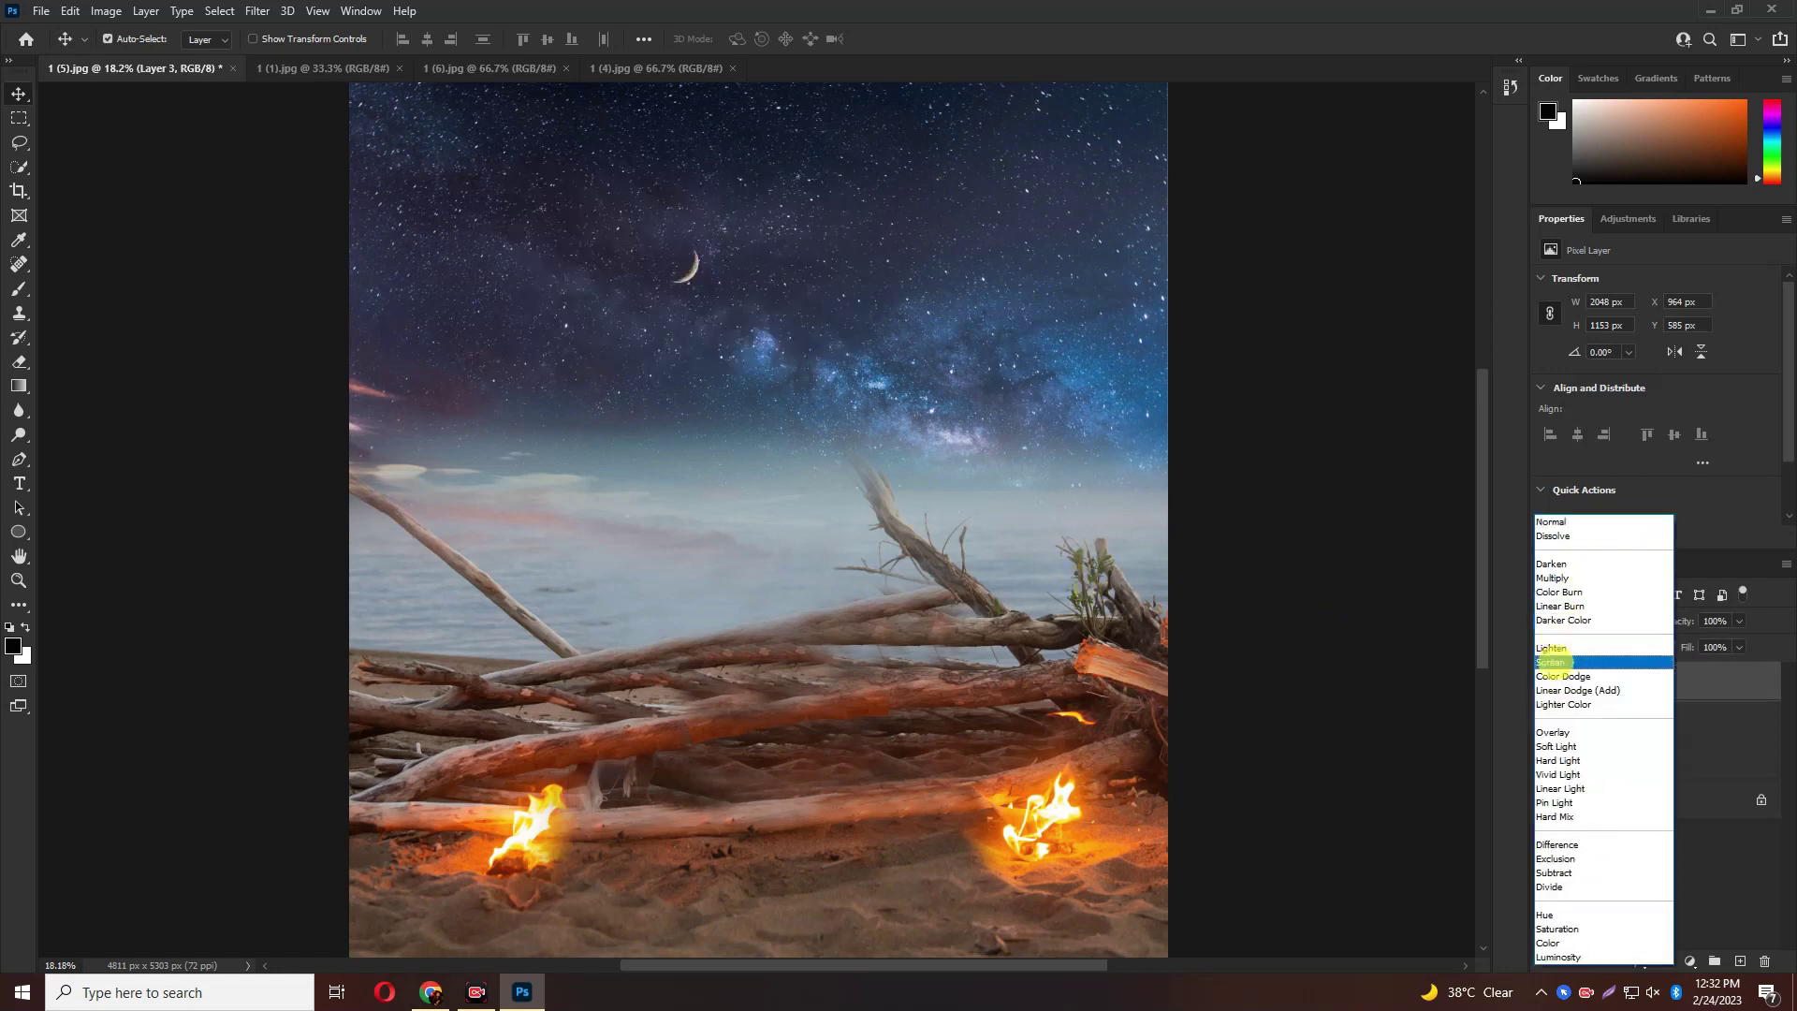
pyautogui.click(1551, 662)
pyautogui.hotkey('ctrl', 't')
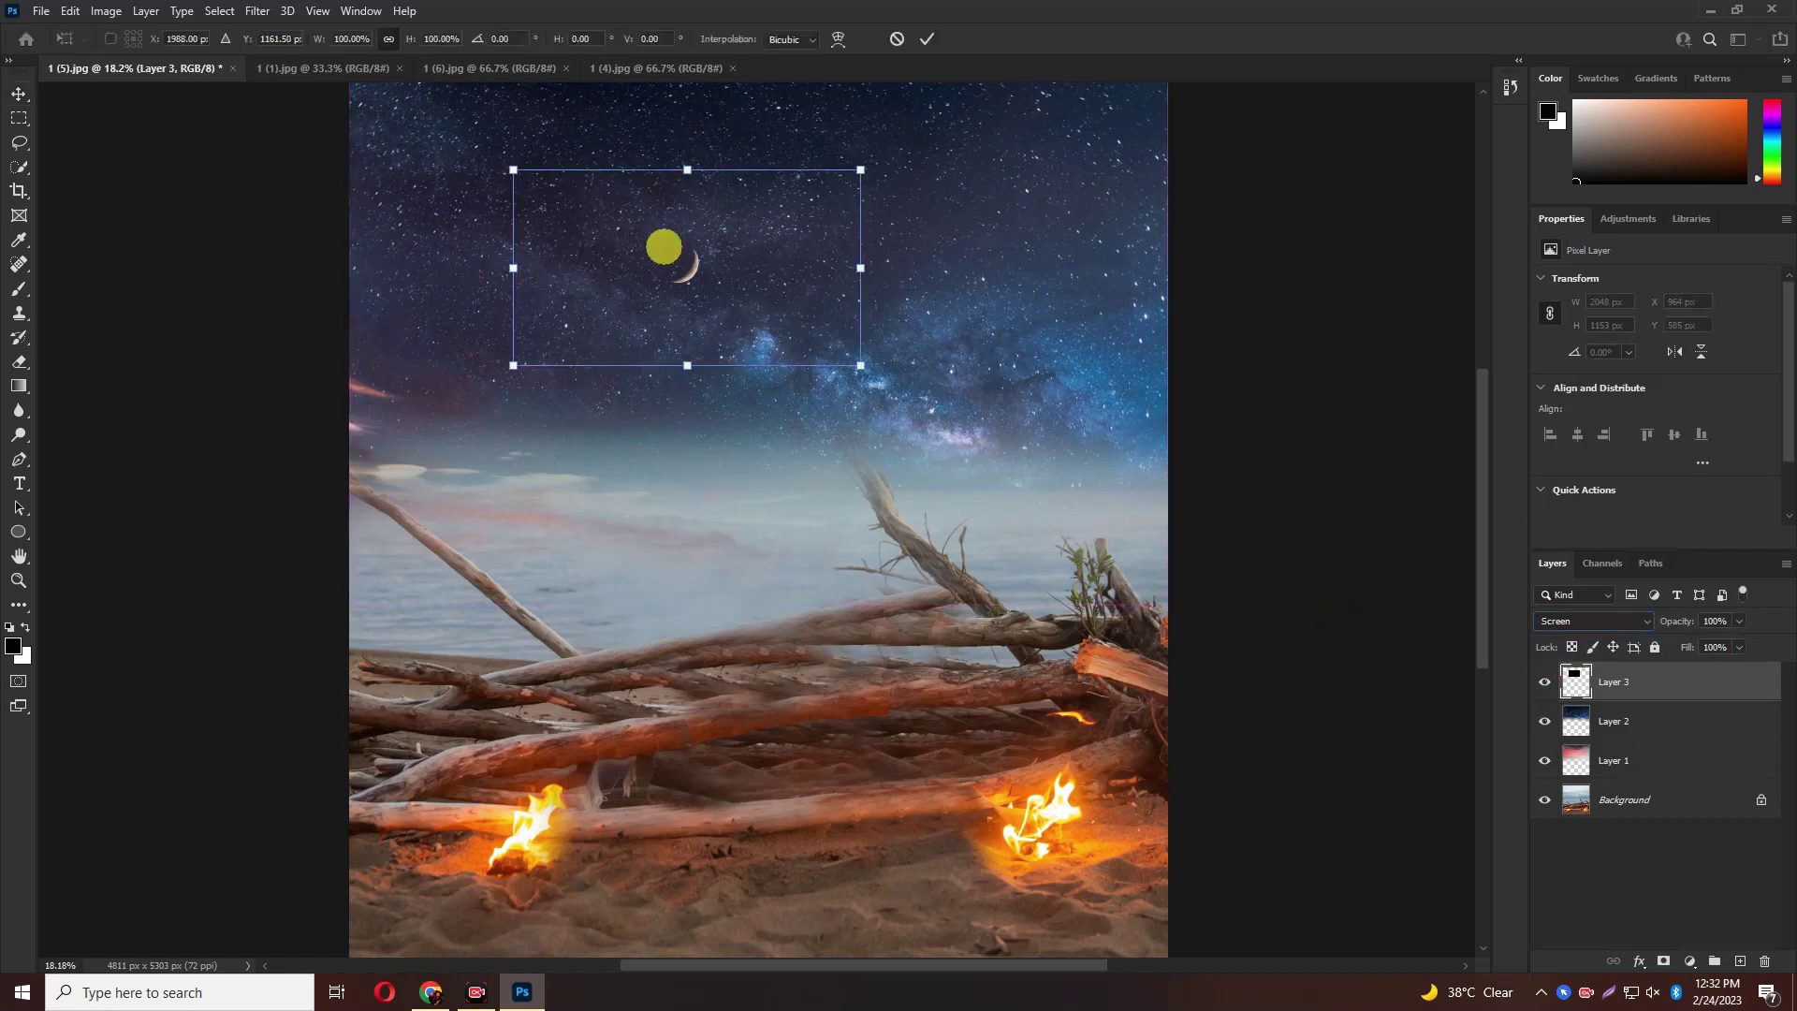
pyautogui.moveTo(861, 269); pyautogui.dragTo(955, 269)
pyautogui.moveTo(744, 282); pyautogui.dragTo(655, 273)
pyautogui.press('Return')
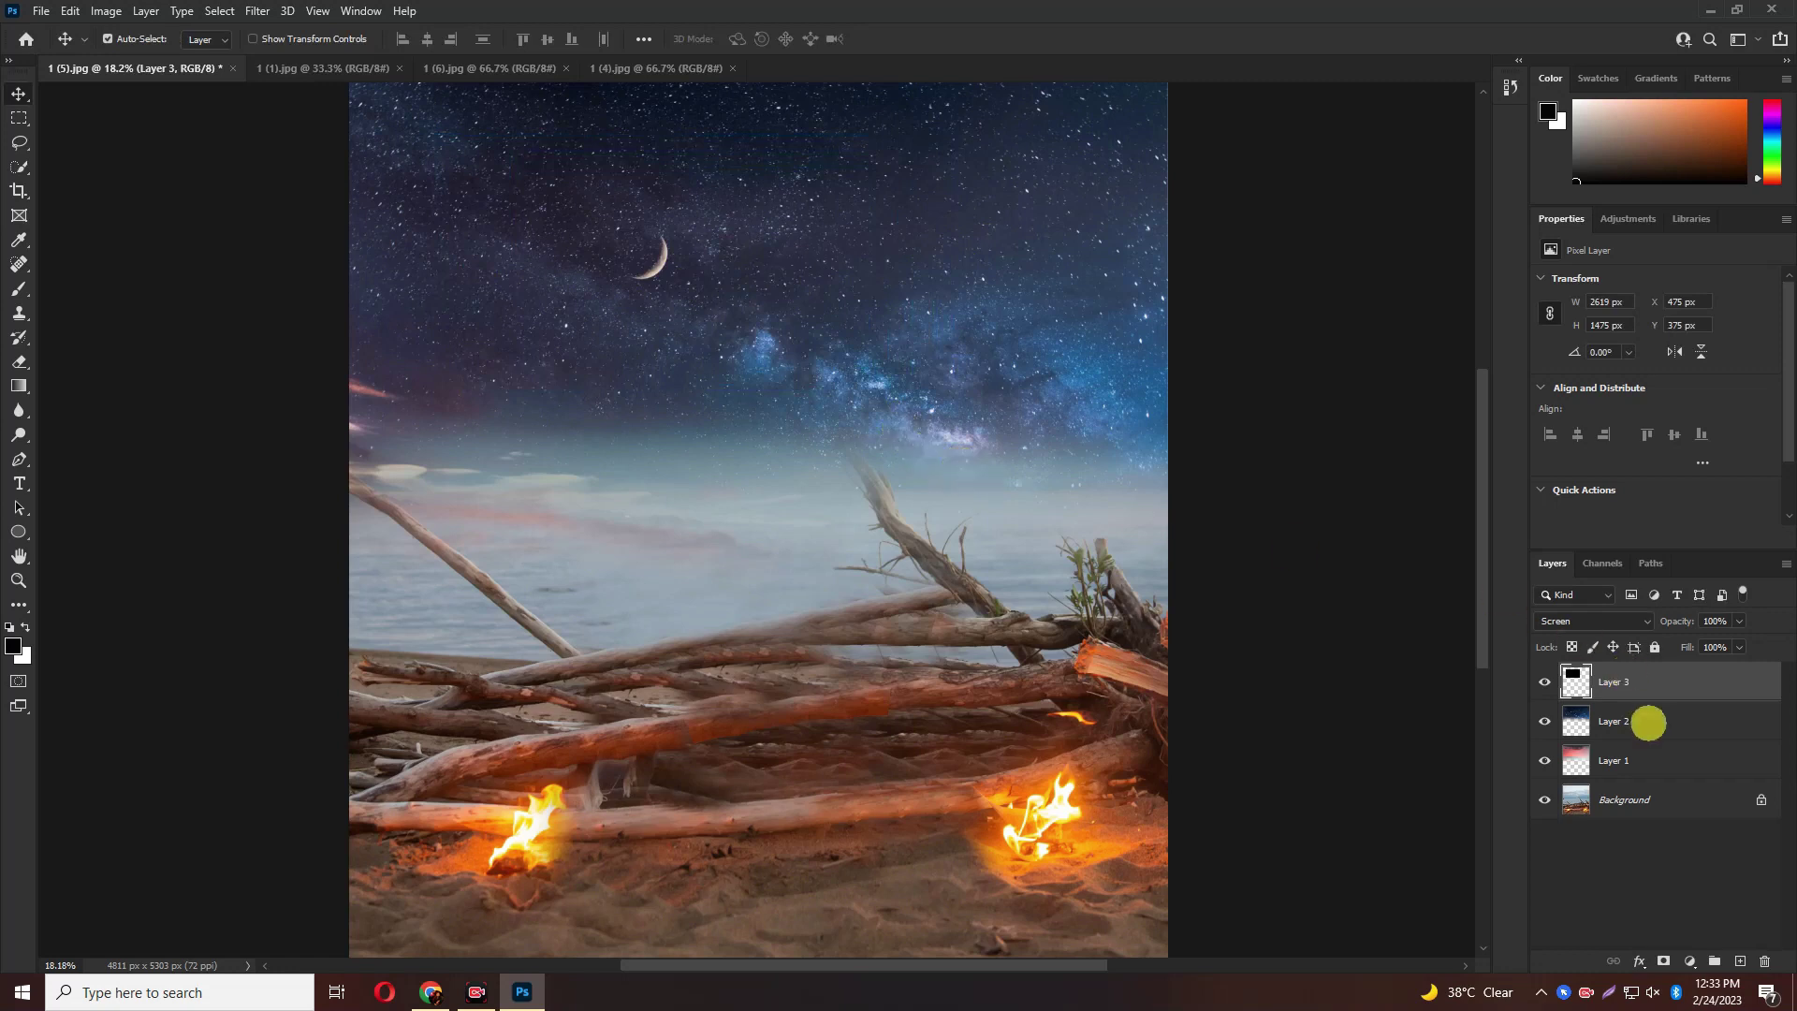
# Raise the starry sky layer's opacity back to 100%
pyautogui.click(1645, 727)
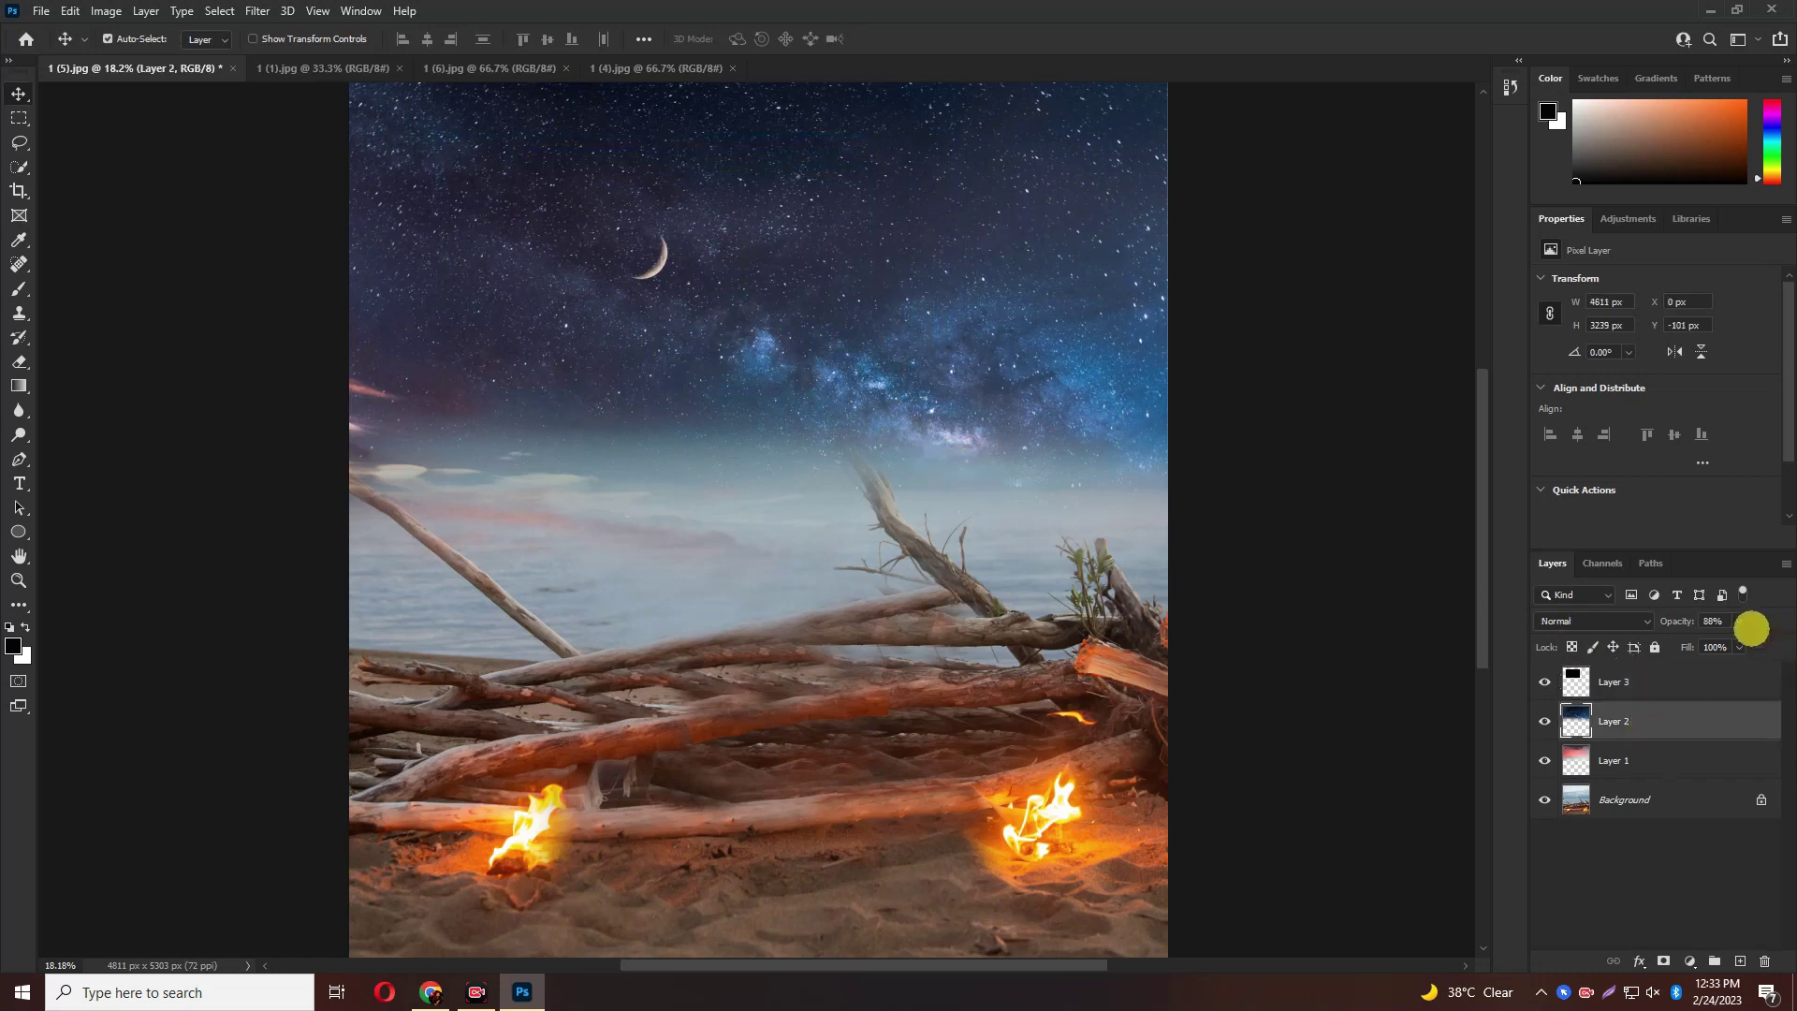
pyautogui.moveTo(1740, 643); pyautogui.dragTo(1769, 642)
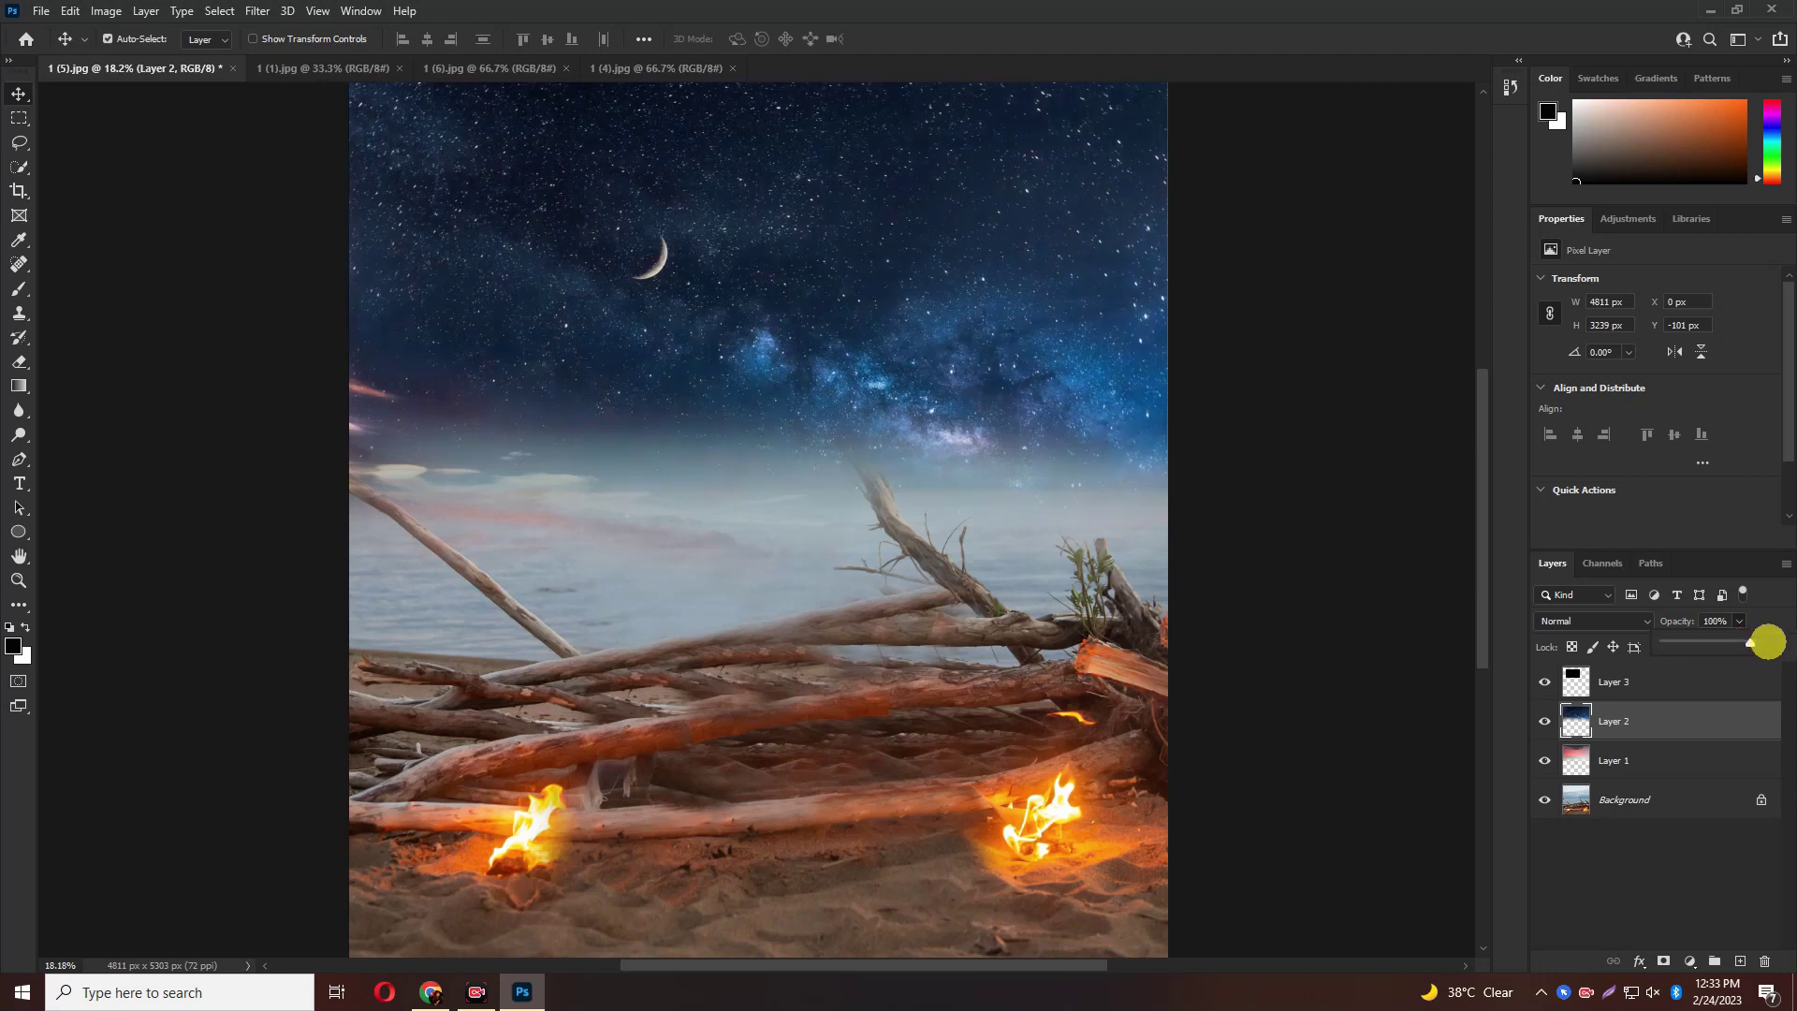
pyautogui.click(1633, 686)
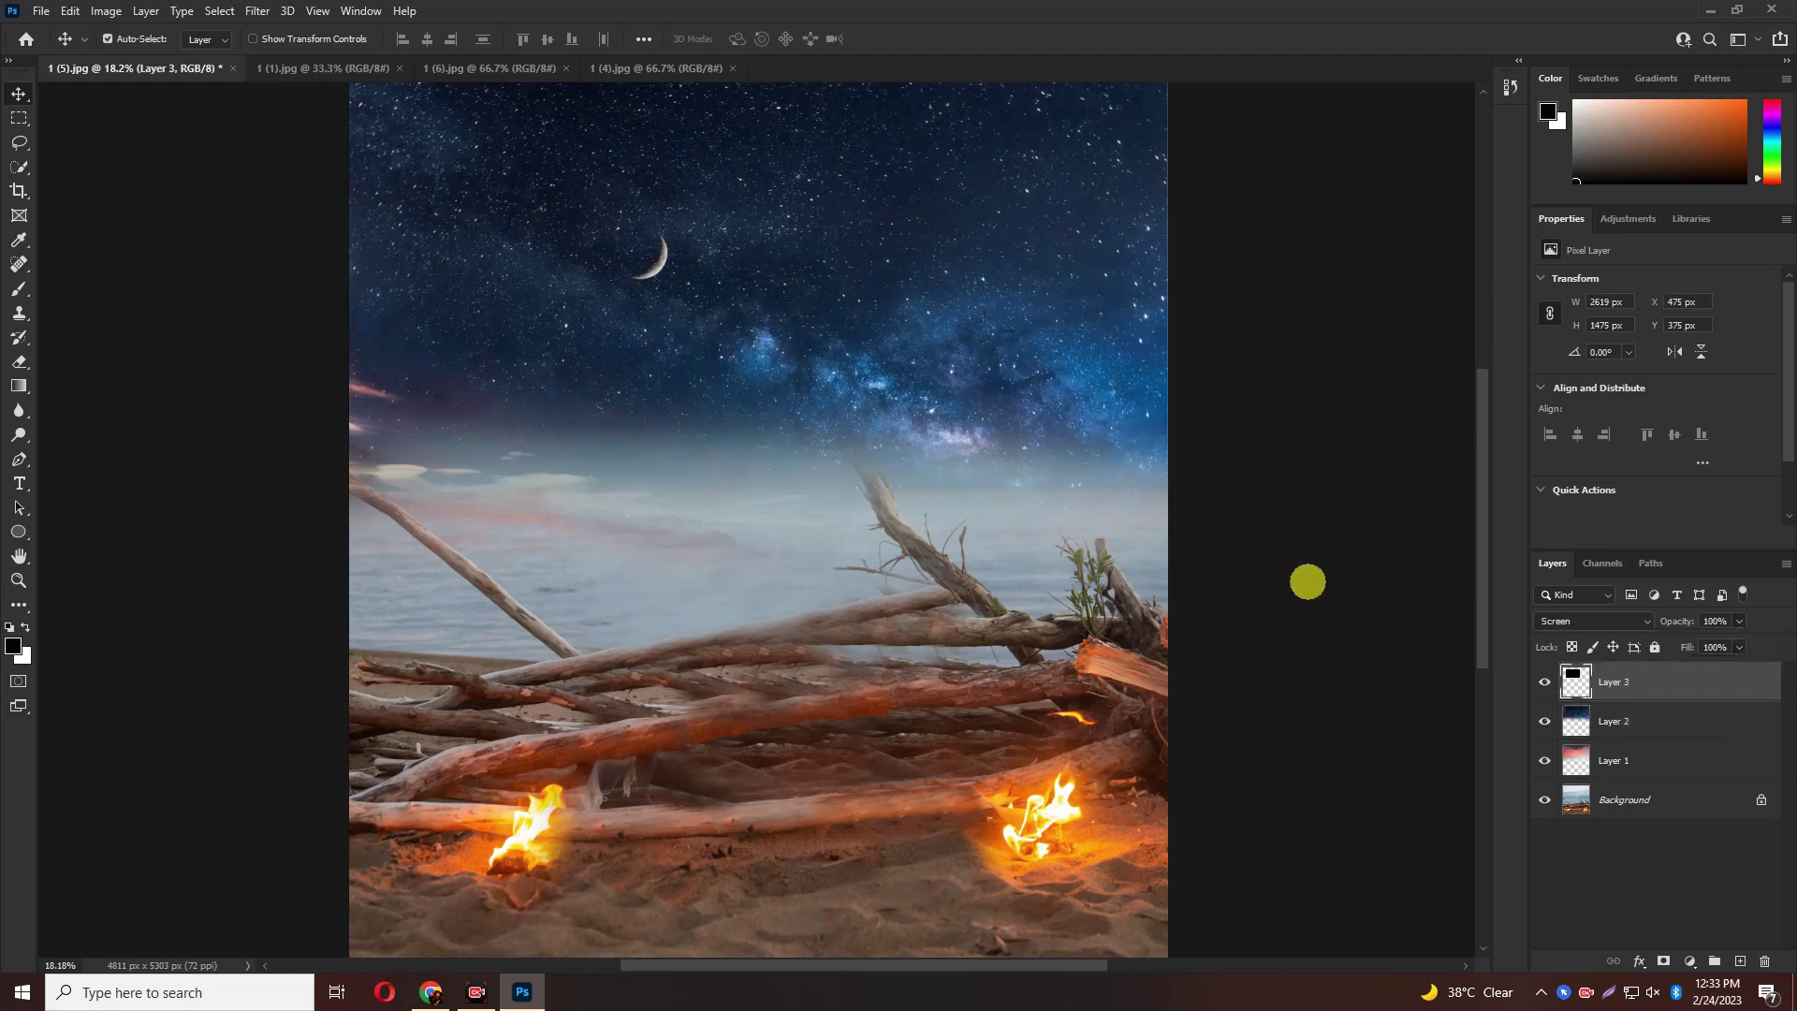
# Open the cut-out man image 1 (3).png and drag him into the beach composite
pyautogui.click(40, 13)
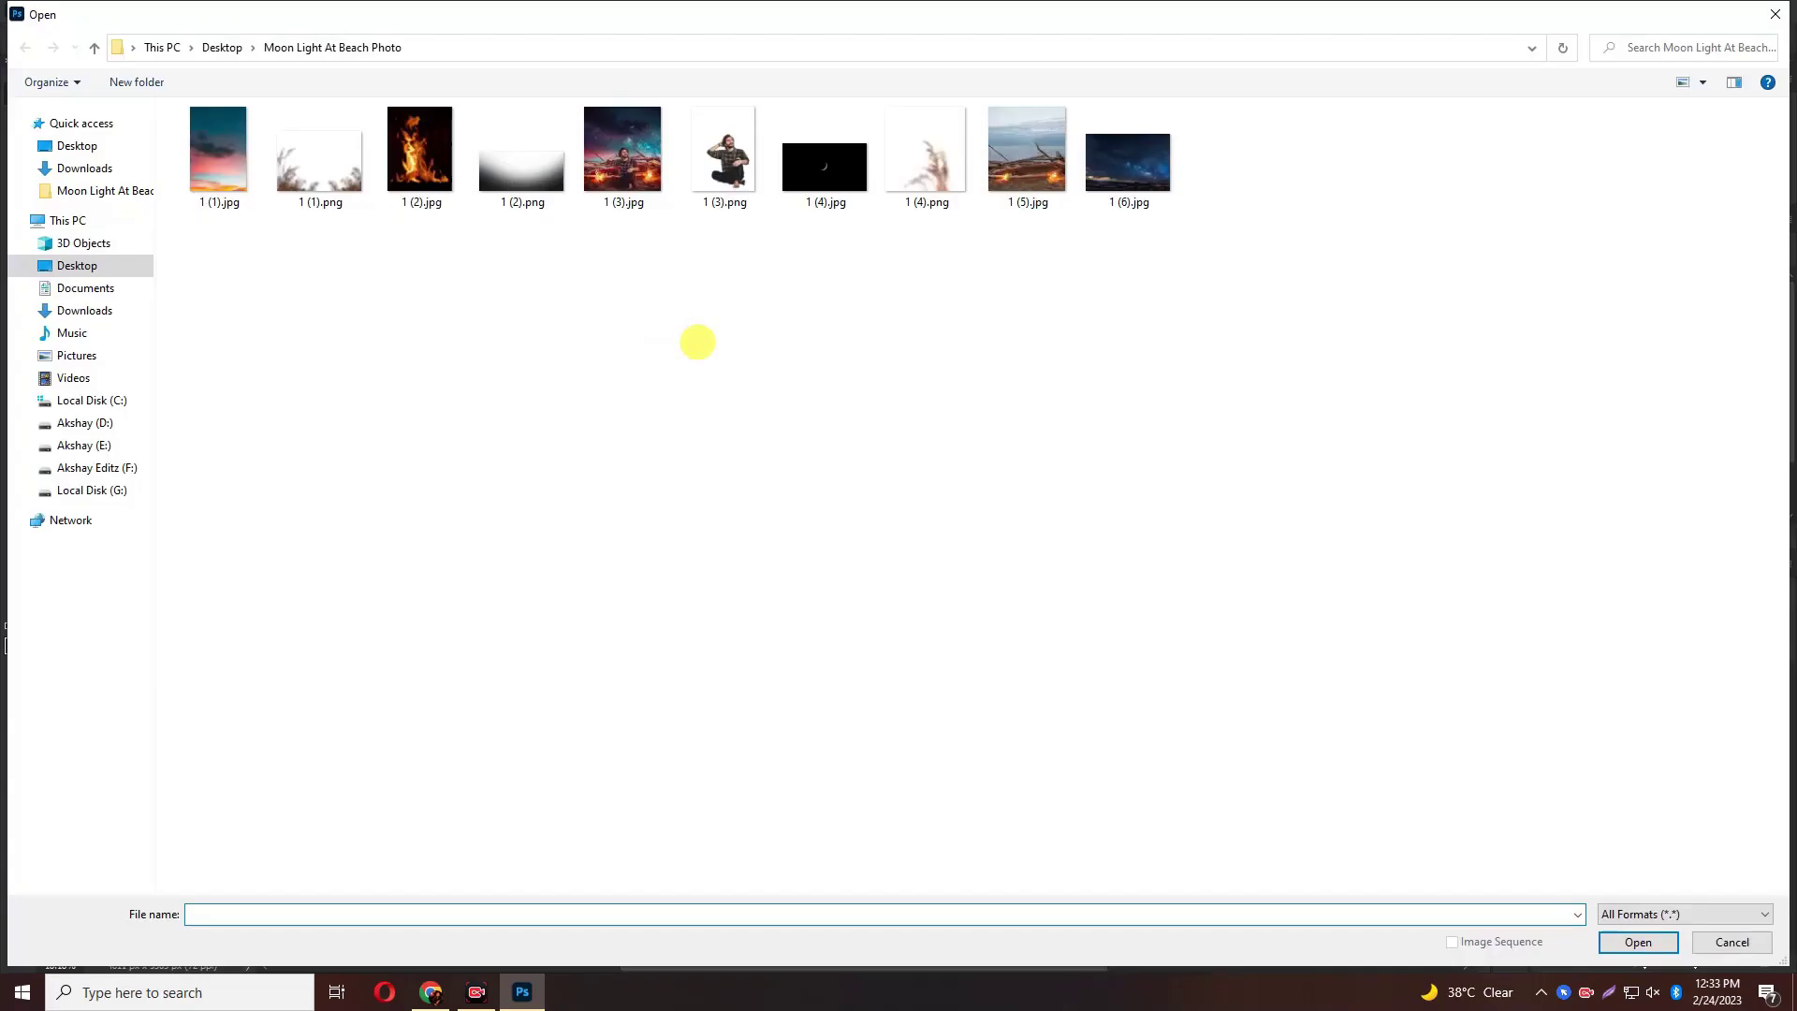
pyautogui.click(725, 155)
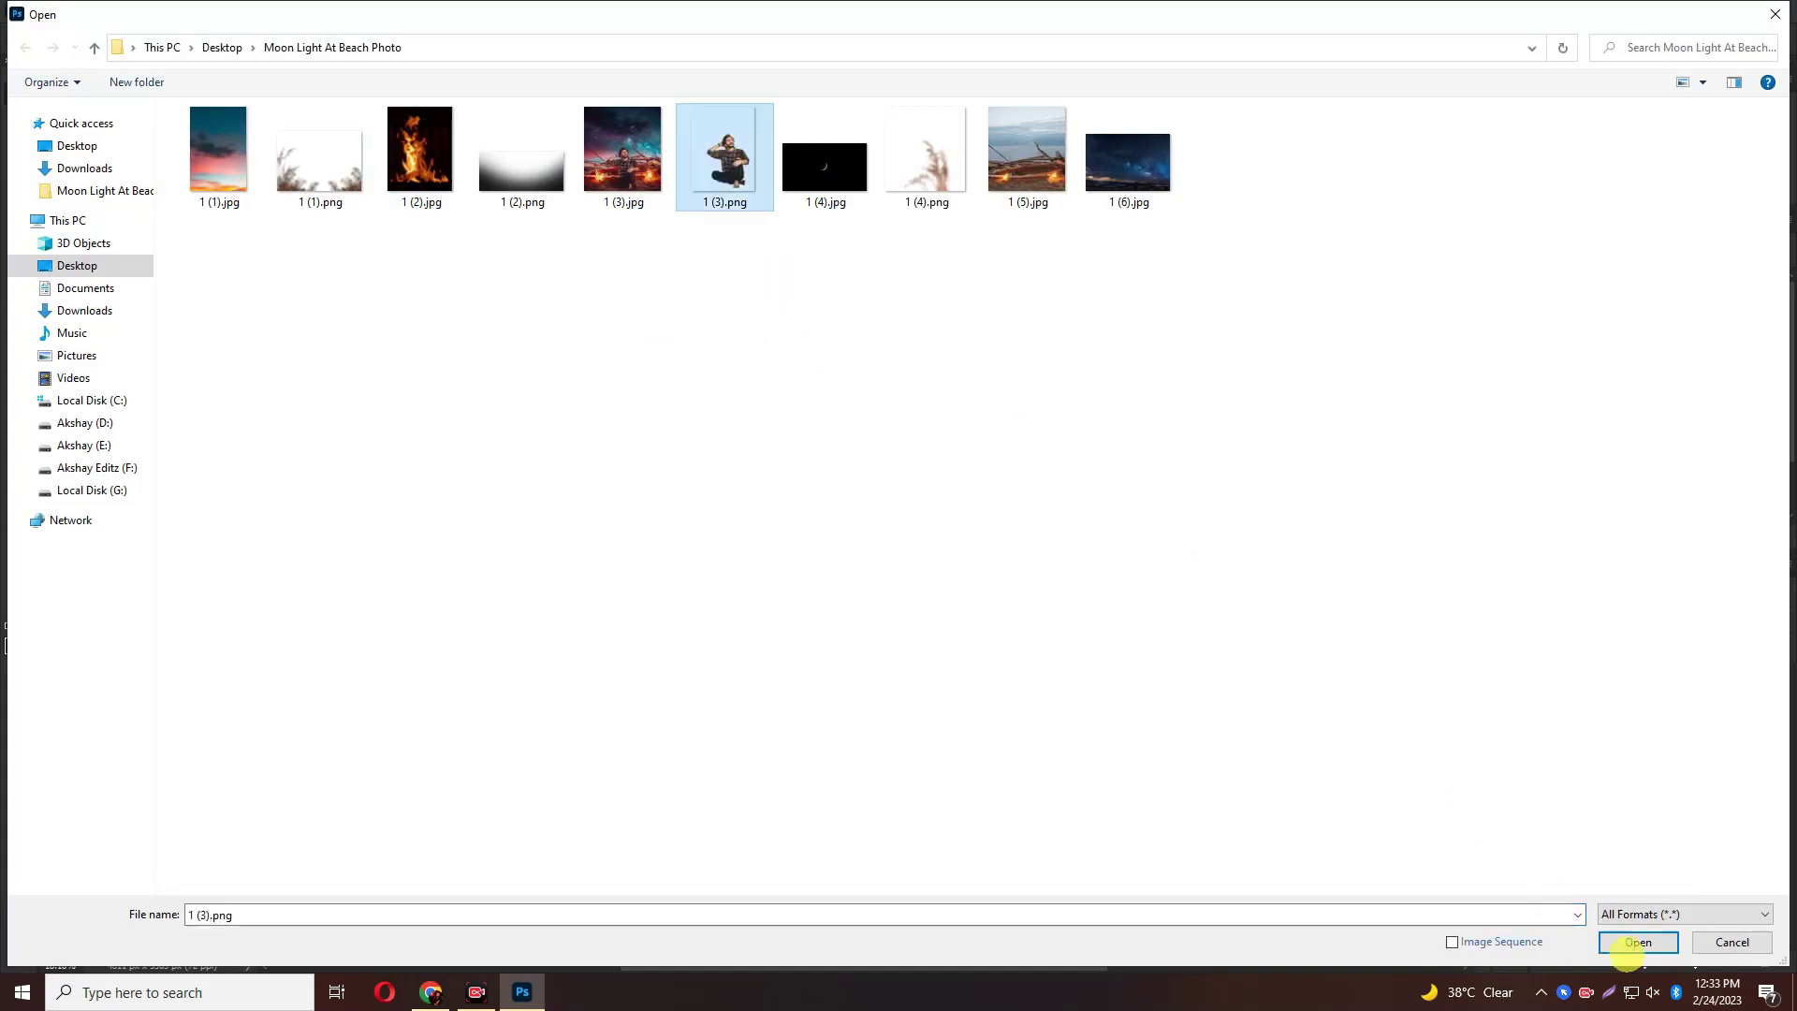
pyautogui.click(1639, 941)
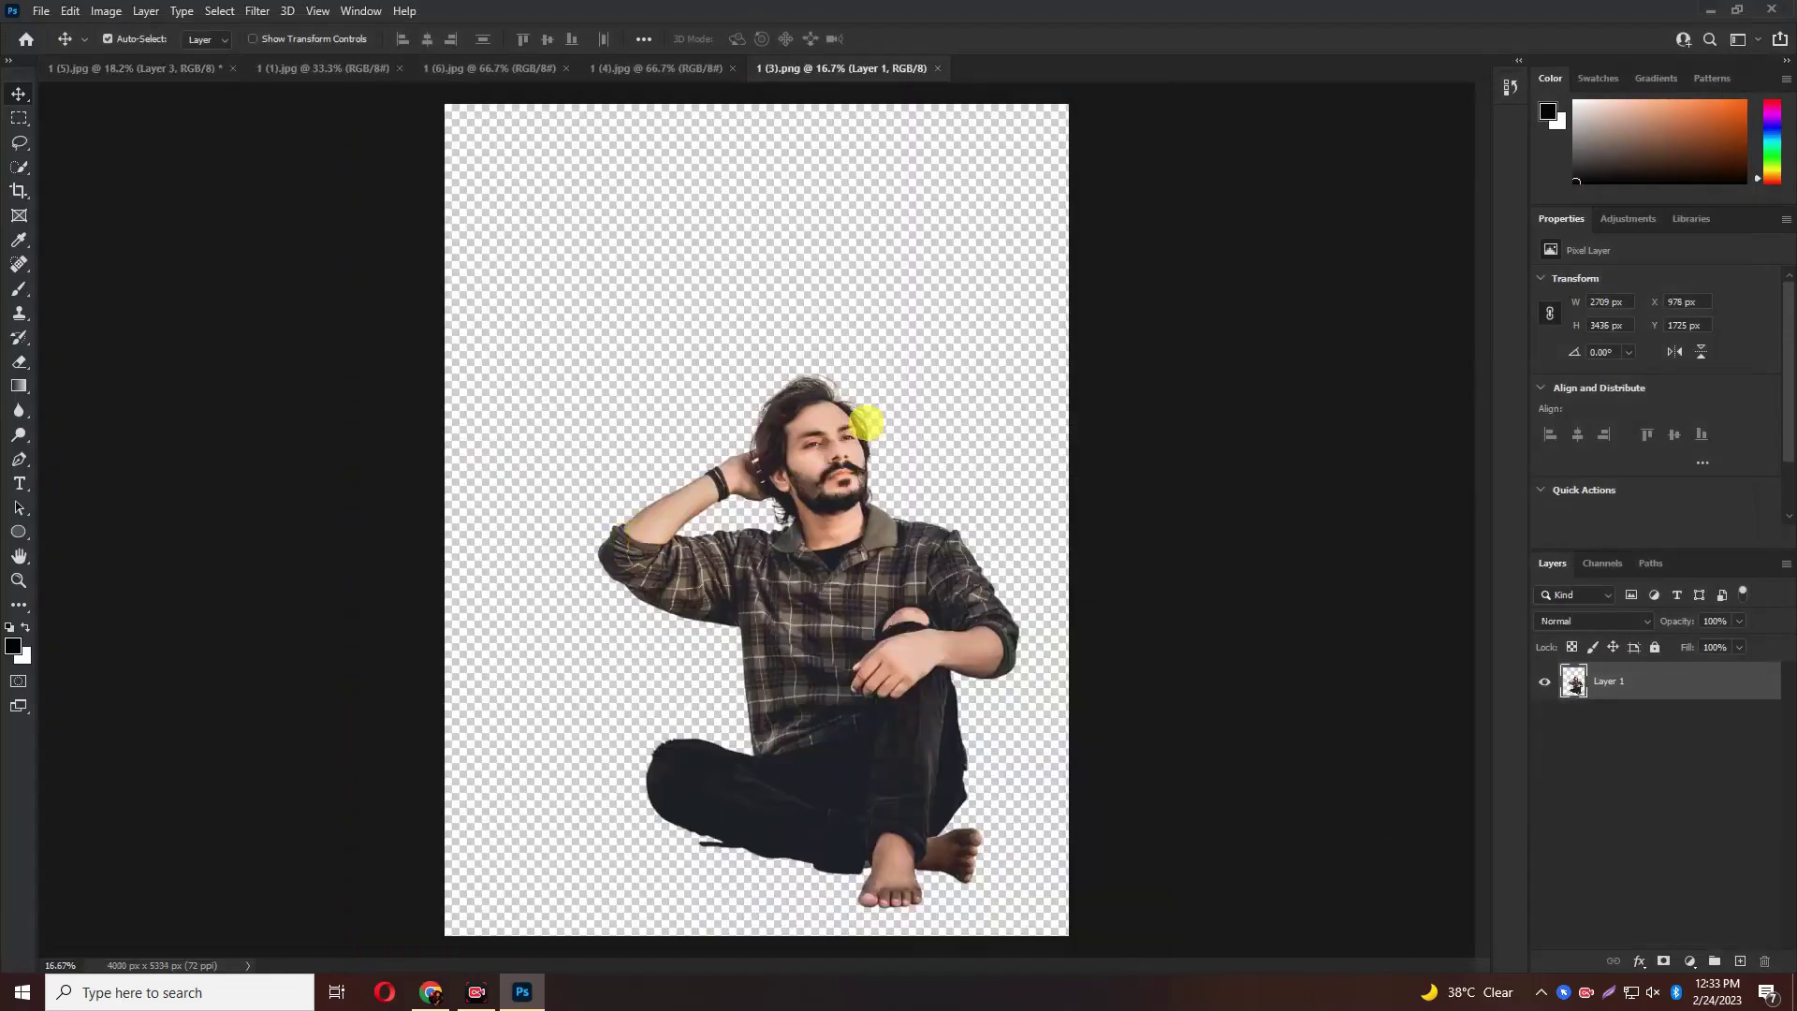
pyautogui.moveTo(795, 433)
pyautogui.mouseDown()
pyautogui.moveTo(170, 68)
pyautogui.moveTo(807, 777)
pyautogui.mouseUp()
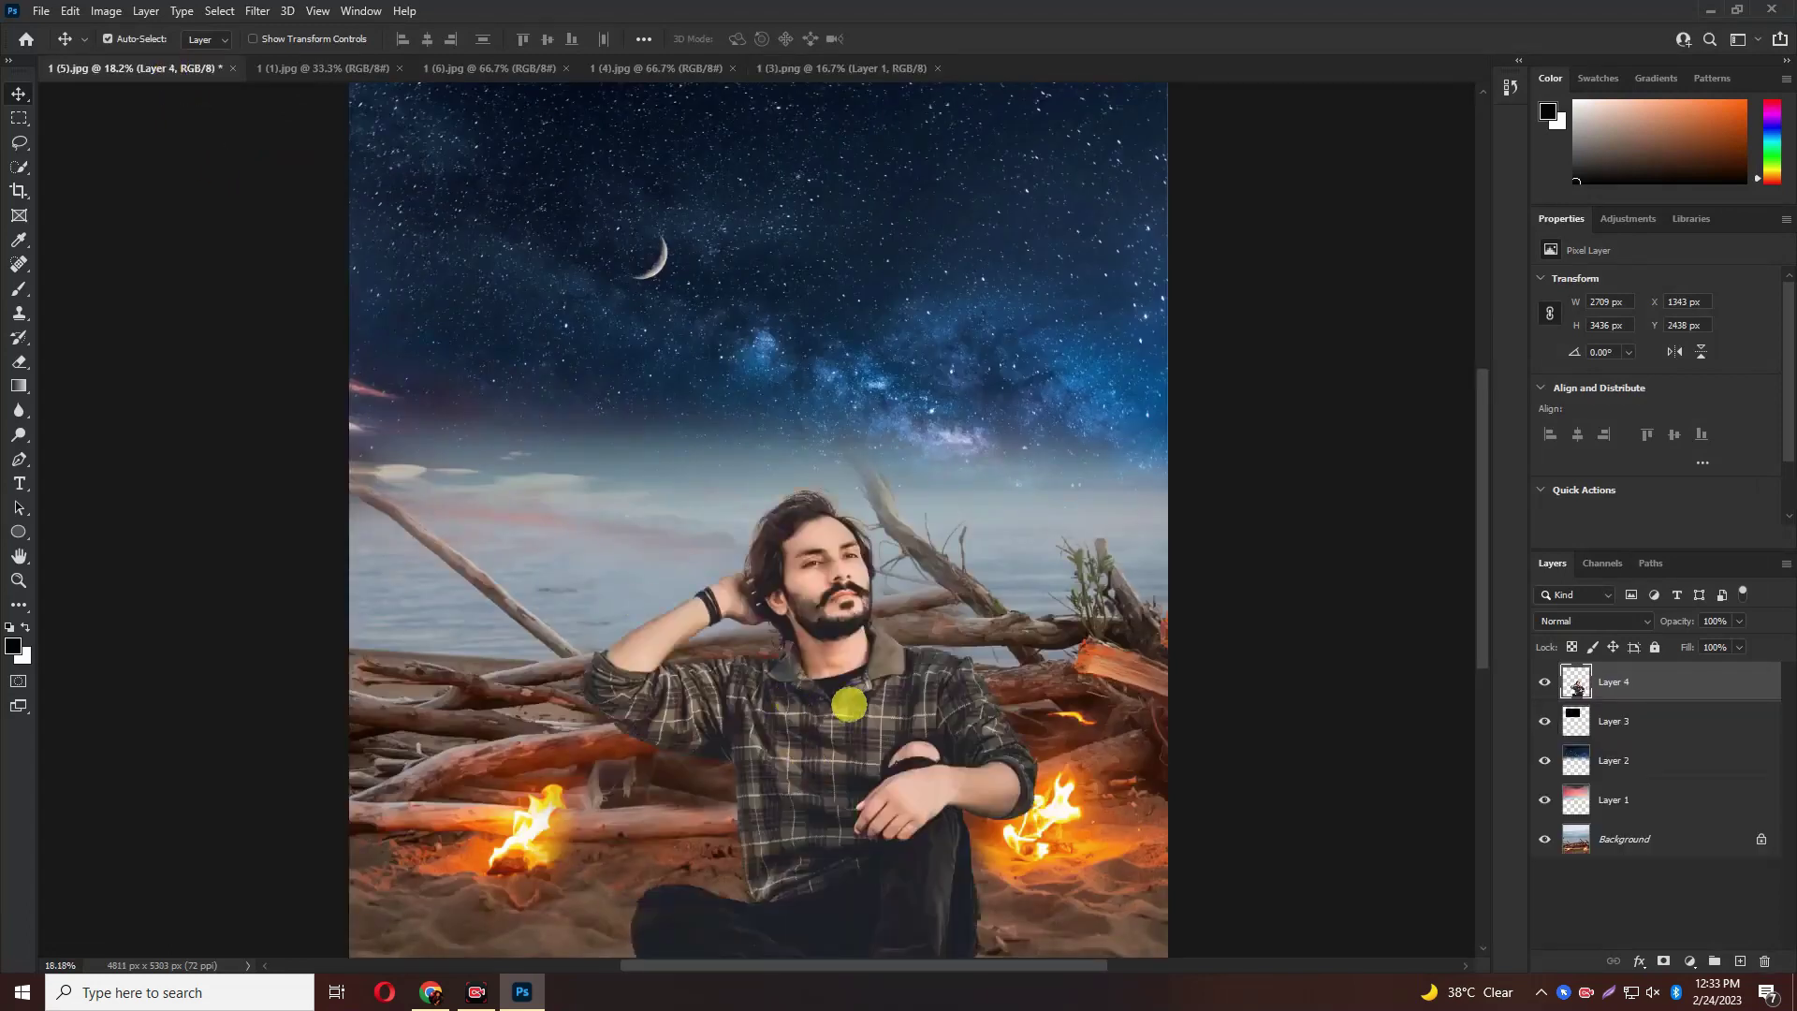
# Scale the man down to about 70% and place him between the two campfires
pyautogui.scroll(-1, 849, 704)
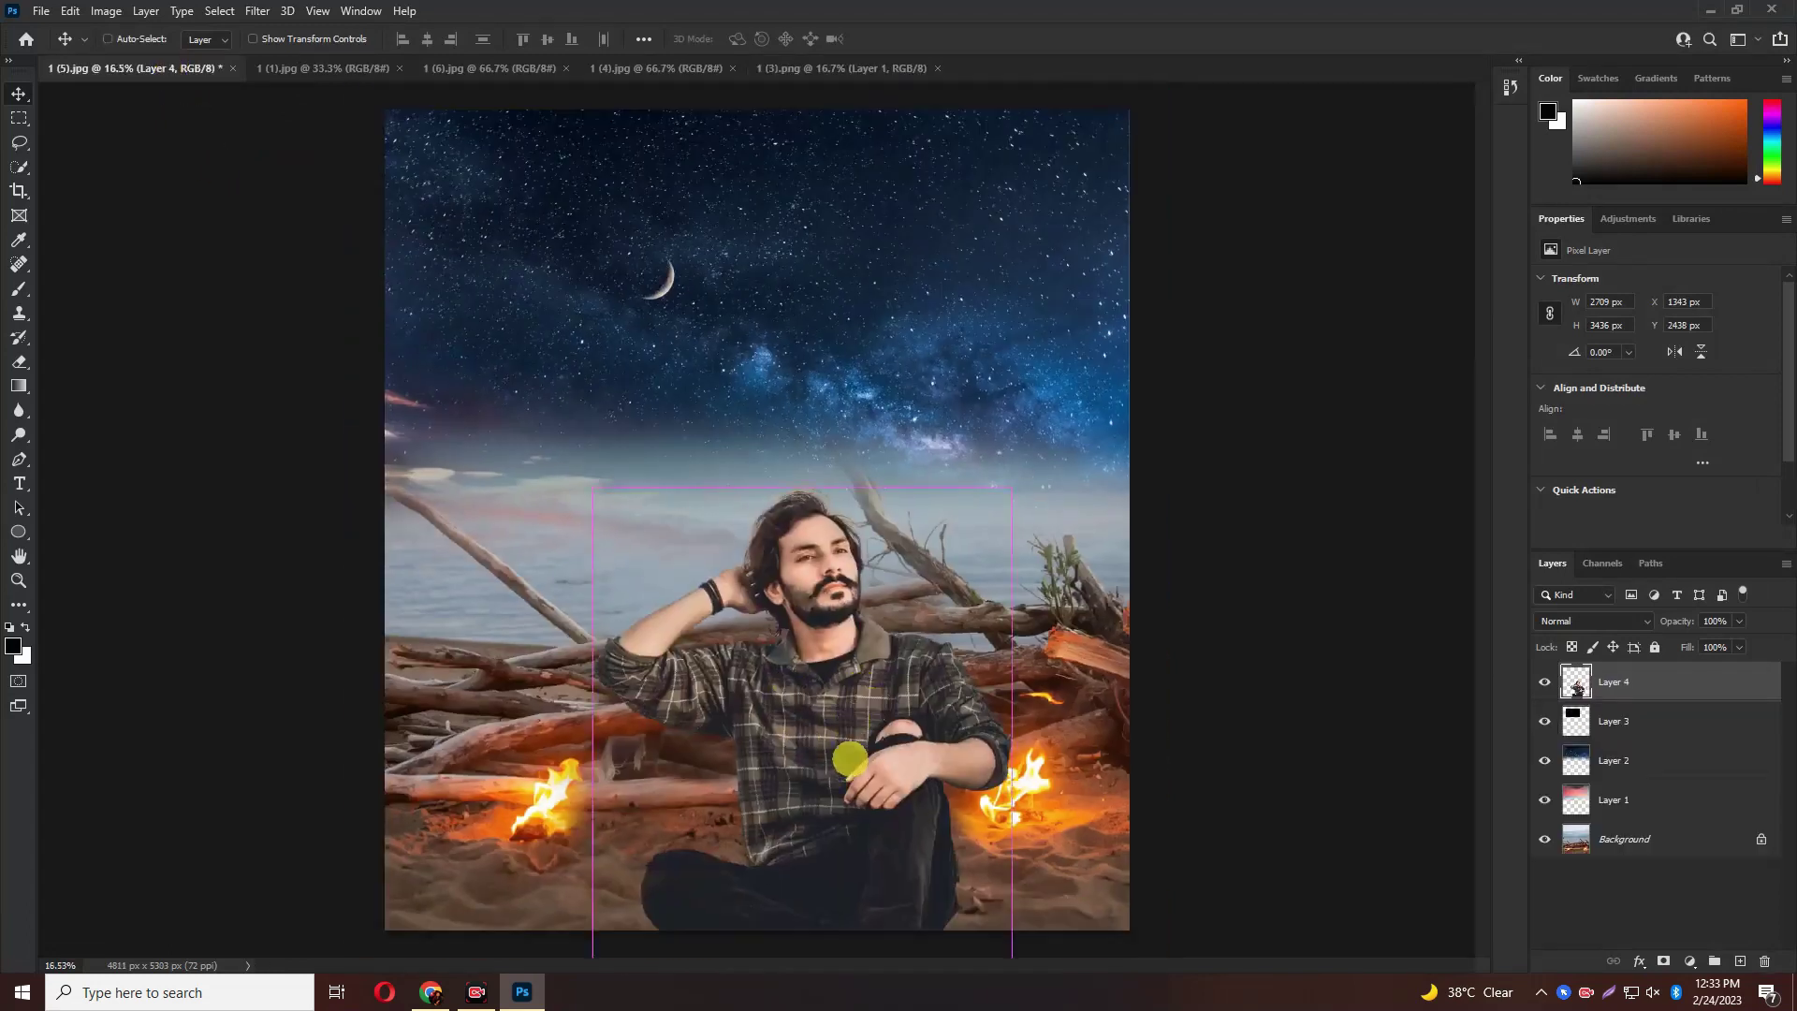
pyautogui.hotkey('ctrl', 't')
pyautogui.moveTo(1011, 753)
pyautogui.mouseDown()
pyautogui.moveTo(890, 742)
pyautogui.moveTo(812, 789)
pyautogui.moveTo(816, 765)
pyautogui.moveTo(837, 765)
pyautogui.mouseUp()
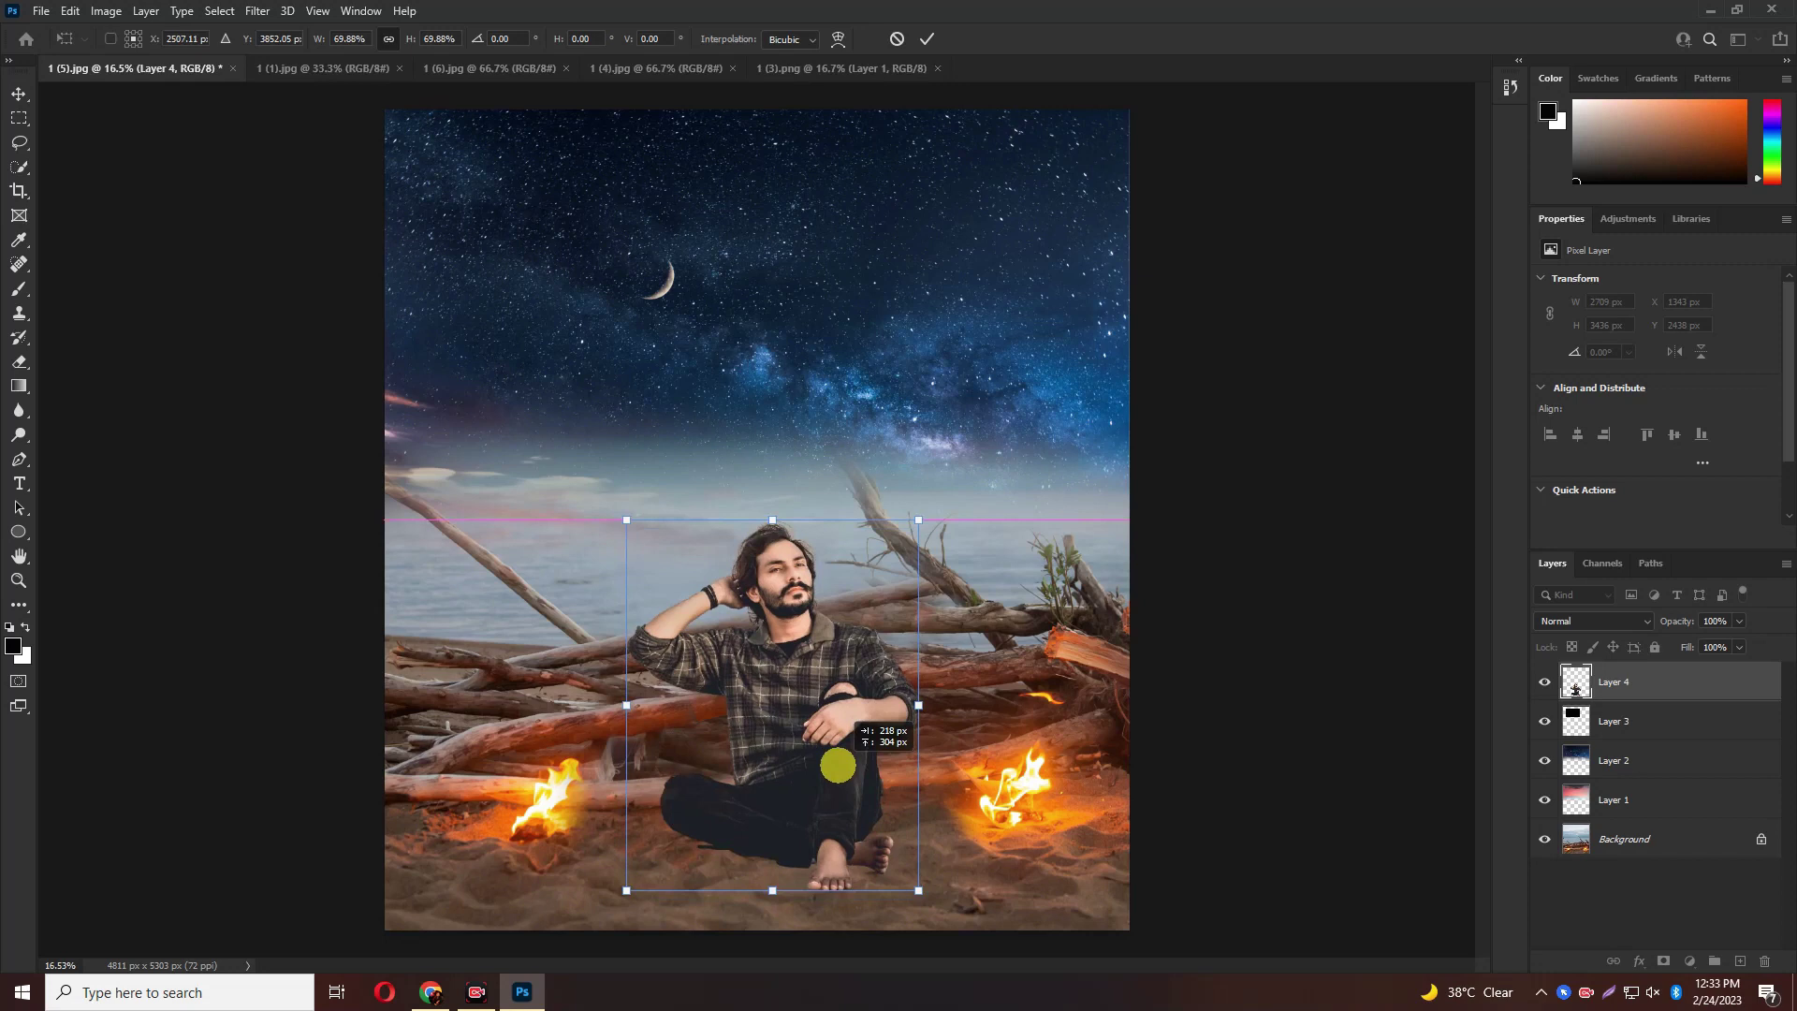
pyautogui.press('Return')
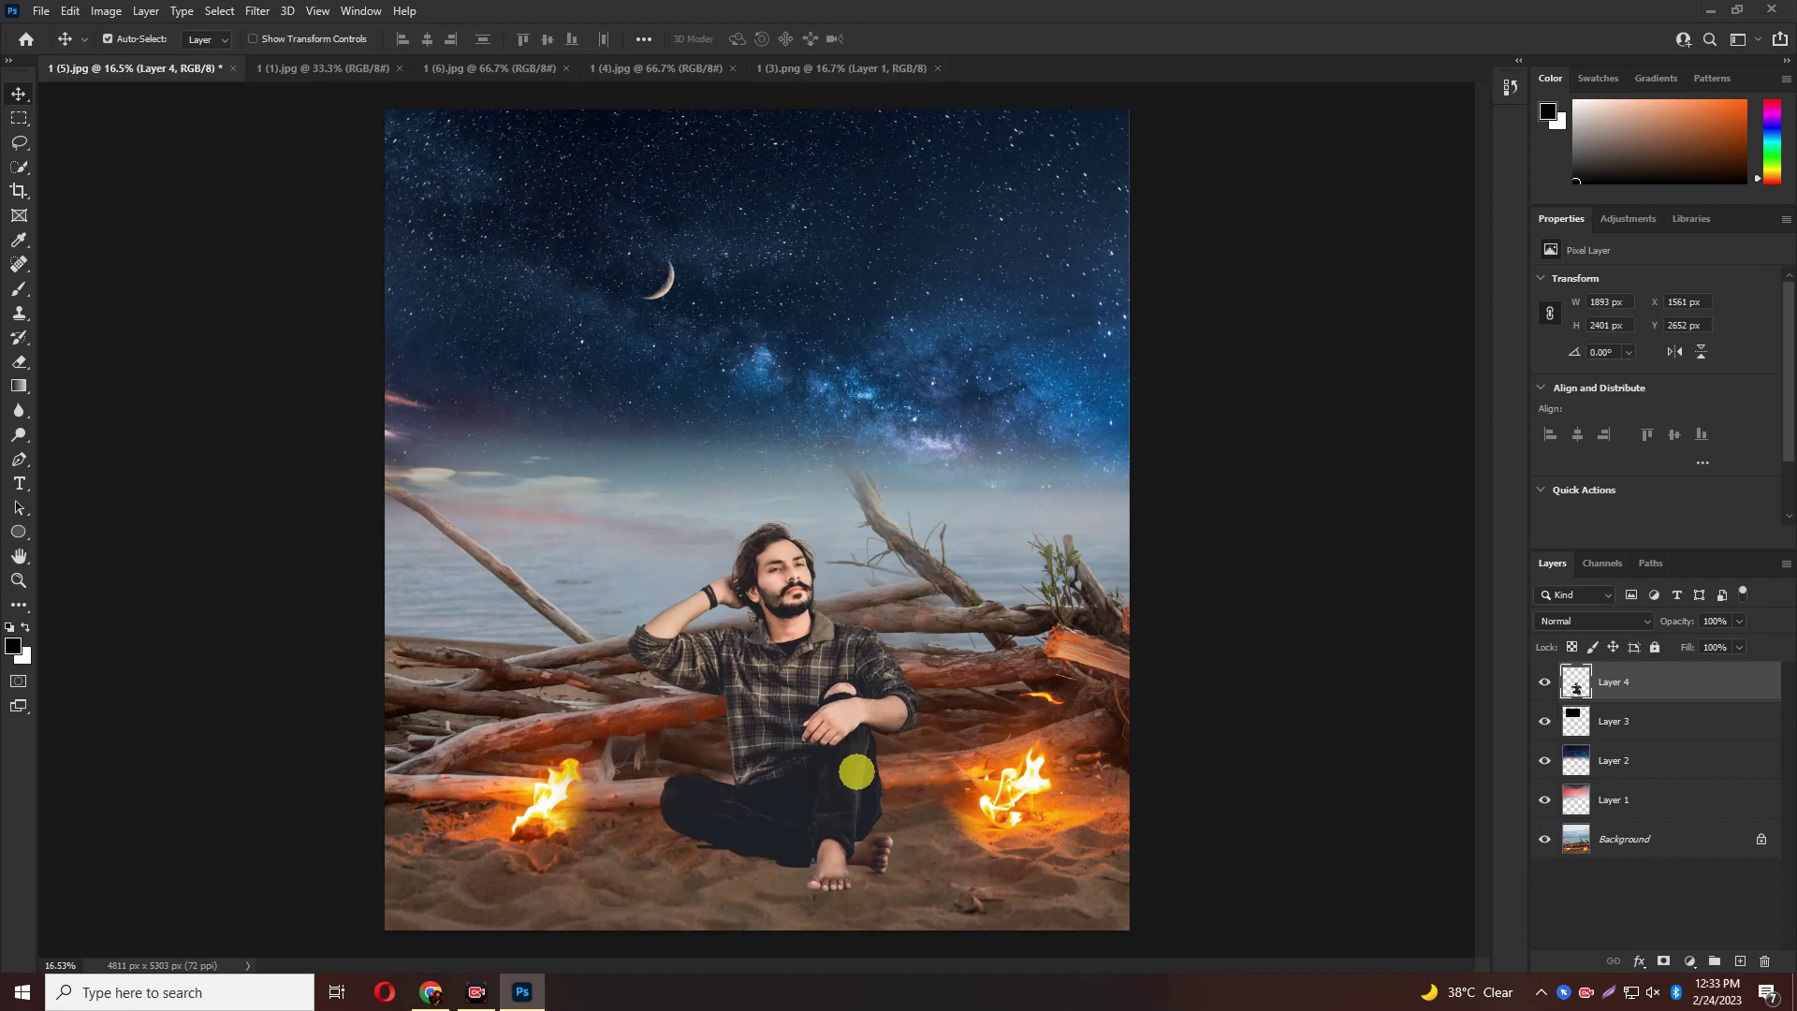
pyautogui.press('e')
pyautogui.scroll(3, 848, 893)
# Erase the hard bottom edge of the man's toes and the dark shadow beside his front foot
pyautogui.scroll(-2, 847, 893)
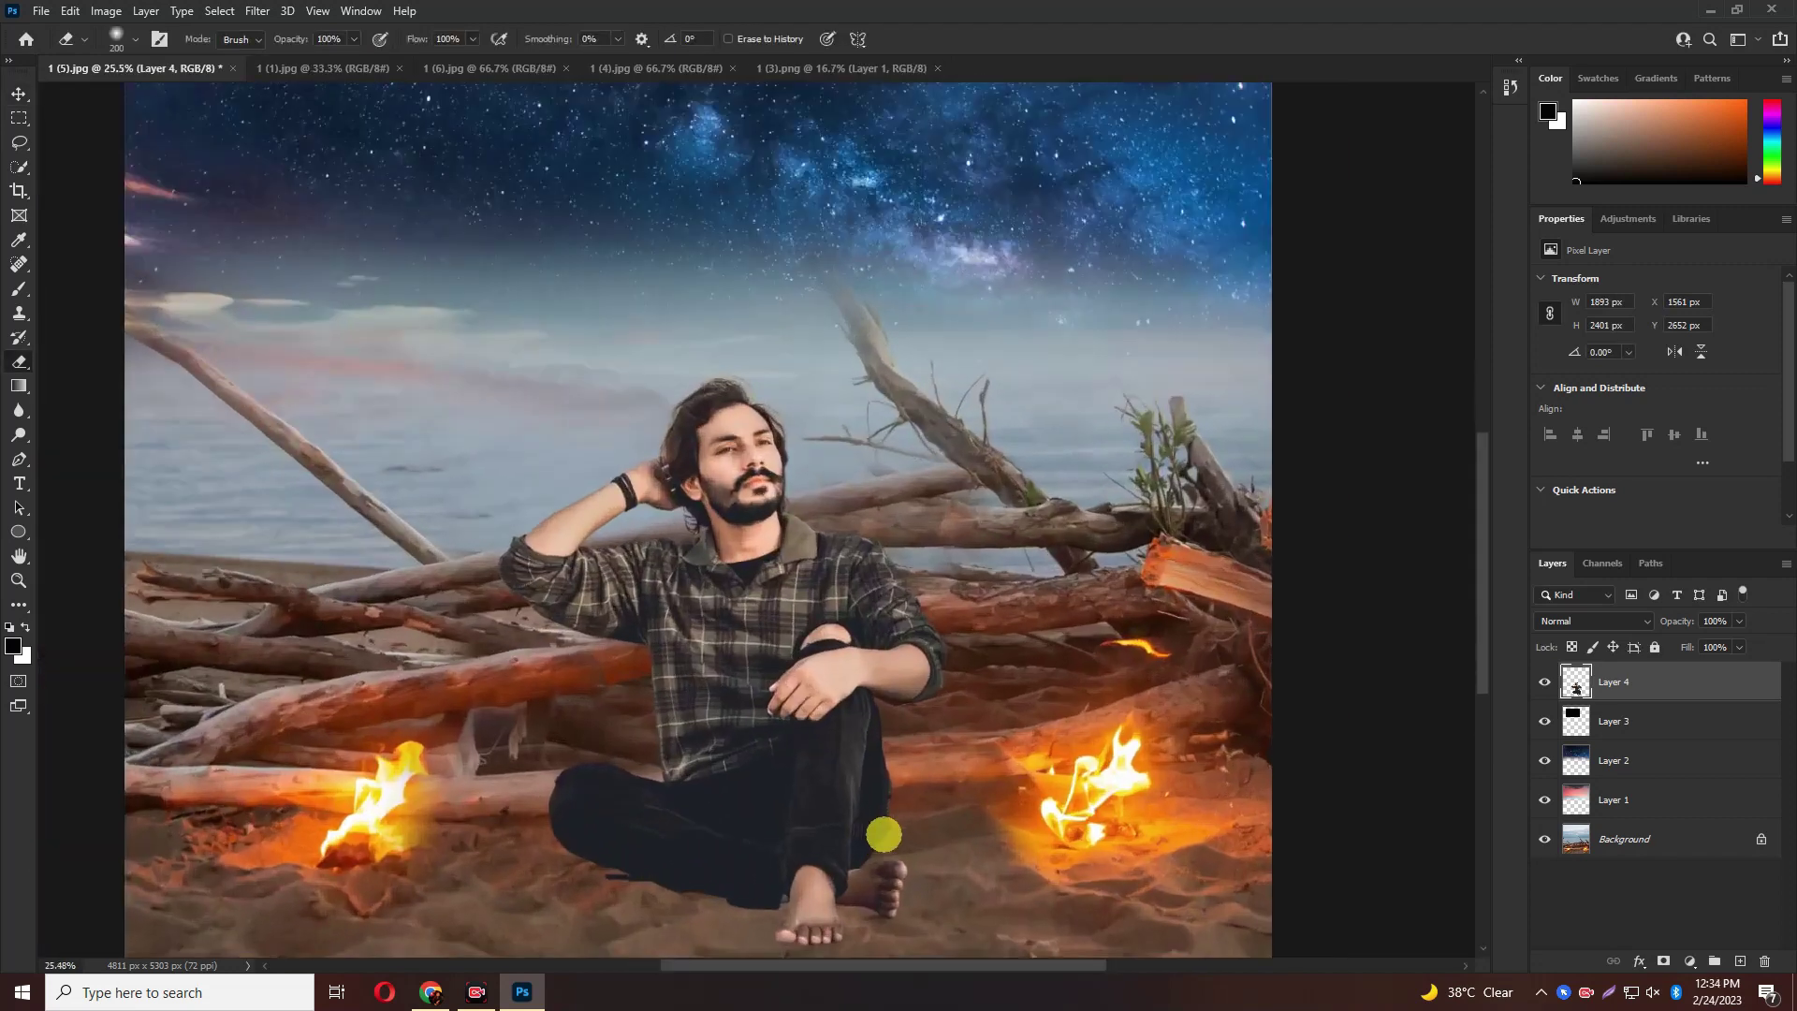
pyautogui.scroll(5, 871, 895)
pyautogui.moveTo(884, 896); pyautogui.dragTo(918, 686)
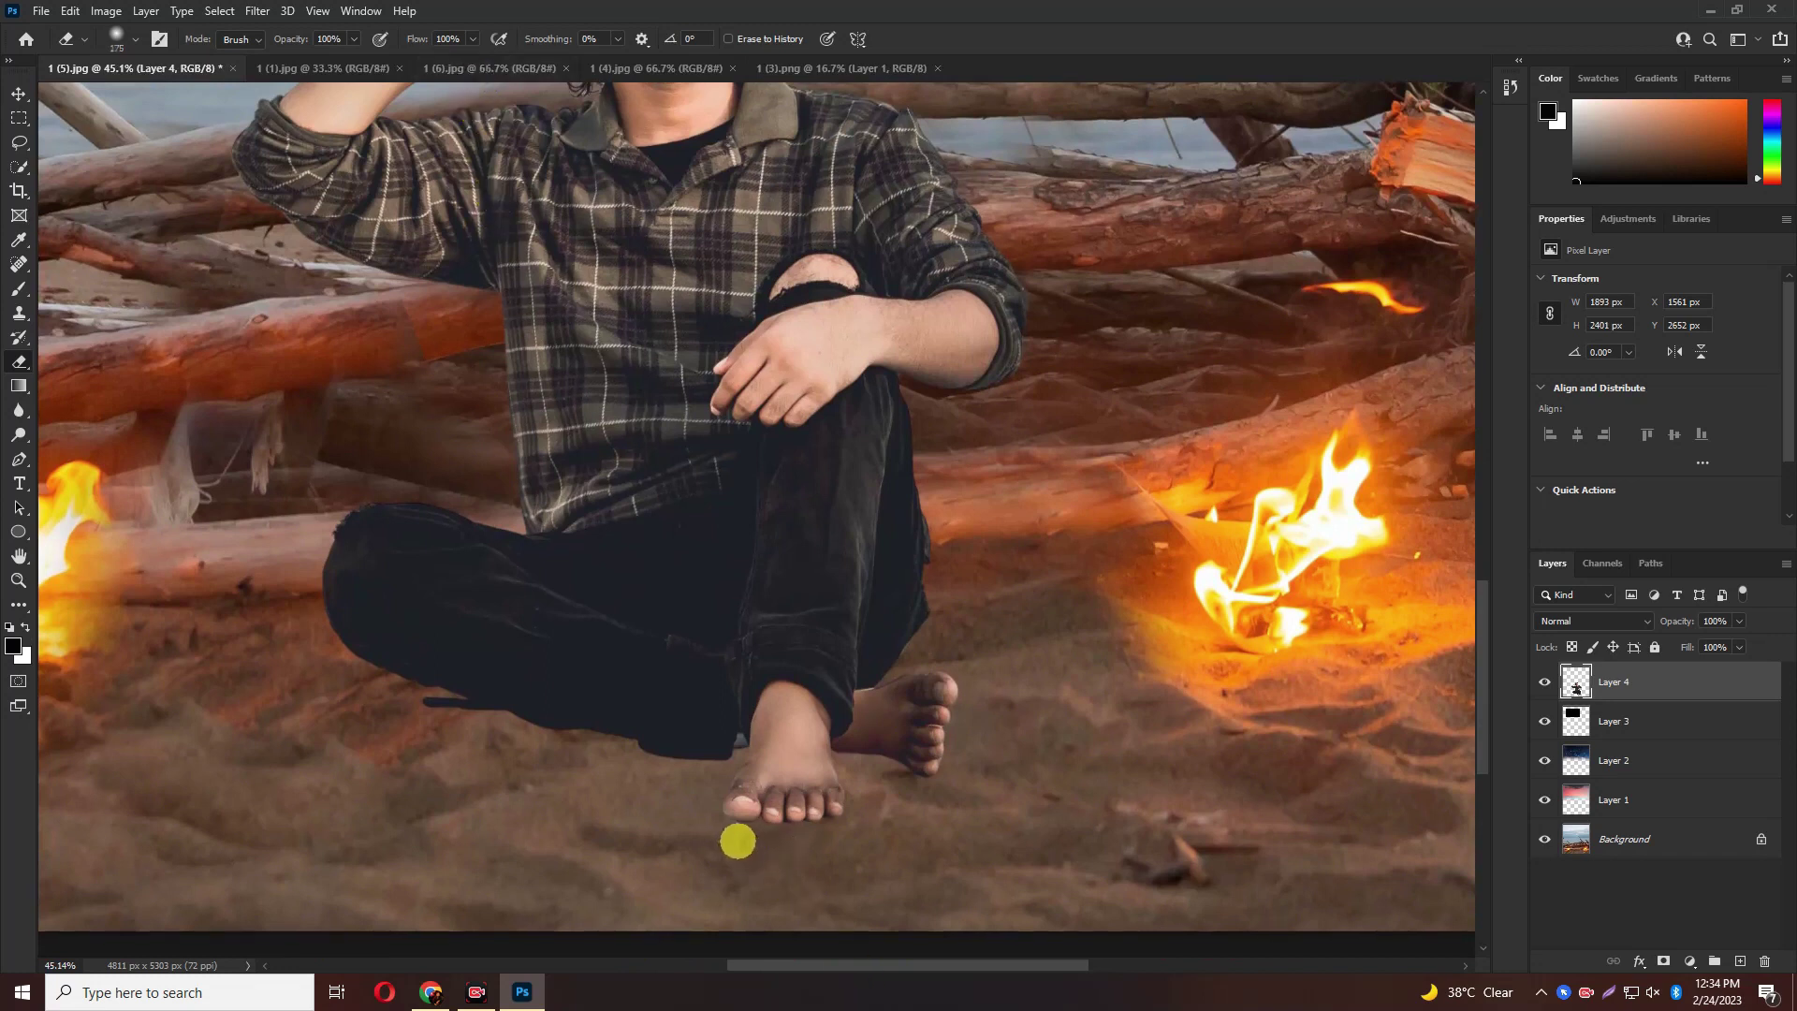
pyautogui.moveTo(703, 819); pyautogui.dragTo(898, 828)
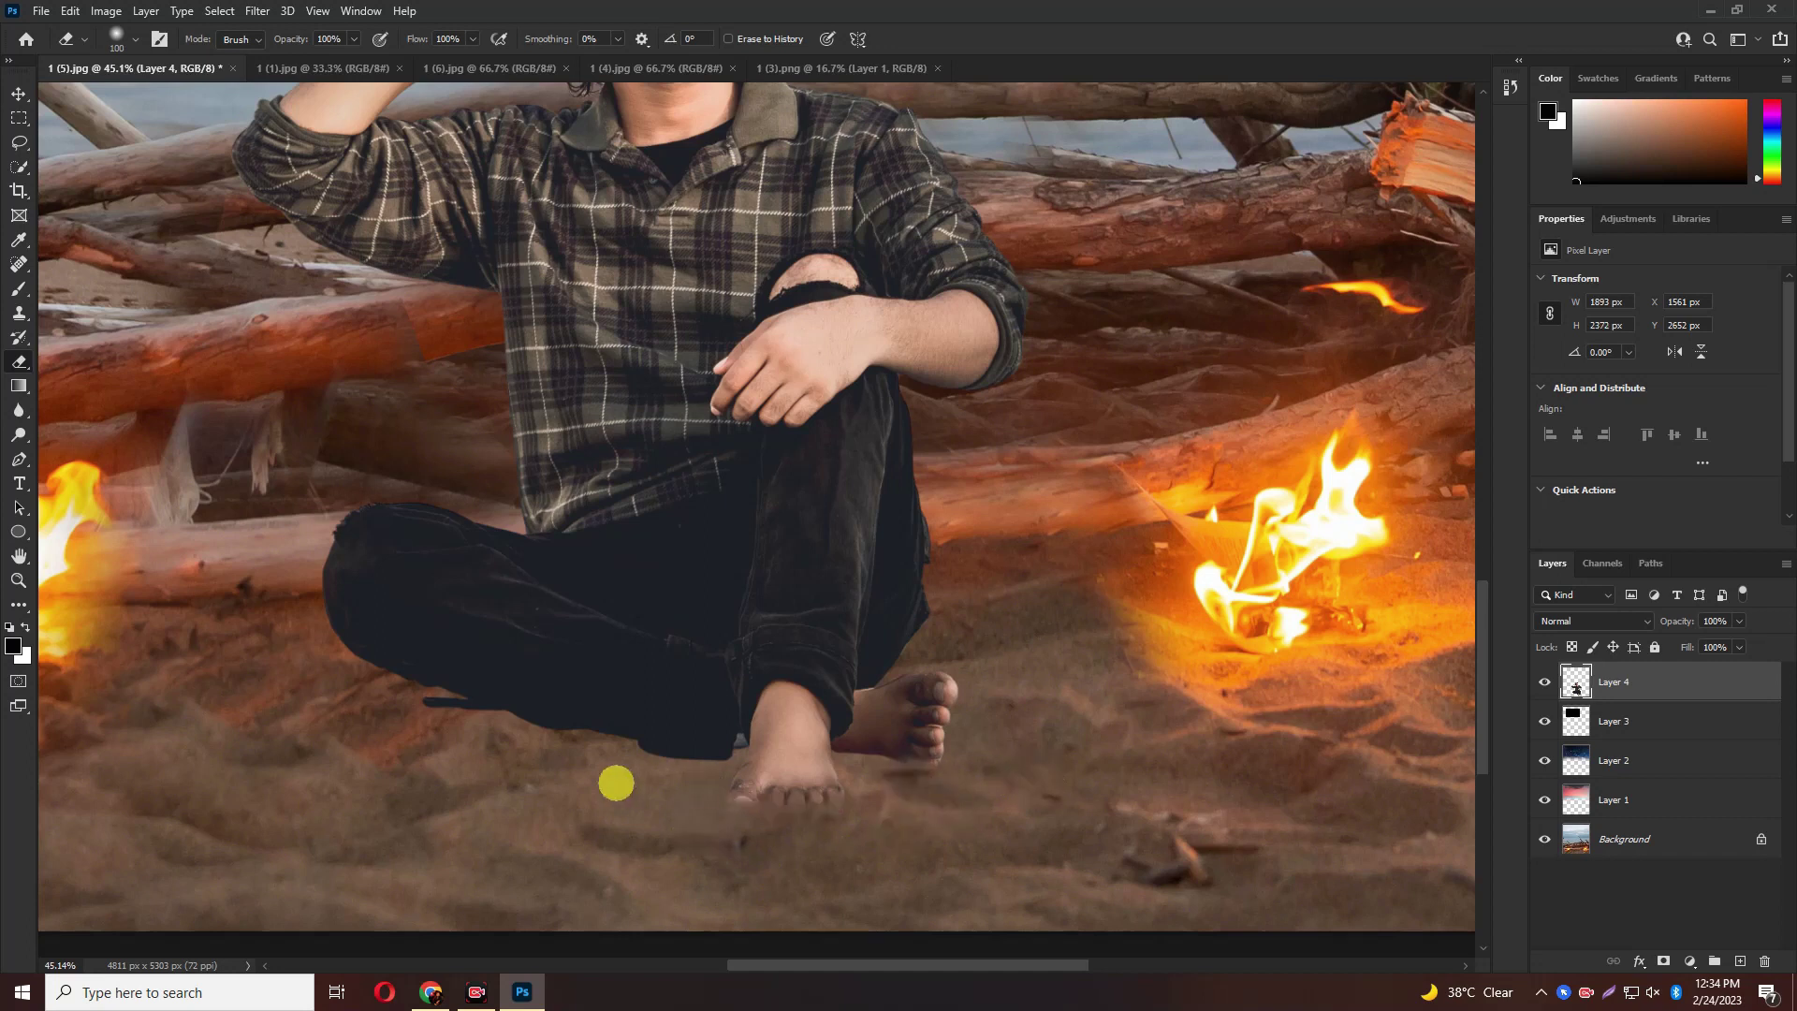
pyautogui.moveTo(721, 757)
pyautogui.mouseDown()
pyautogui.moveTo(467, 747)
pyautogui.moveTo(406, 706)
pyautogui.moveTo(690, 754)
pyautogui.moveTo(519, 726)
pyautogui.mouseUp()
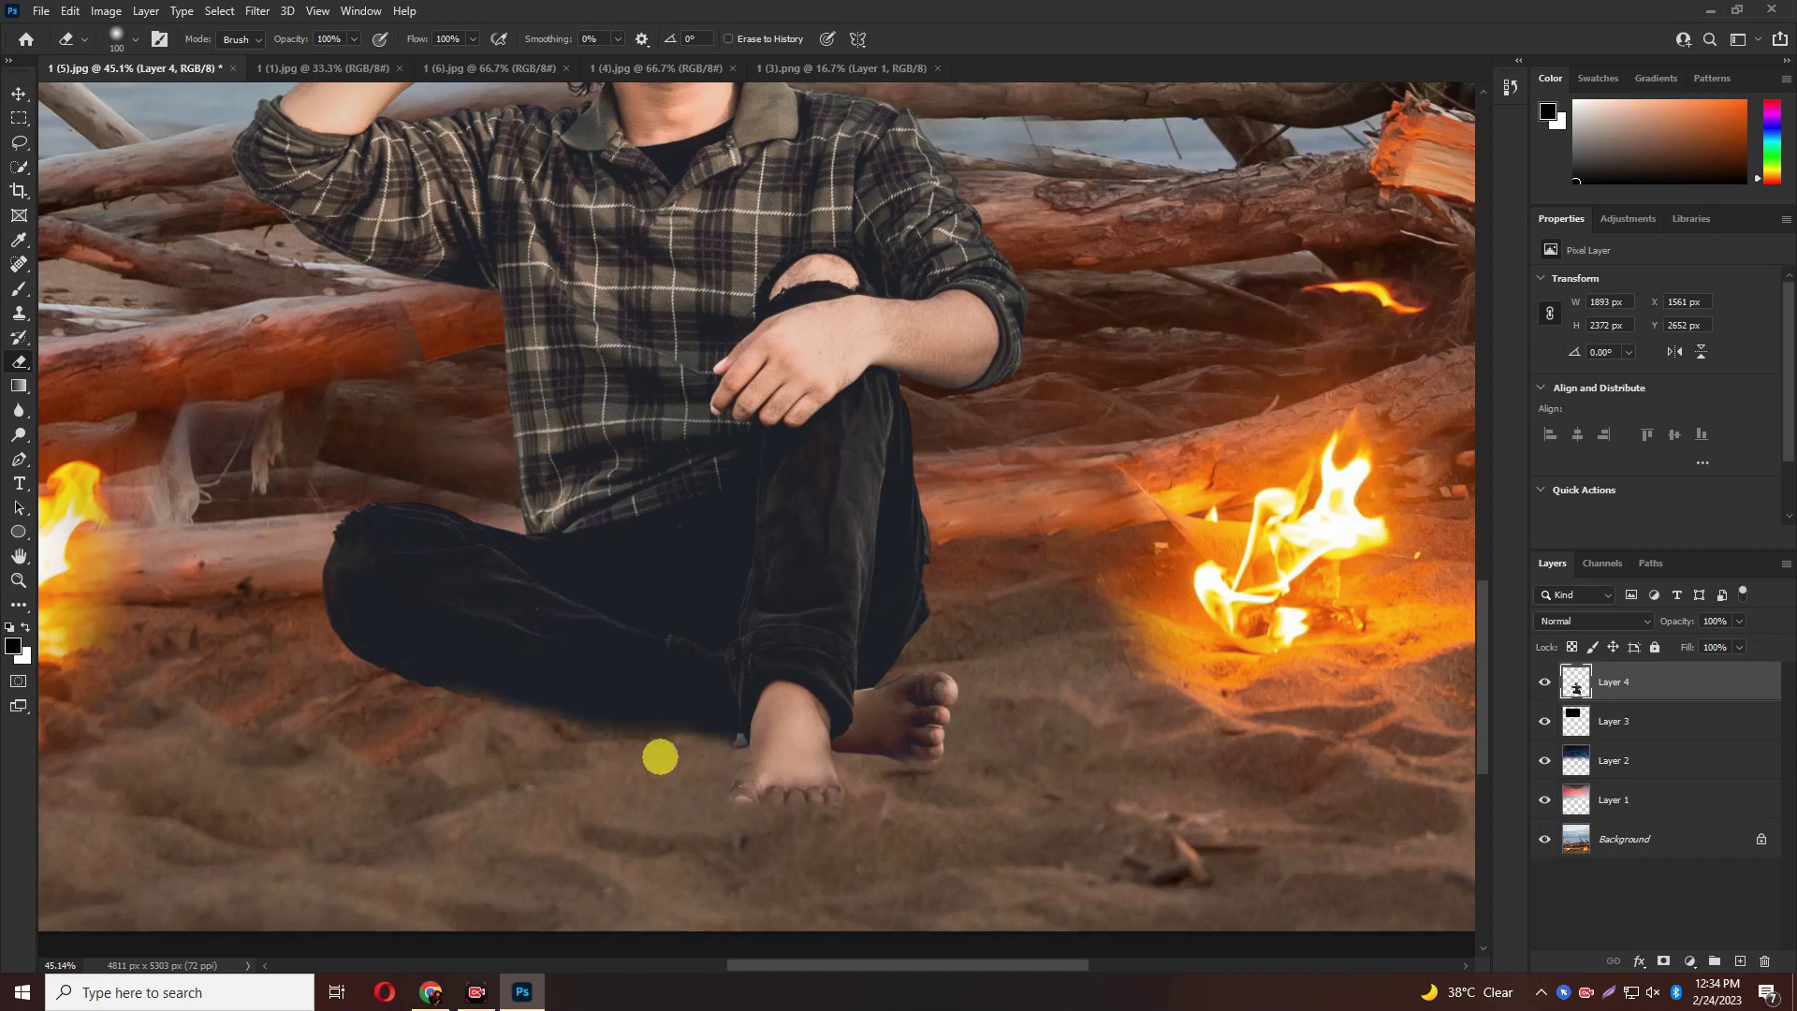
pyautogui.hotkey('ctrl', '0')
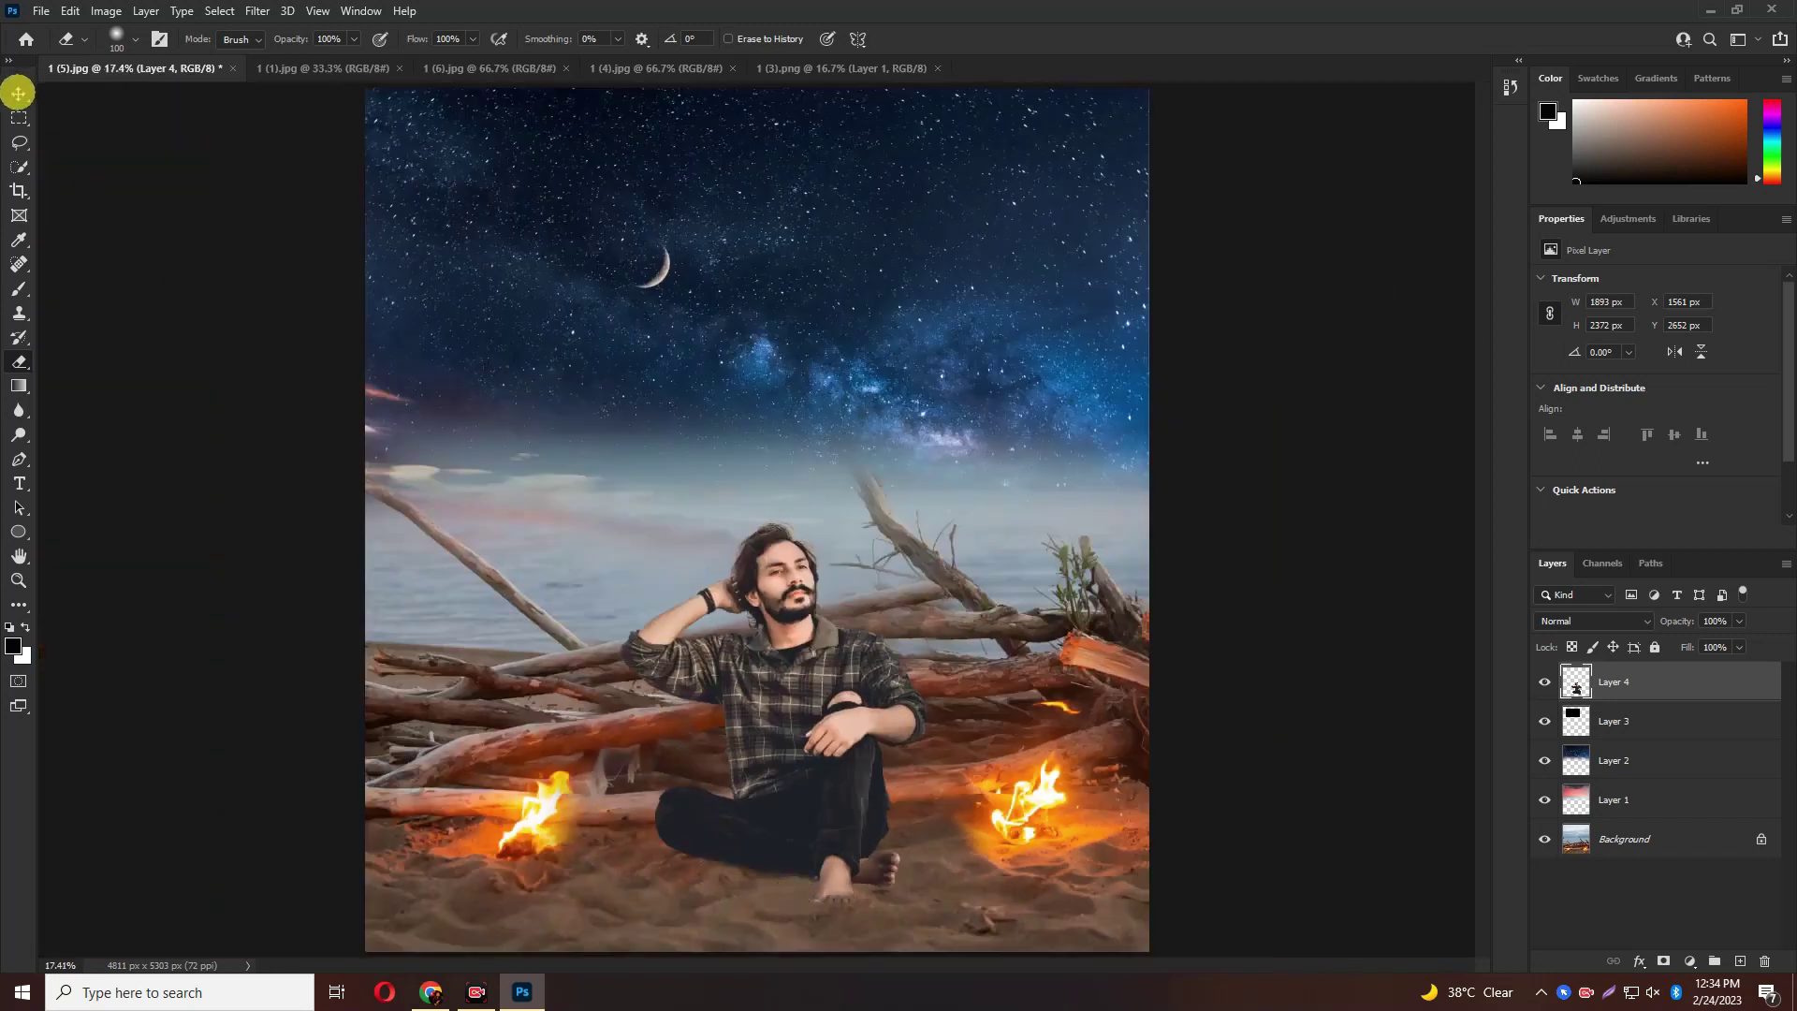
pyautogui.click(17, 93)
# Open the fire image 1 (2).jpg and drag it into the beach composite
pyautogui.click(41, 12)
pyautogui.click(66, 50)
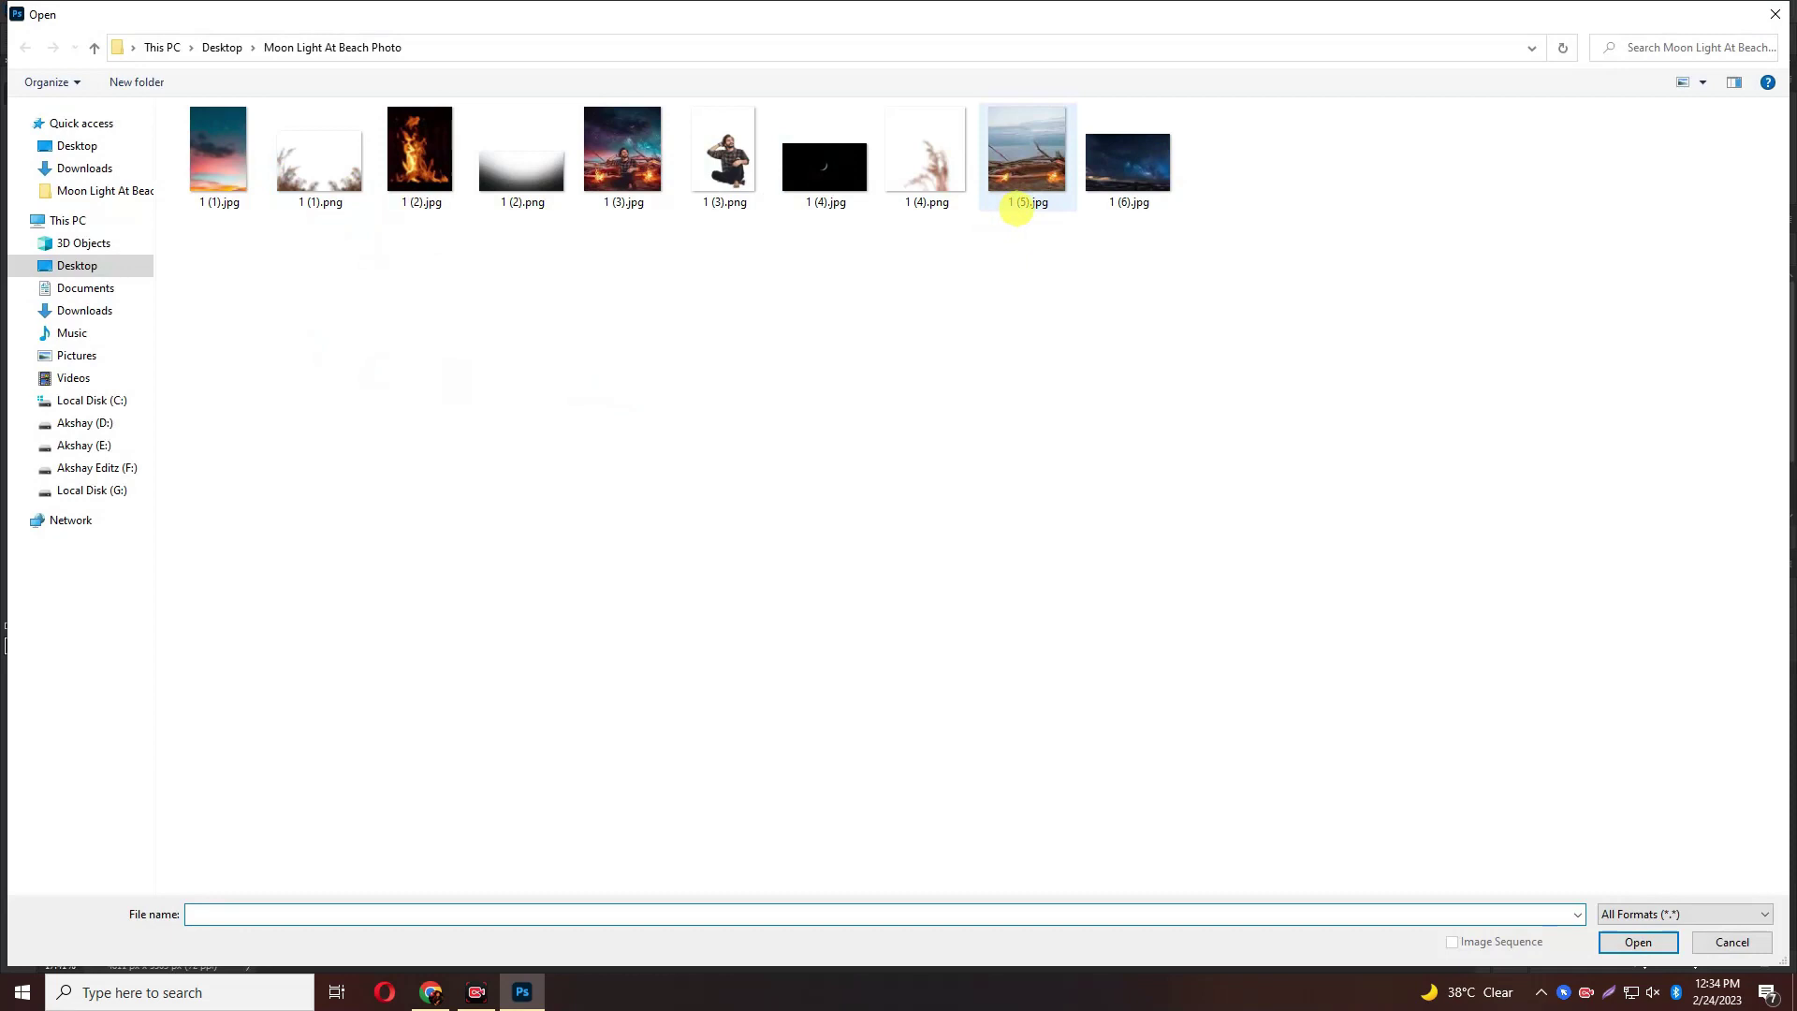
pyautogui.click(427, 169)
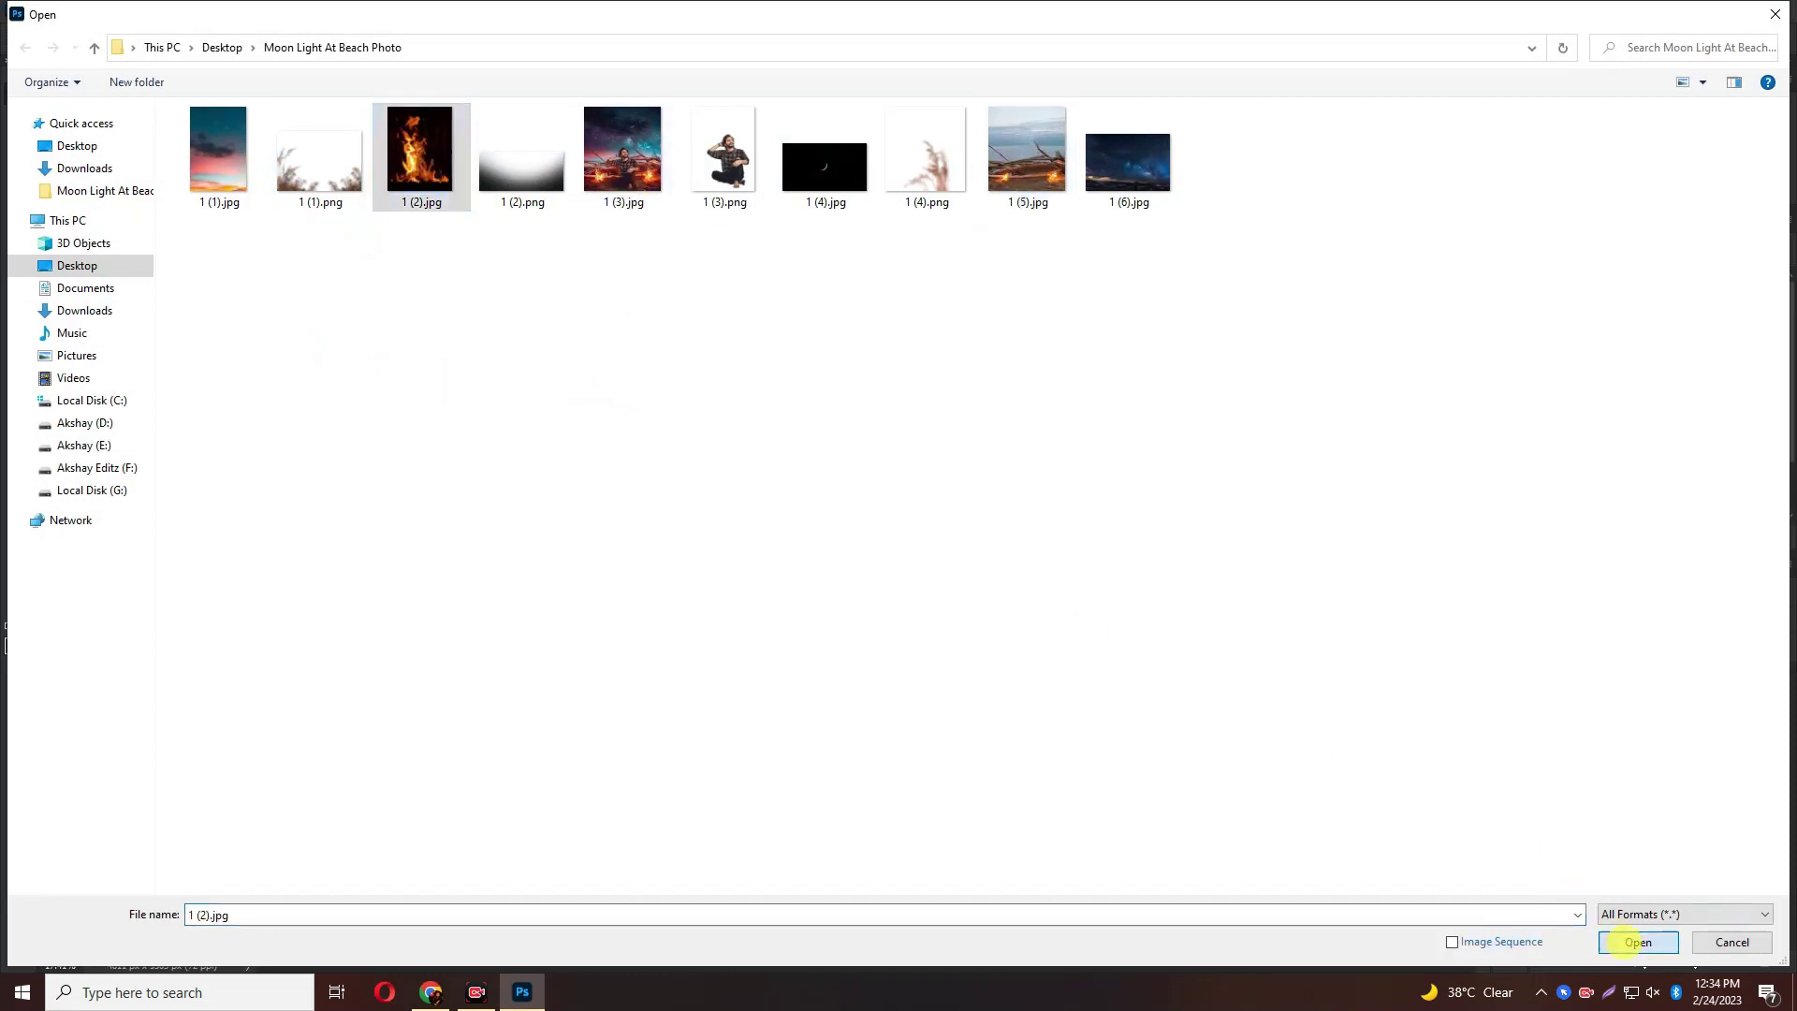
pyautogui.click(1638, 942)
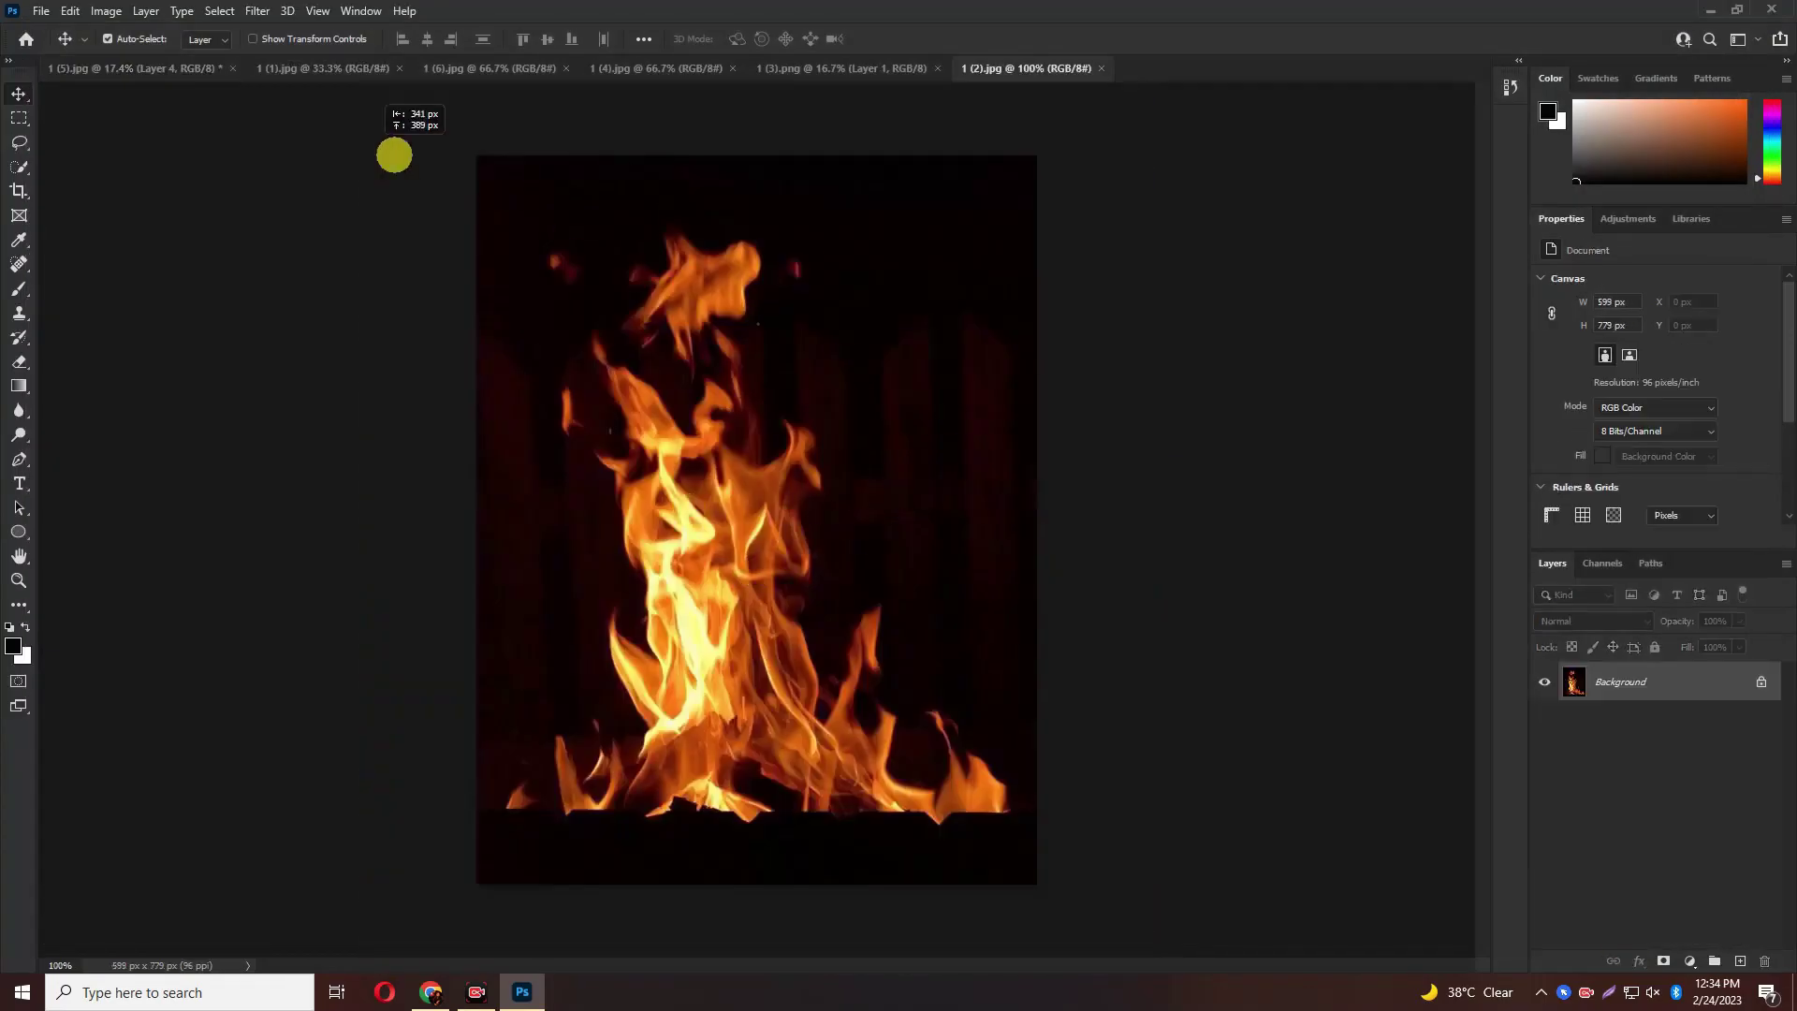
pyautogui.click(189, 68)
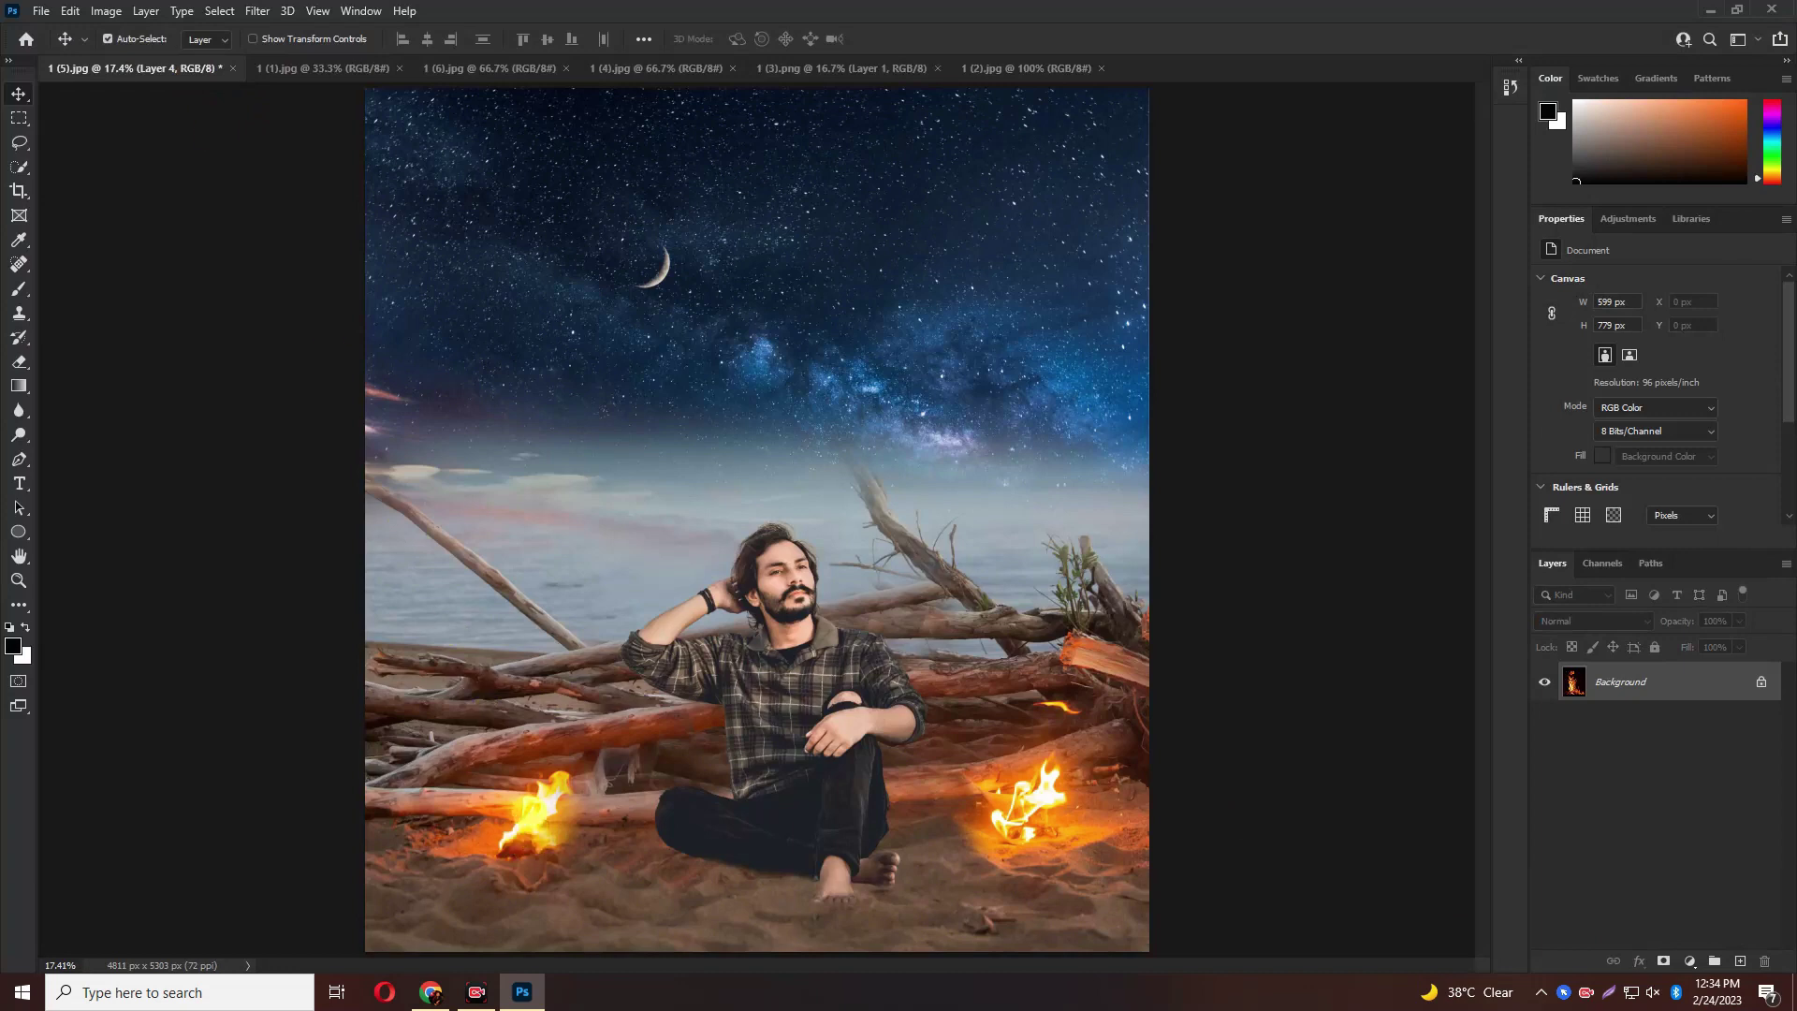
pyautogui.moveTo(189, 68); pyautogui.dragTo(562, 791)
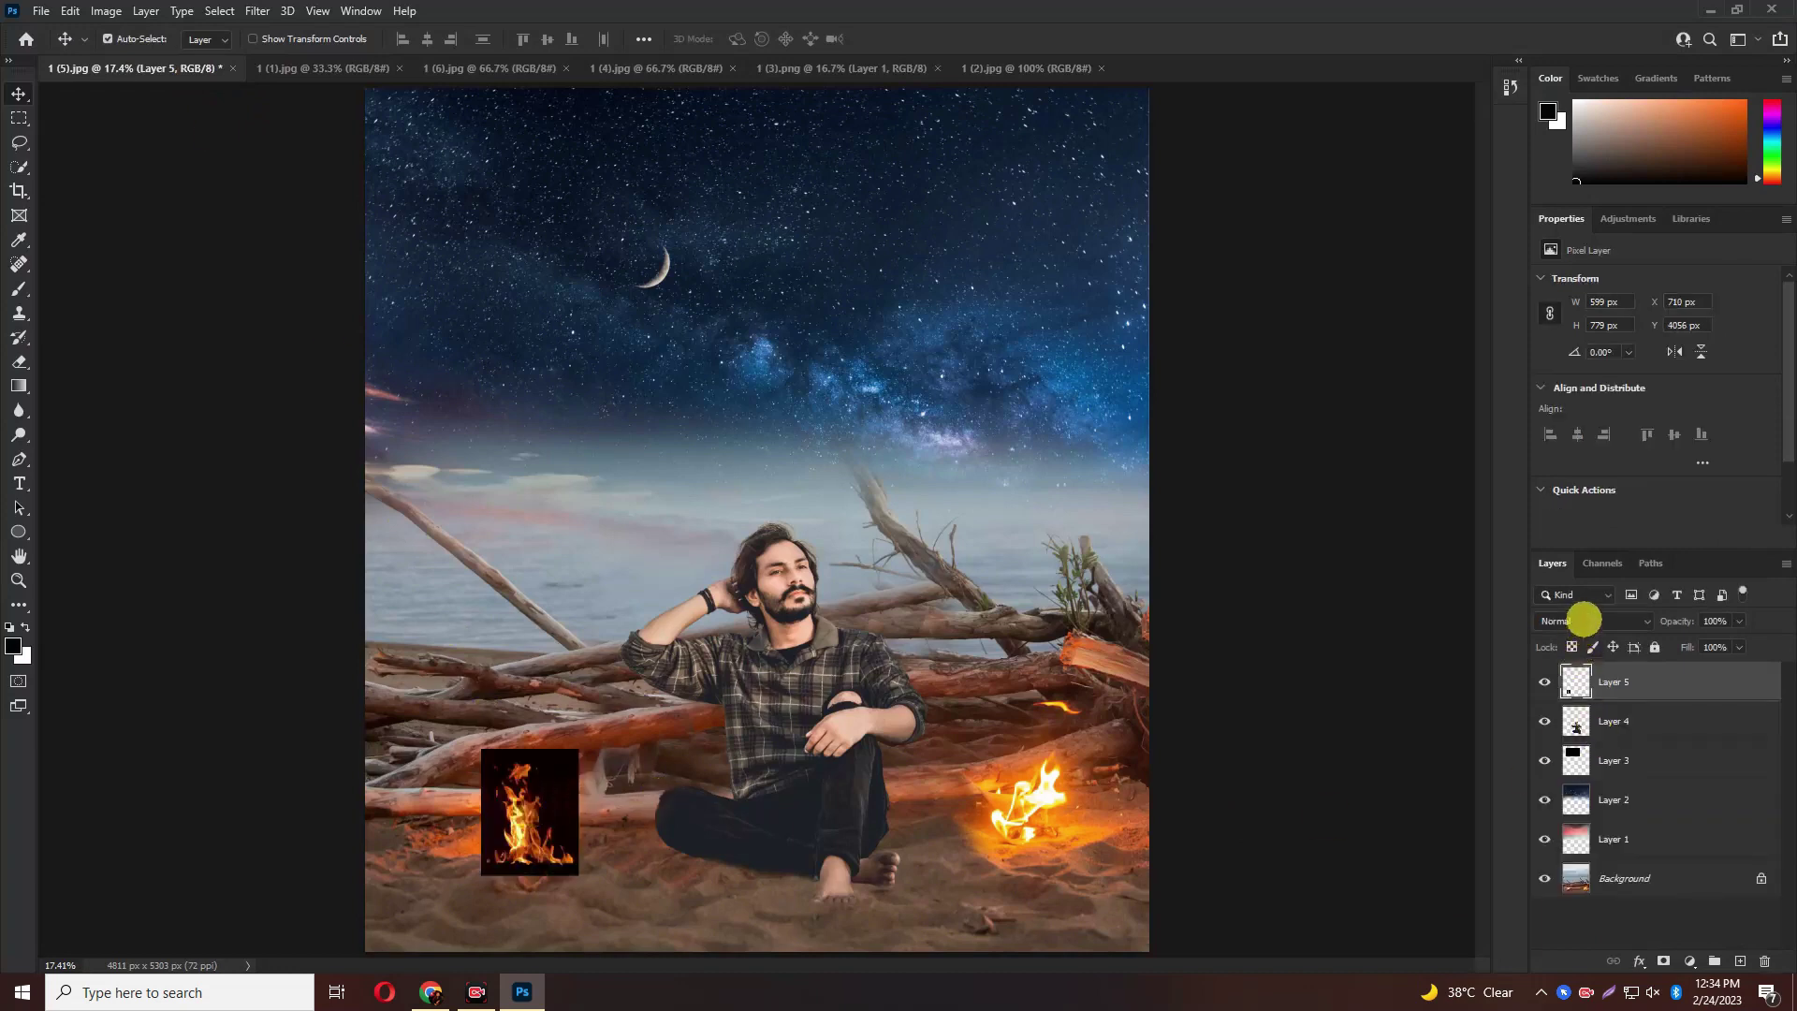
# Screen-blend the fire, scale it over the left campfire, and duplicate it as Layer 5 copy
pyautogui.click(1584, 620)
pyautogui.click(1575, 686)
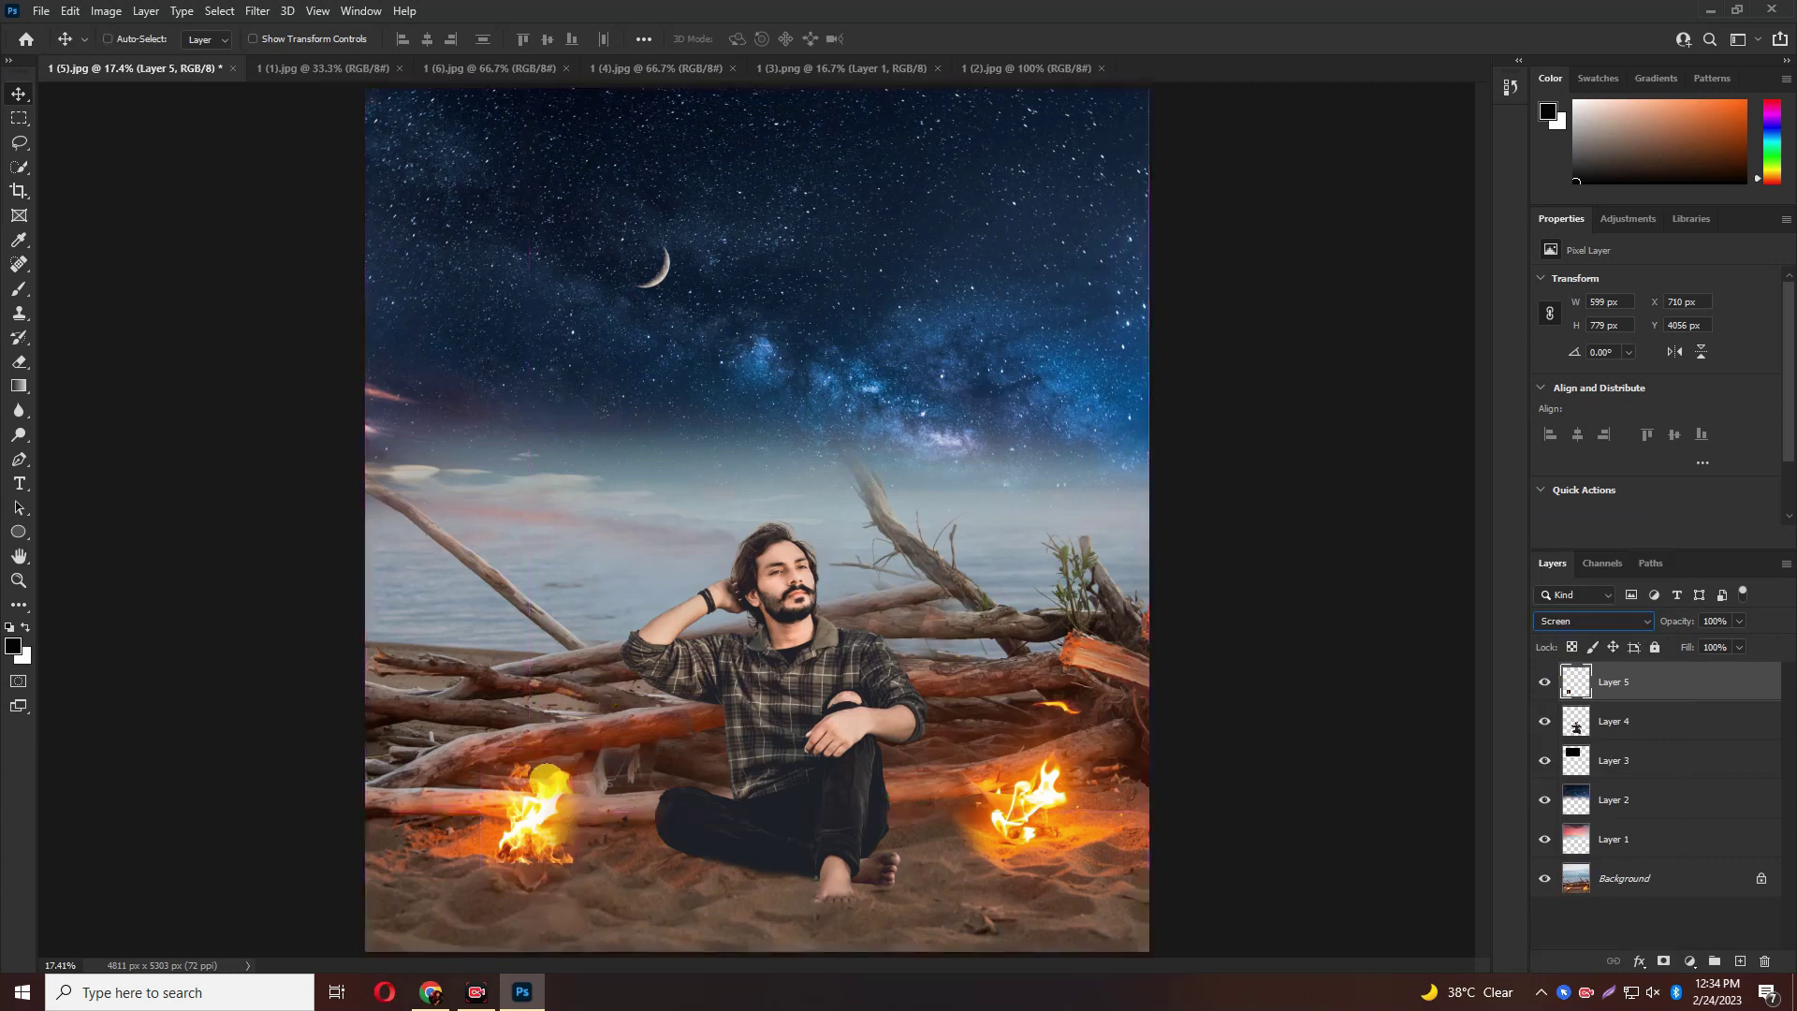
pyautogui.hotkey('ctrl', 't')
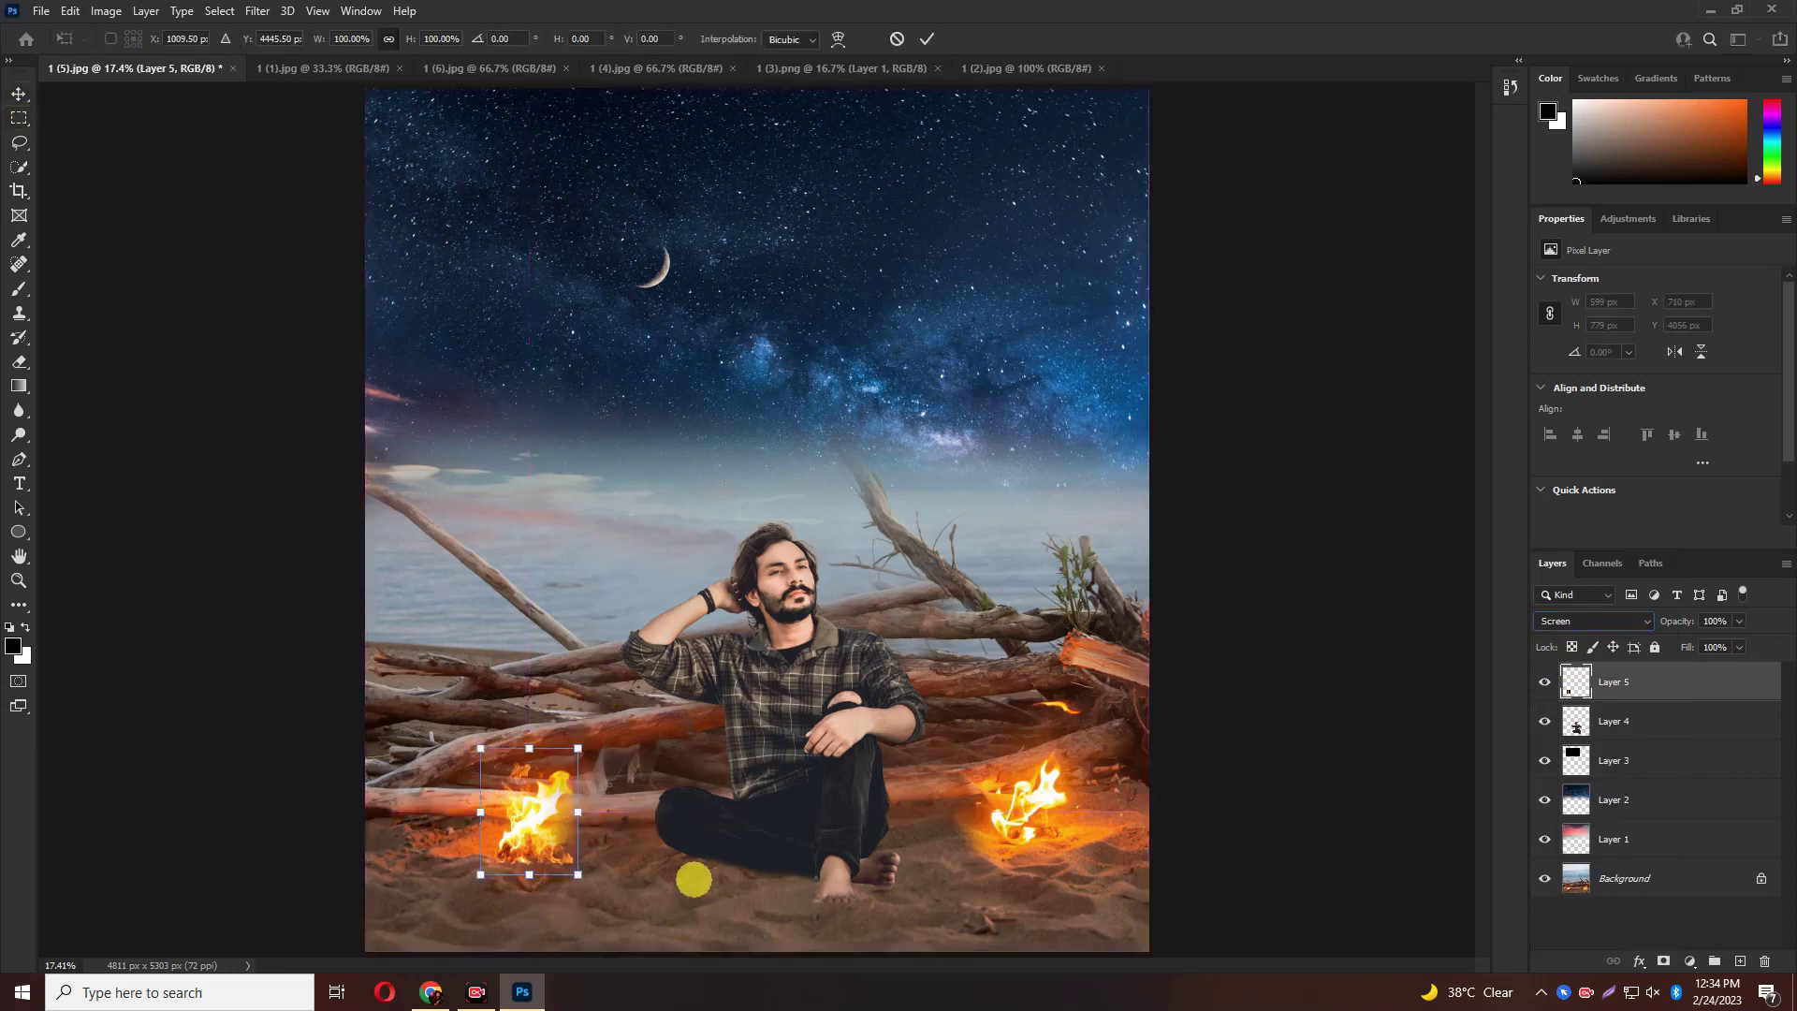
pyautogui.moveTo(640, 811)
pyautogui.mouseDown()
pyautogui.moveTo(607, 780)
pyautogui.moveTo(551, 794)
pyautogui.moveTo(551, 774)
pyautogui.mouseUp()
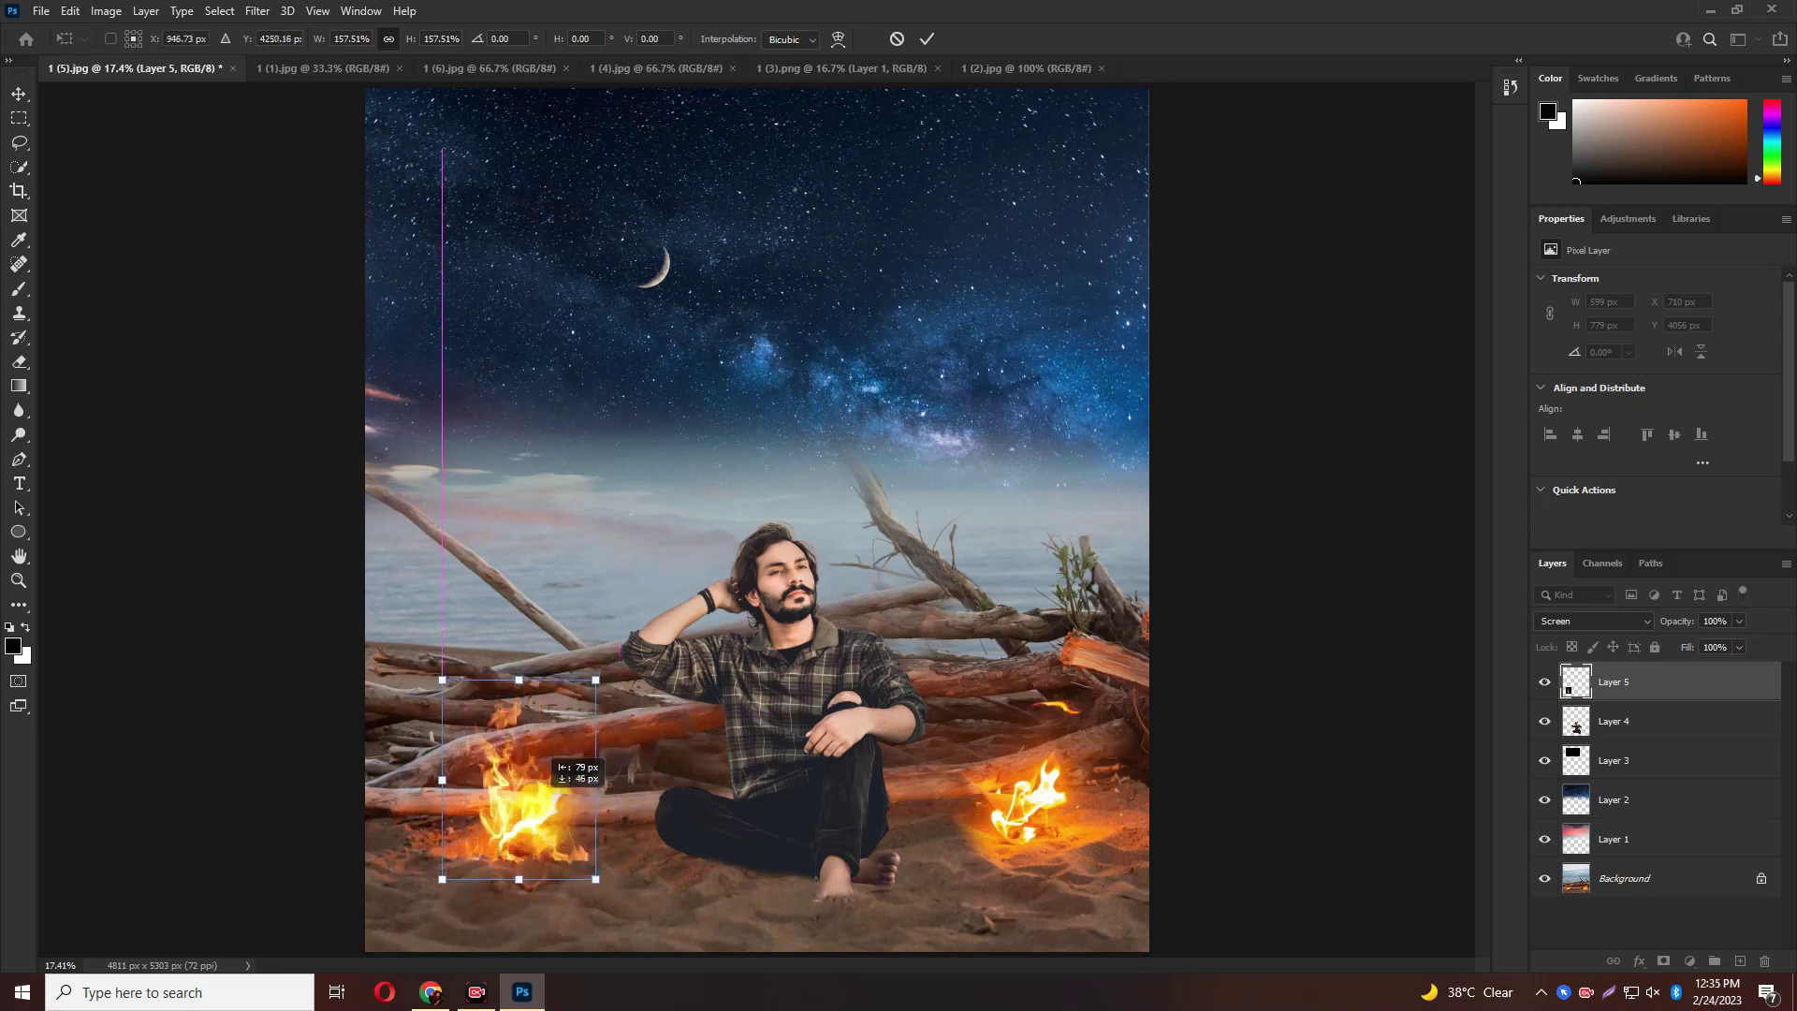
pyautogui.press('Return')
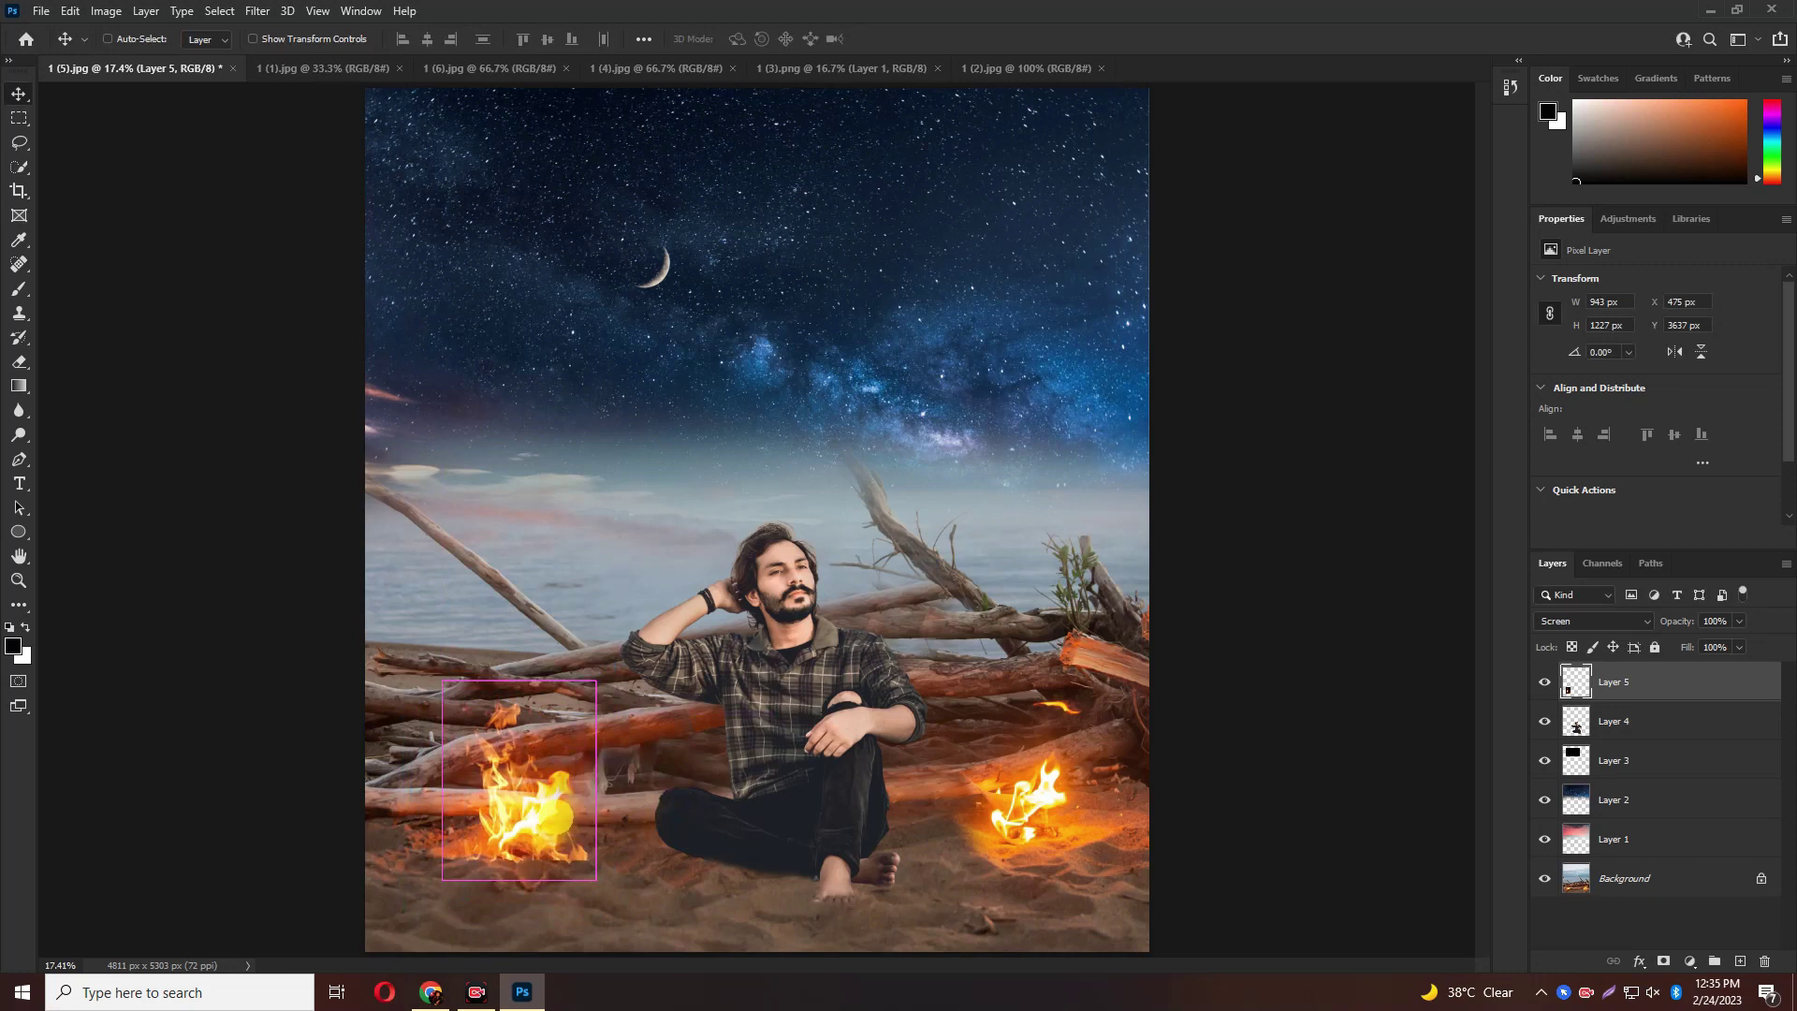
pyautogui.hotkey('ctrl', 'j')
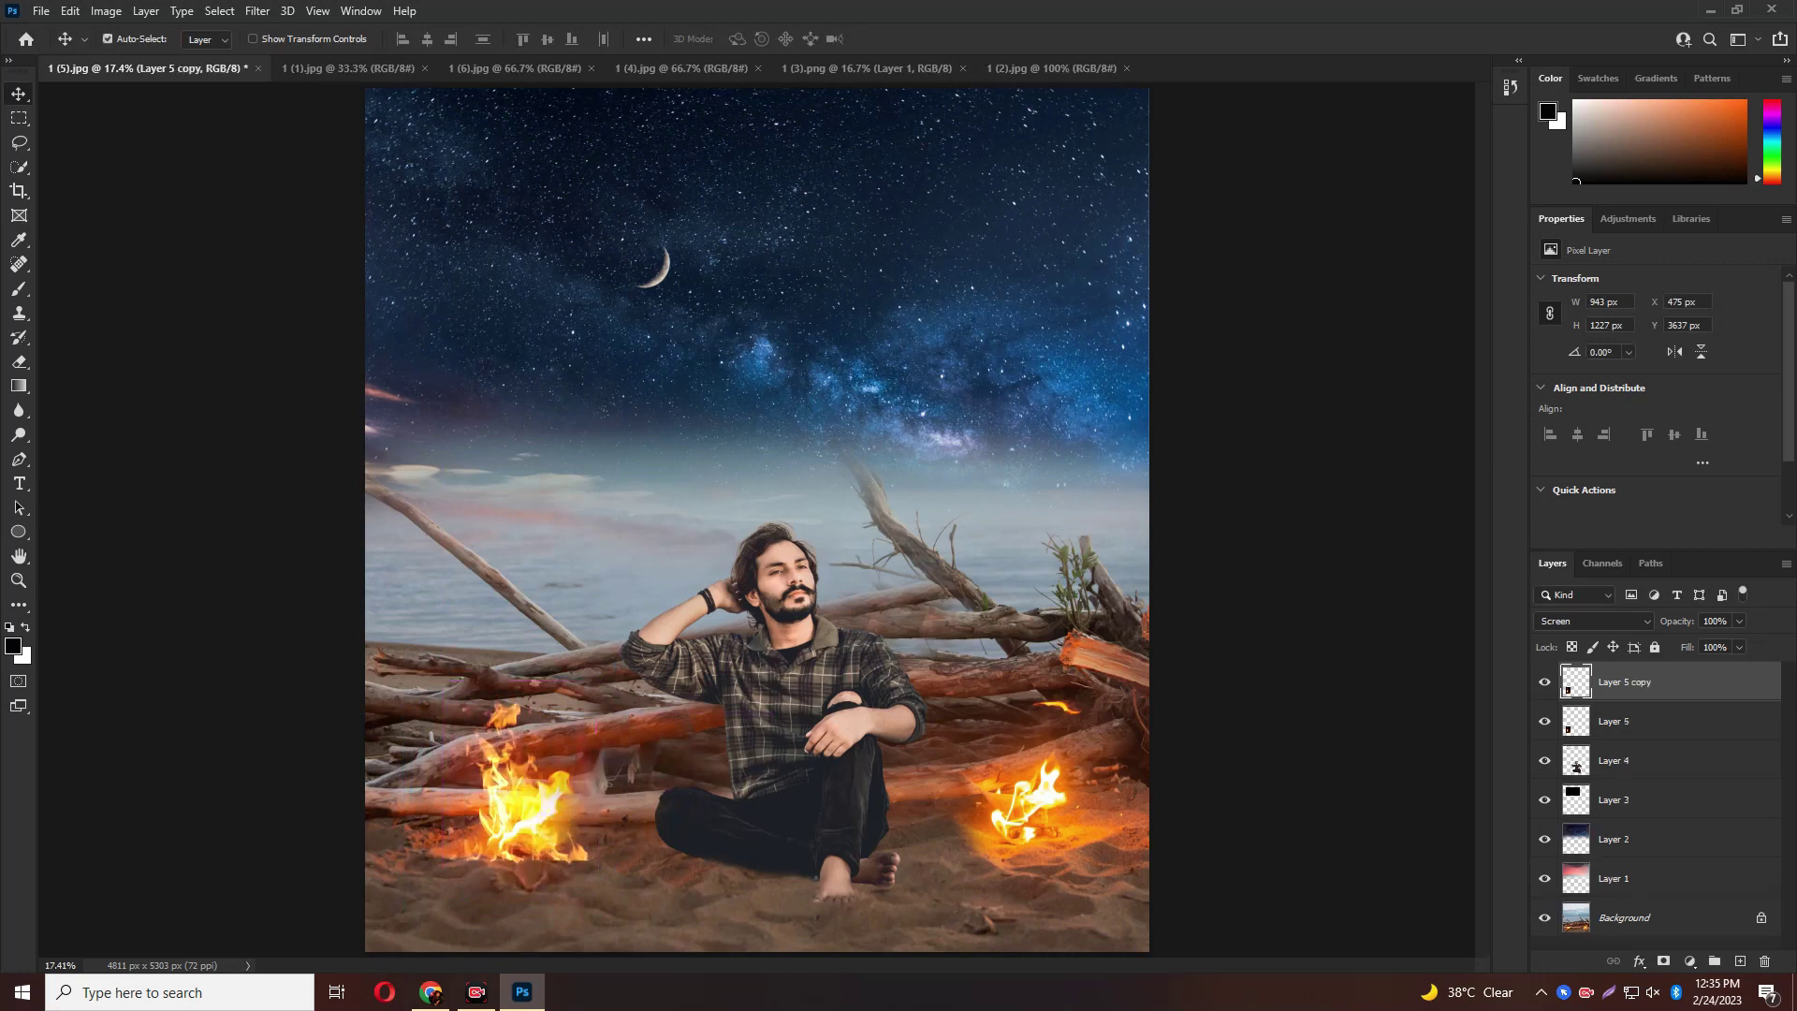
# Move Layer 5 copy onto the right campfire and set up a size-200 eraser
pyautogui.moveTo(524, 725); pyautogui.dragTo(1032, 743)
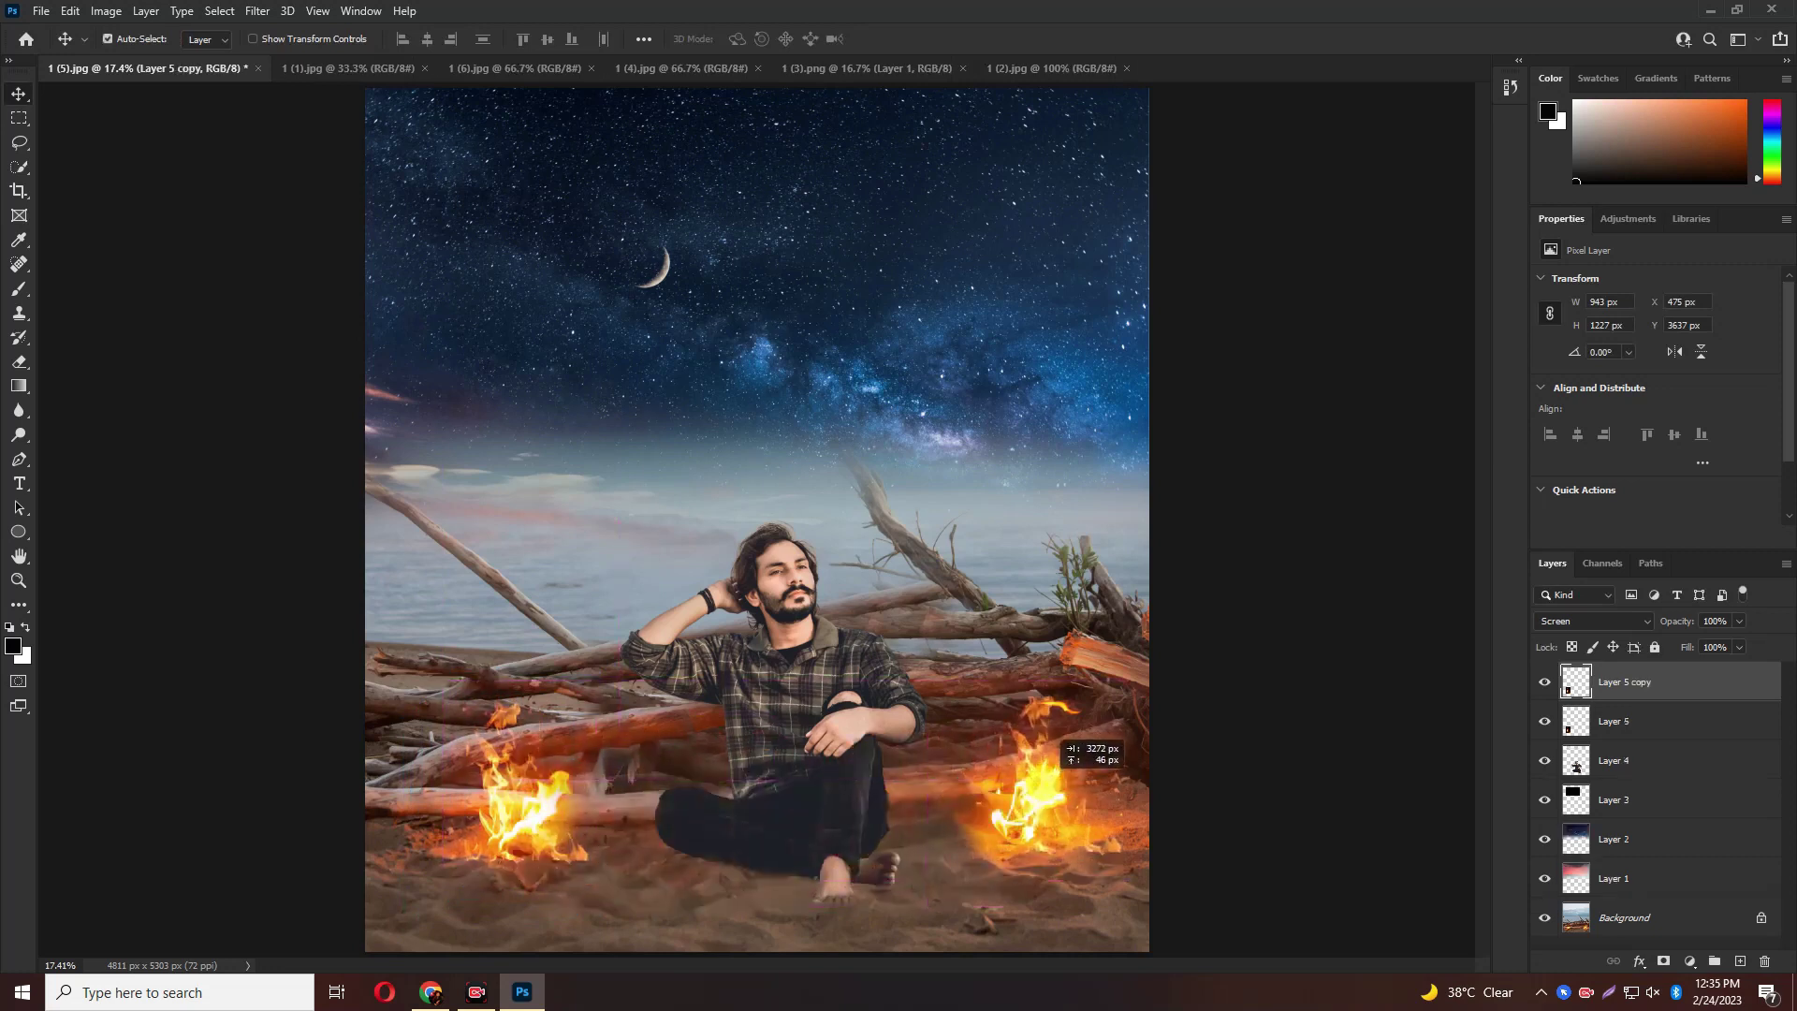
pyautogui.moveTo(1032, 743); pyautogui.dragTo(1042, 743)
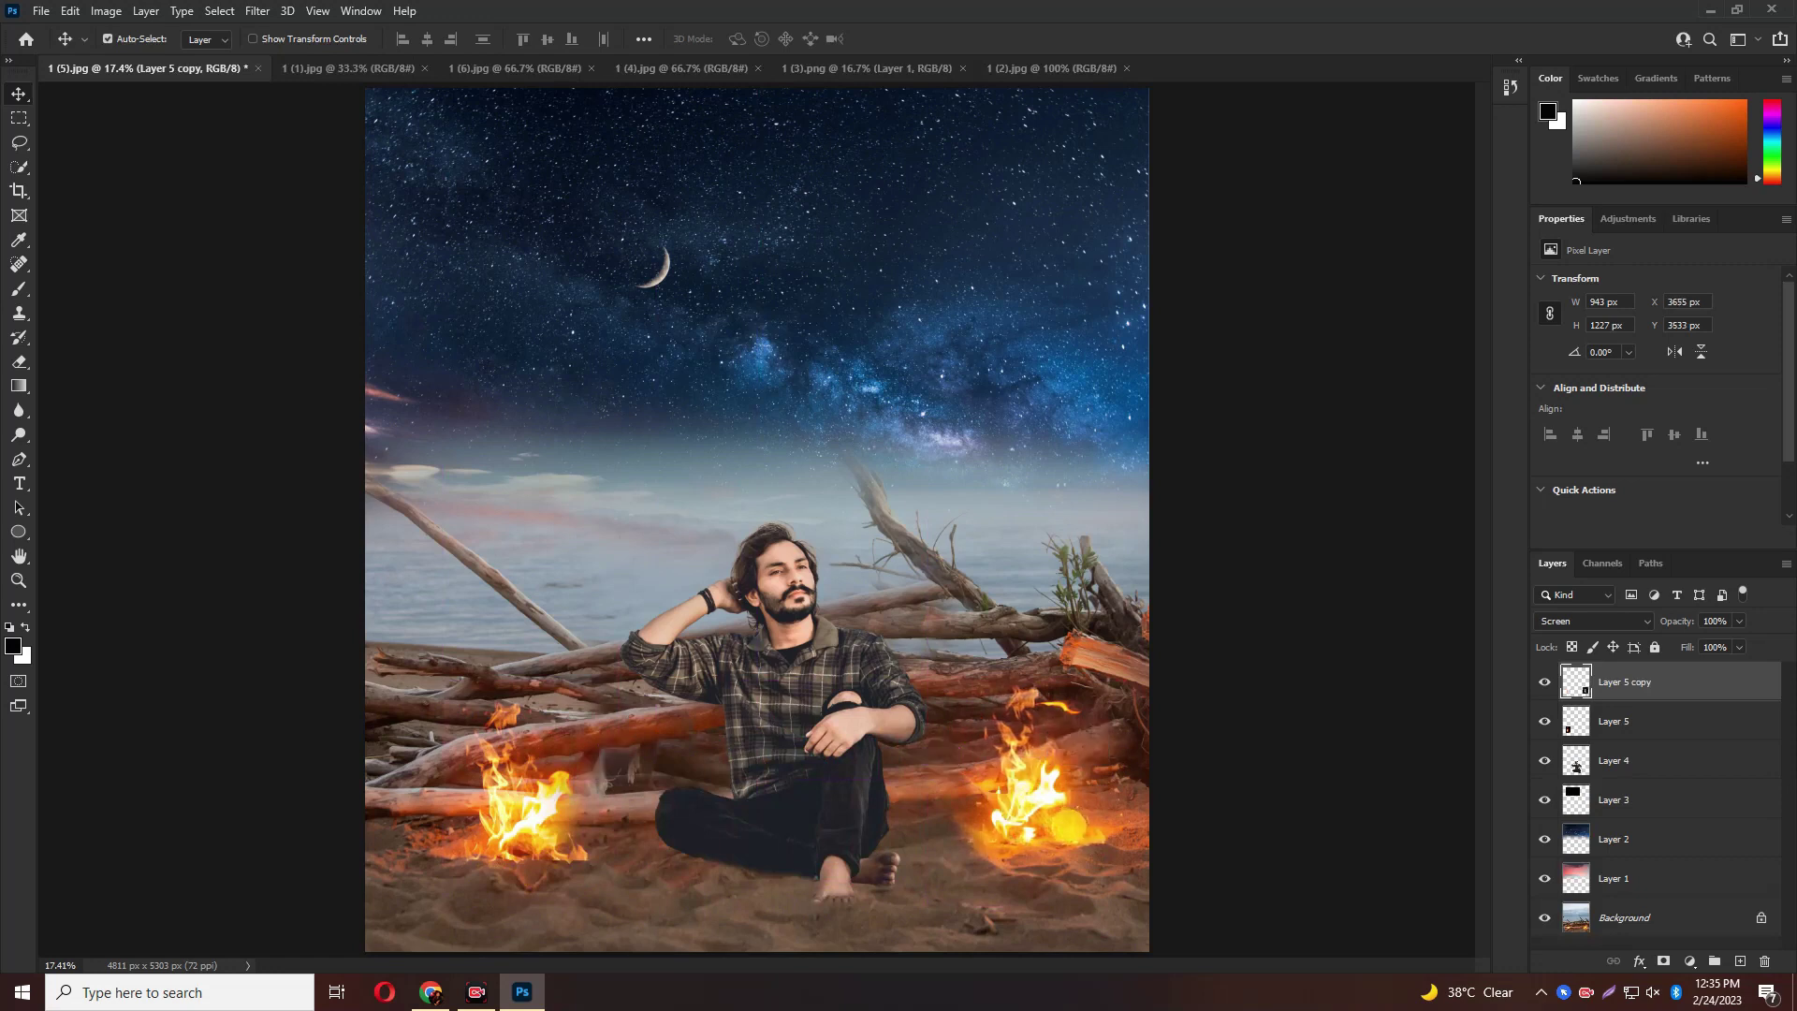
pyautogui.rightClick(18, 361)
pyautogui.click(121, 360)
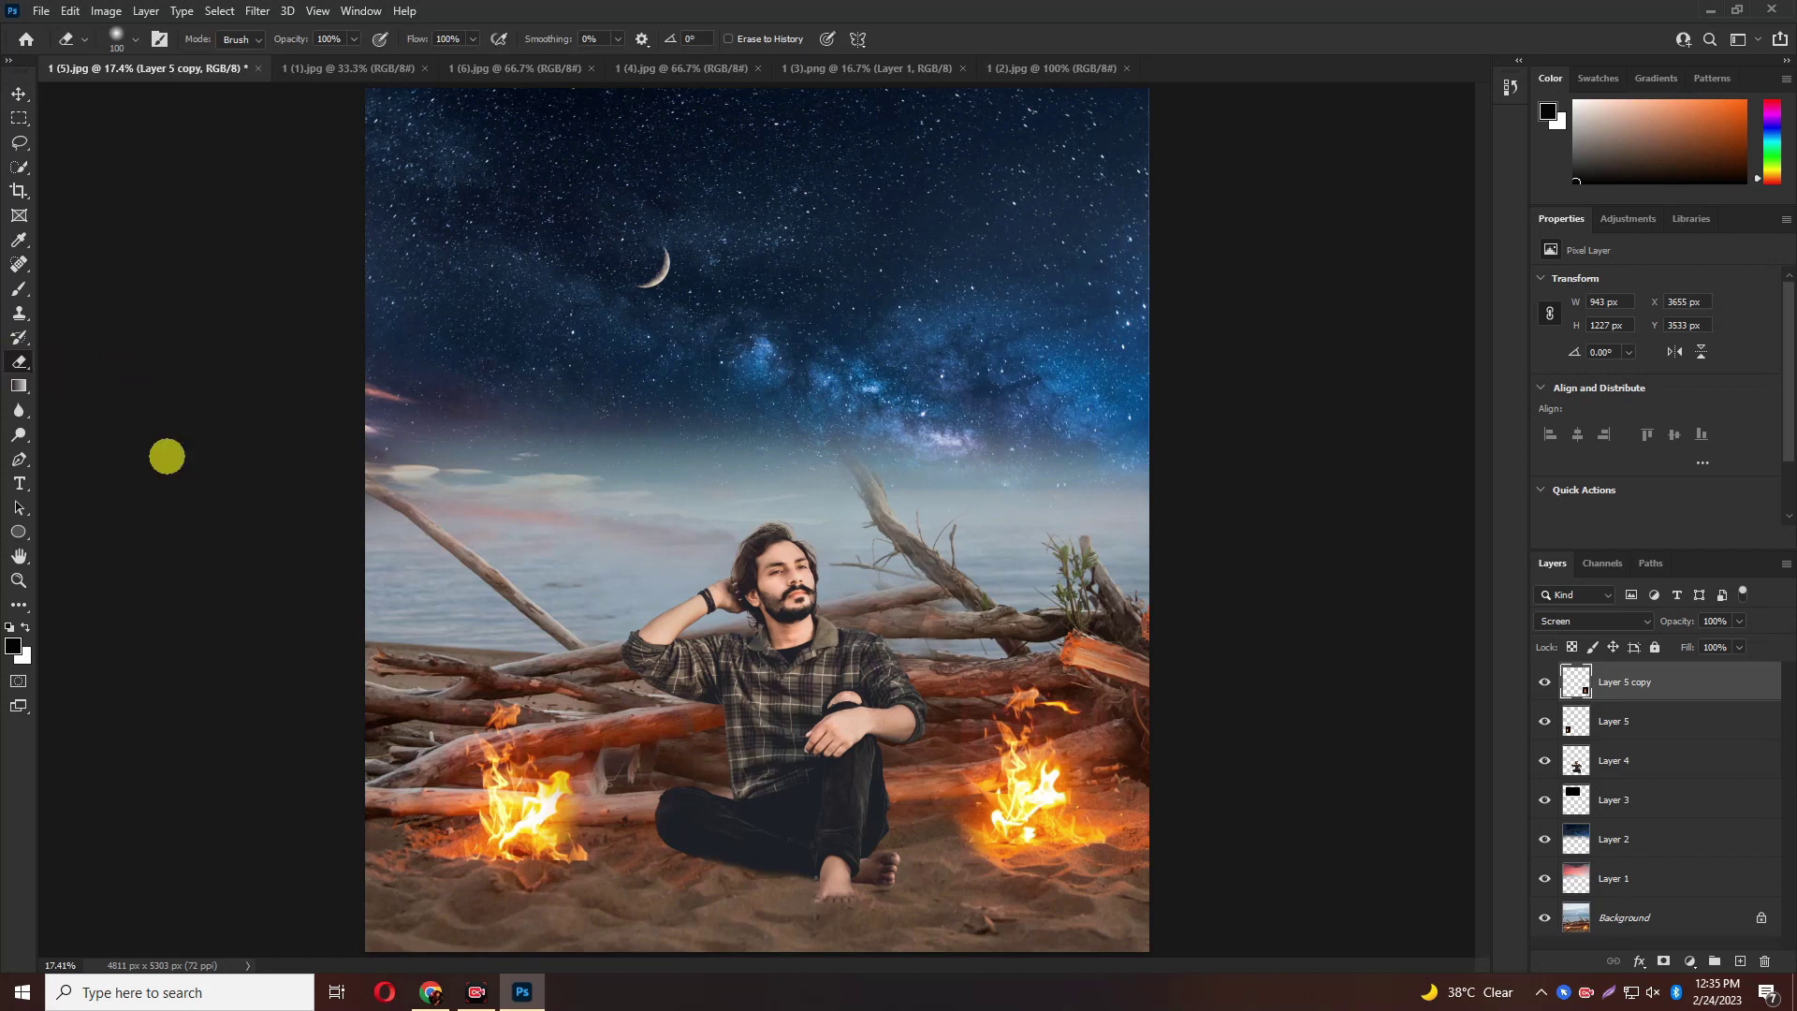
pyautogui.scroll(4, 470, 662)
pyautogui.press(']')
pyautogui.press(']')
pyautogui.press(']')
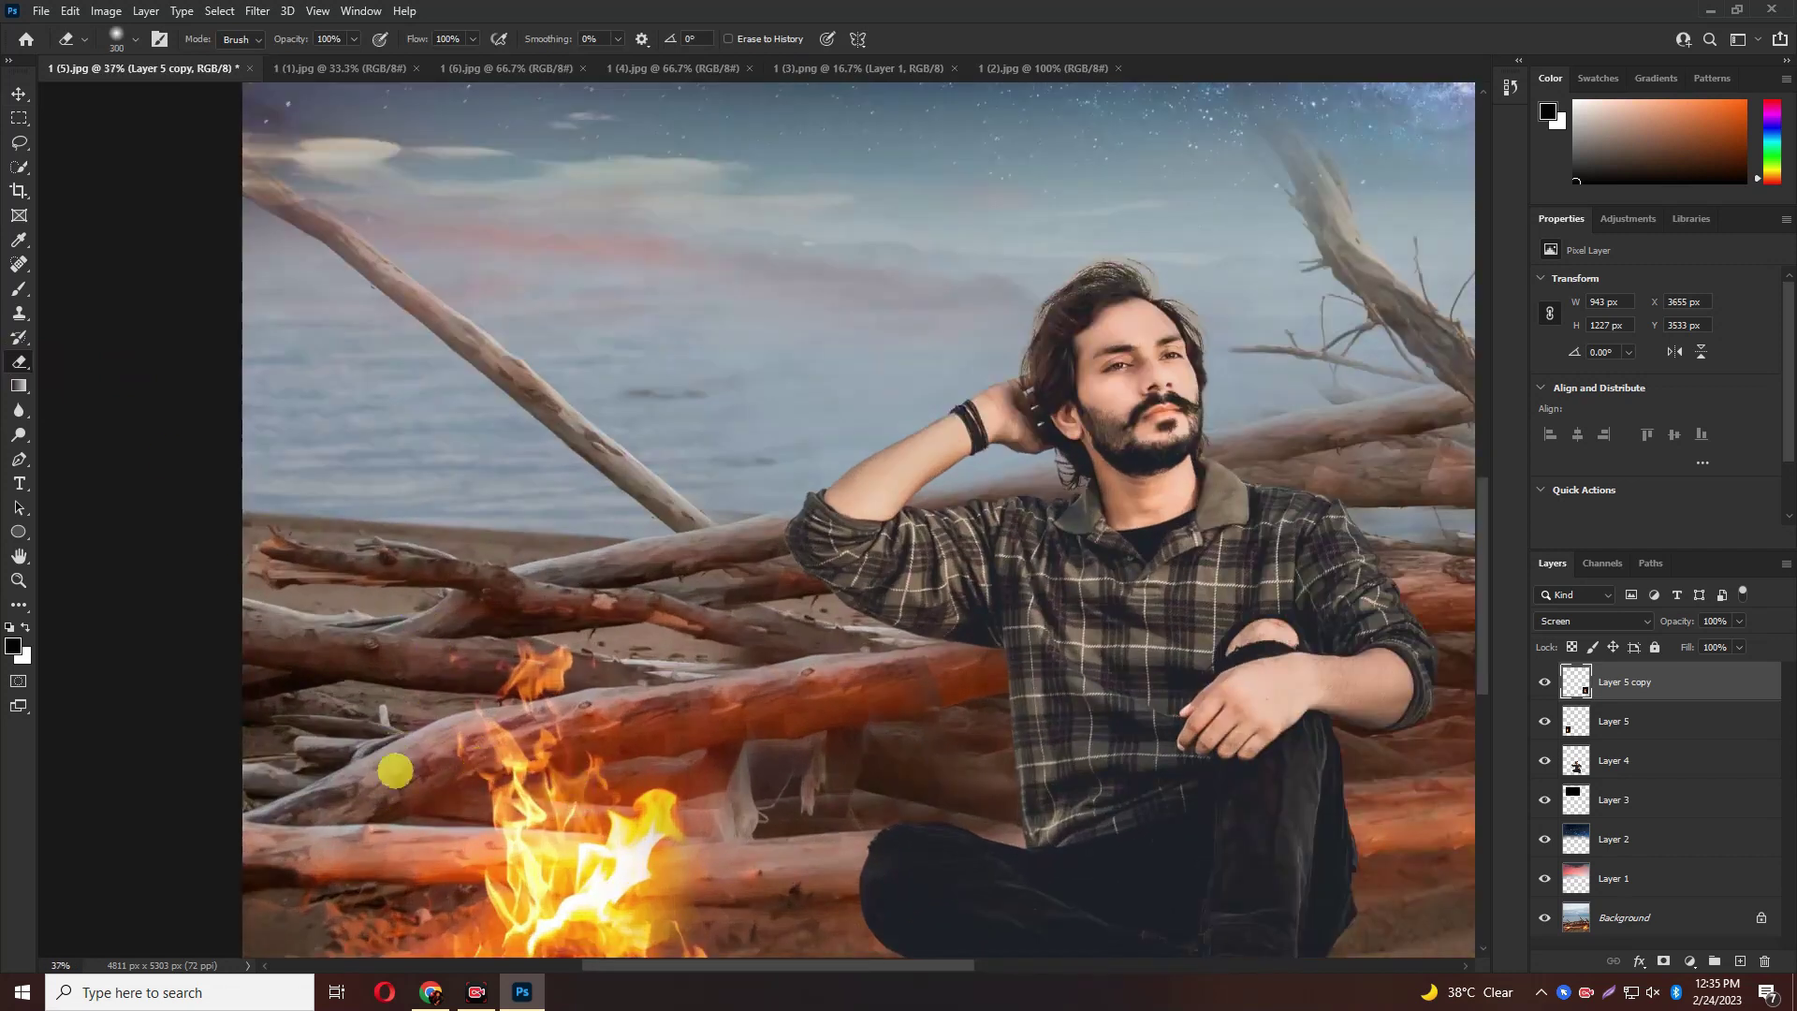
# Soften the edges of Layer 5 and Layer 5 copy so both fires blend into the sand
pyautogui.click(1642, 727)
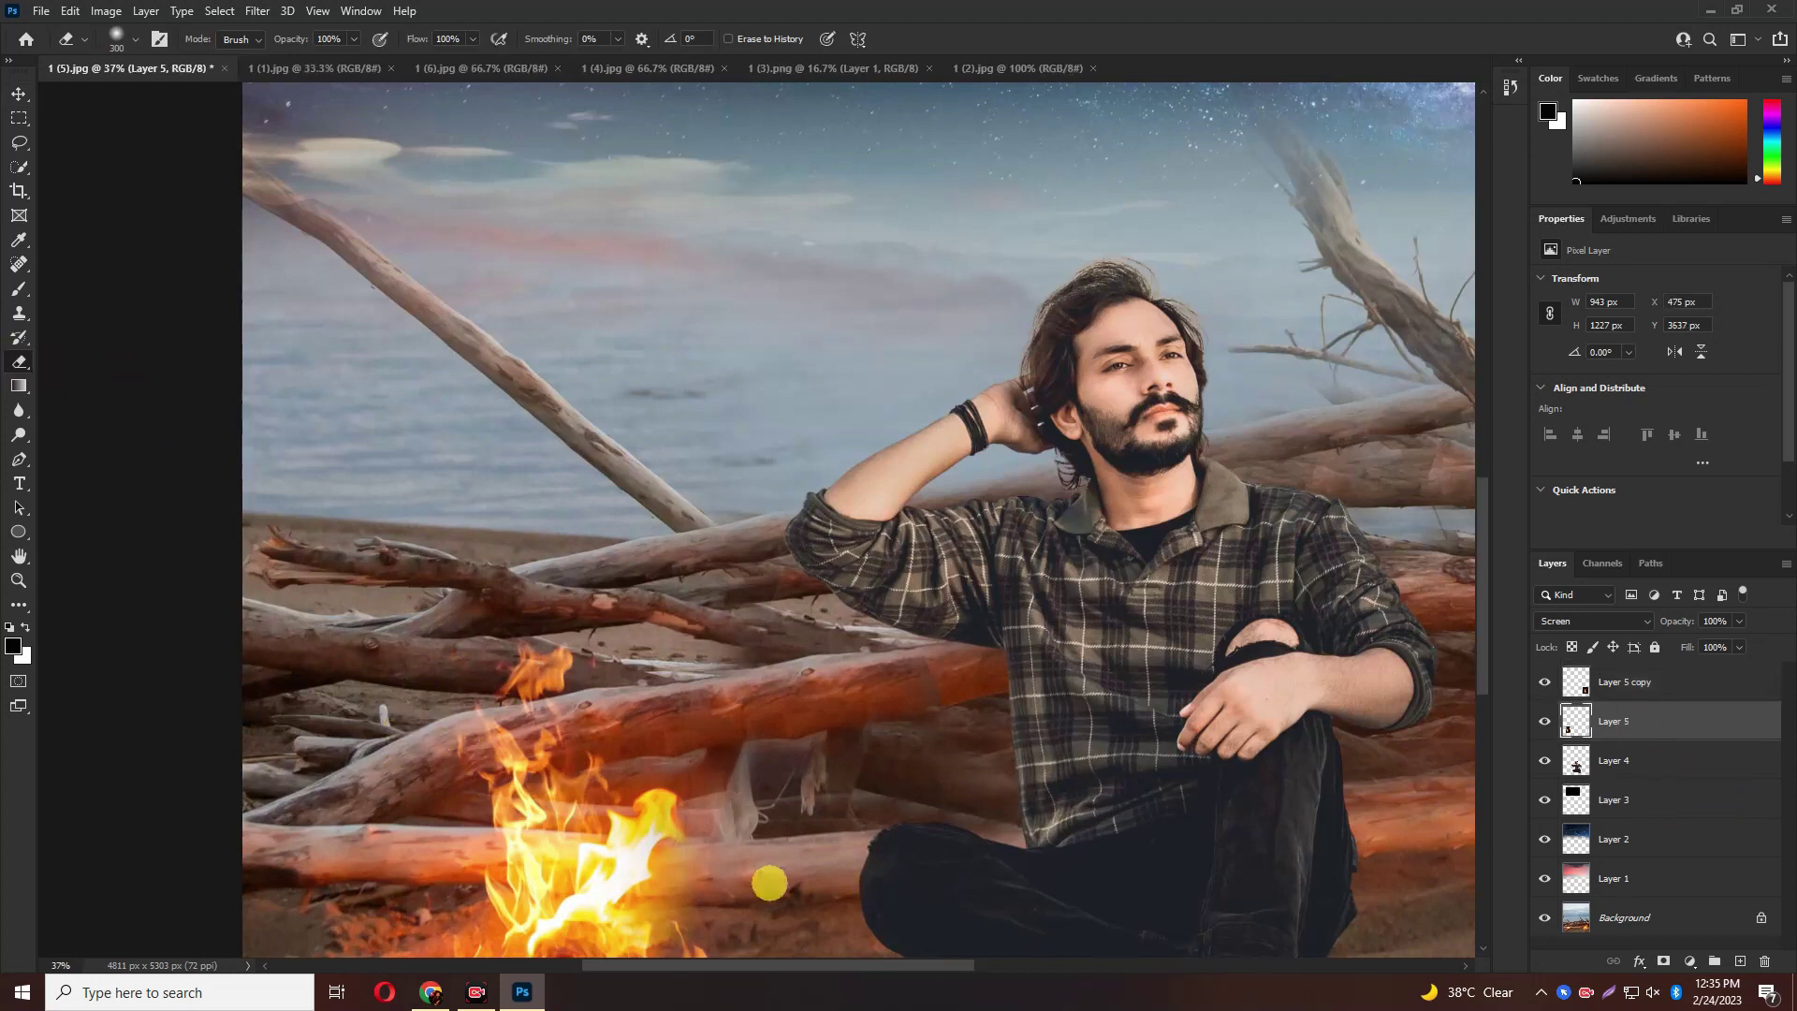
pyautogui.moveTo(769, 883); pyautogui.dragTo(690, 621)
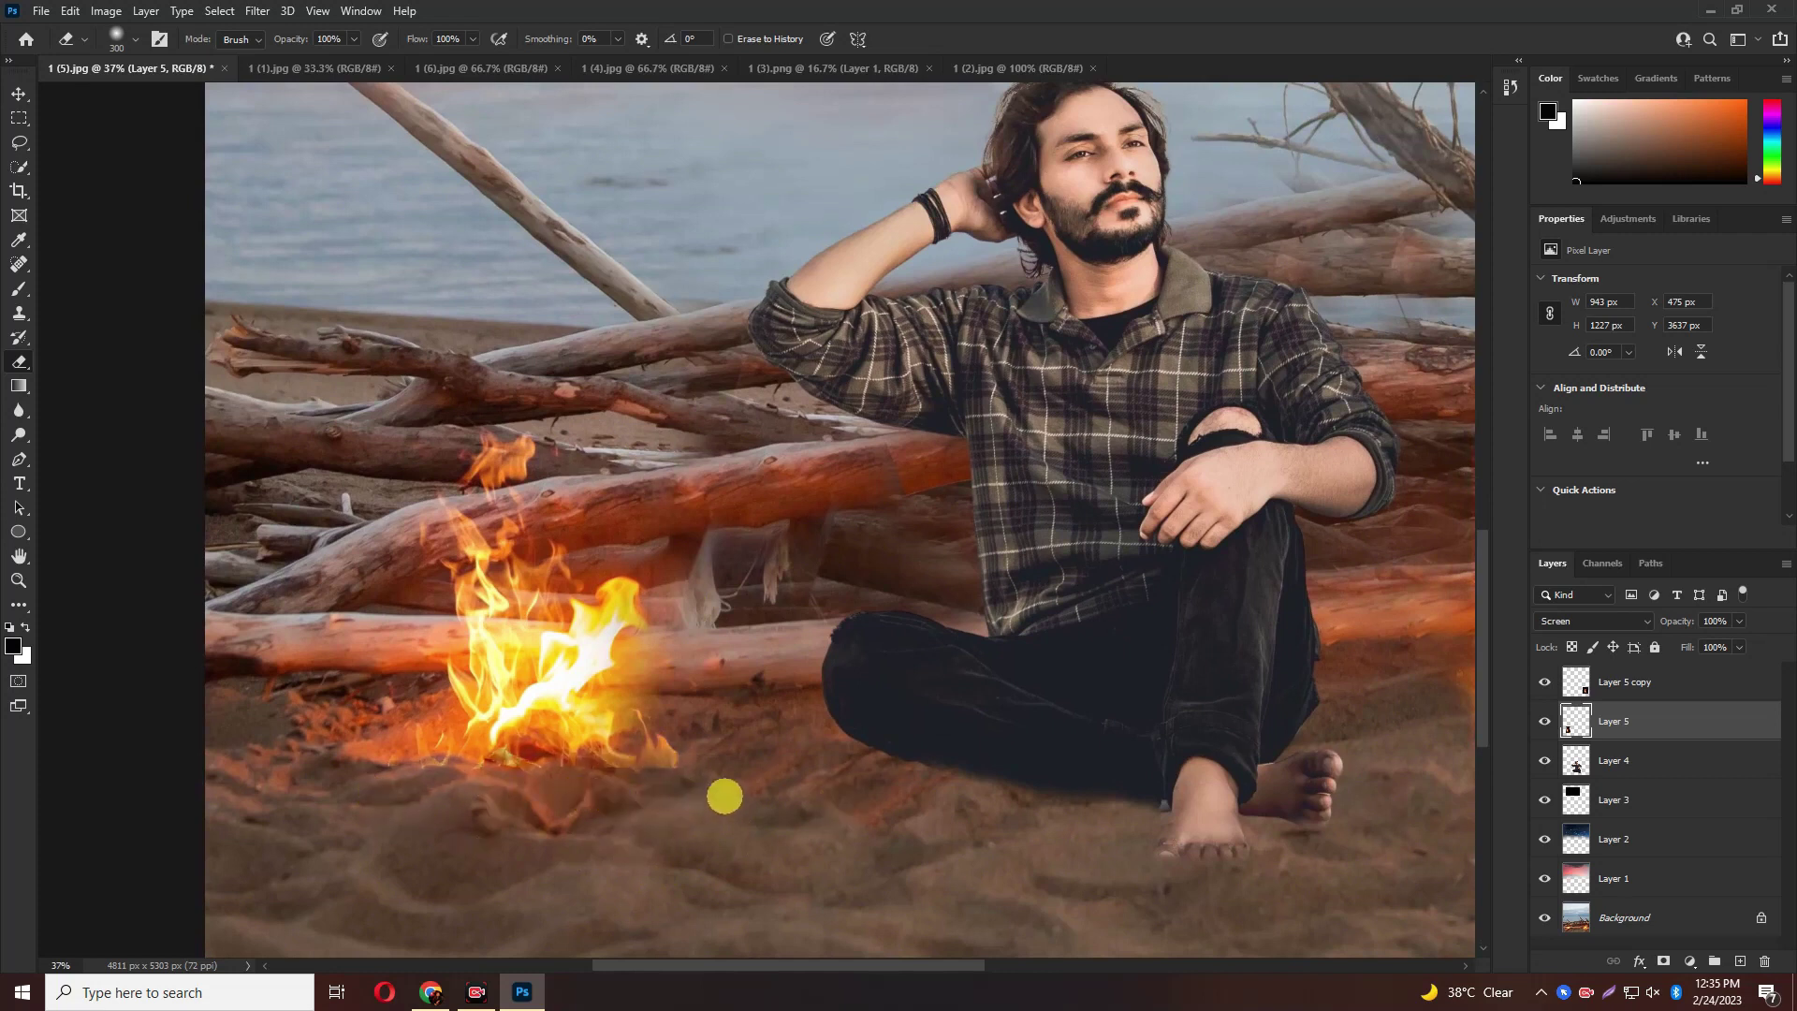
pyautogui.hscroll(5, 538, 870)
pyautogui.hscroll(3, 539, 870)
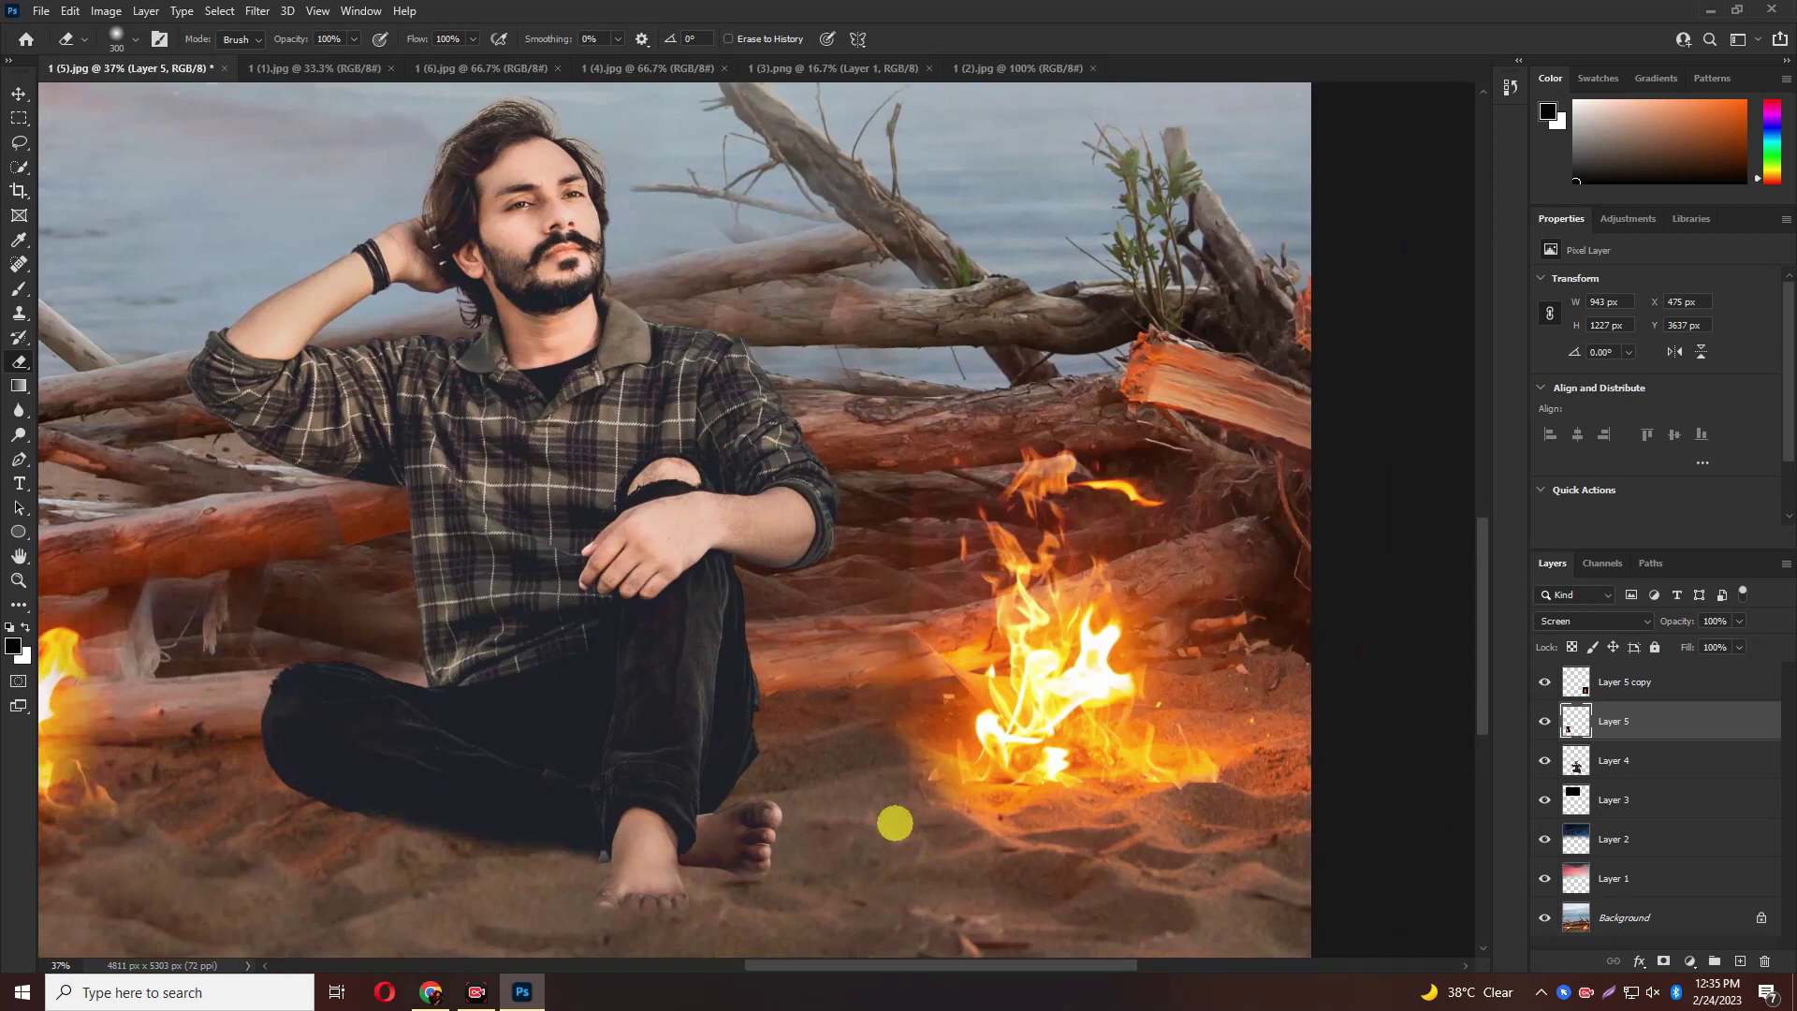
pyautogui.click(1645, 688)
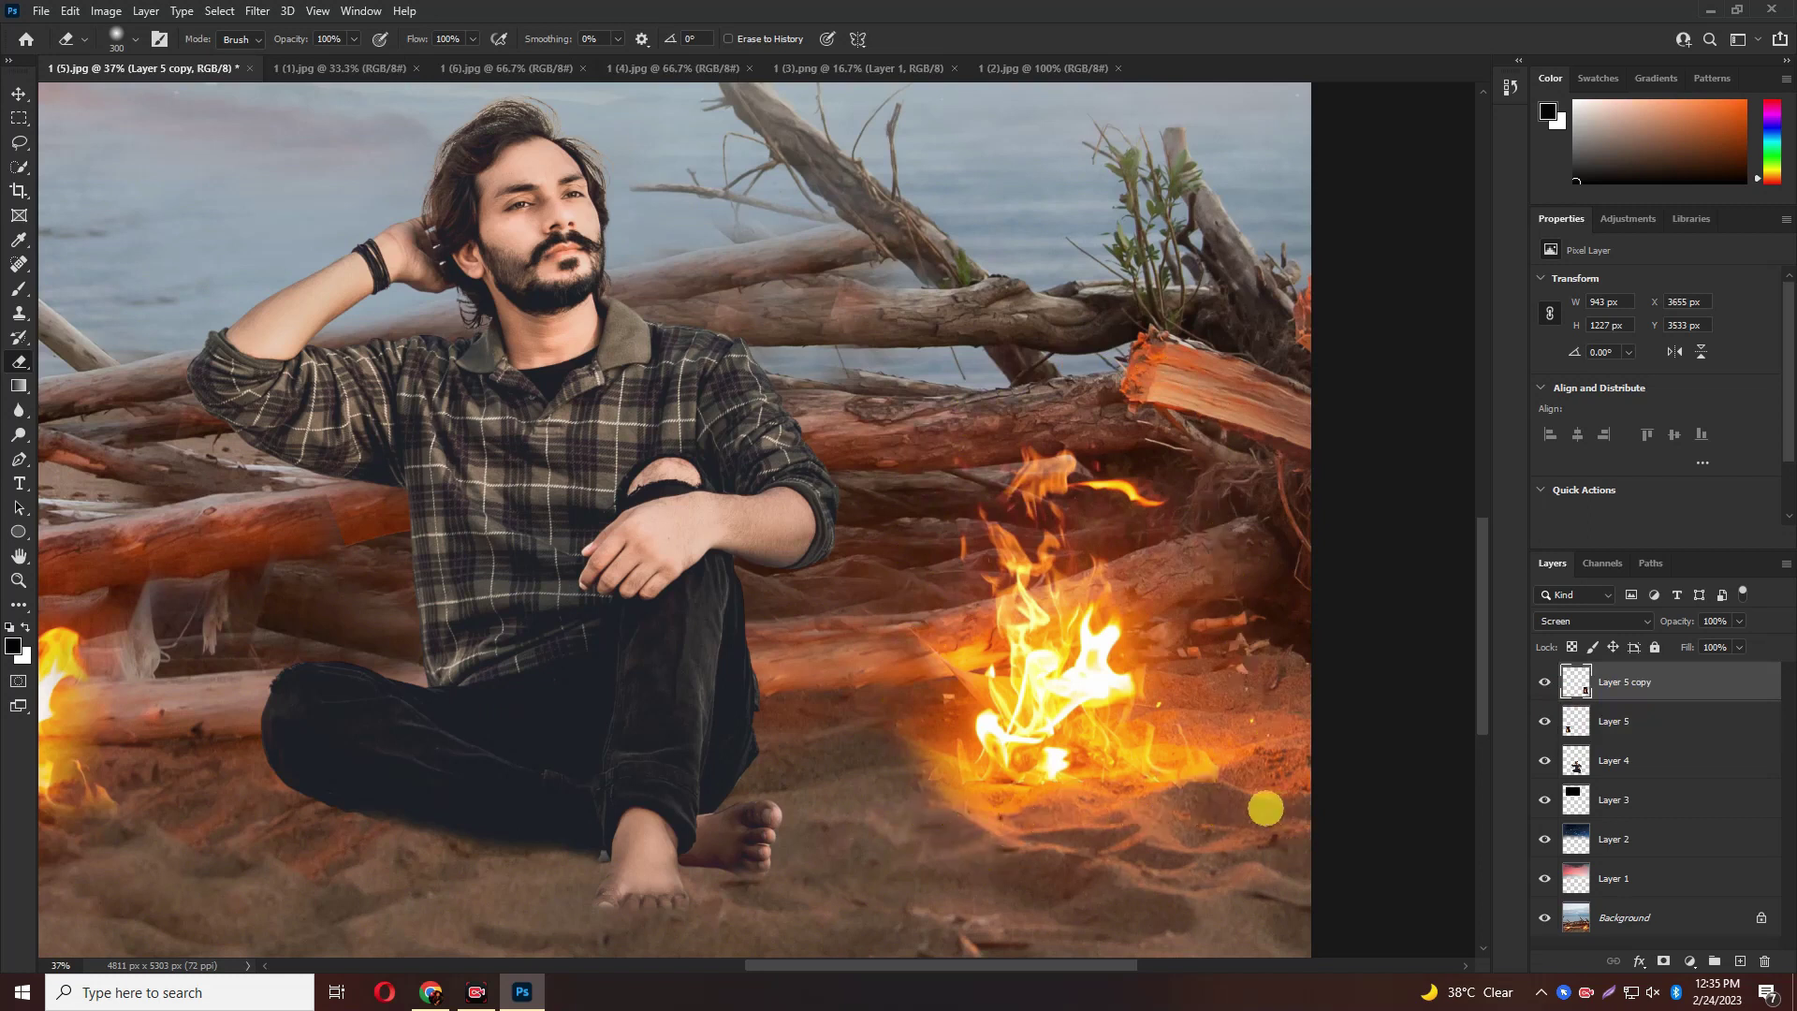
pyautogui.hotkey('ctrl', '0')
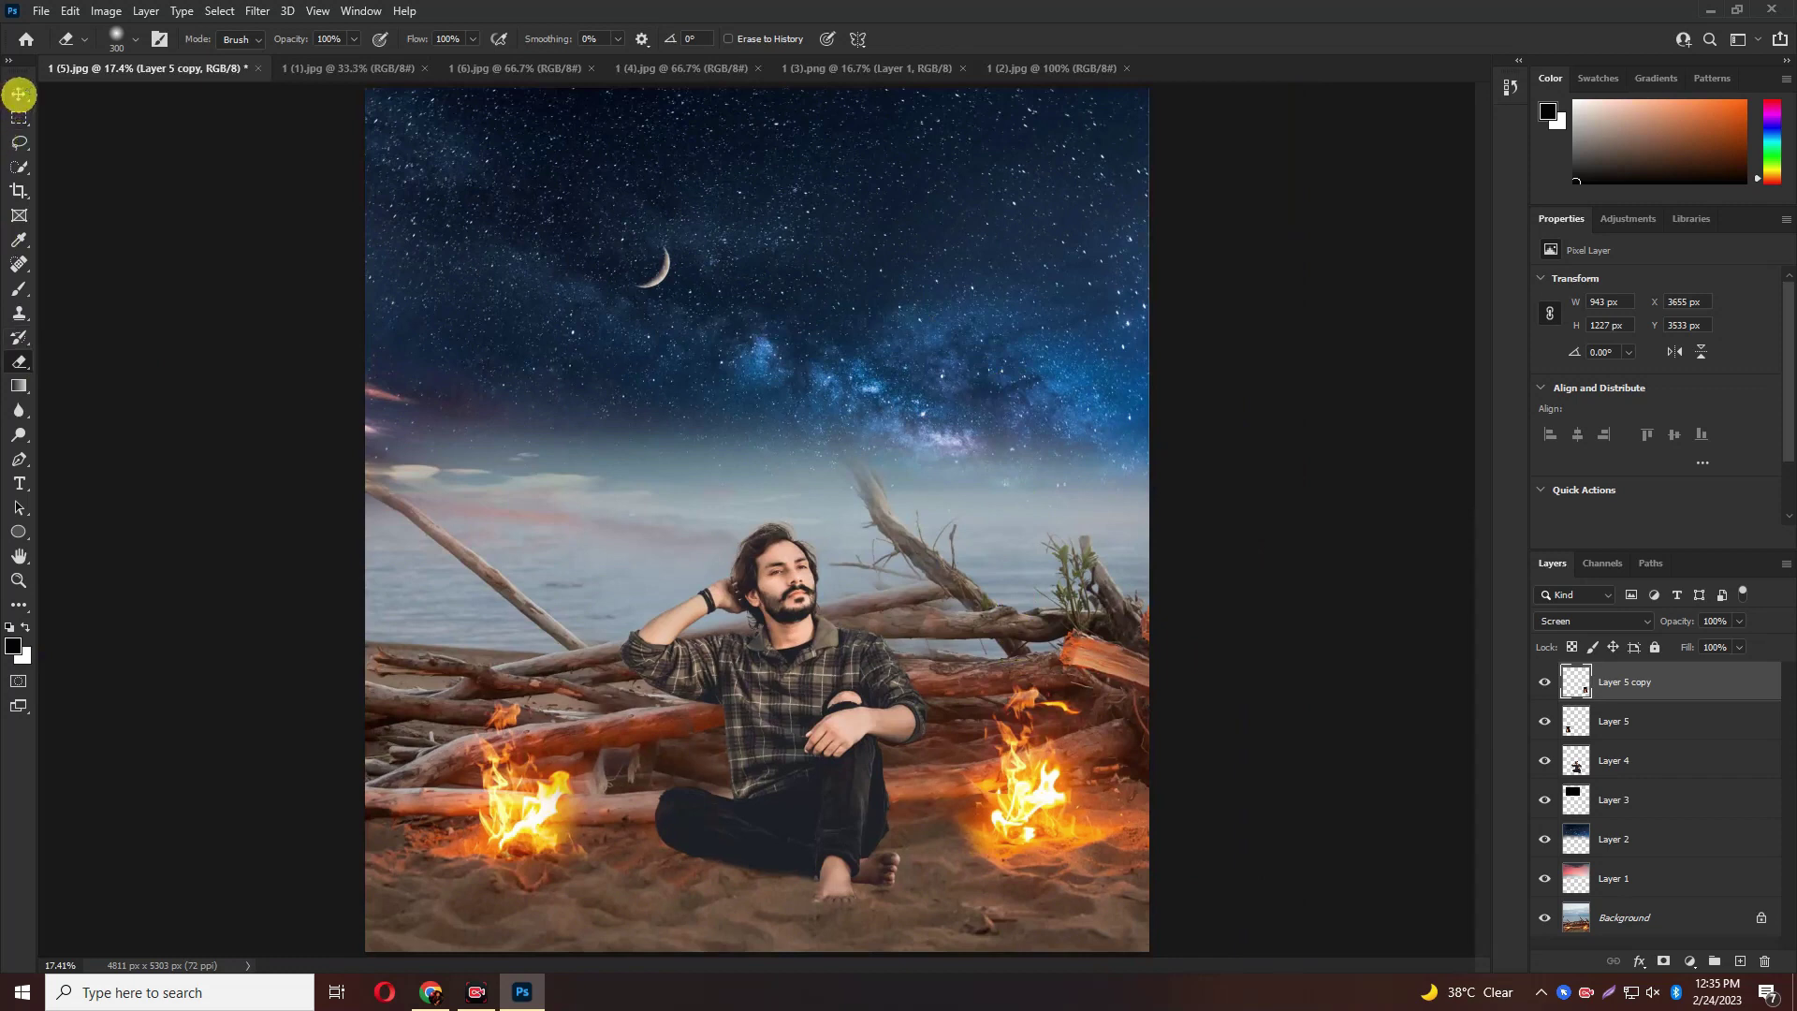
pyautogui.click(19, 94)
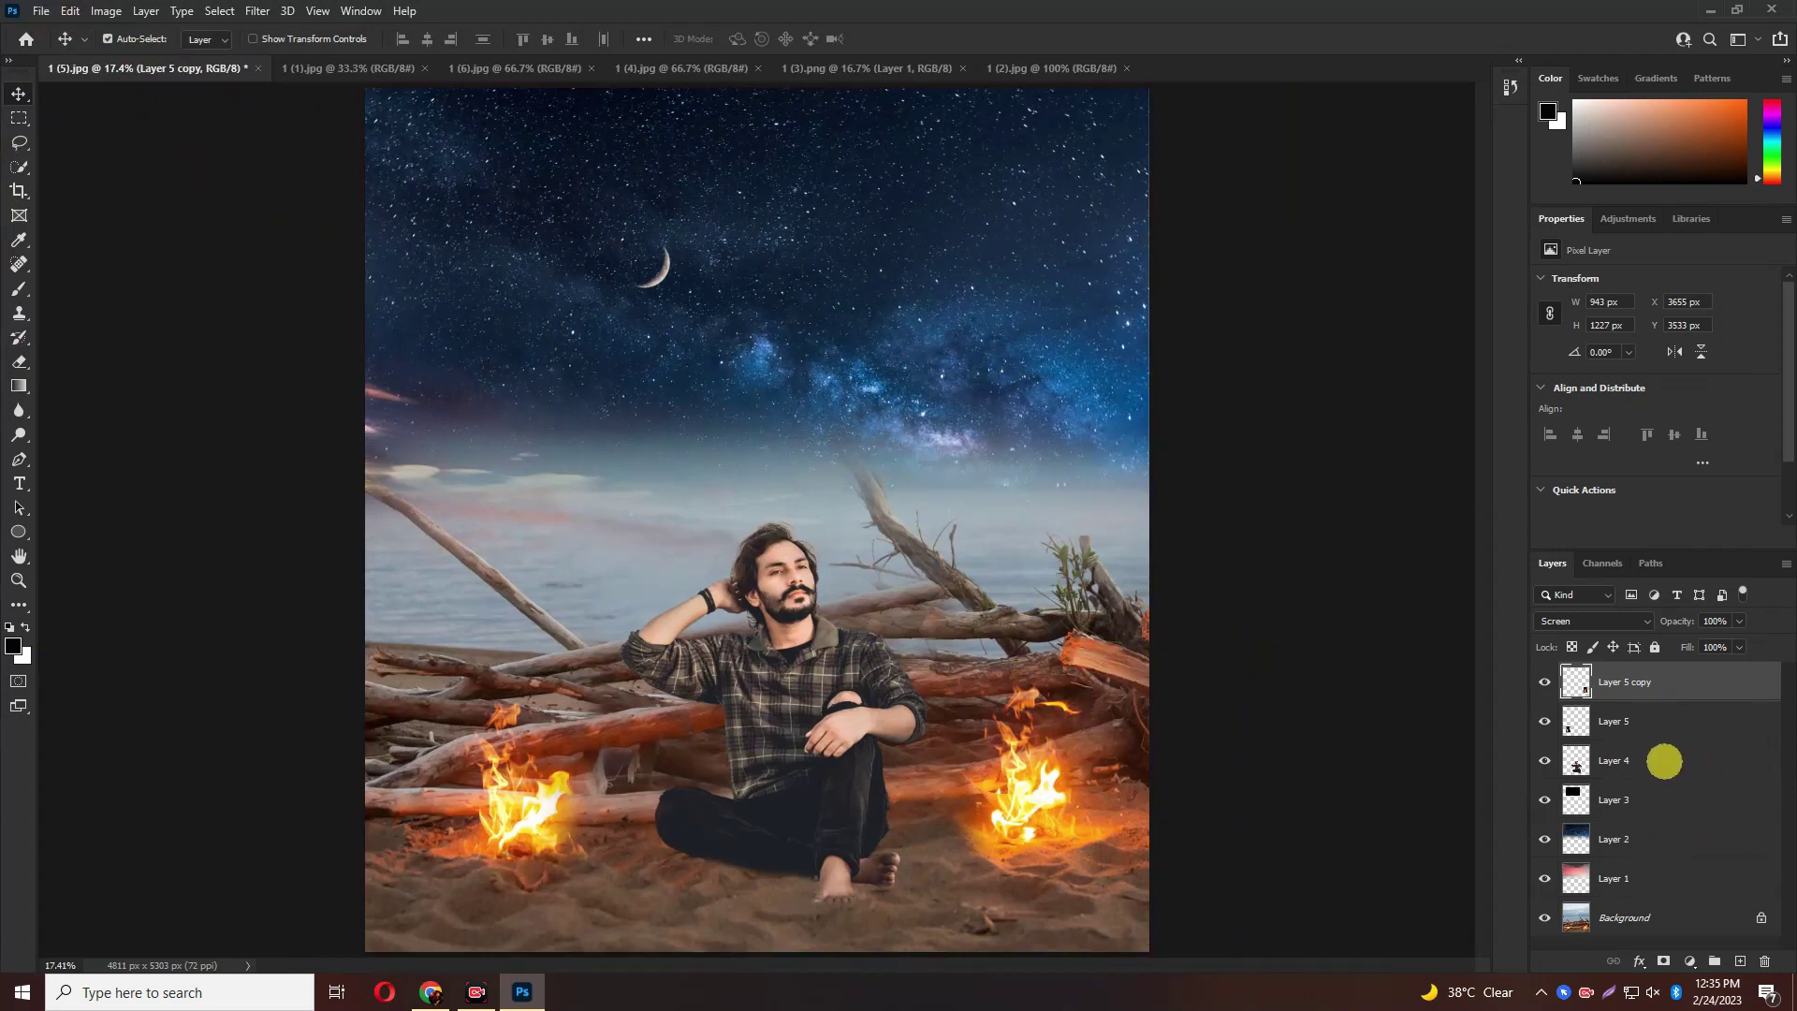
# Add a new Layer 6 above the man's Layer 4 and clip it to that layer
pyautogui.click(1664, 761)
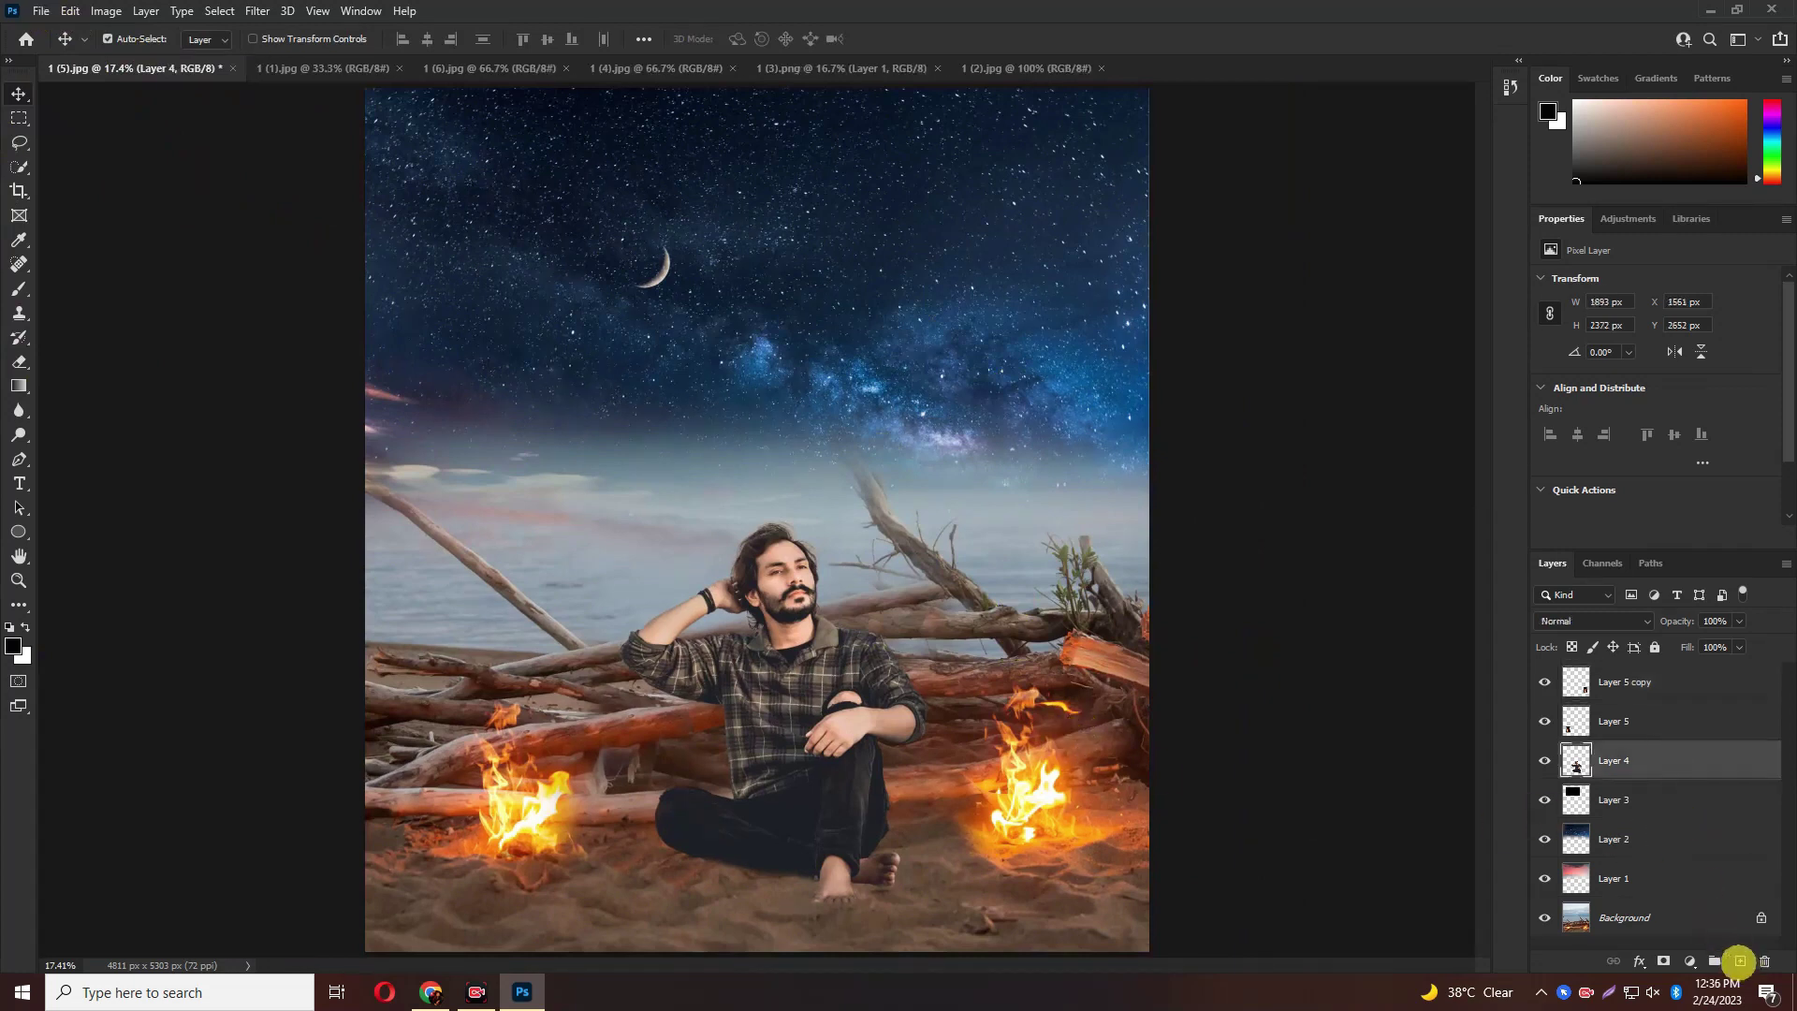
pyautogui.click(1739, 962)
pyautogui.rightClick(1624, 761)
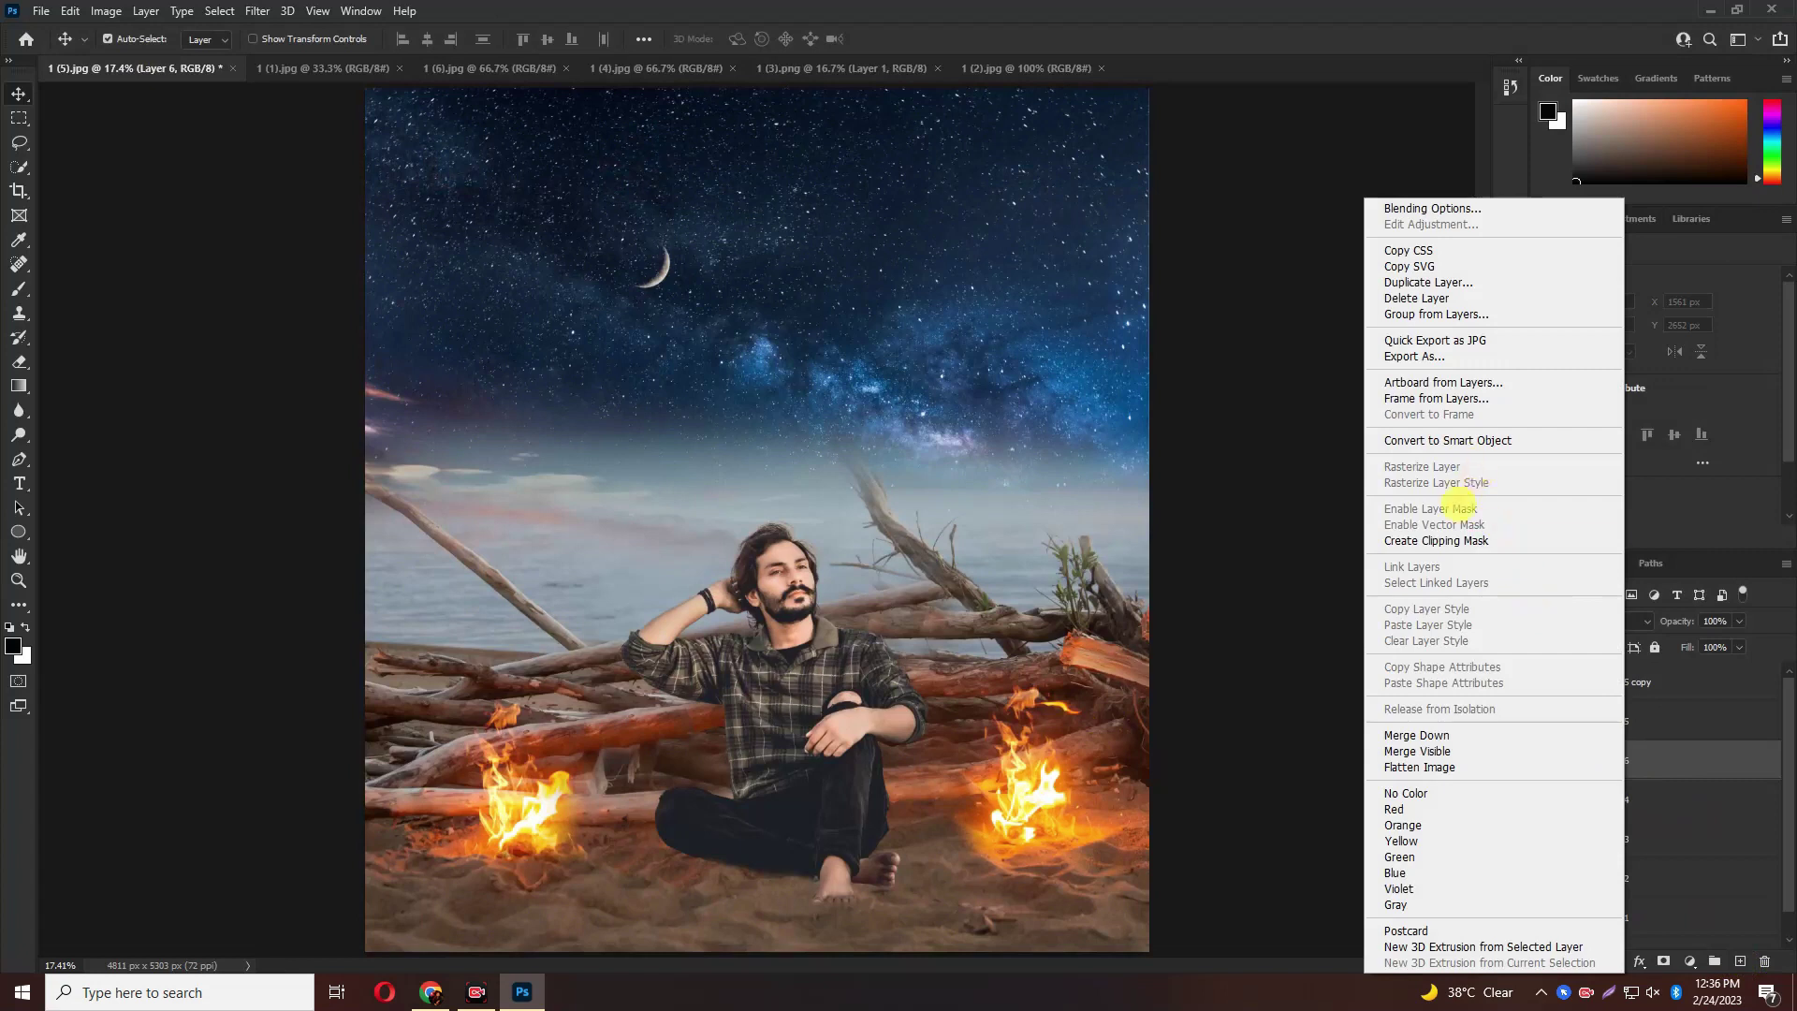
pyautogui.click(1451, 540)
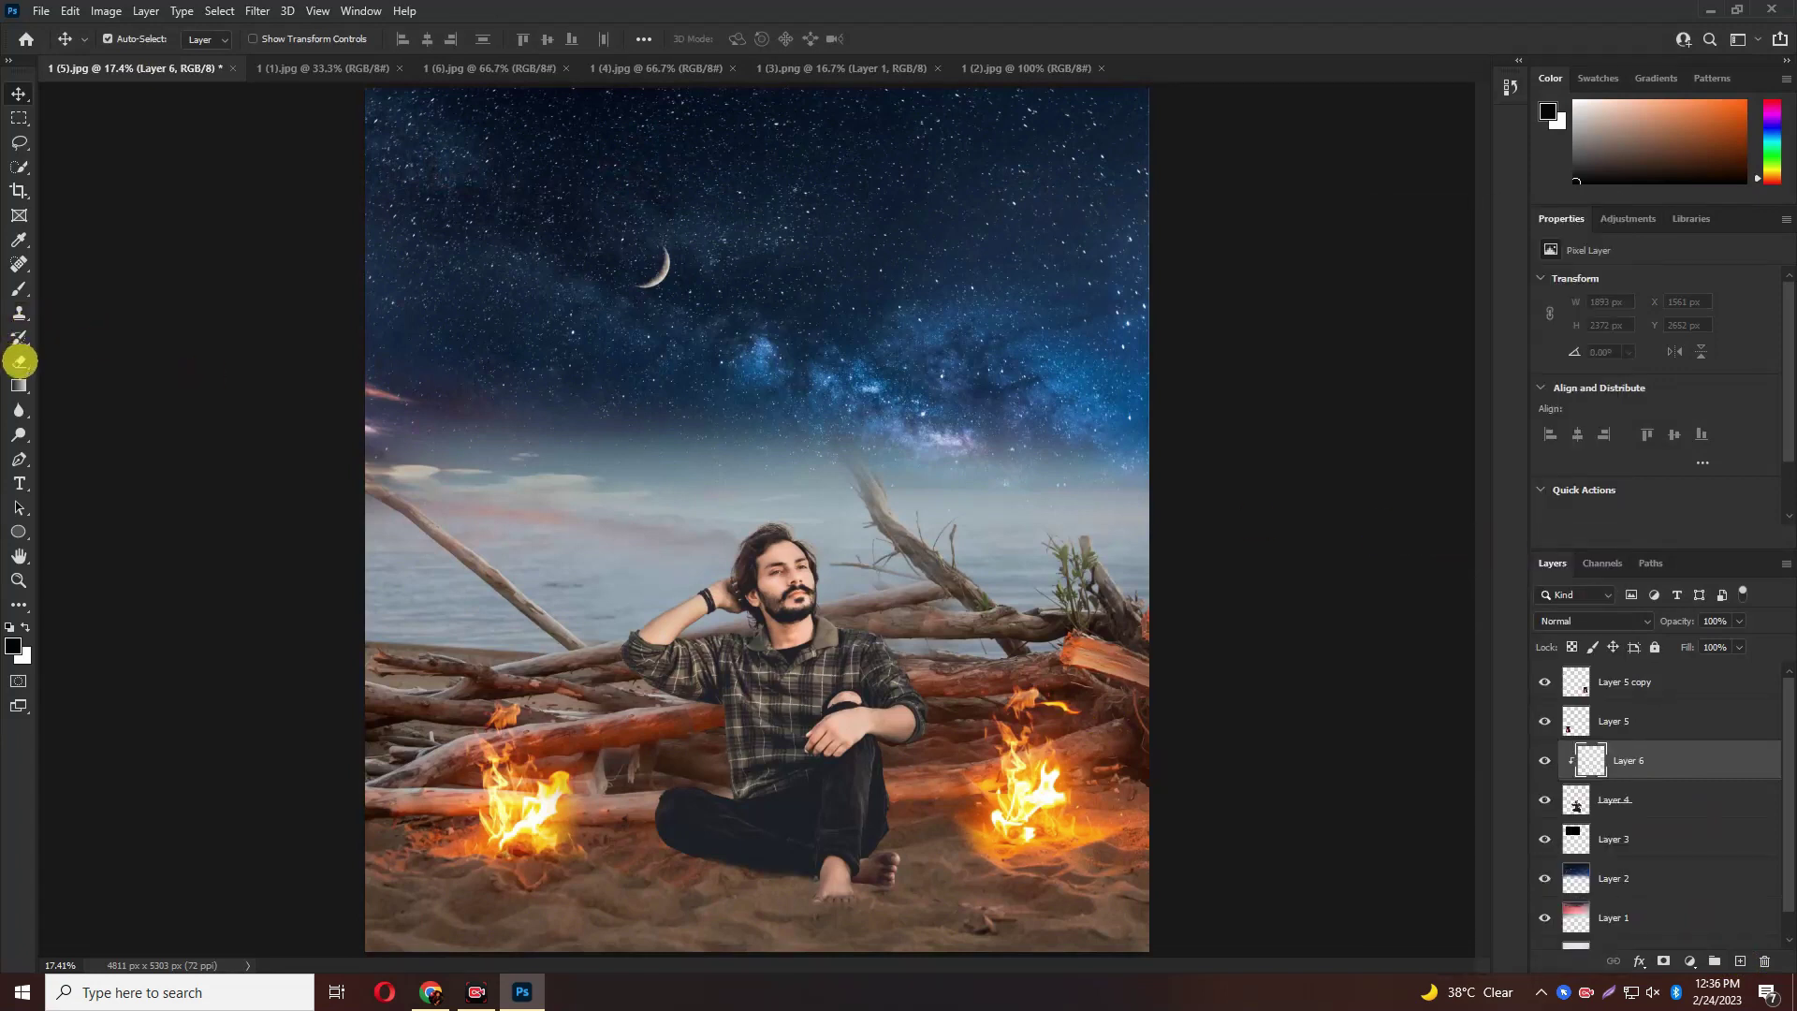
# Switch to the Brush tool with orange #f58d06 as the foreground colour
pyautogui.rightClick(19, 291)
pyautogui.click(91, 288)
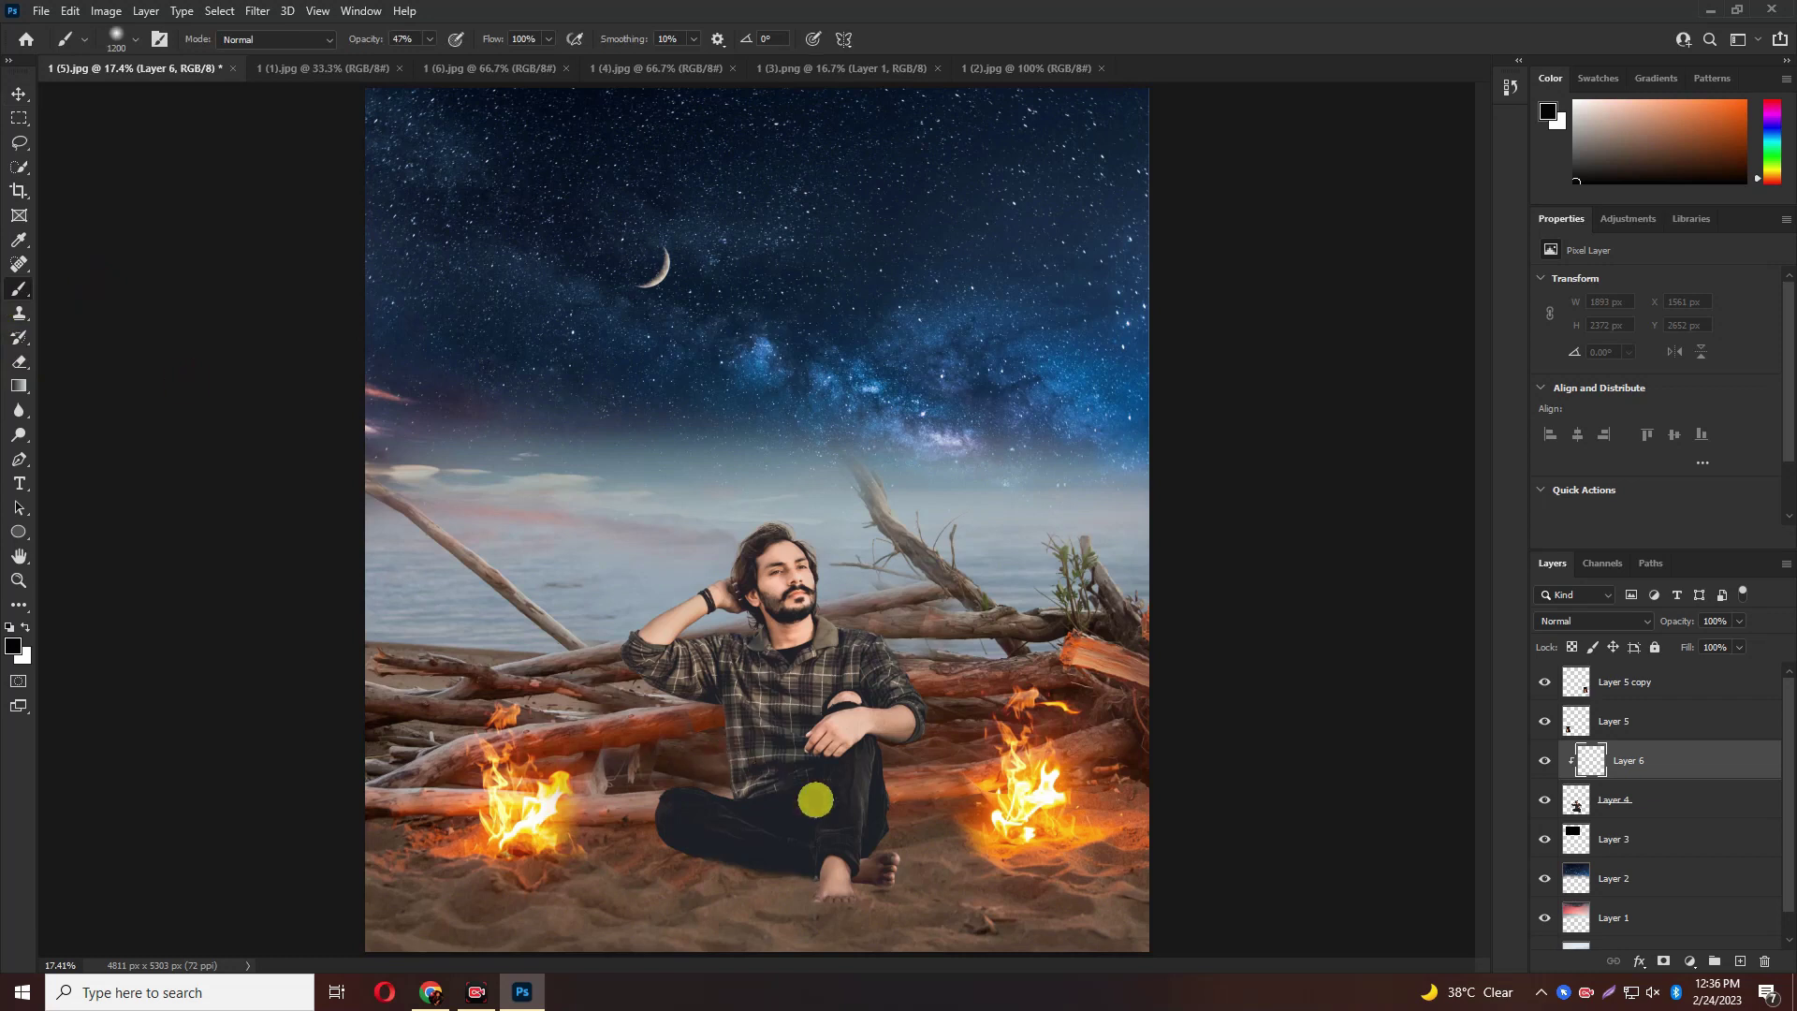
pyautogui.click(15, 649)
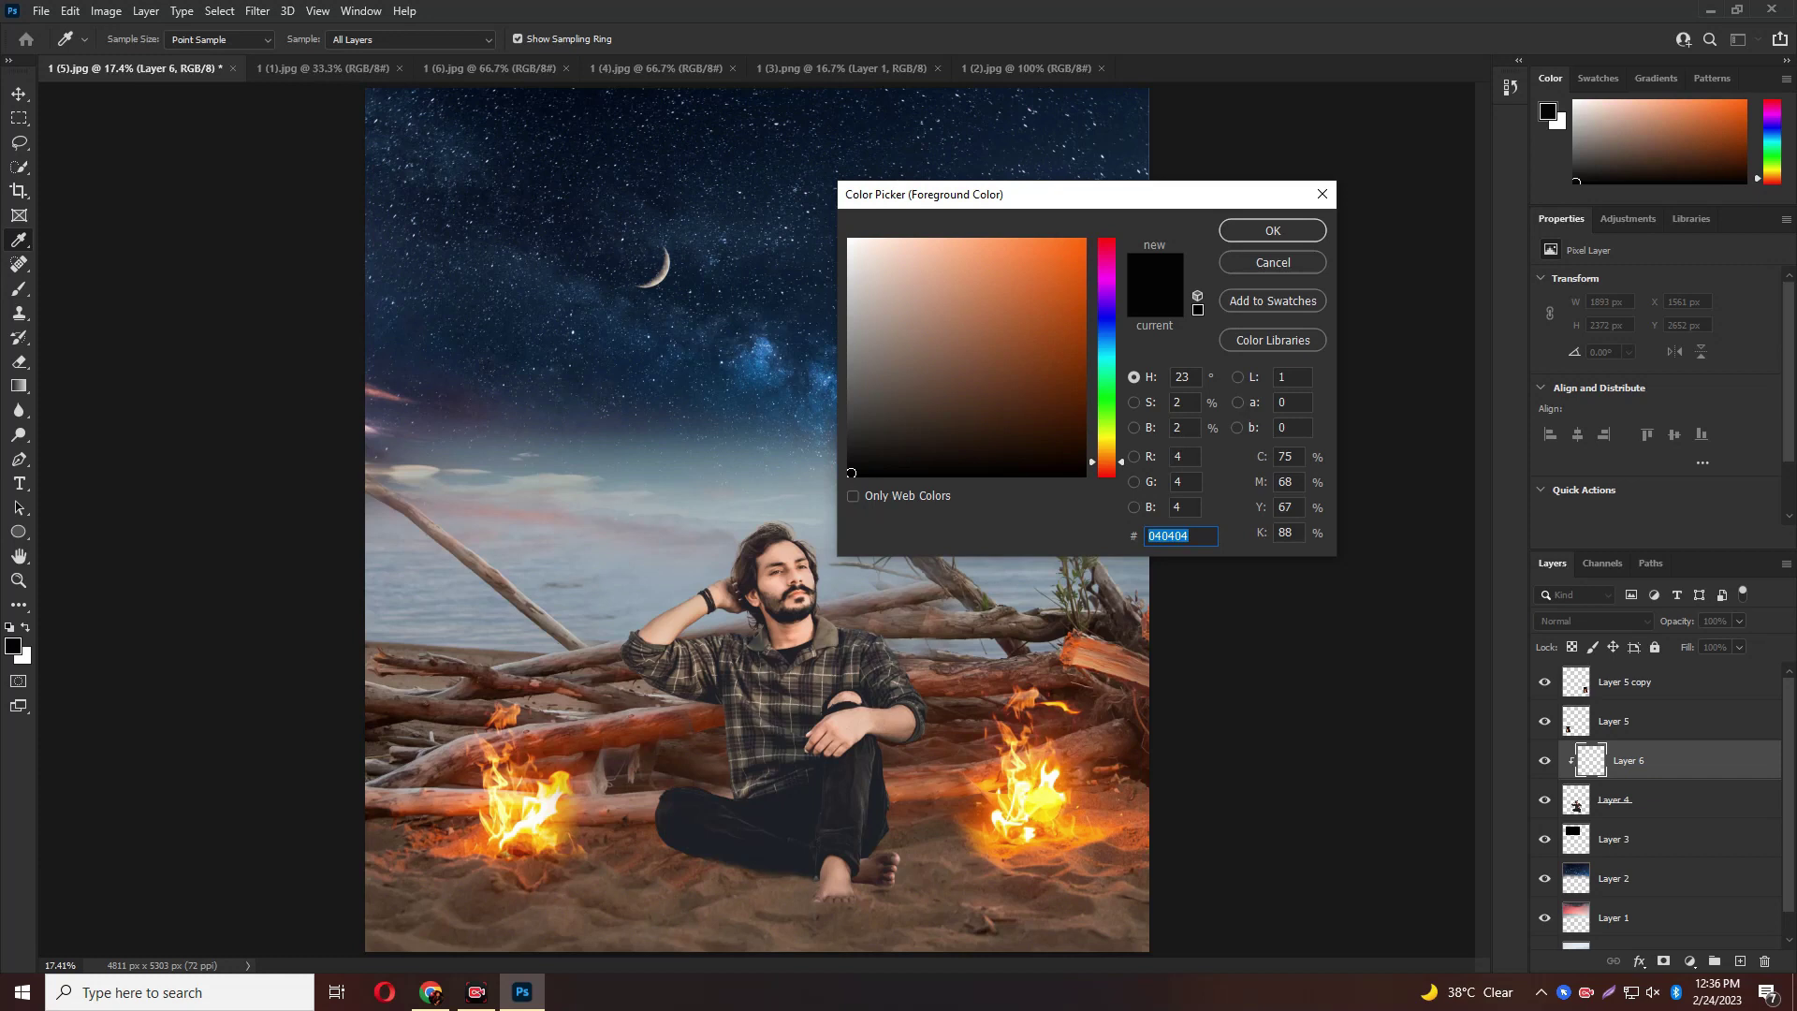
pyautogui.click(663, 269)
pyautogui.click(1079, 246)
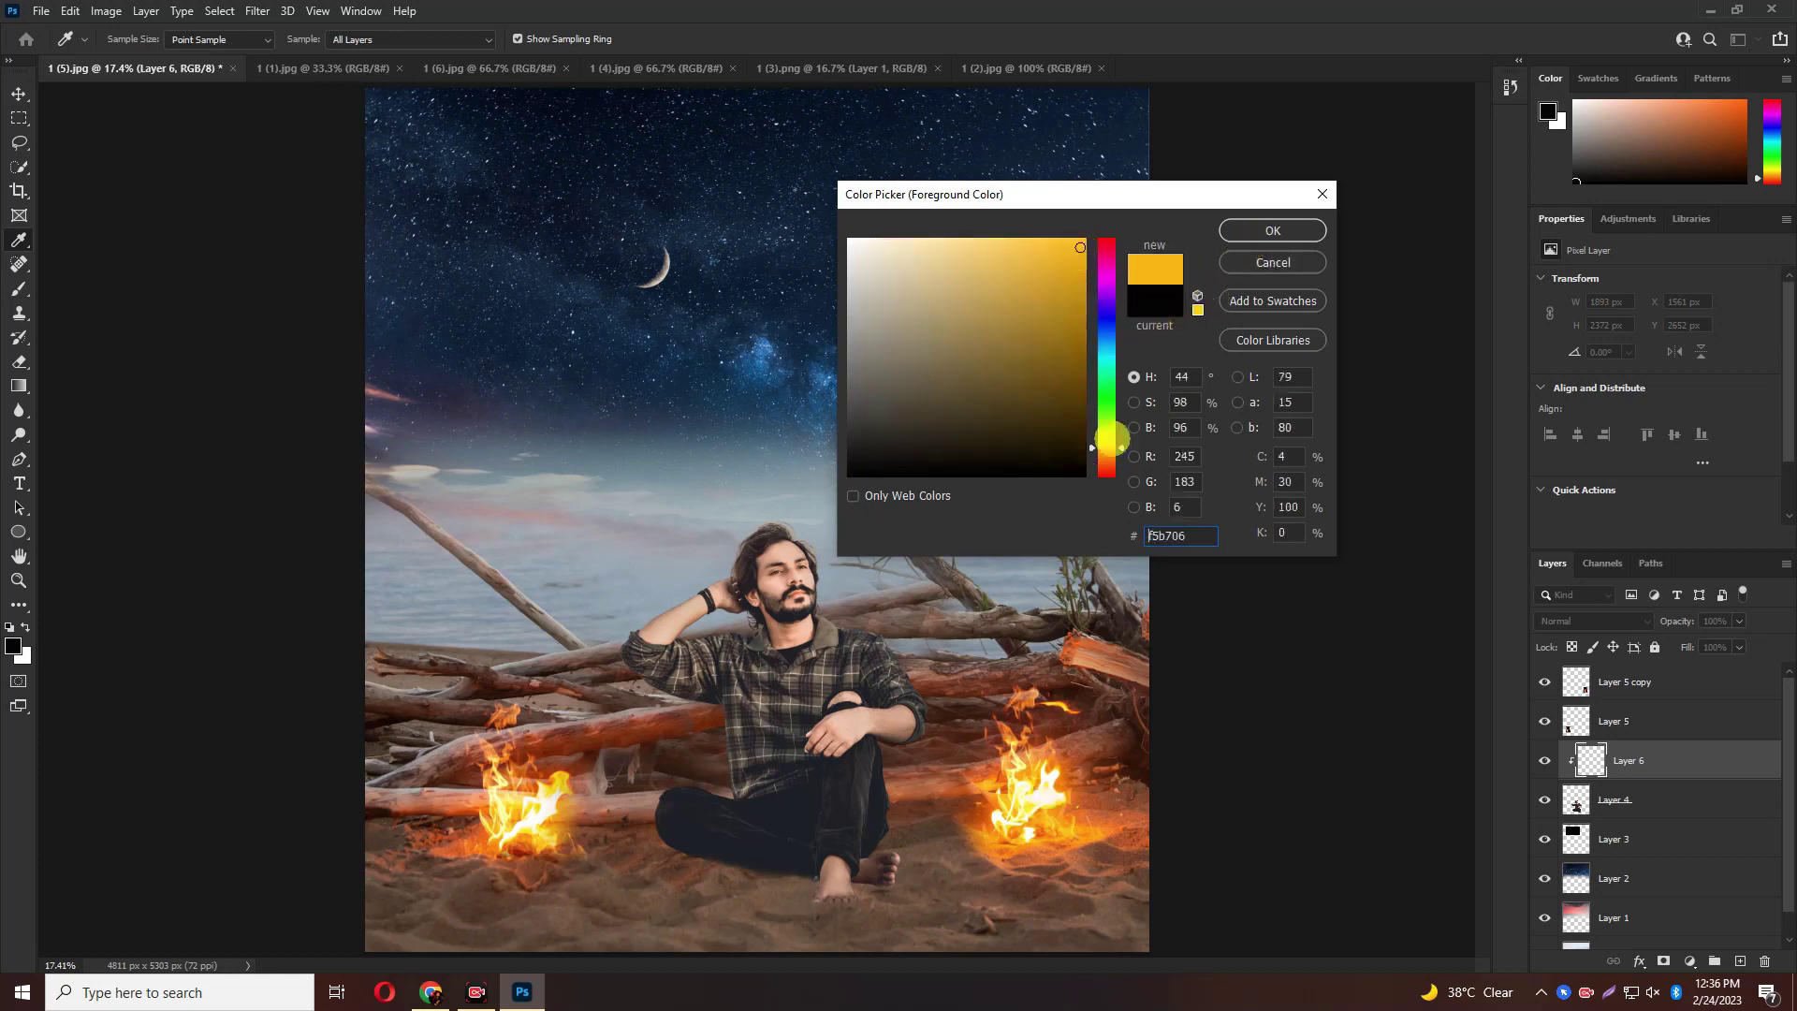
pyautogui.moveTo(1121, 447); pyautogui.dragTo(1121, 456)
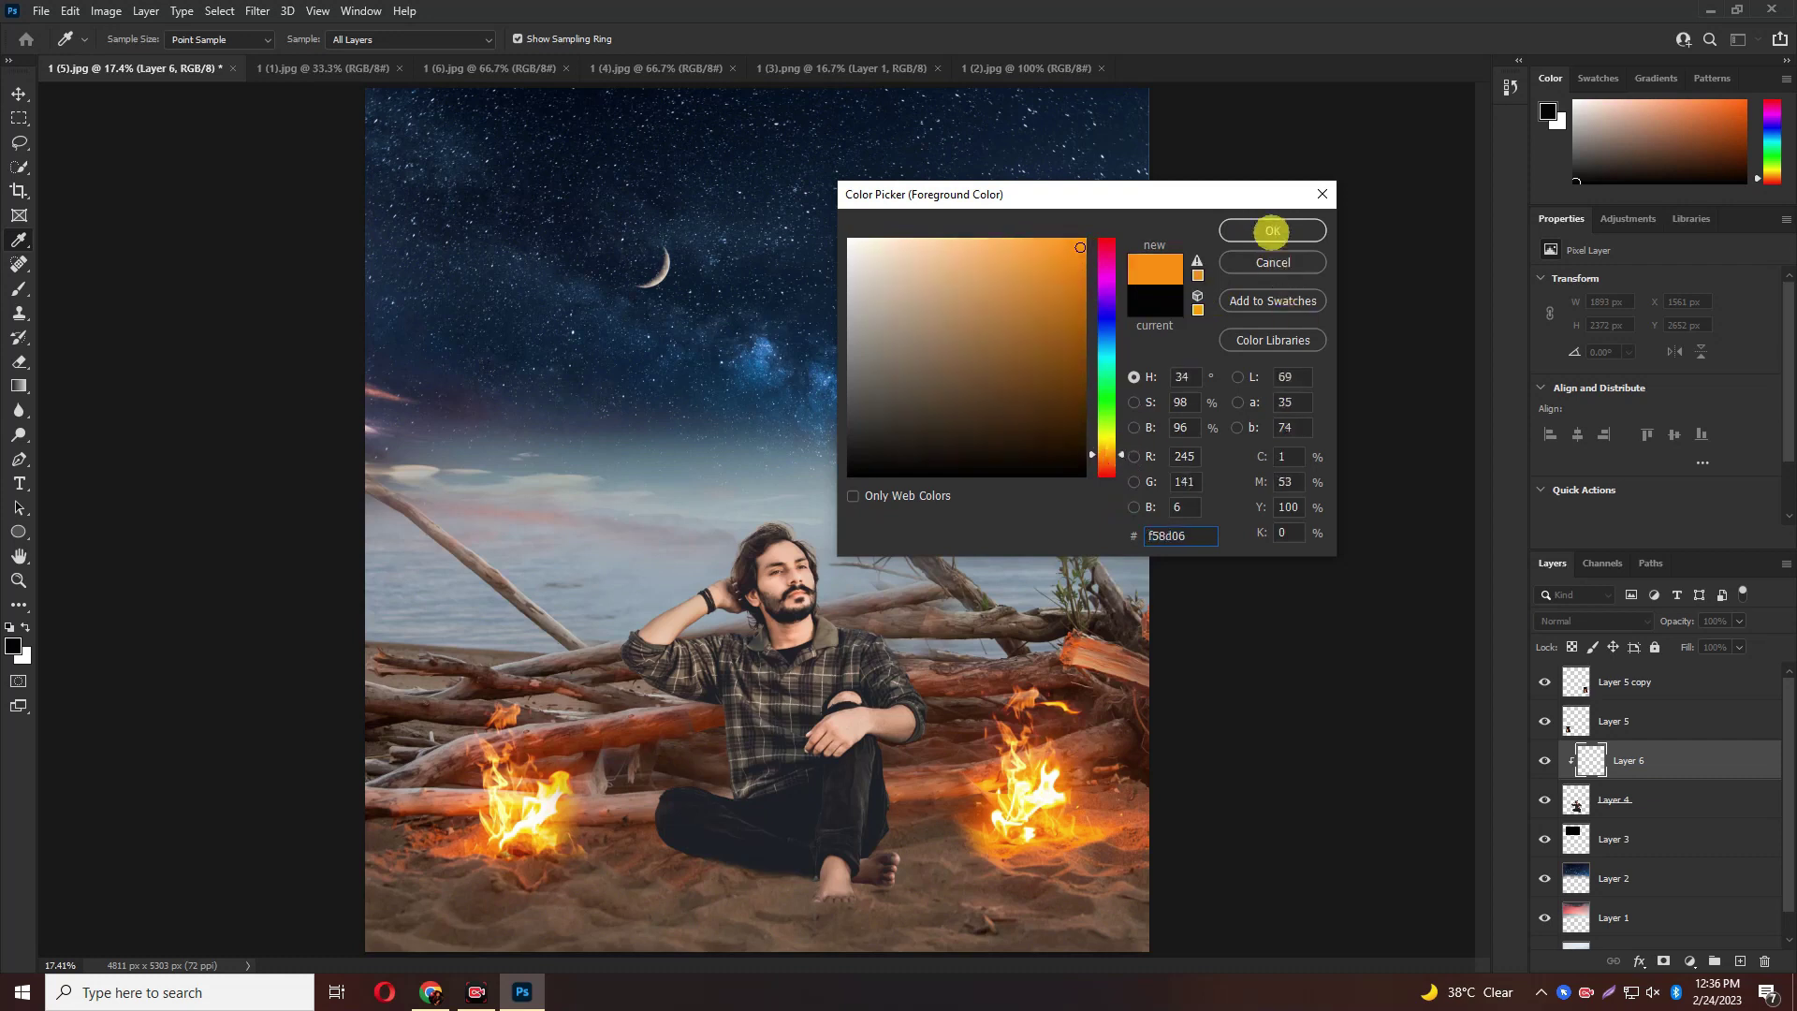
pyautogui.click(1271, 231)
pyautogui.press('b')
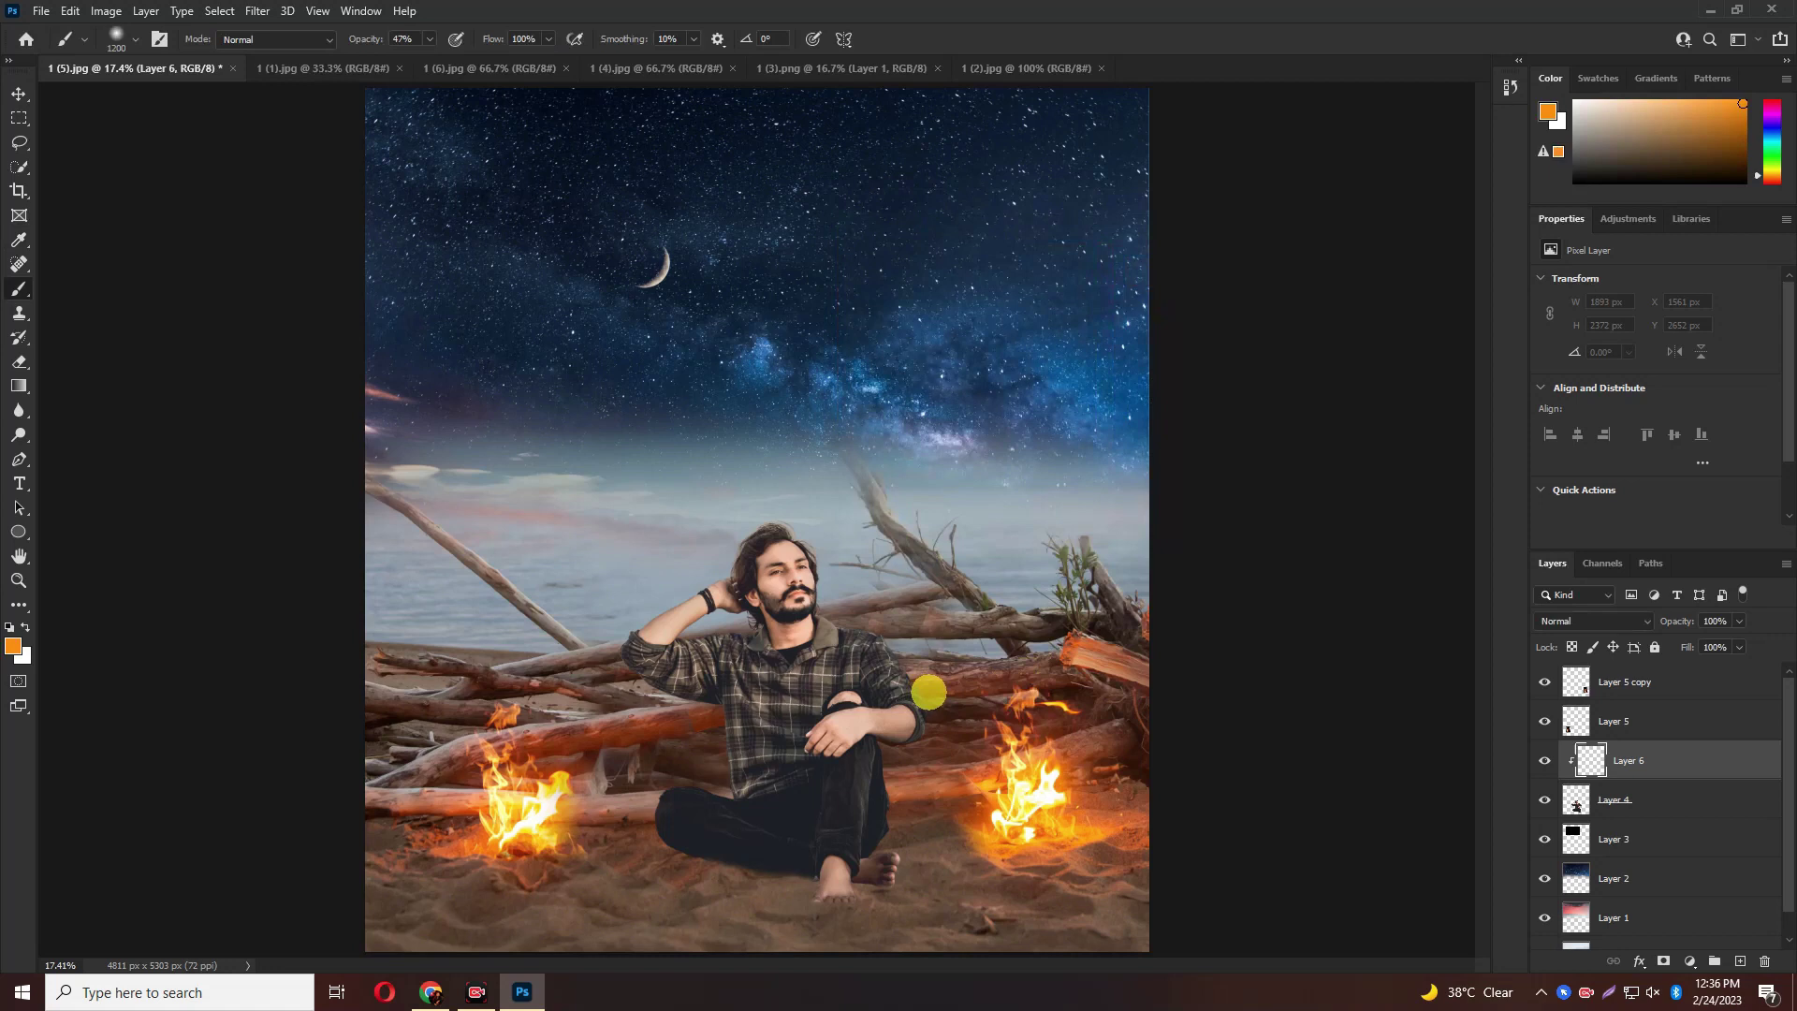
# Paint a soft orange glow along the man's sleeve edge facing the right fire
pyautogui.scroll(3, 936, 682)
pyautogui.scroll(2, 964, 688)
pyautogui.press('[')
pyautogui.press('[')
pyautogui.press('[')
pyautogui.moveTo(921, 594); pyautogui.dragTo(913, 796)
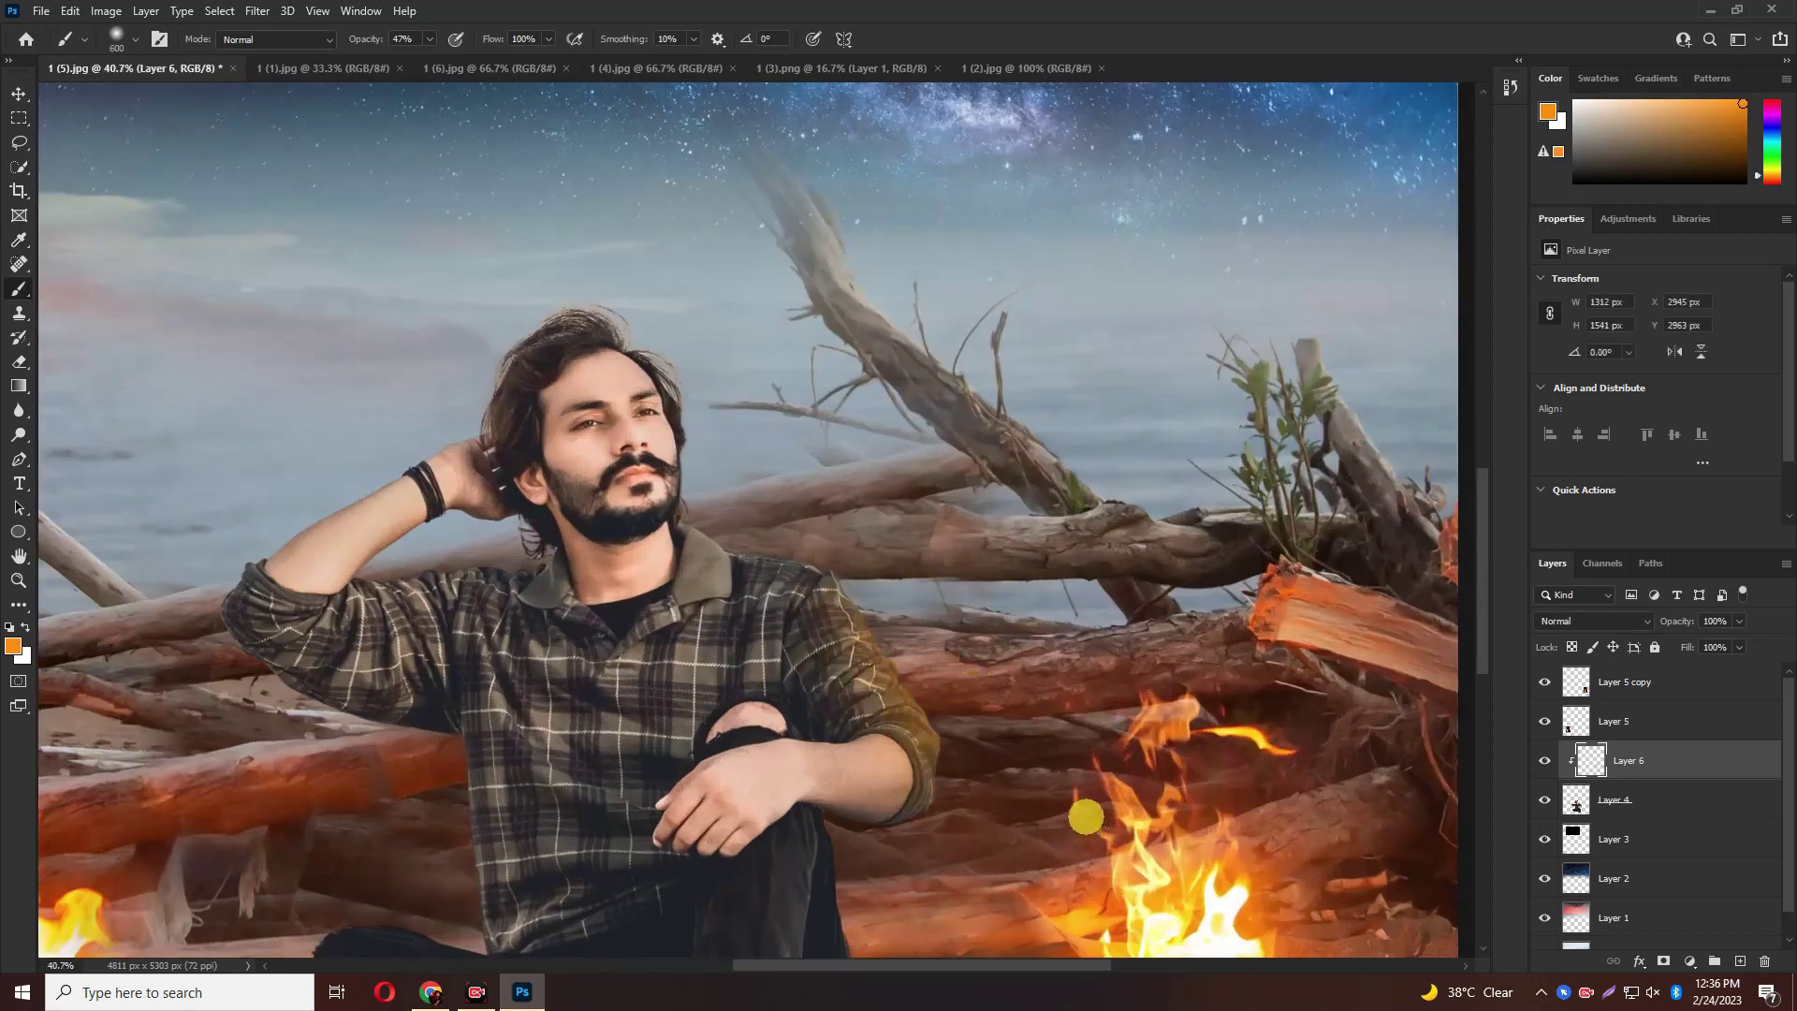
pyautogui.moveTo(1086, 817); pyautogui.dragTo(1083, 582)
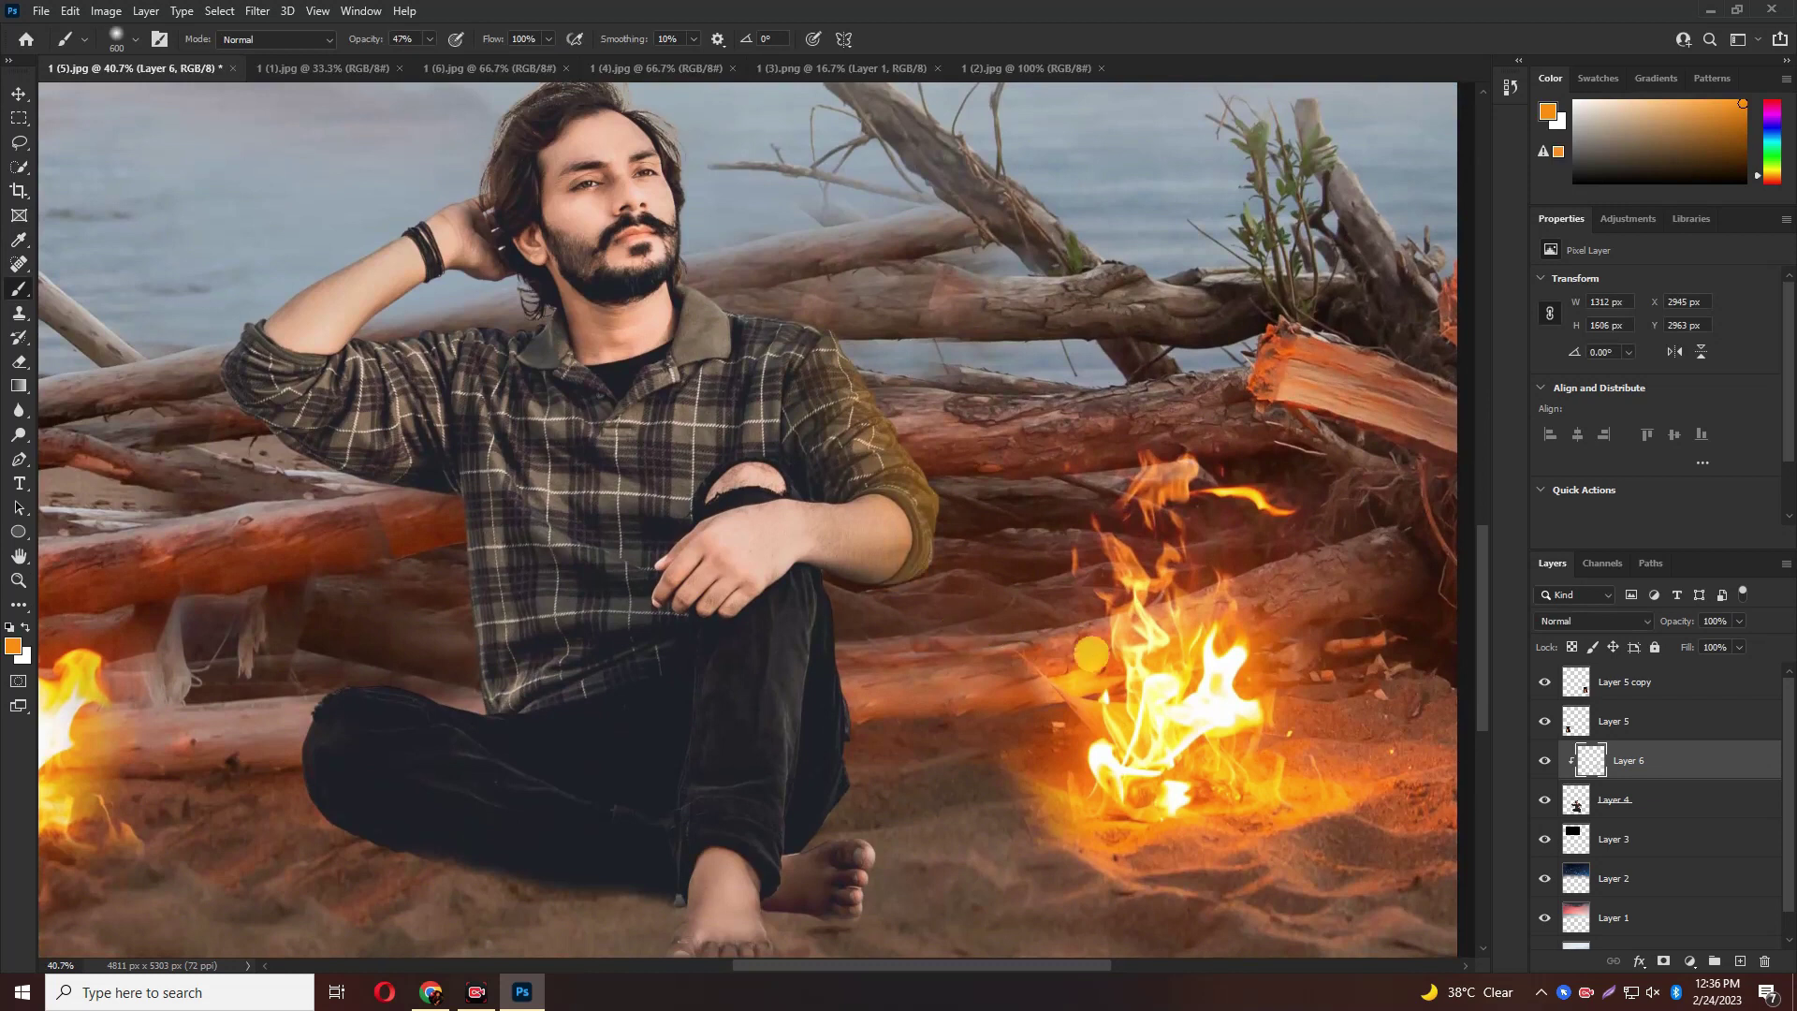
# With a size-400 brush, paint glow on the trouser edge, hem and big toe
pyautogui.scroll(3, 854, 610)
pyautogui.press('[')
pyautogui.press('[')
pyautogui.press('[')
pyautogui.press('[')
pyautogui.press('[')
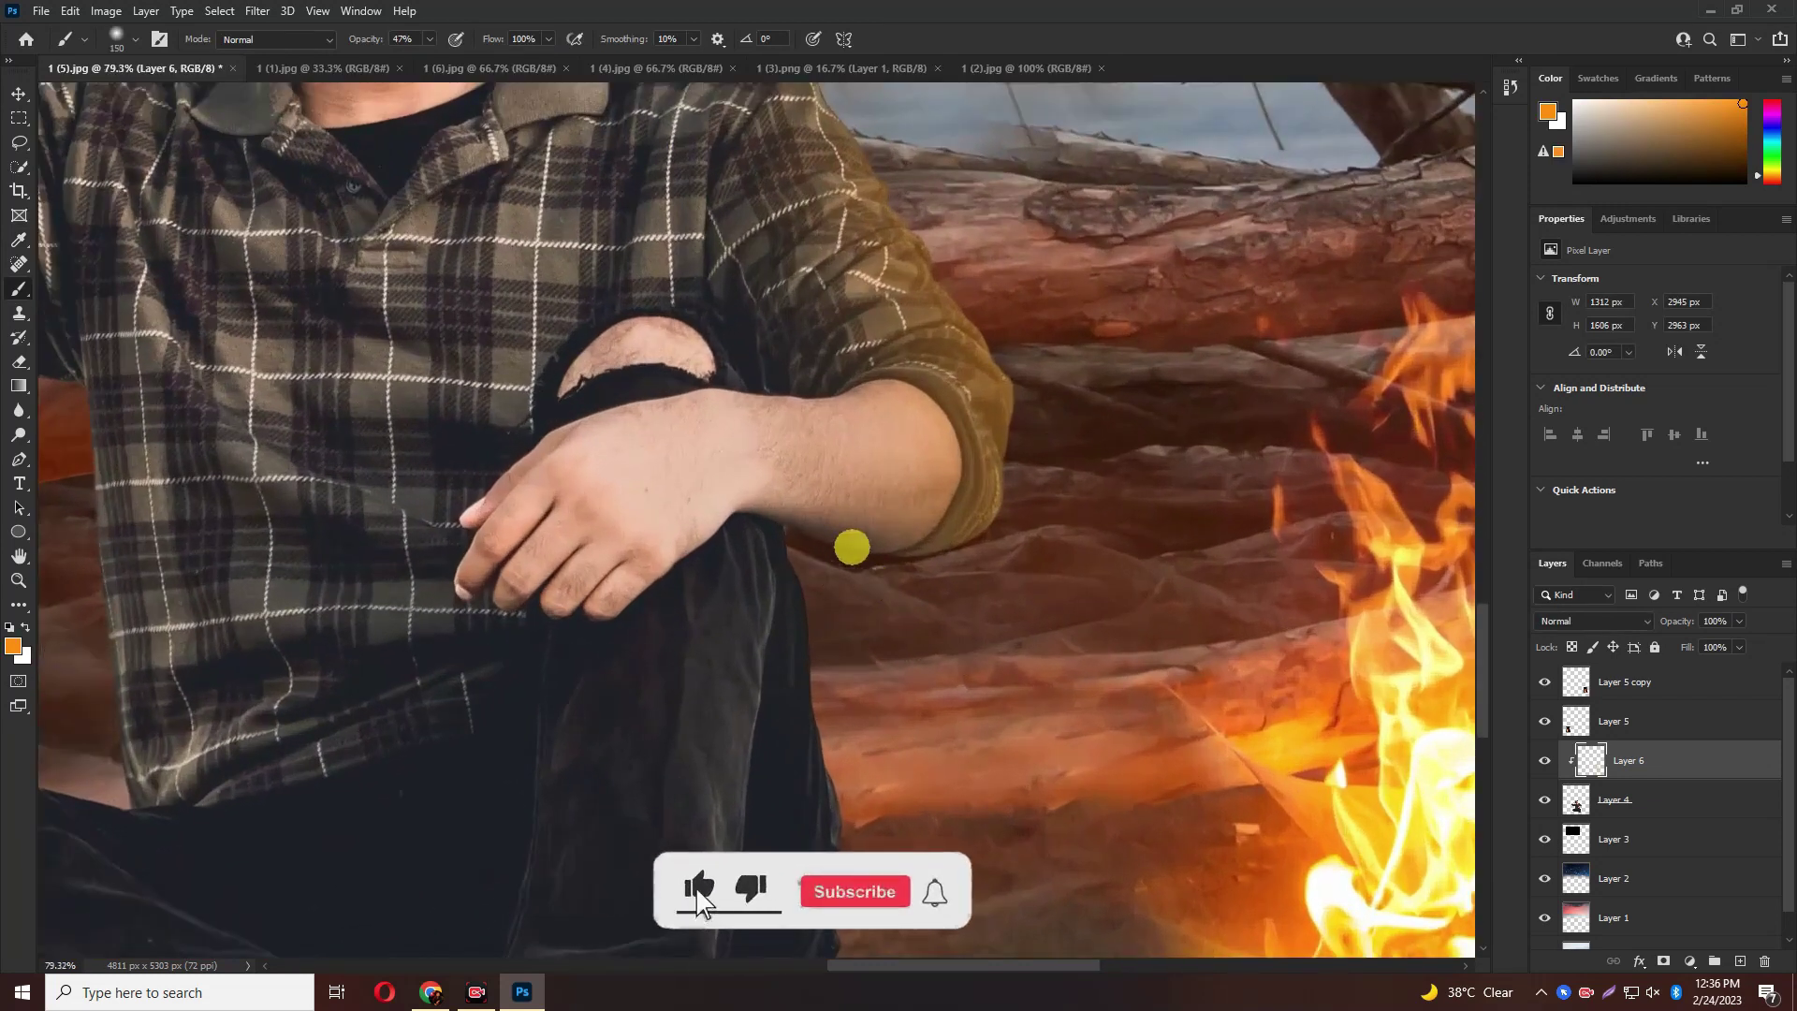
pyautogui.press(']')
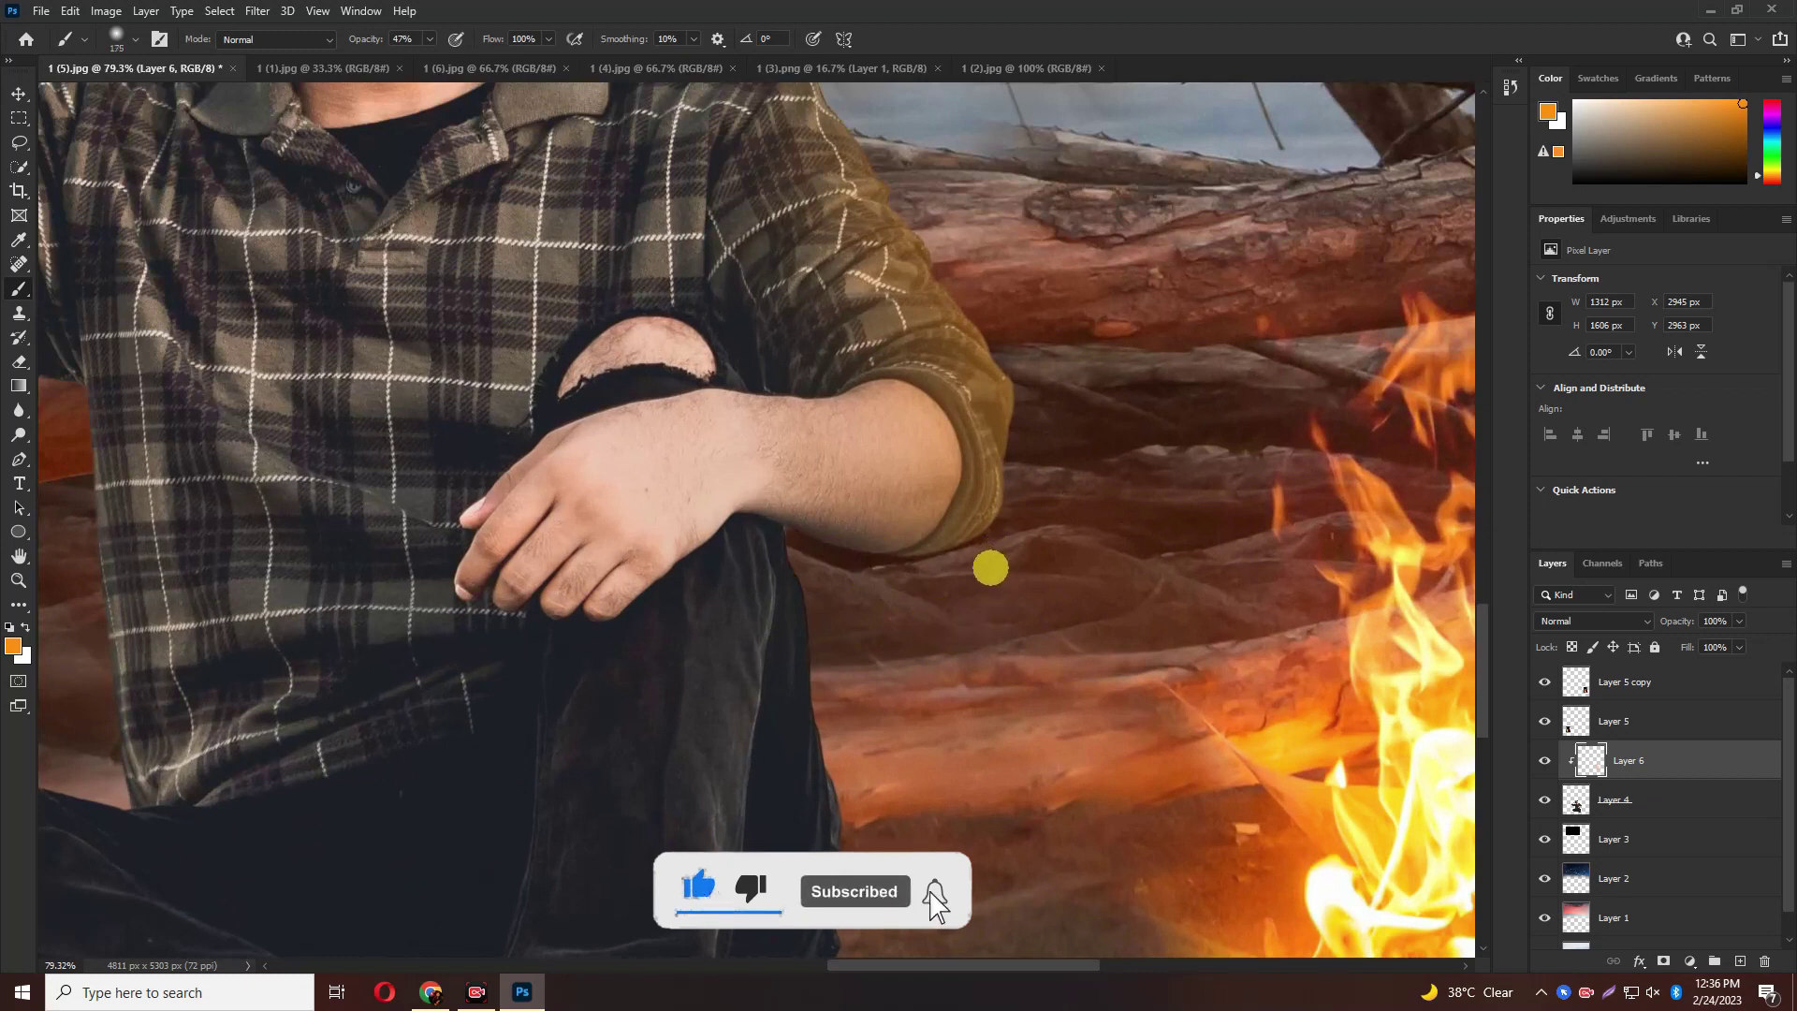
pyautogui.press(']')
pyautogui.press(']')
pyautogui.press(']')
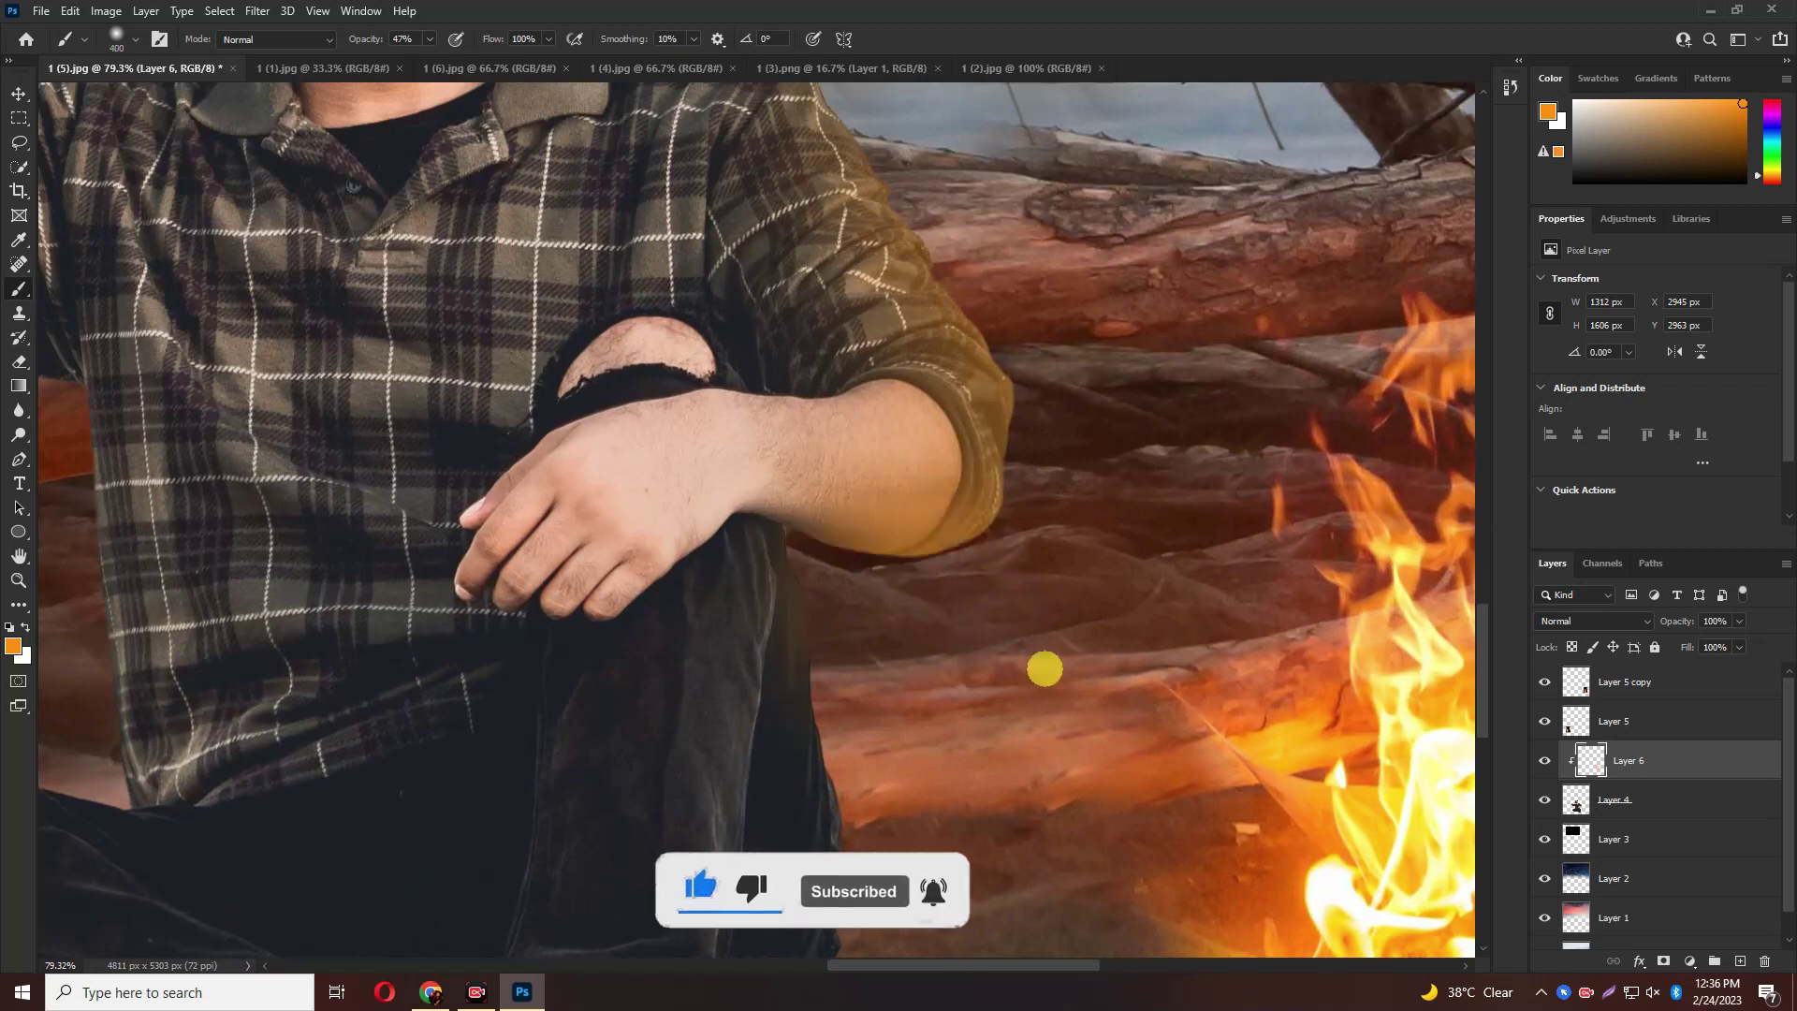
pyautogui.moveTo(1028, 762); pyautogui.dragTo(1051, 608)
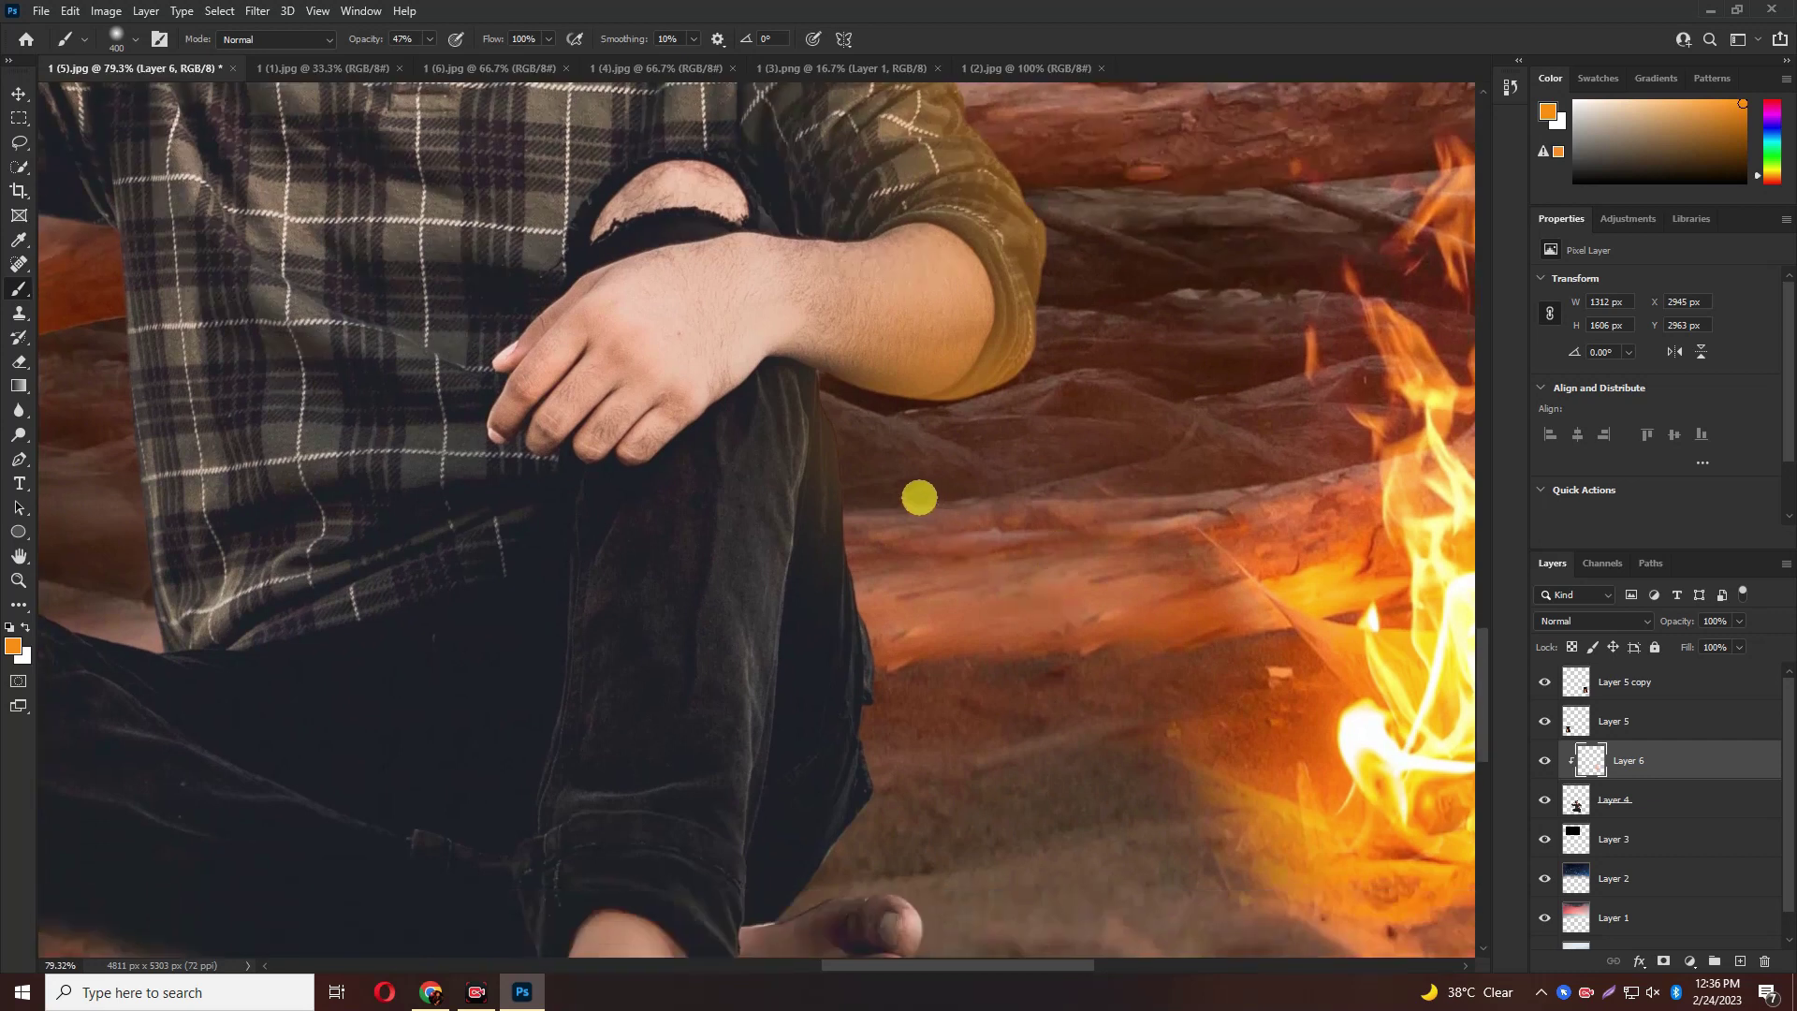
pyautogui.moveTo(918, 497); pyautogui.dragTo(1037, 805)
pyautogui.scroll(-3, 1030, 570)
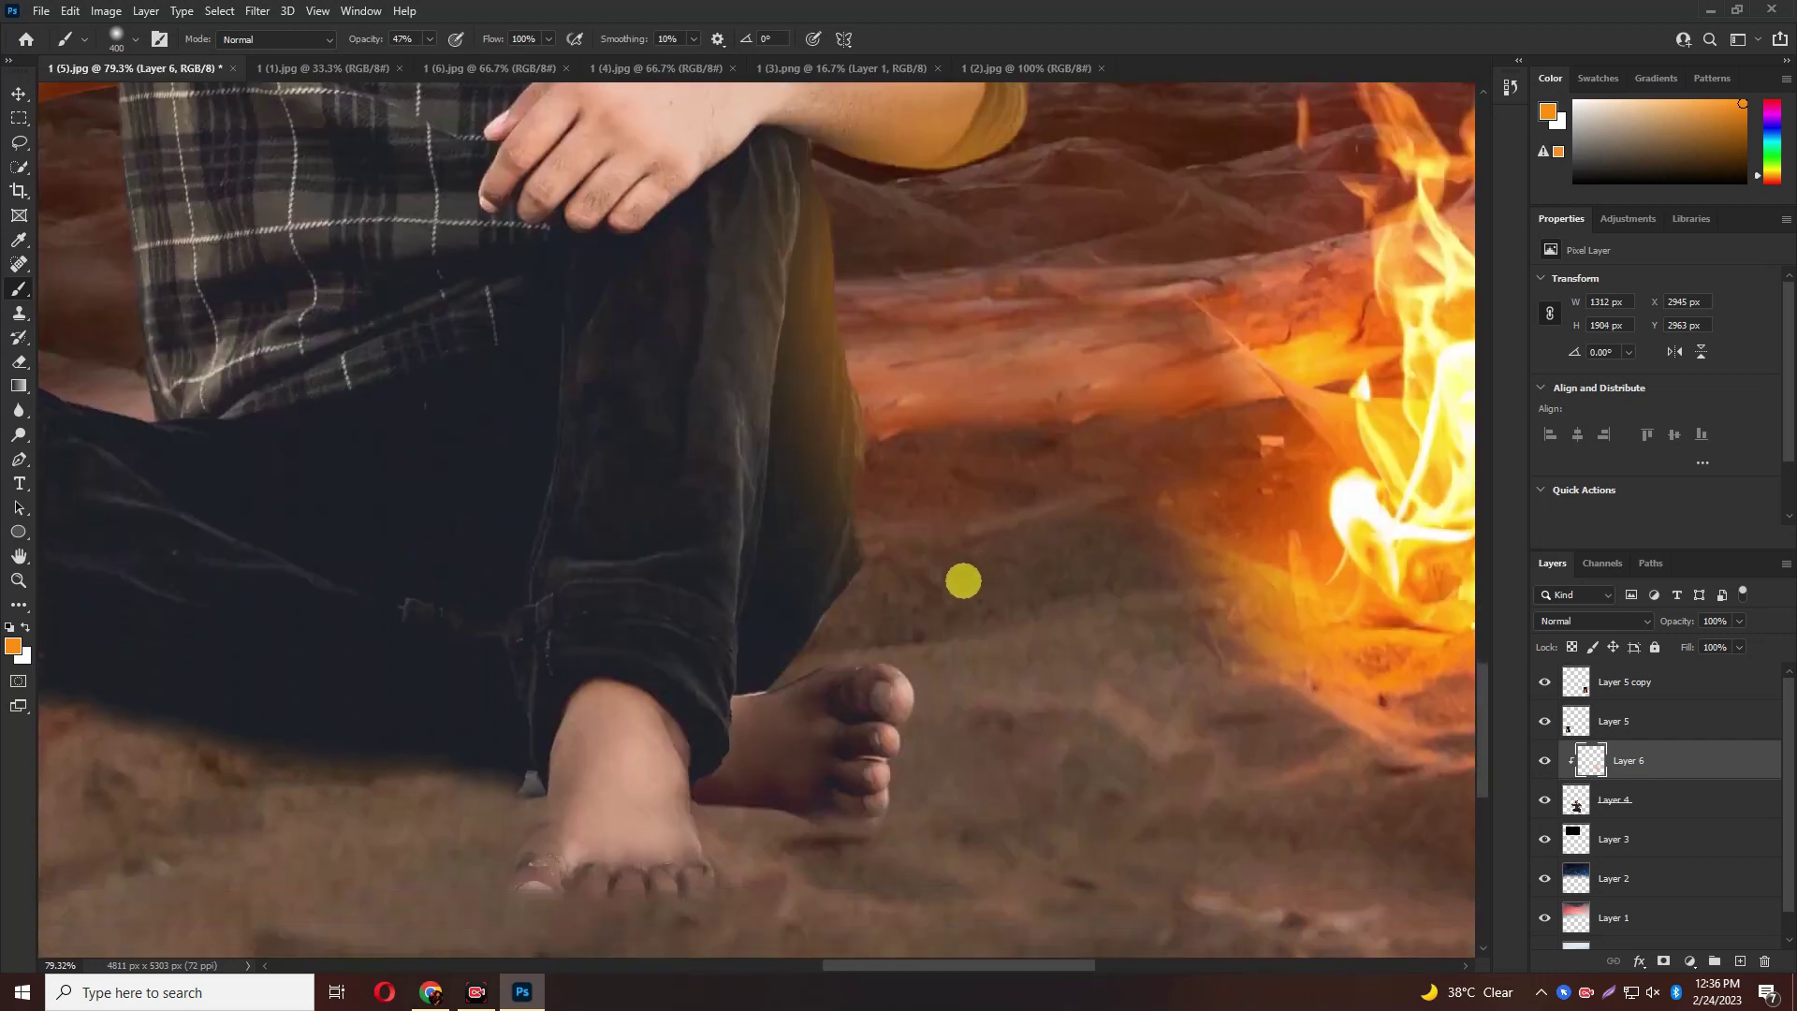
pyautogui.moveTo(932, 548); pyautogui.dragTo(986, 662)
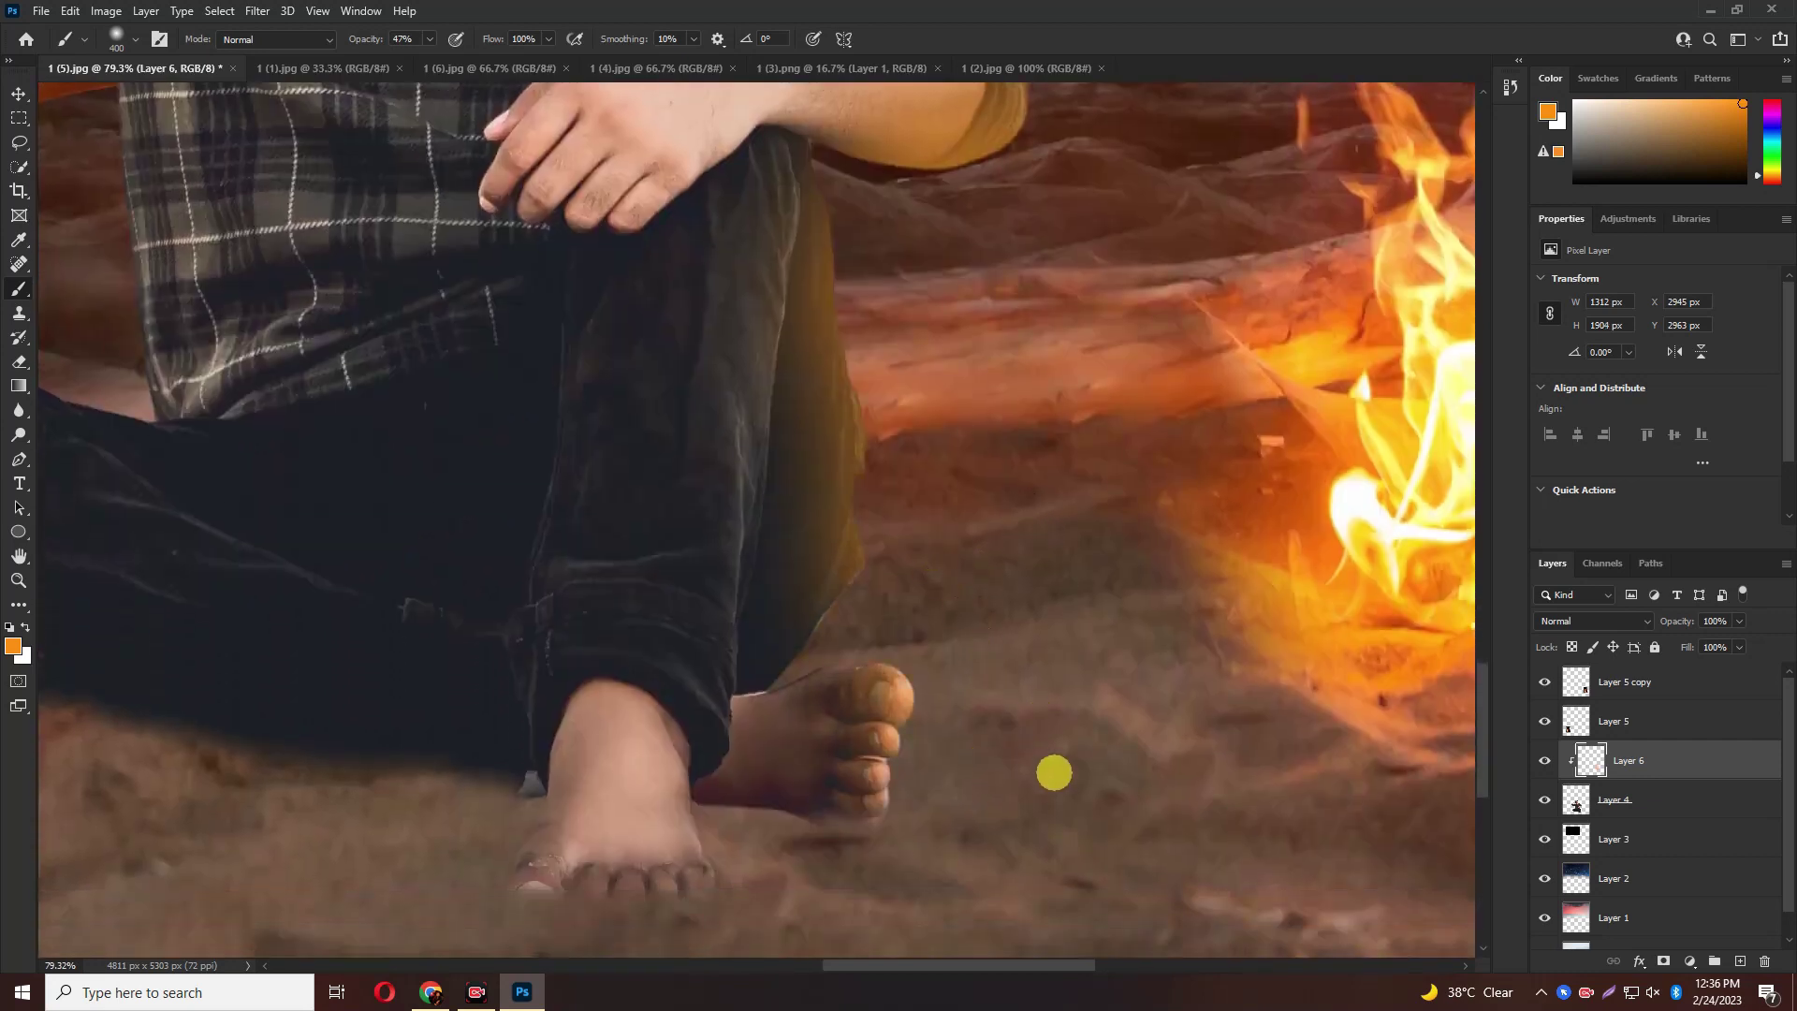
pyautogui.moveTo(967, 734); pyautogui.dragTo(1005, 725)
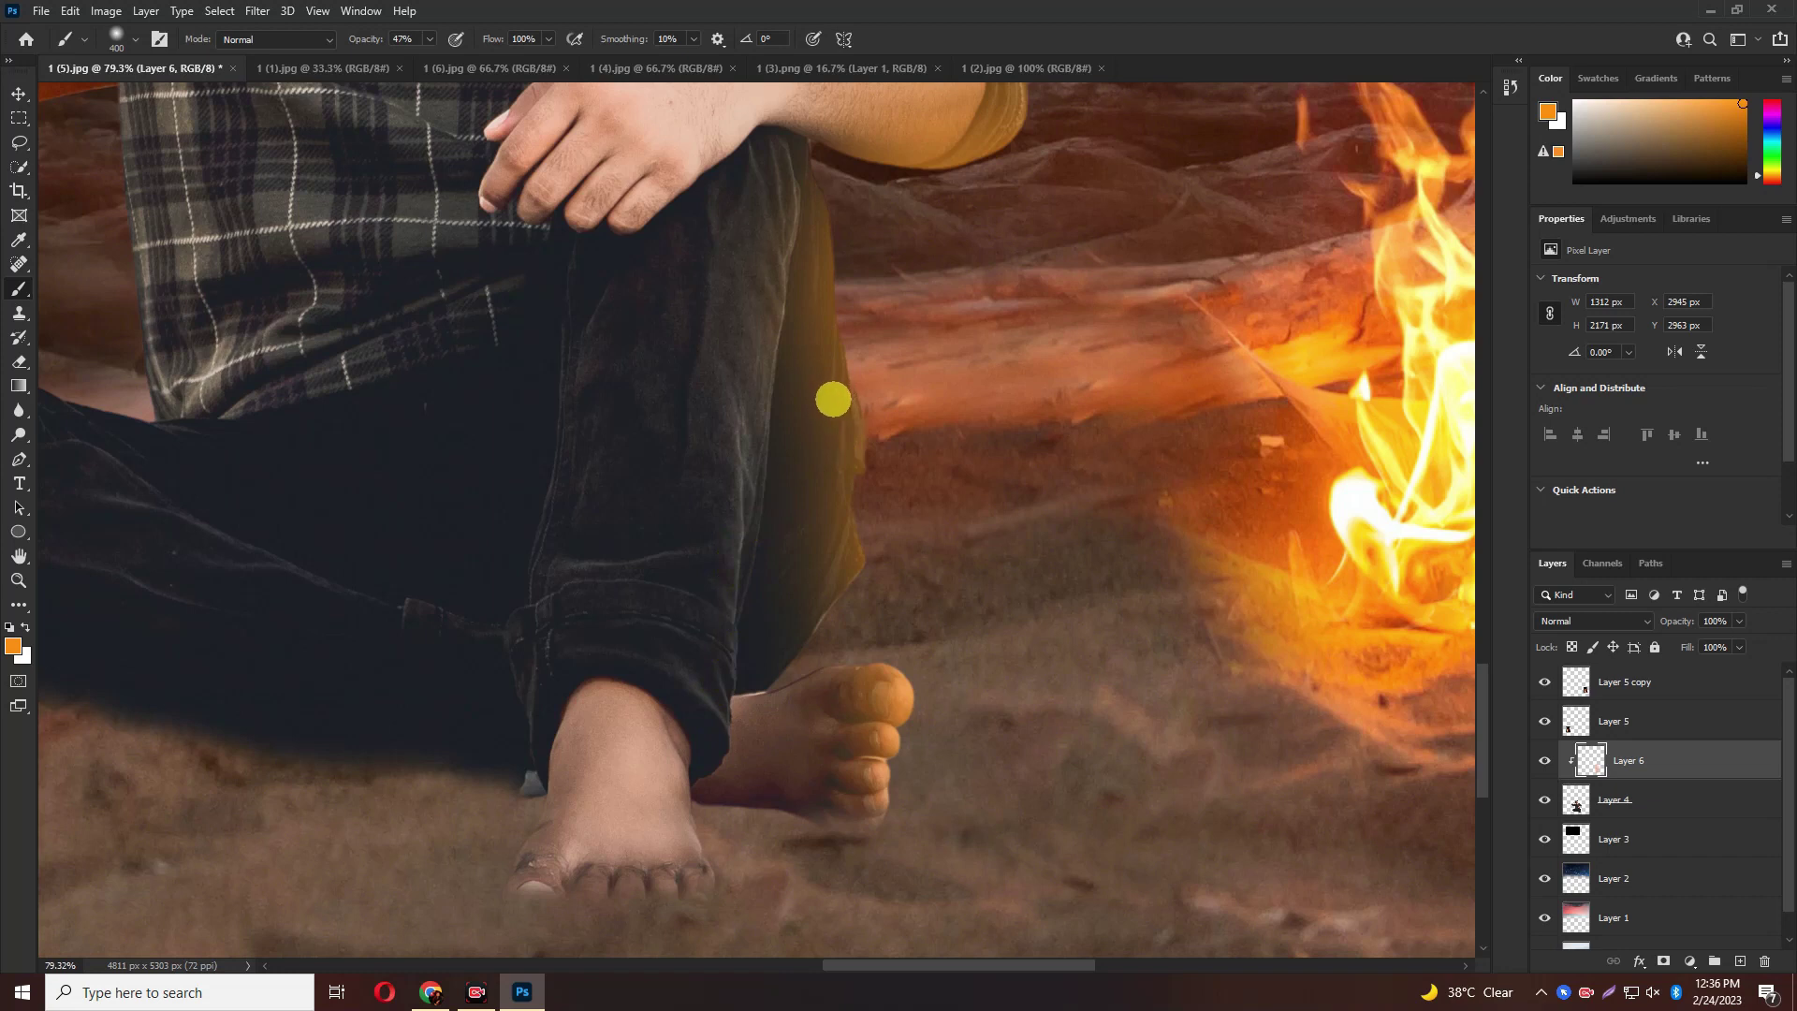
# Reselect the Brush tool at size 500 and fit the whole composition on screen
pyautogui.press('p')
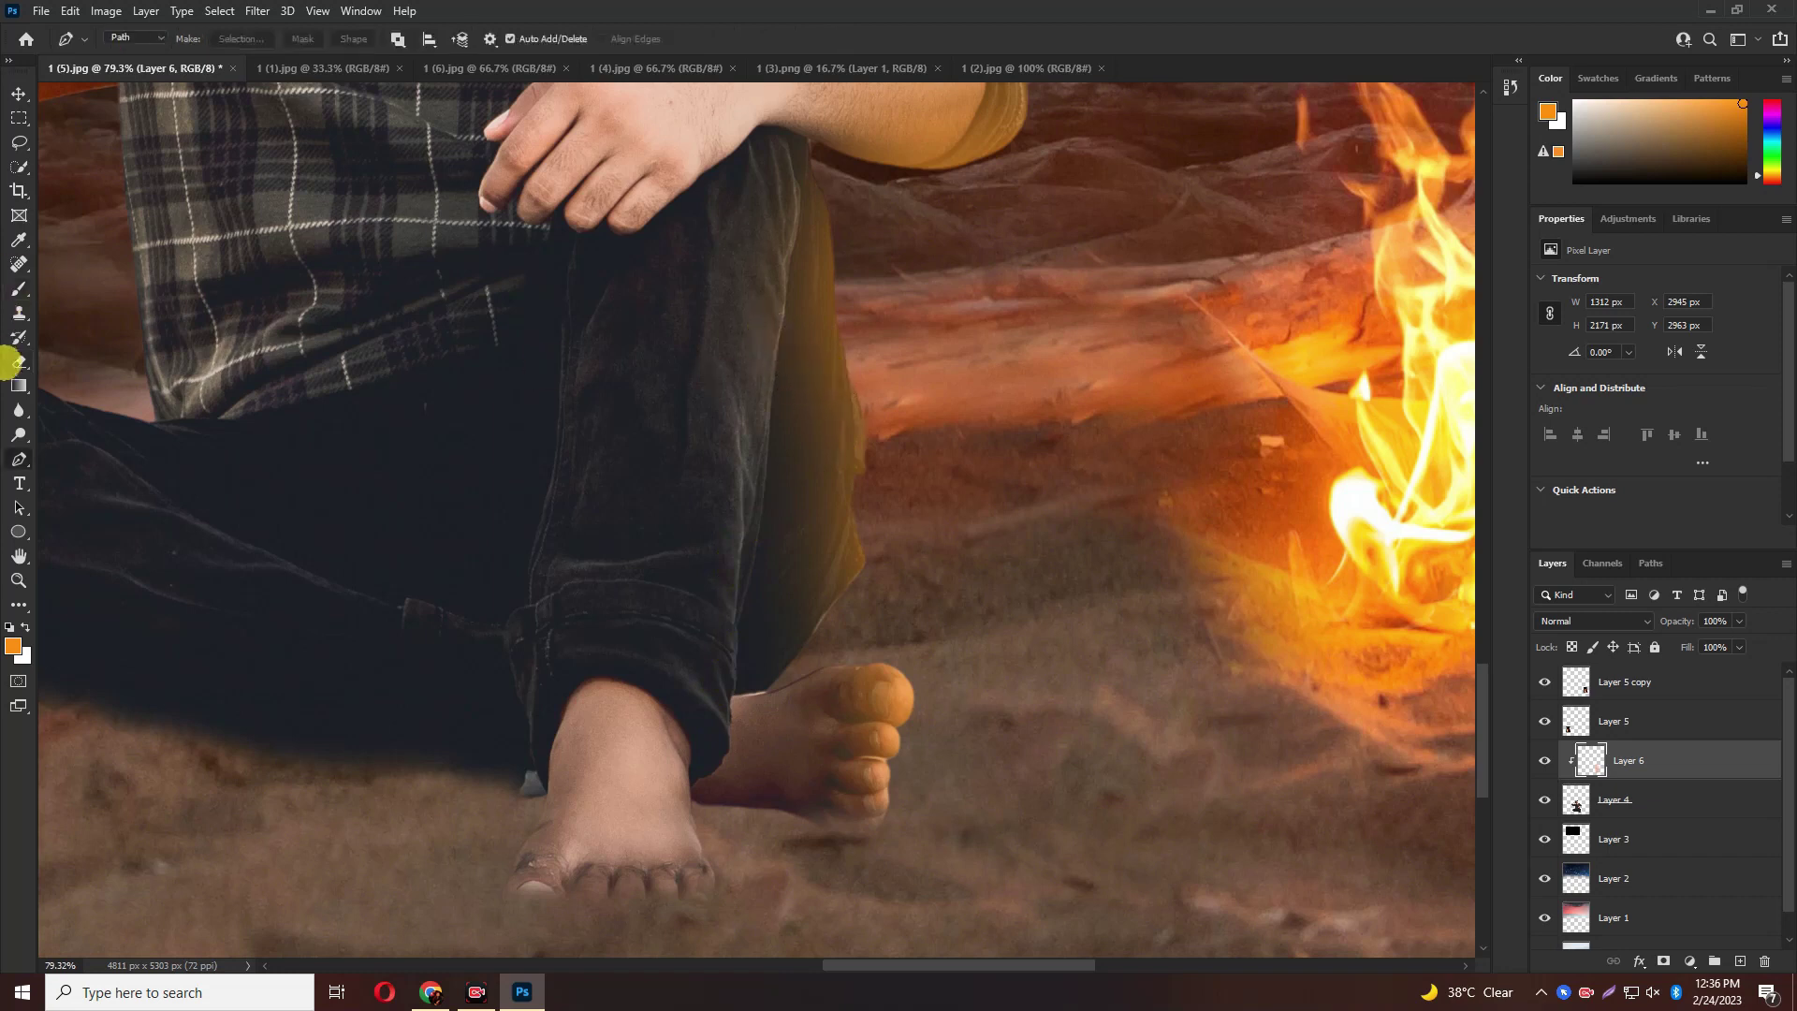
pyautogui.click(20, 363)
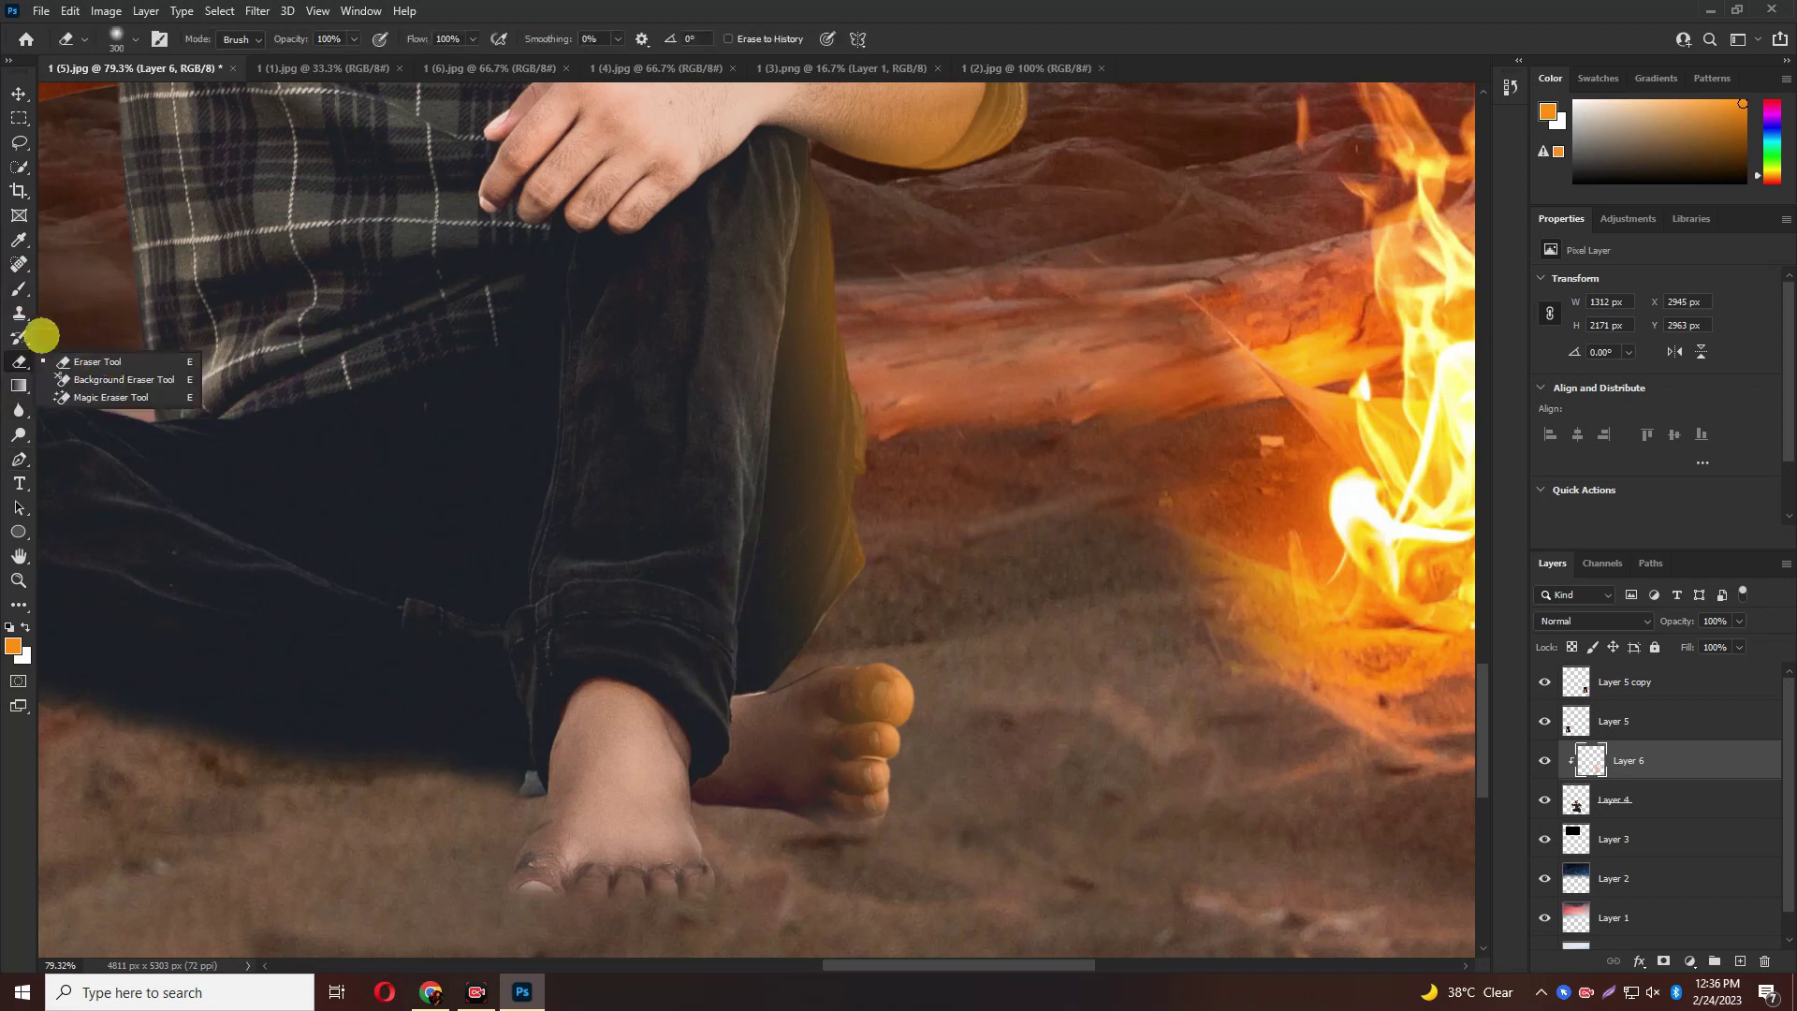
pyautogui.click(15, 285)
pyautogui.click(94, 289)
pyautogui.press(']')
pyautogui.press(']')
pyautogui.hotkey('ctrl', '0')
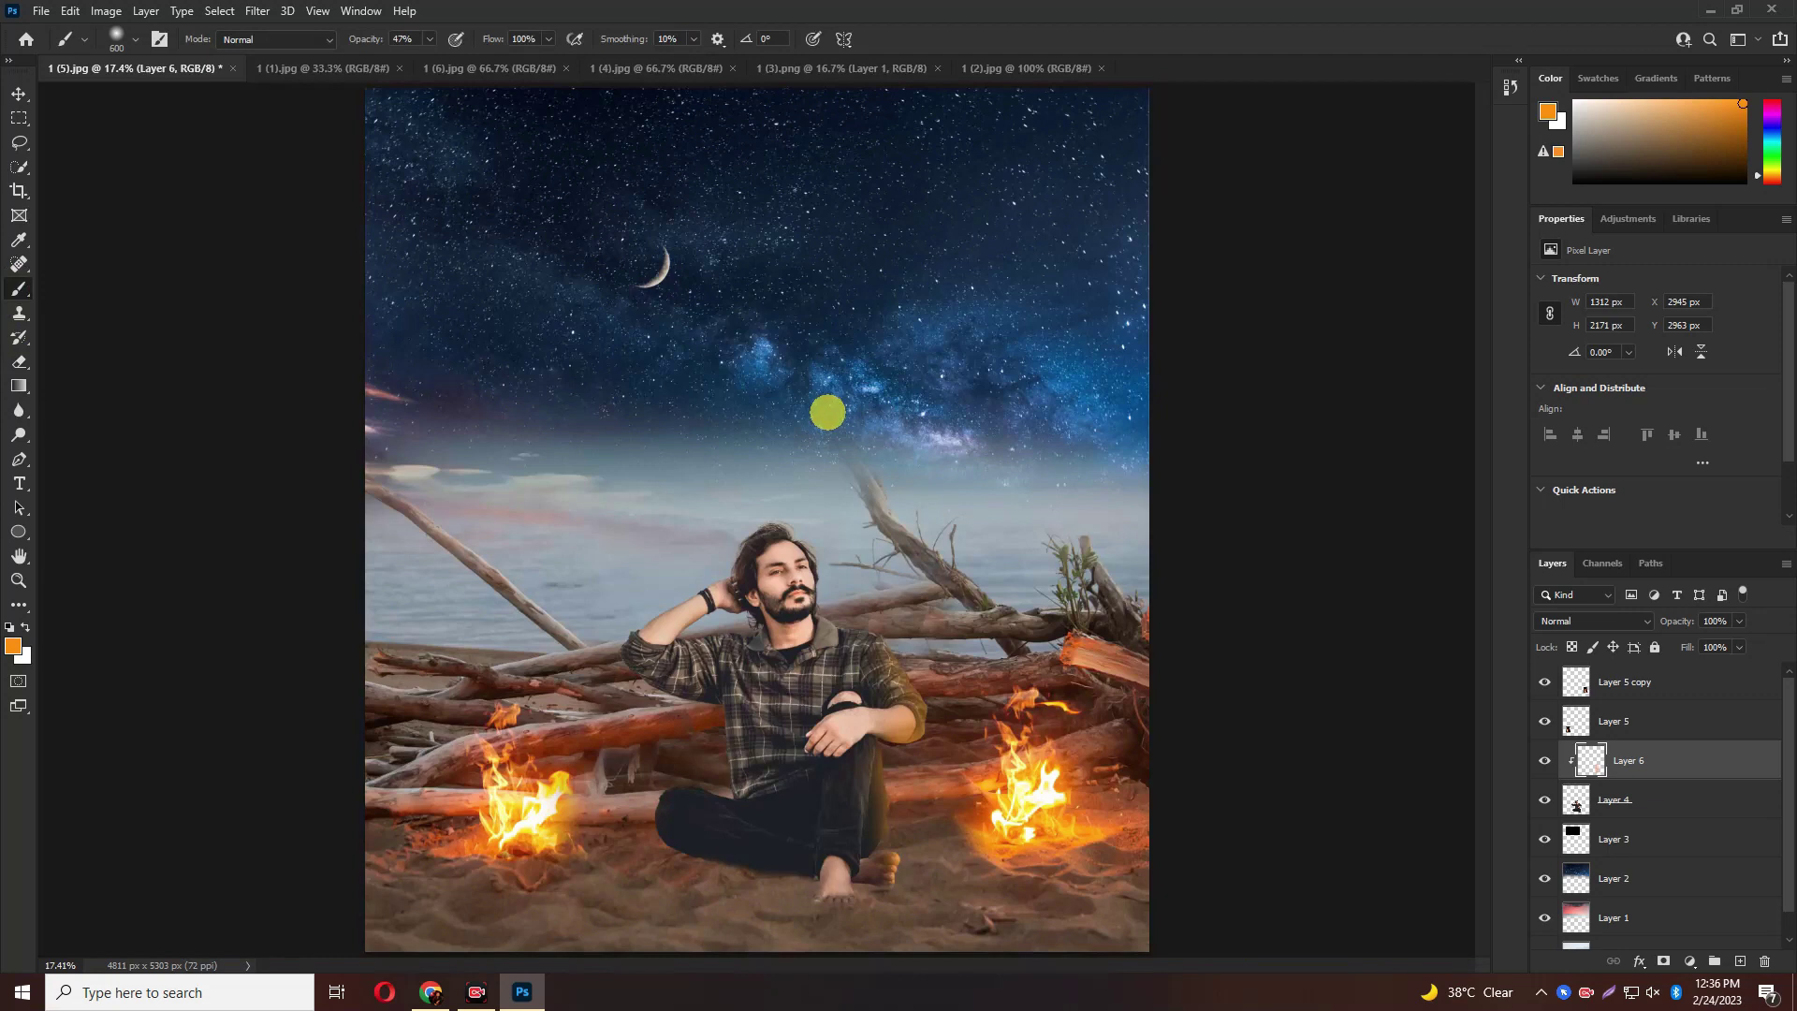
# Zoomed in, paint golden glow on Layer 6 along the left sleeve, trouser edge and shirt edge
pyautogui.scroll(2, 755, 795)
pyautogui.scroll(2, 754, 795)
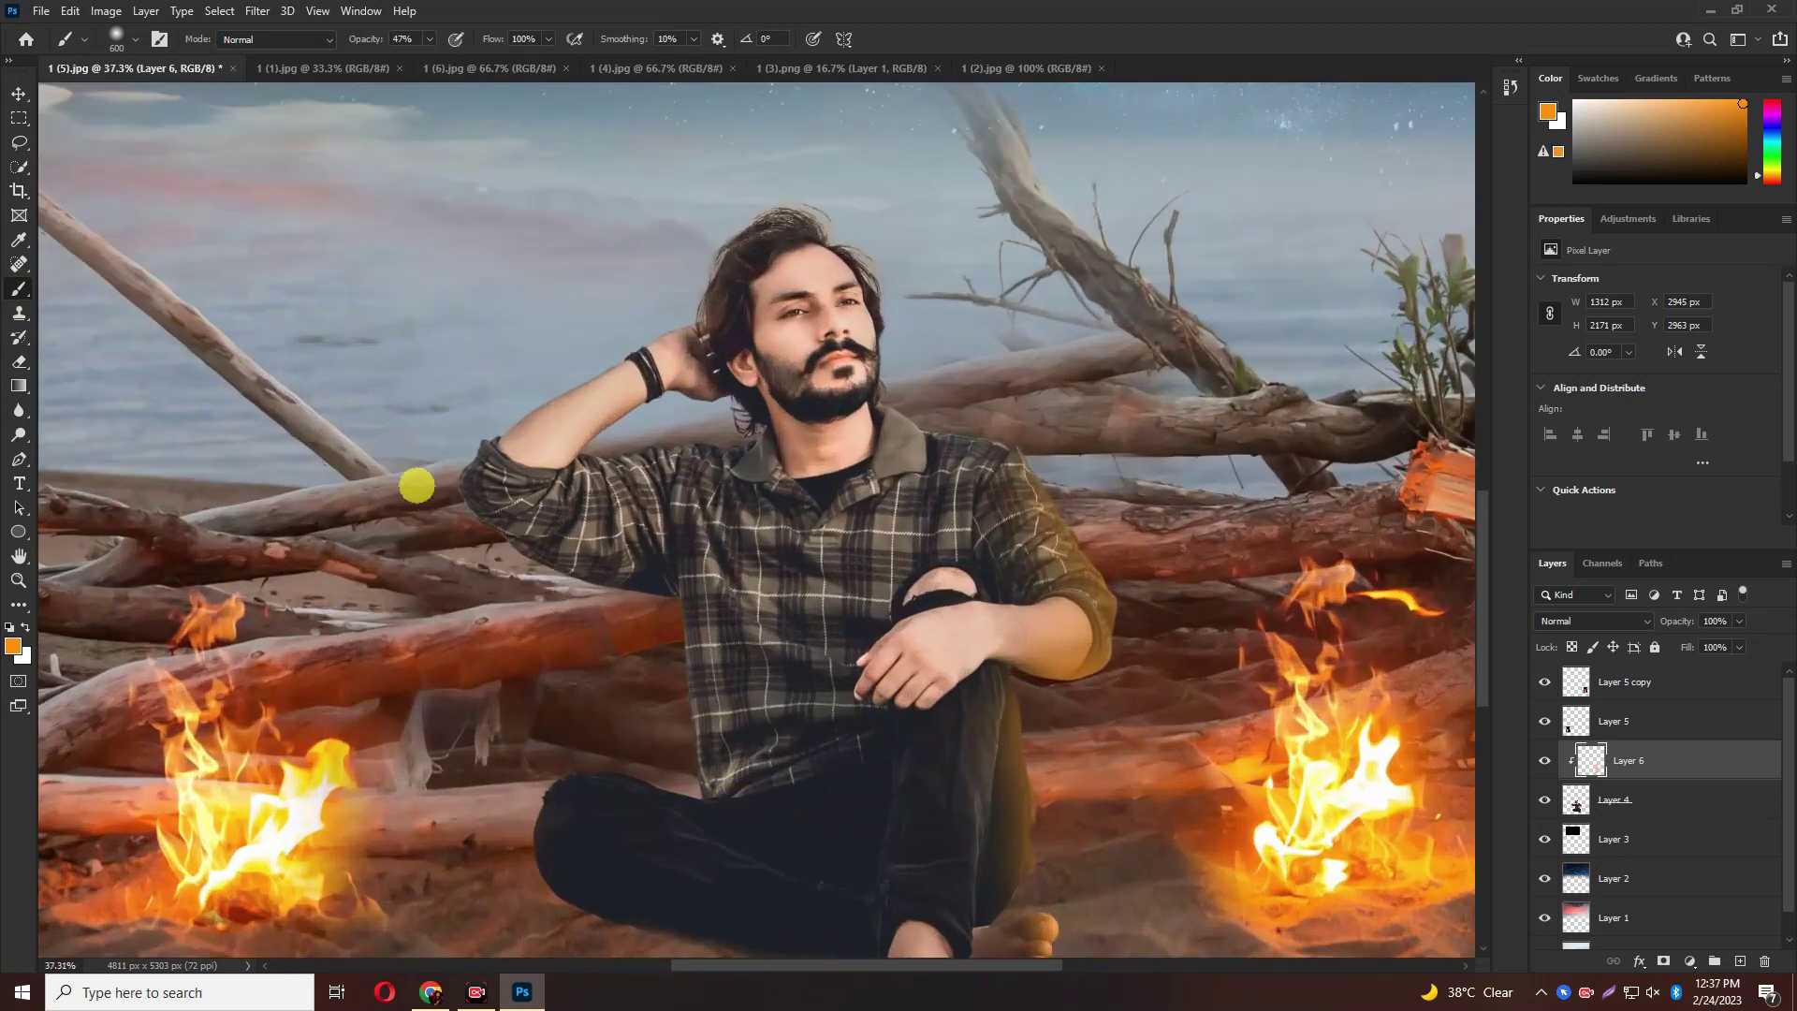
pyautogui.moveTo(399, 482)
pyautogui.mouseDown()
pyautogui.moveTo(611, 647)
pyautogui.moveTo(609, 710)
pyautogui.mouseUp()
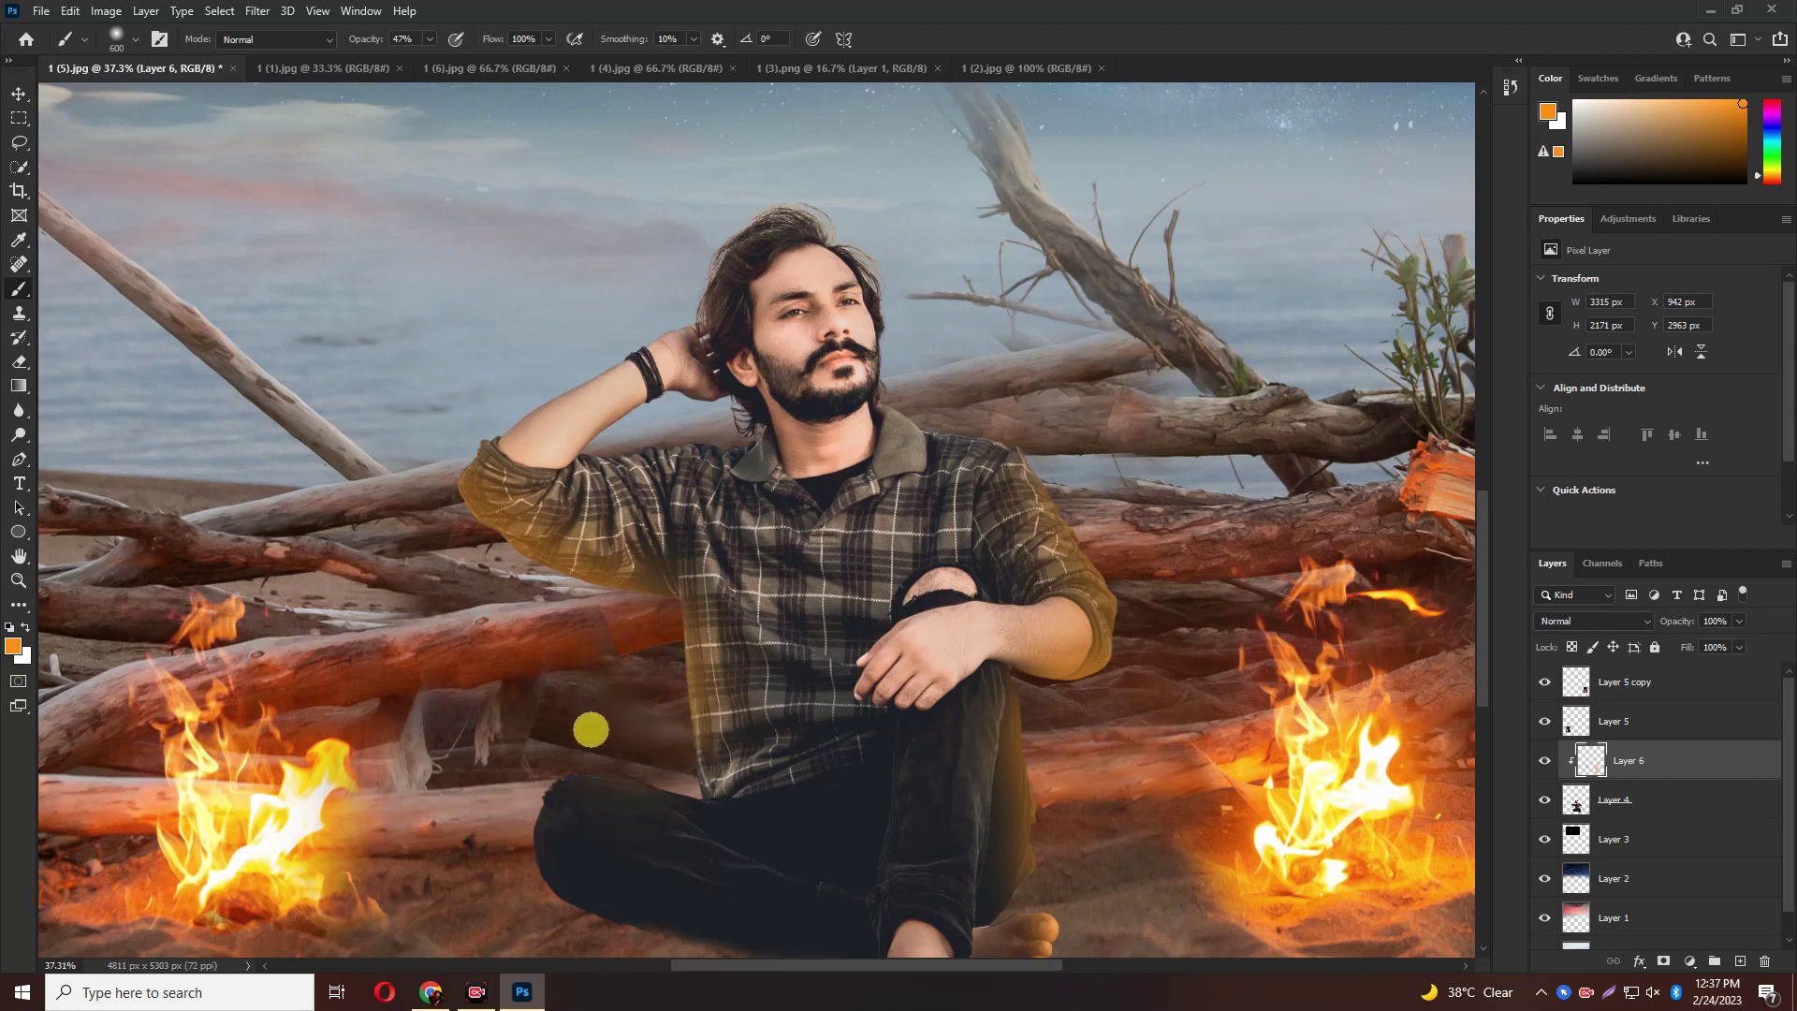
pyautogui.moveTo(494, 722); pyautogui.dragTo(507, 929)
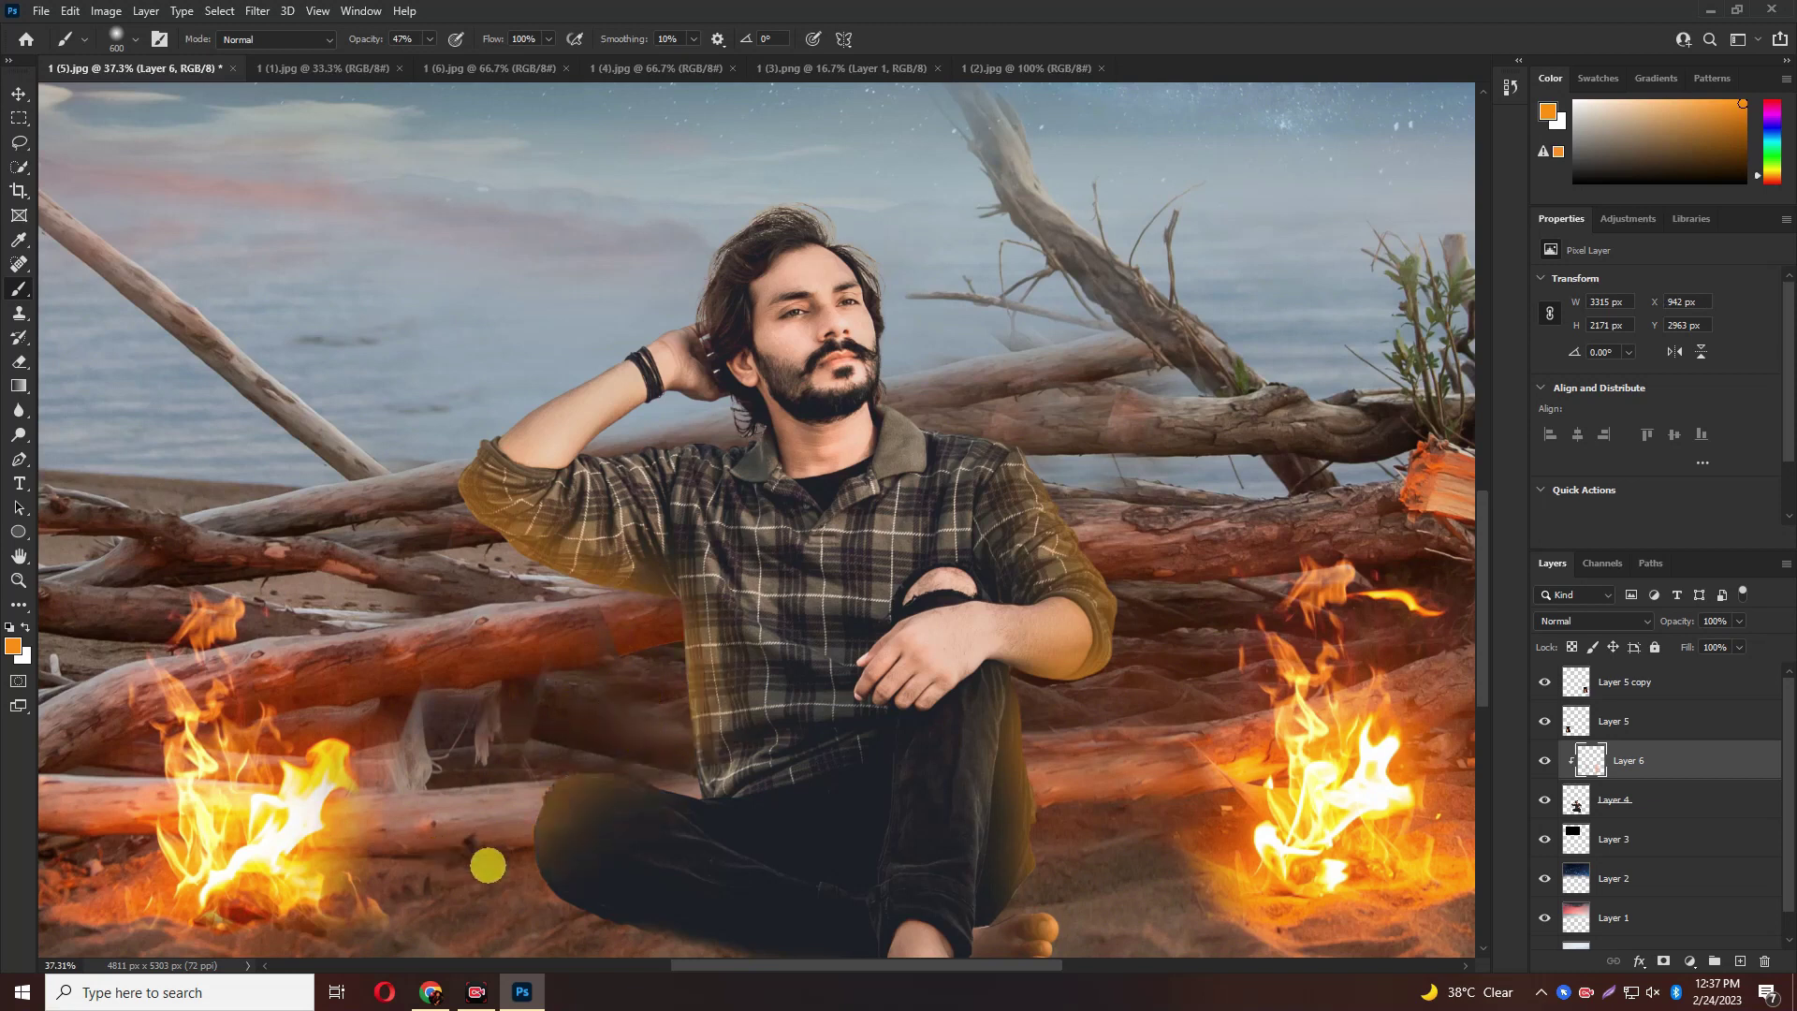
pyautogui.scroll(-2, 441, 642)
pyautogui.scroll(-1, 441, 643)
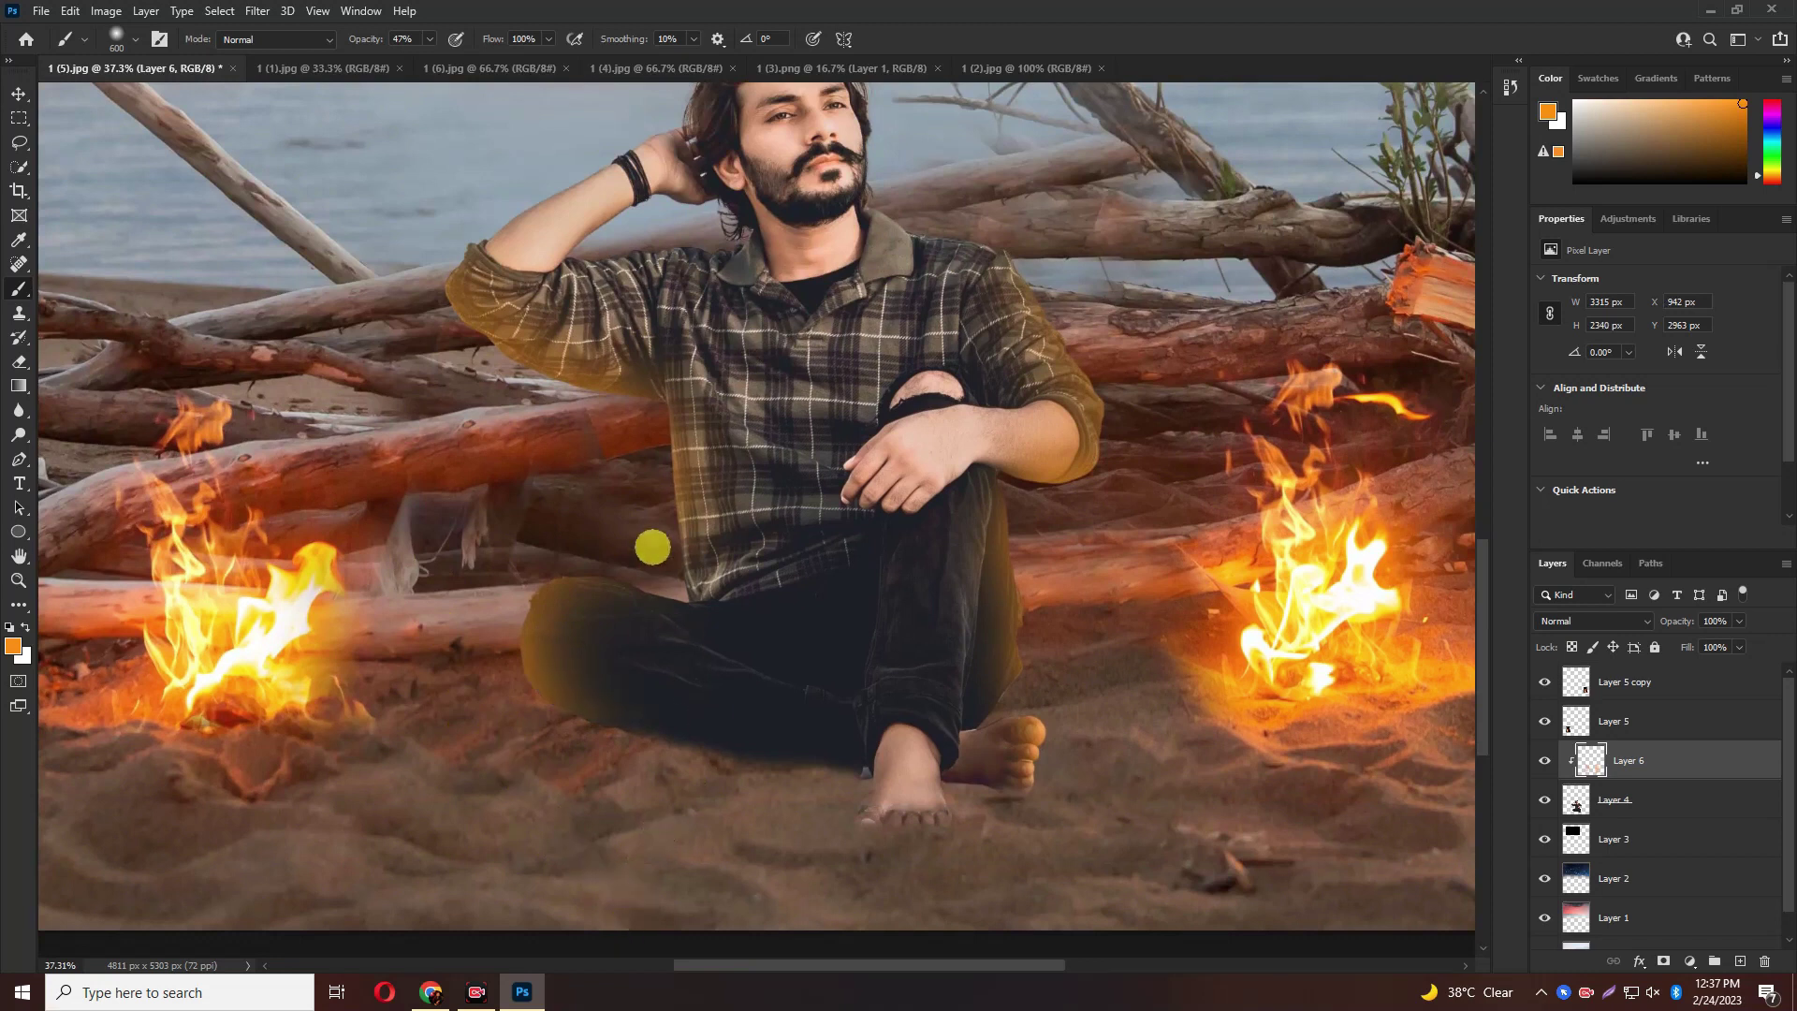
pyautogui.moveTo(650, 542); pyautogui.dragTo(683, 570)
# At full-image view, add a broad soft orange stroke over the man with a 500 brush
pyautogui.press('[')
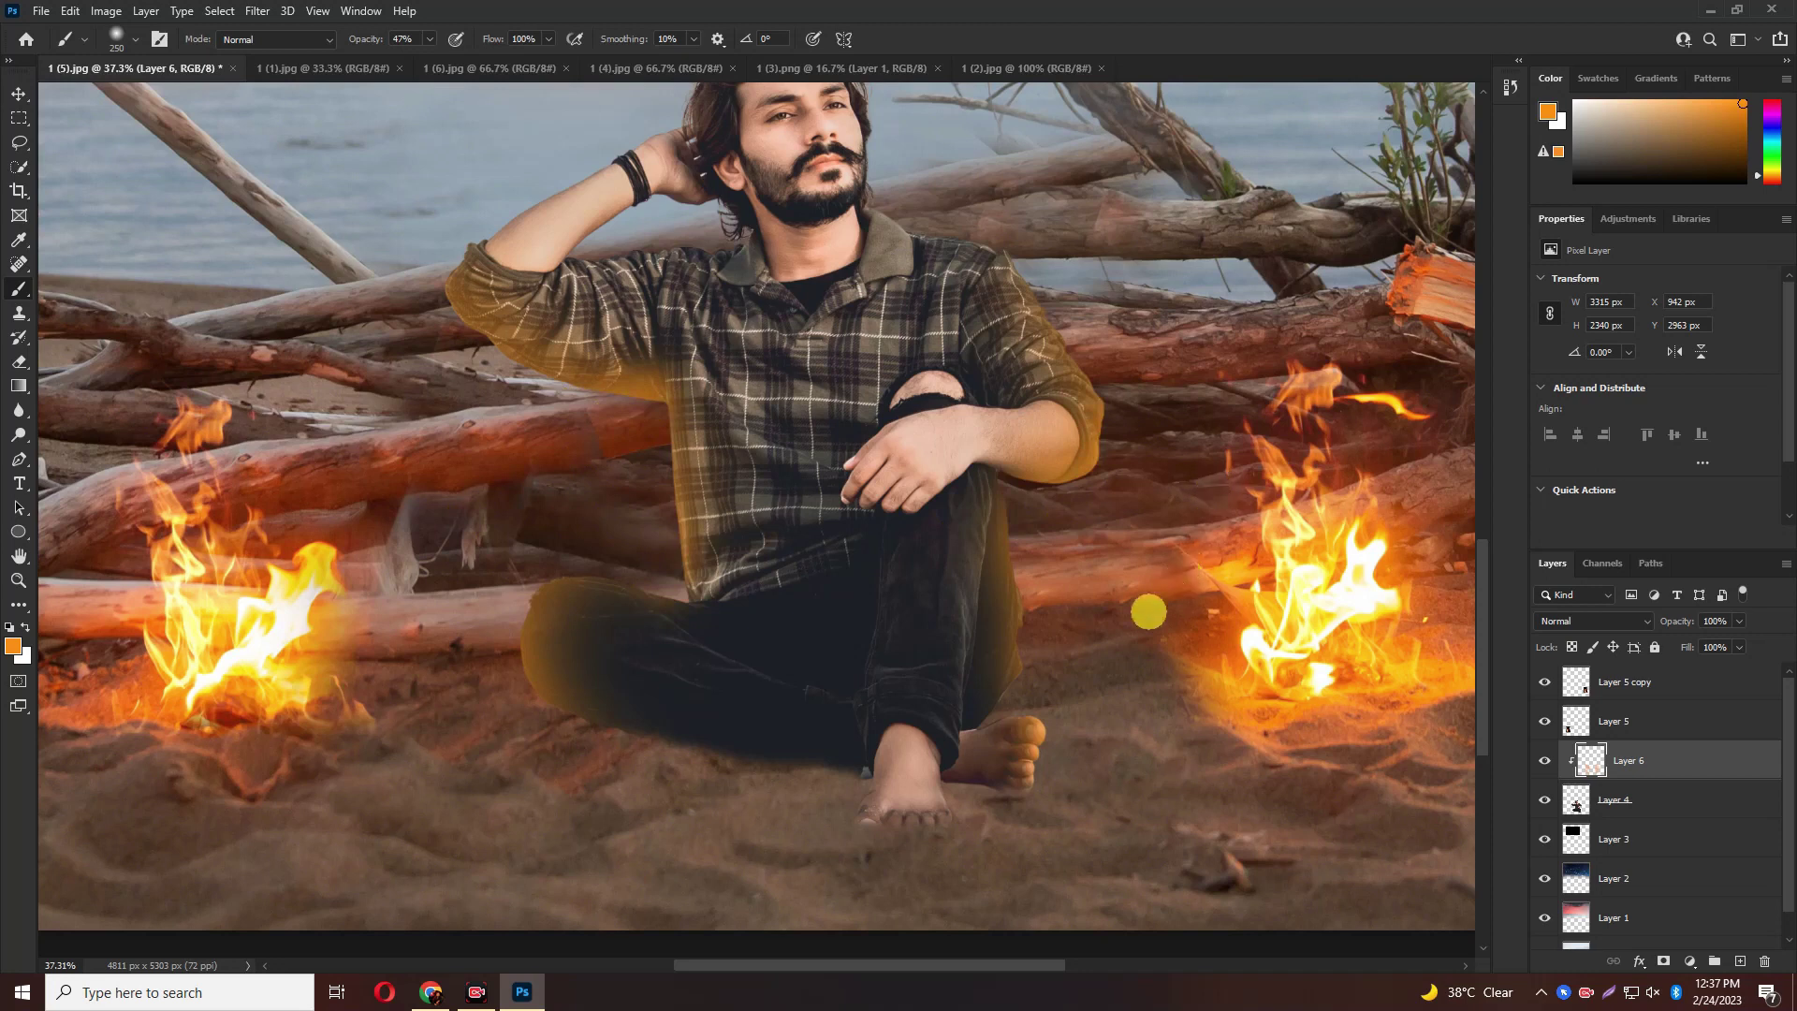
pyautogui.hotkey('ctrl', '0')
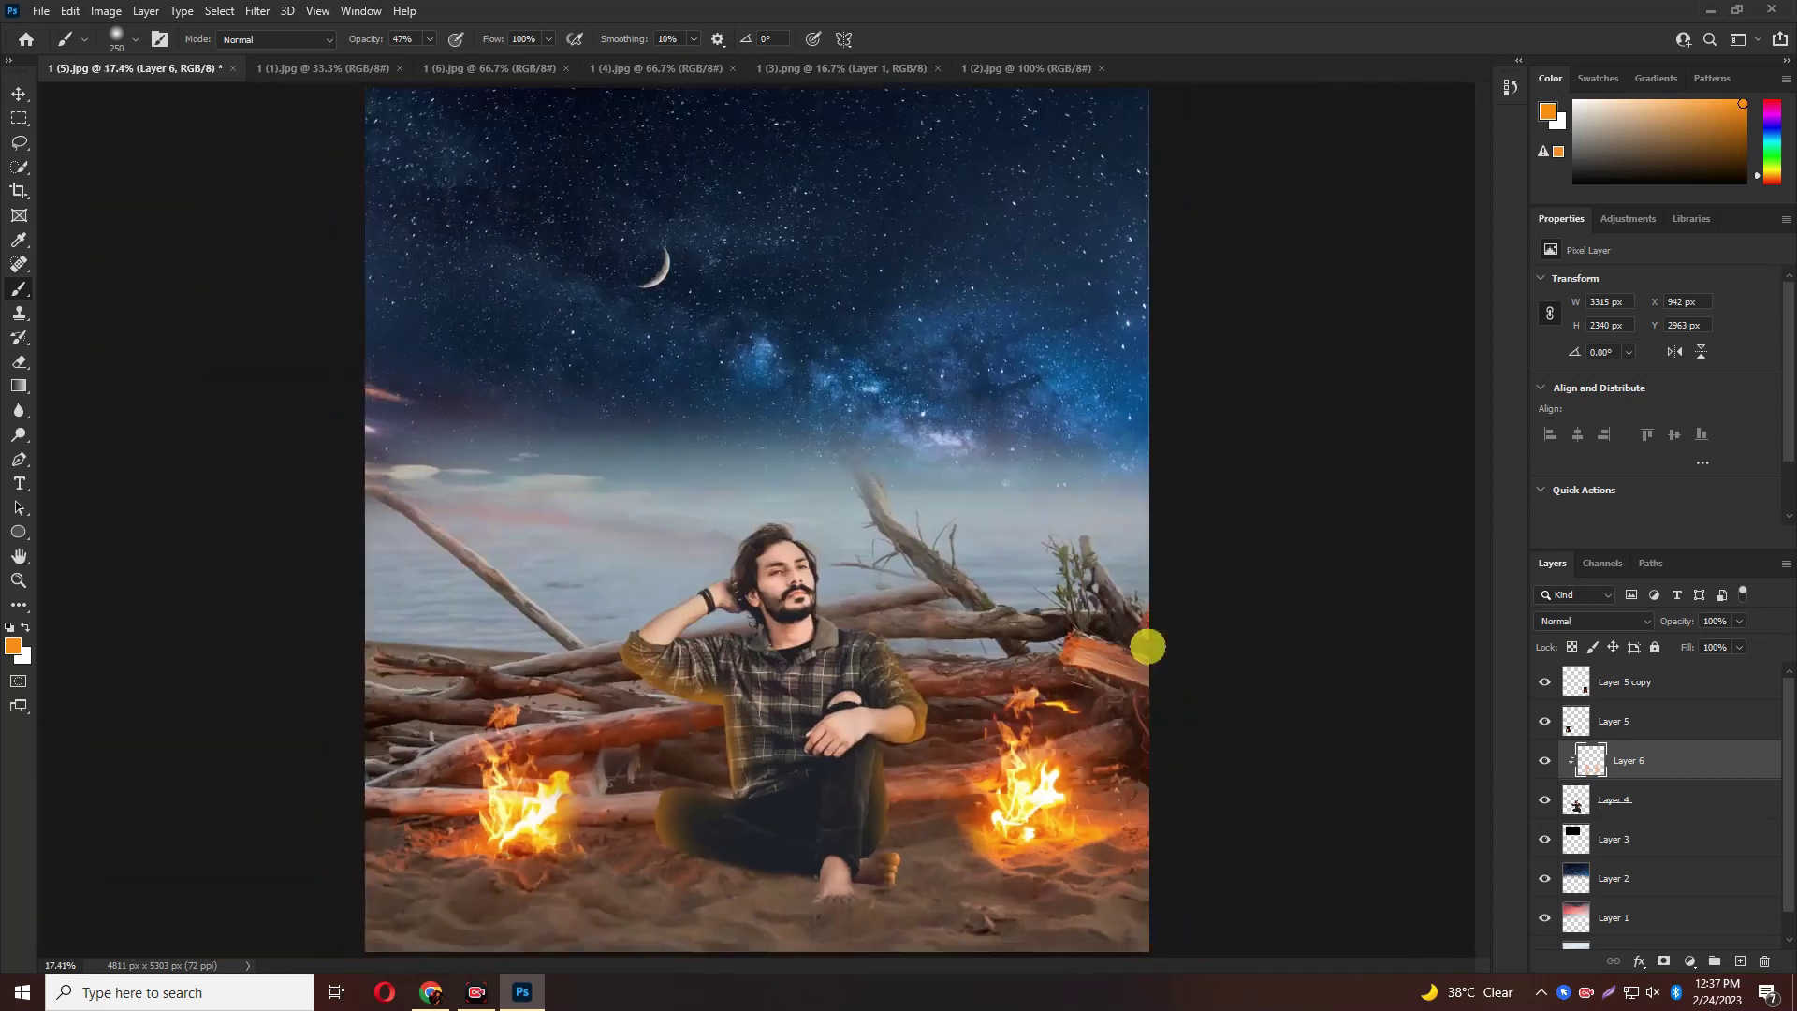
pyautogui.press(']')
pyautogui.press(']')
pyautogui.press(']')
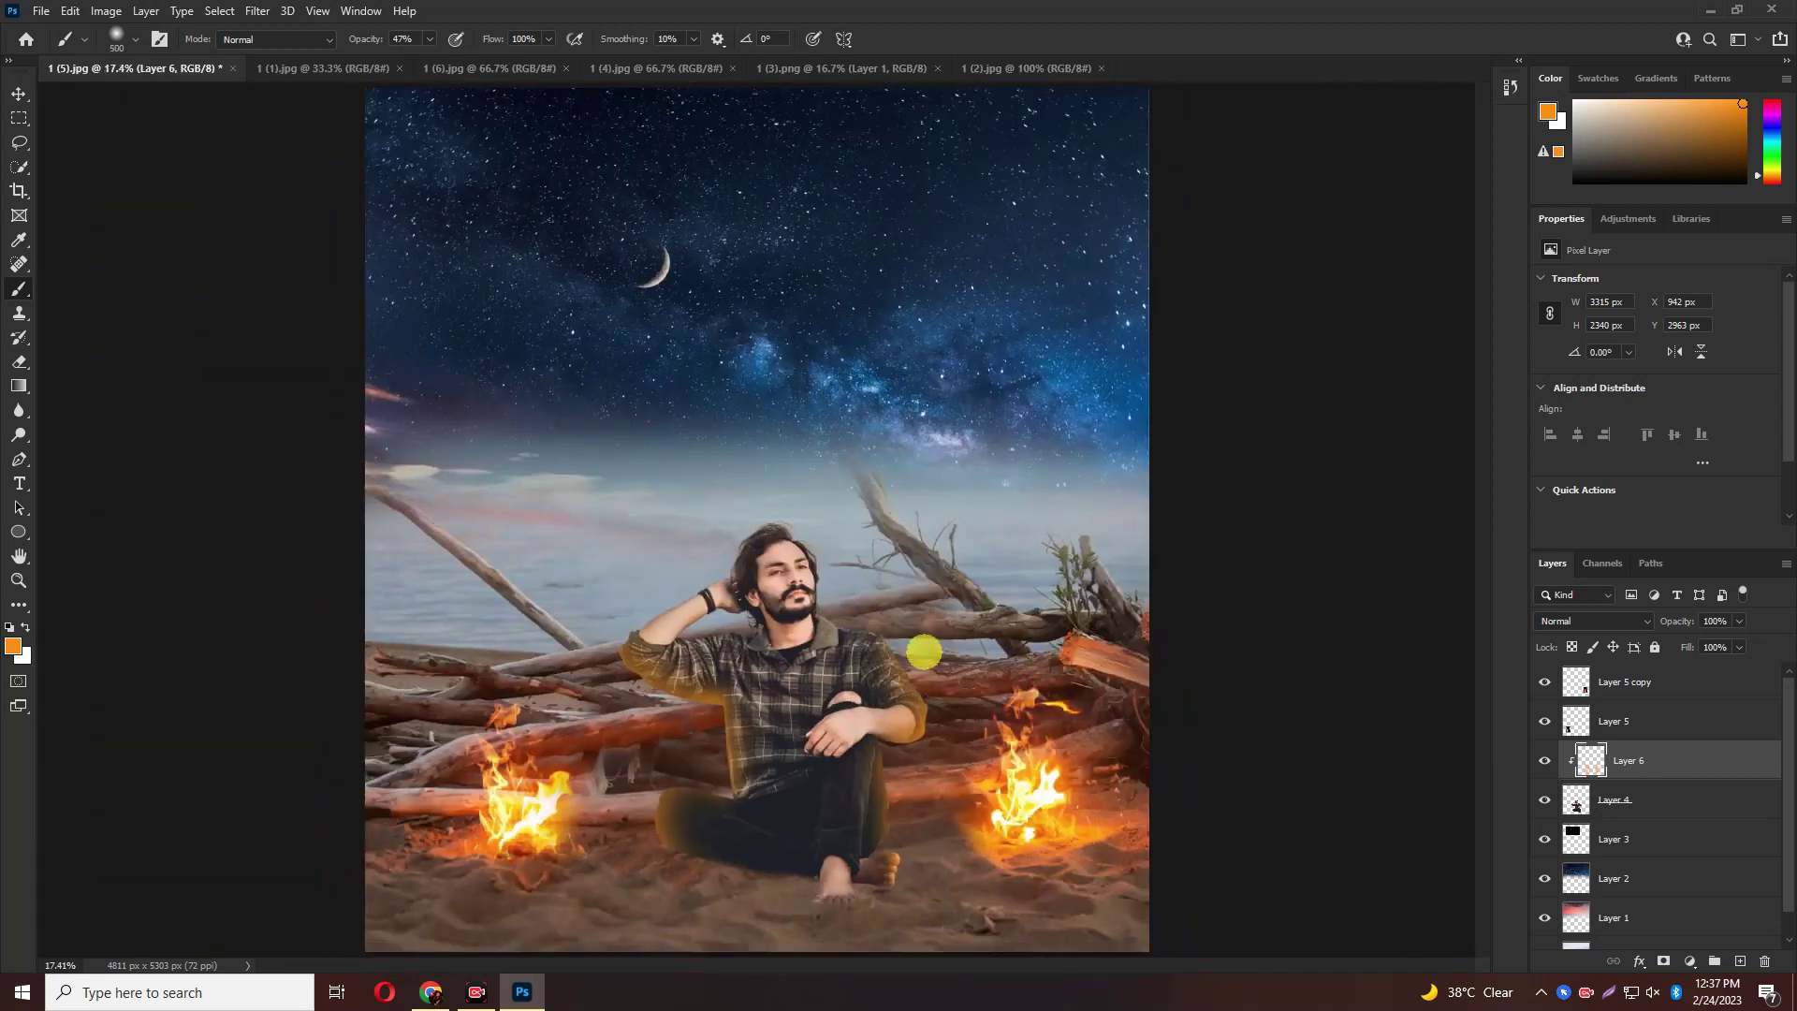
pyautogui.moveTo(901, 613); pyautogui.dragTo(1105, 742)
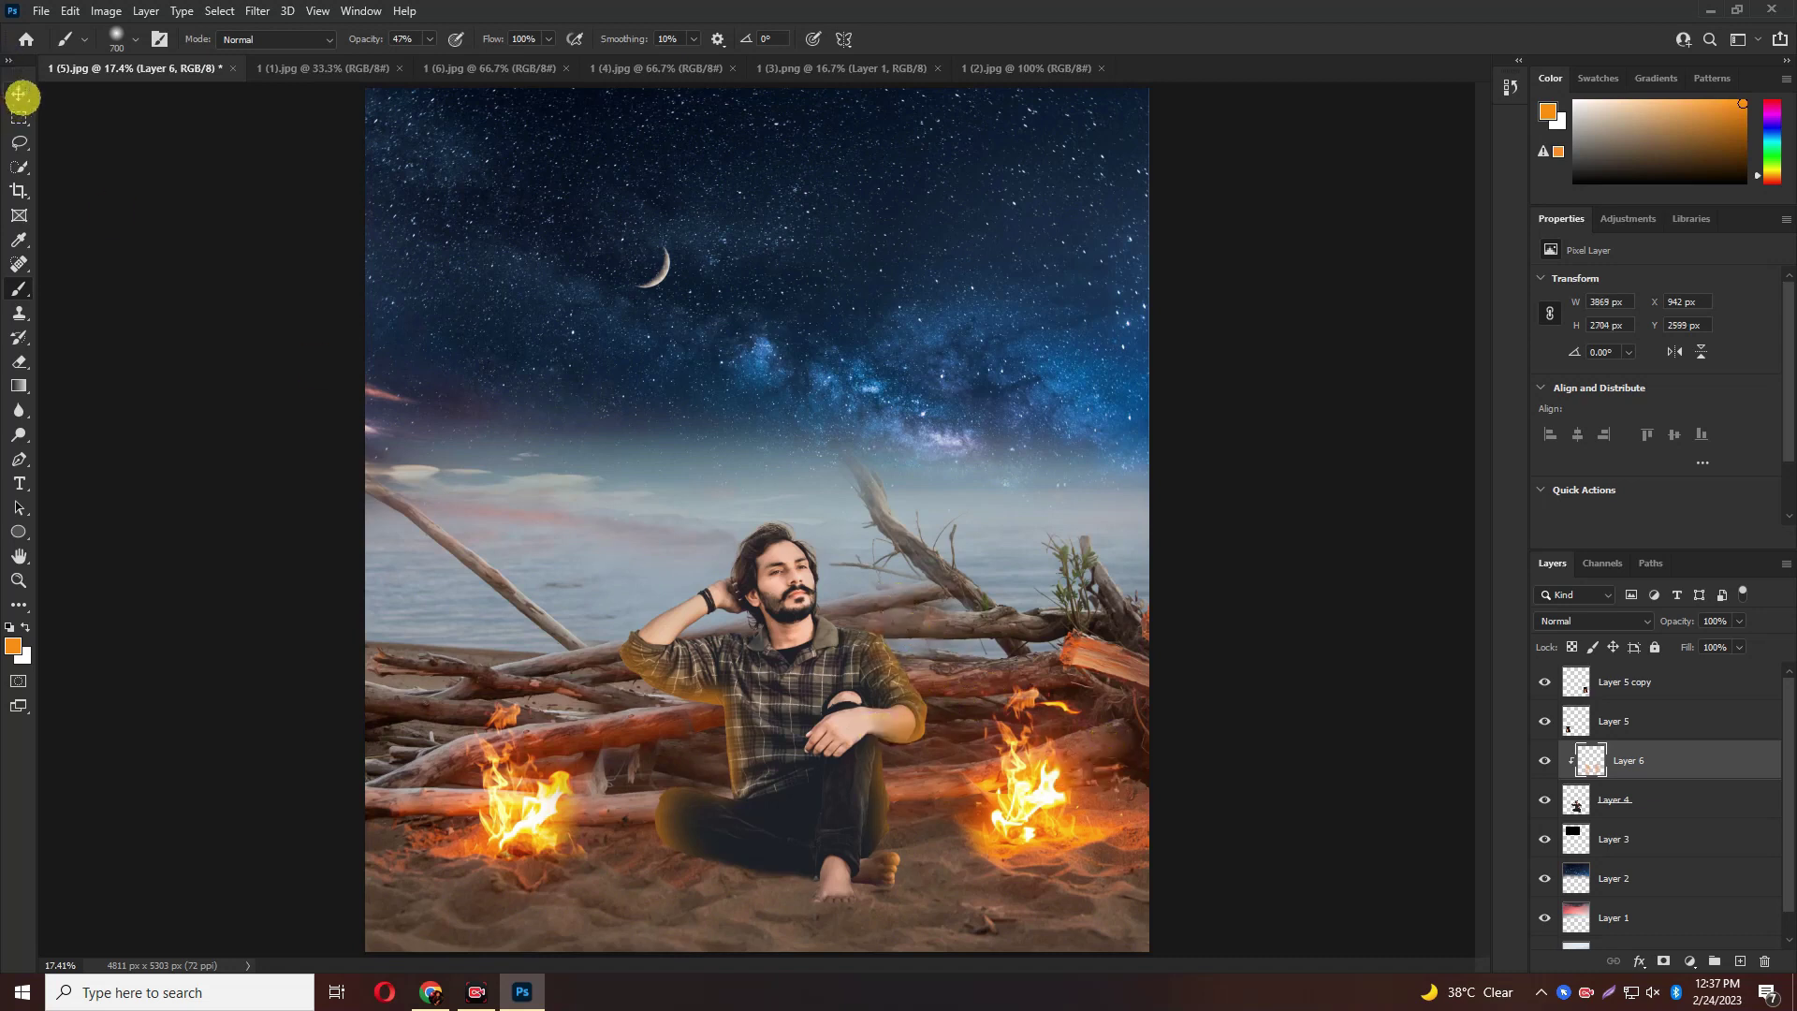
# Lower the glow layer's opacity to 84% and return to the Brush
pyautogui.click(19, 93)
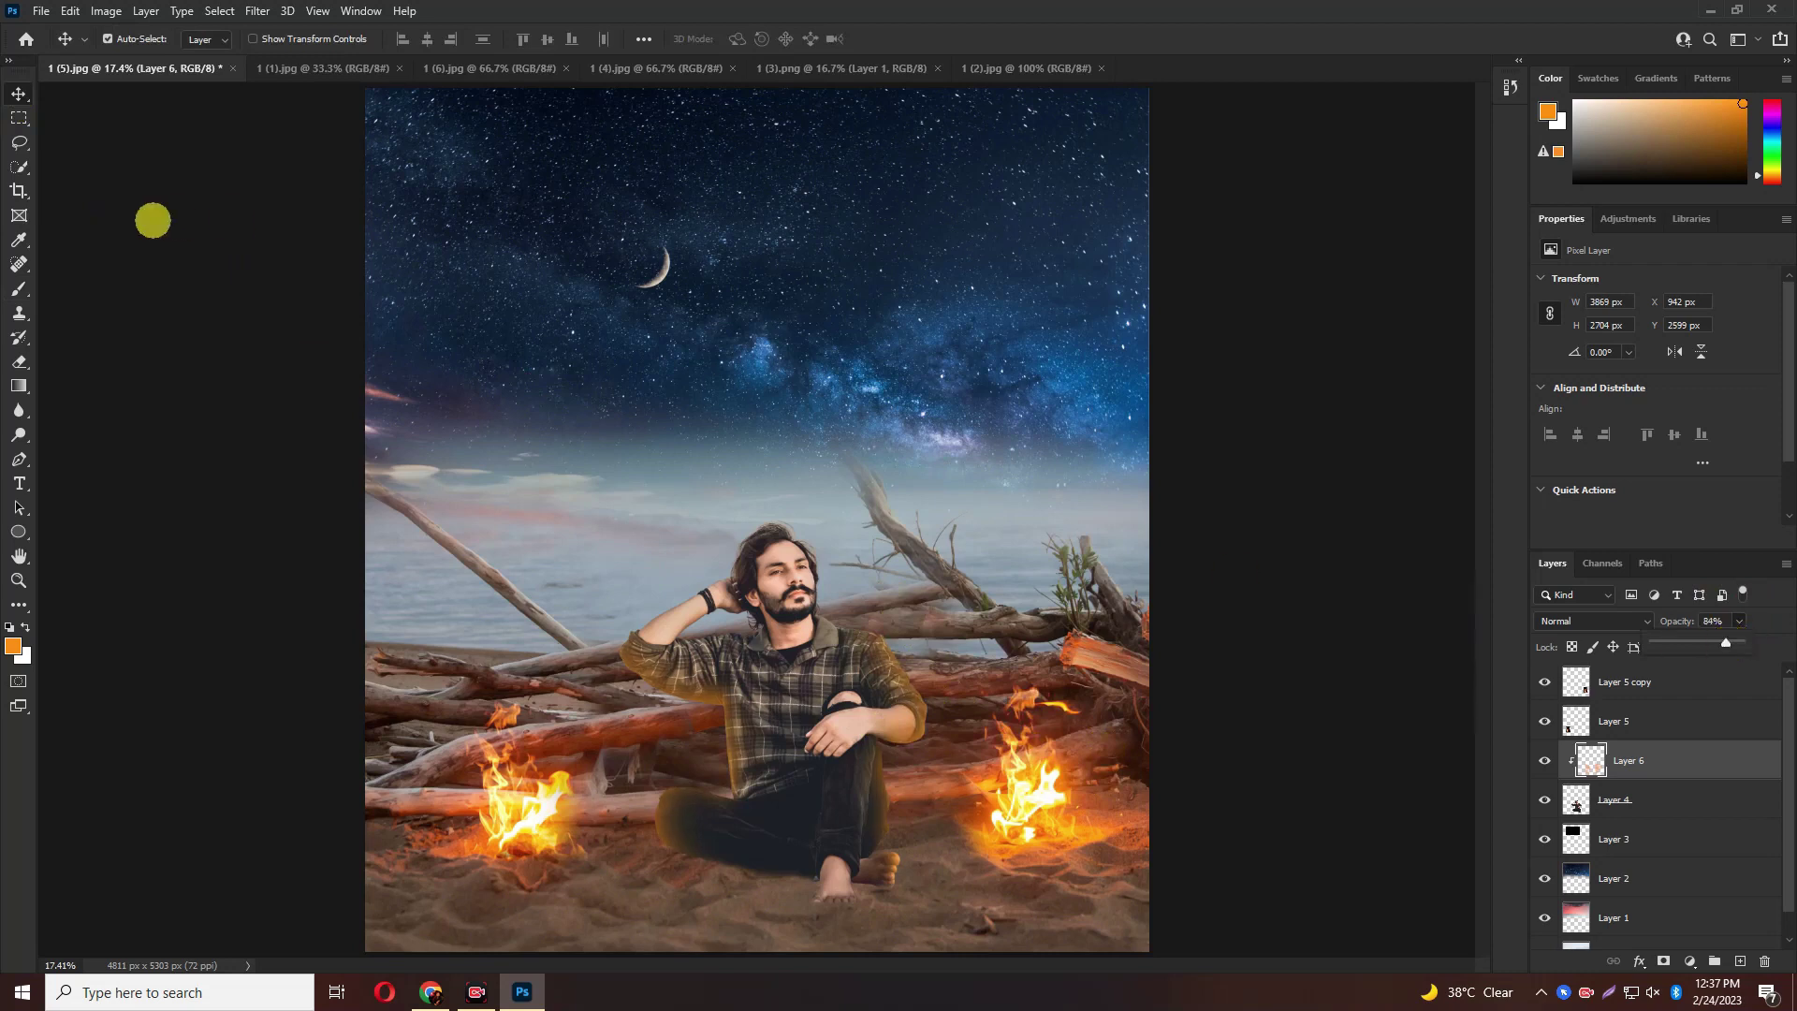
pyautogui.click(19, 91)
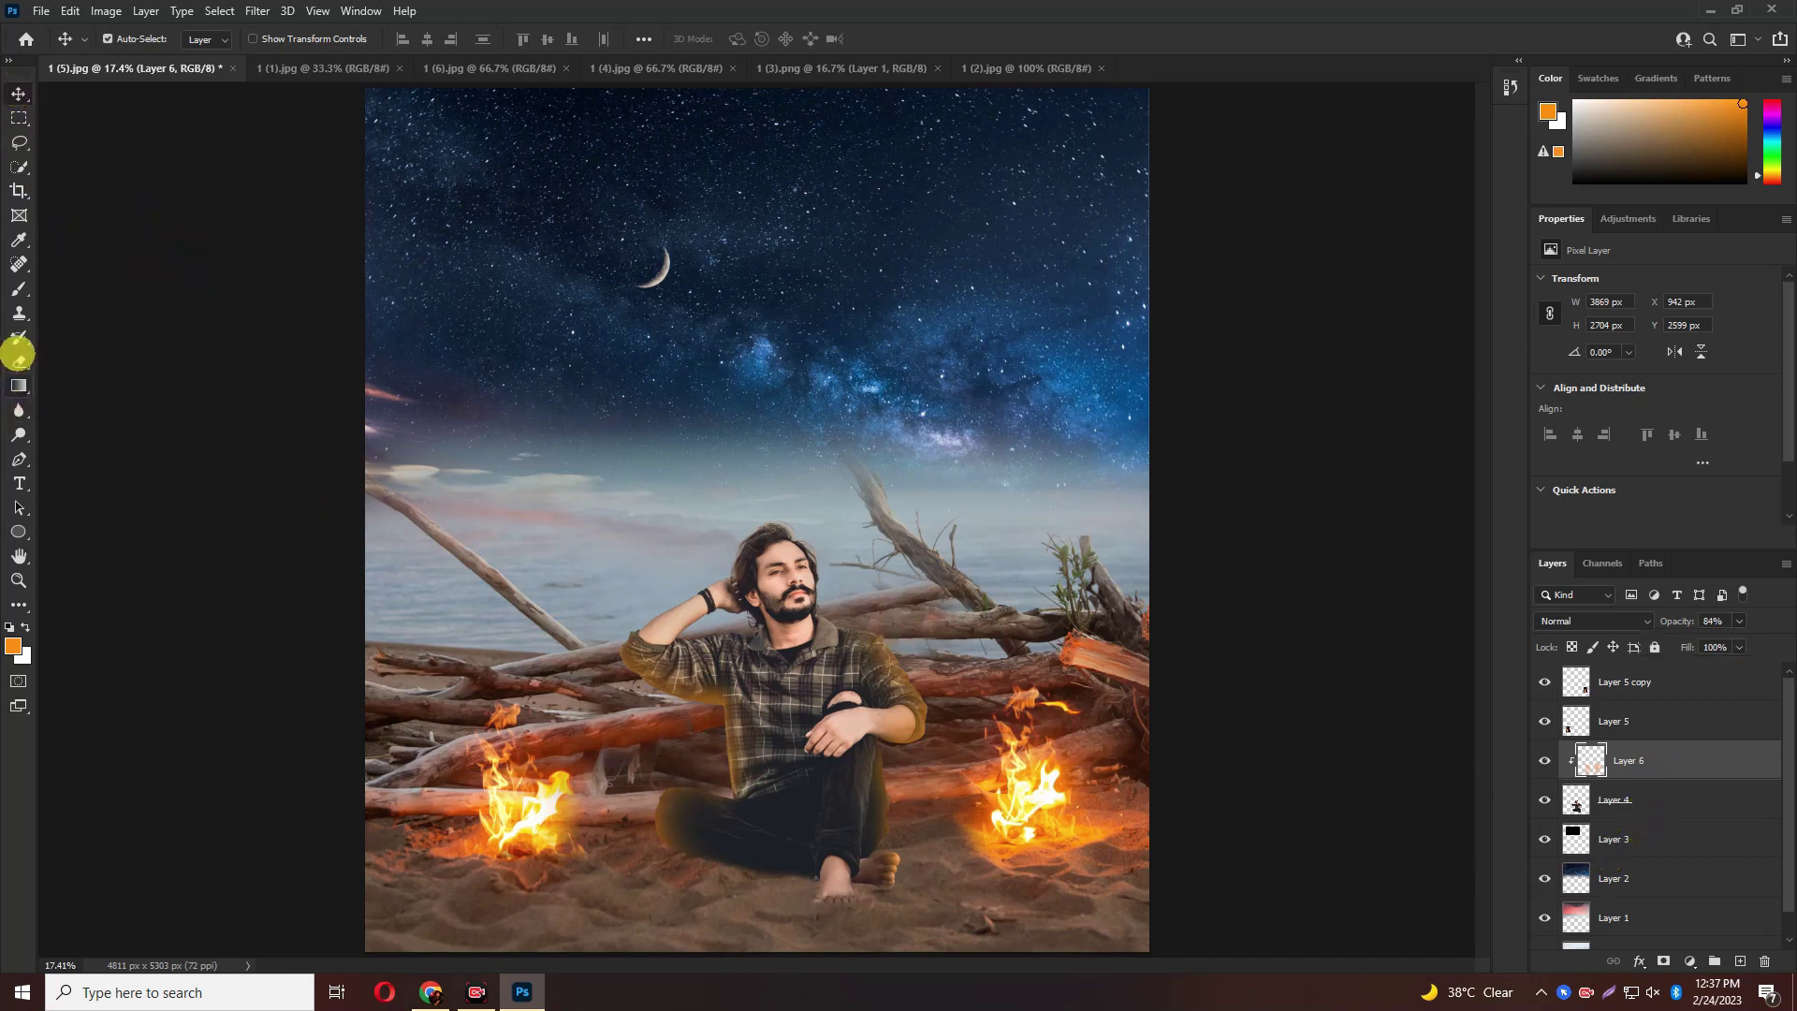
pyautogui.click(17, 290)
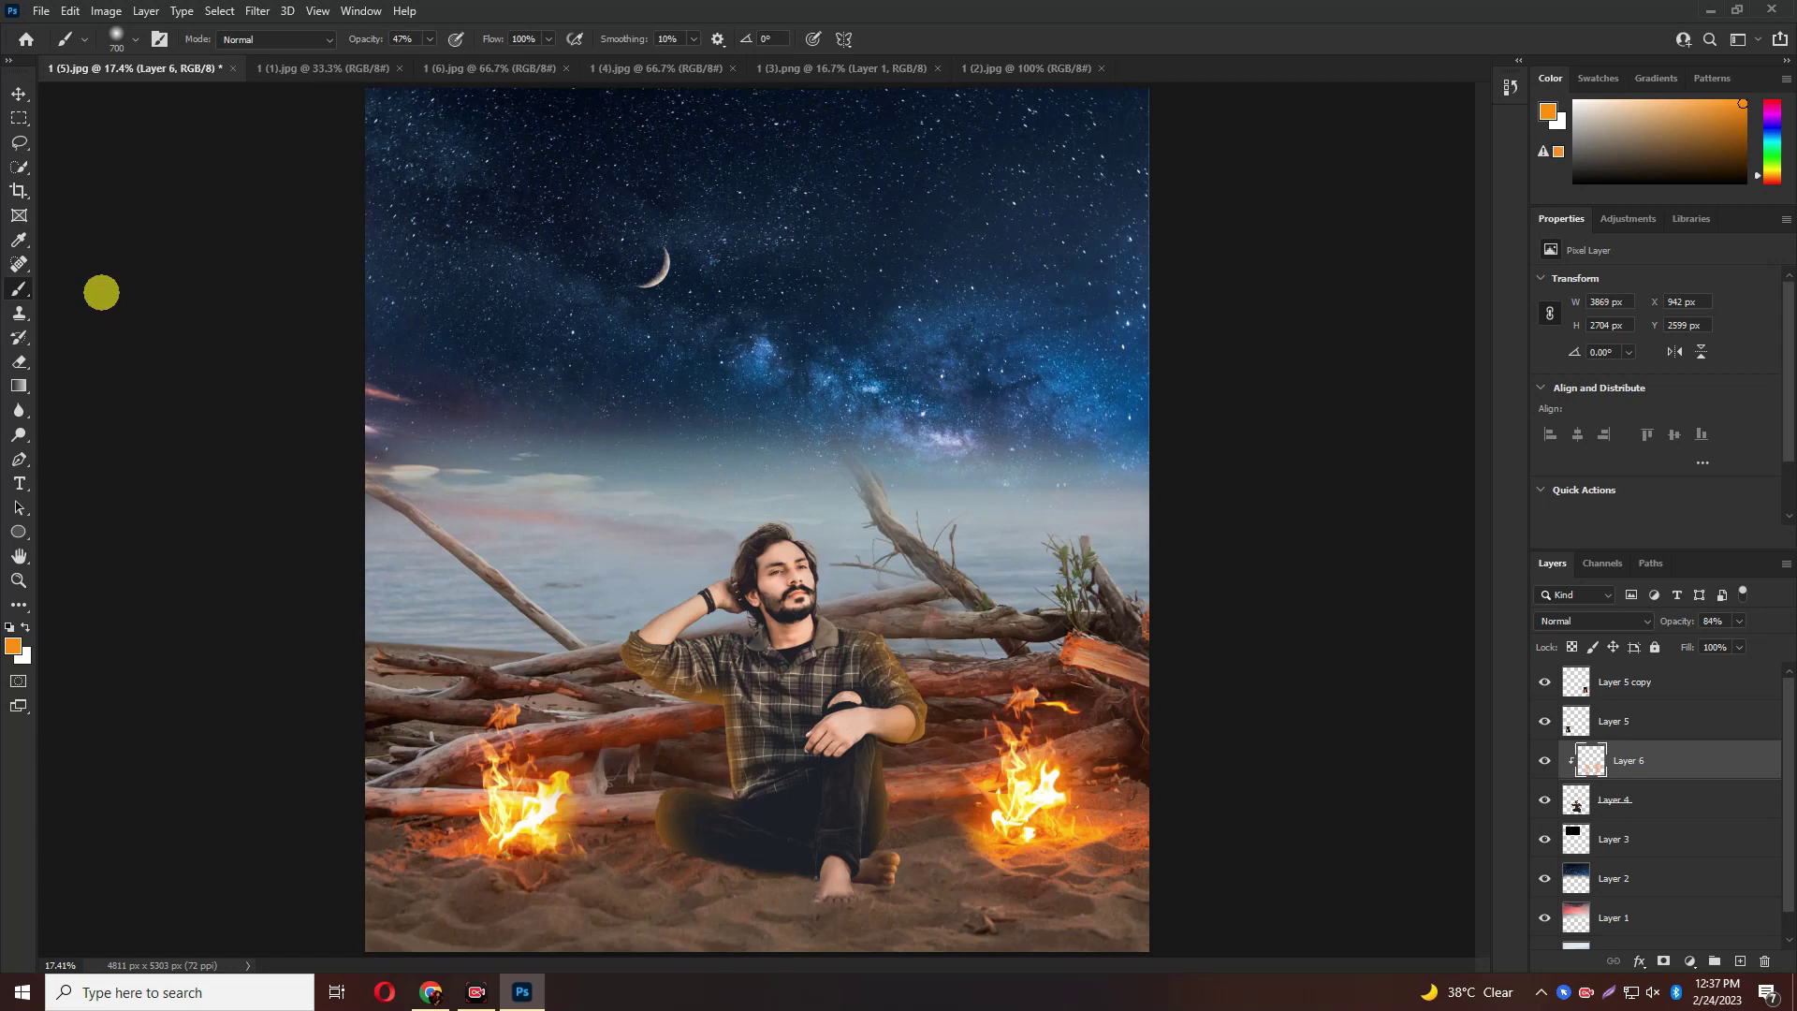
# Set the foreground colour to near-black #060606
pyautogui.click(13, 644)
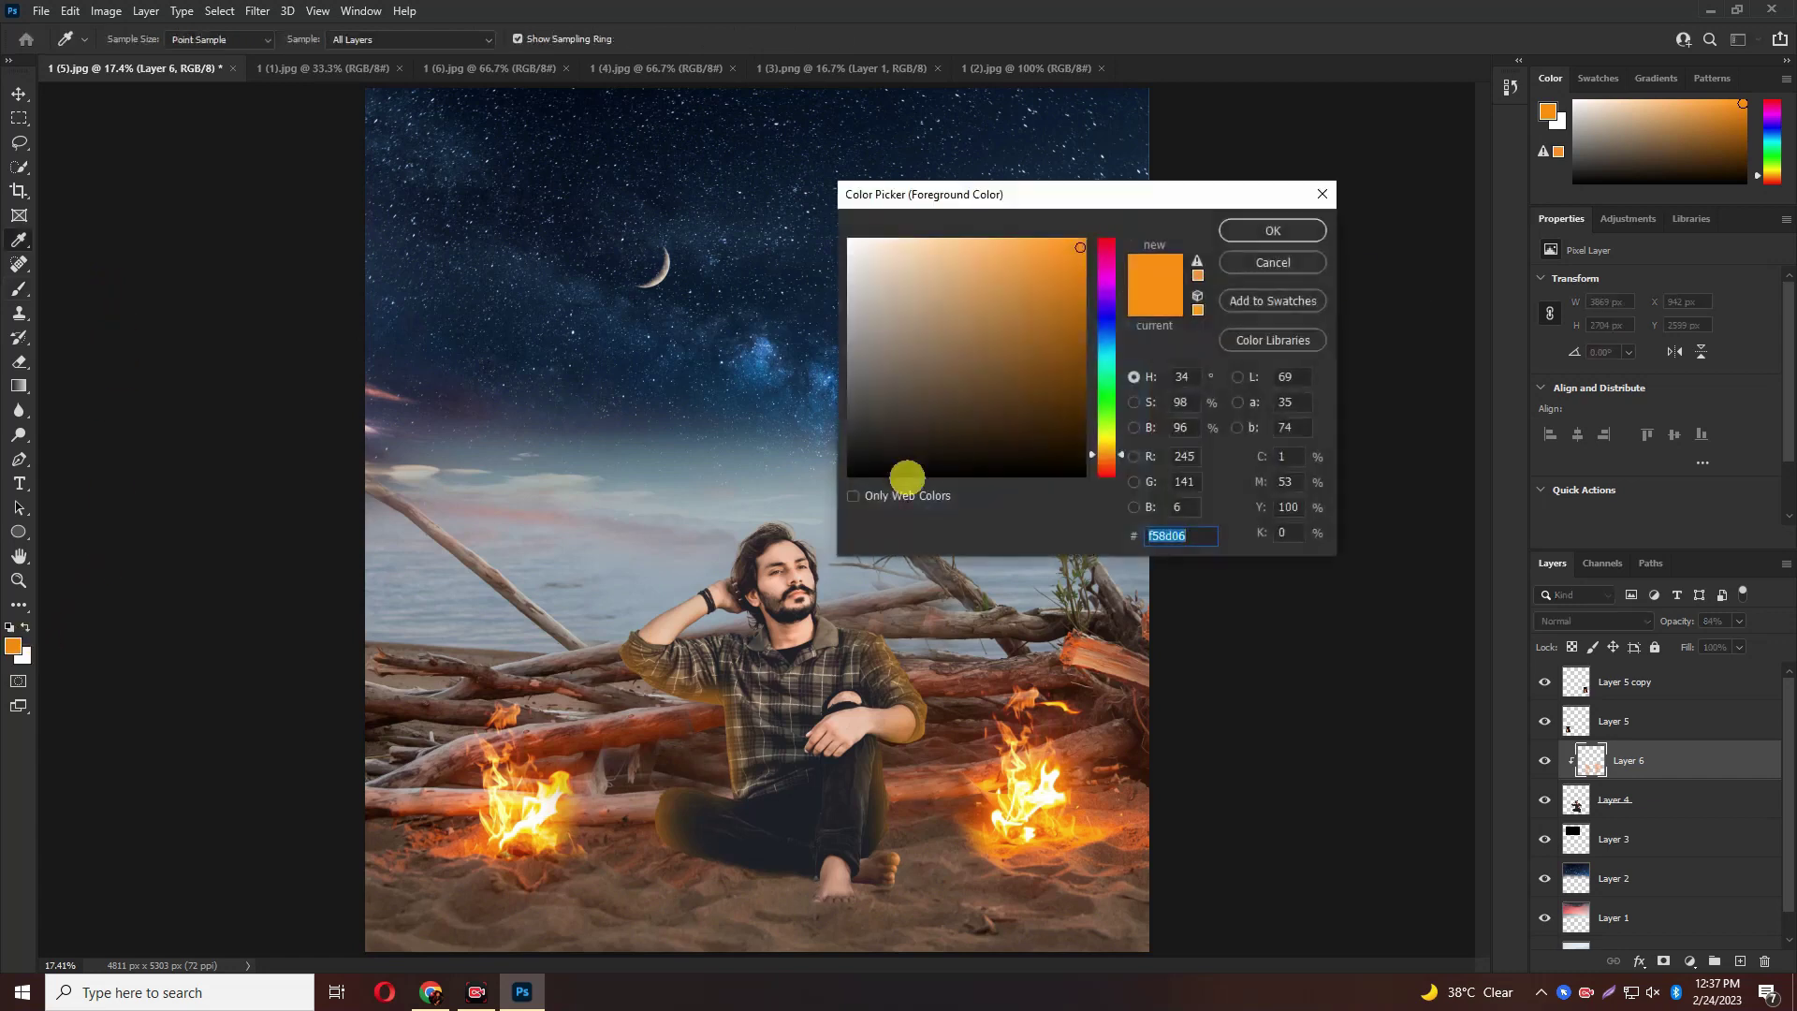
pyautogui.click(854, 471)
pyautogui.click(1273, 230)
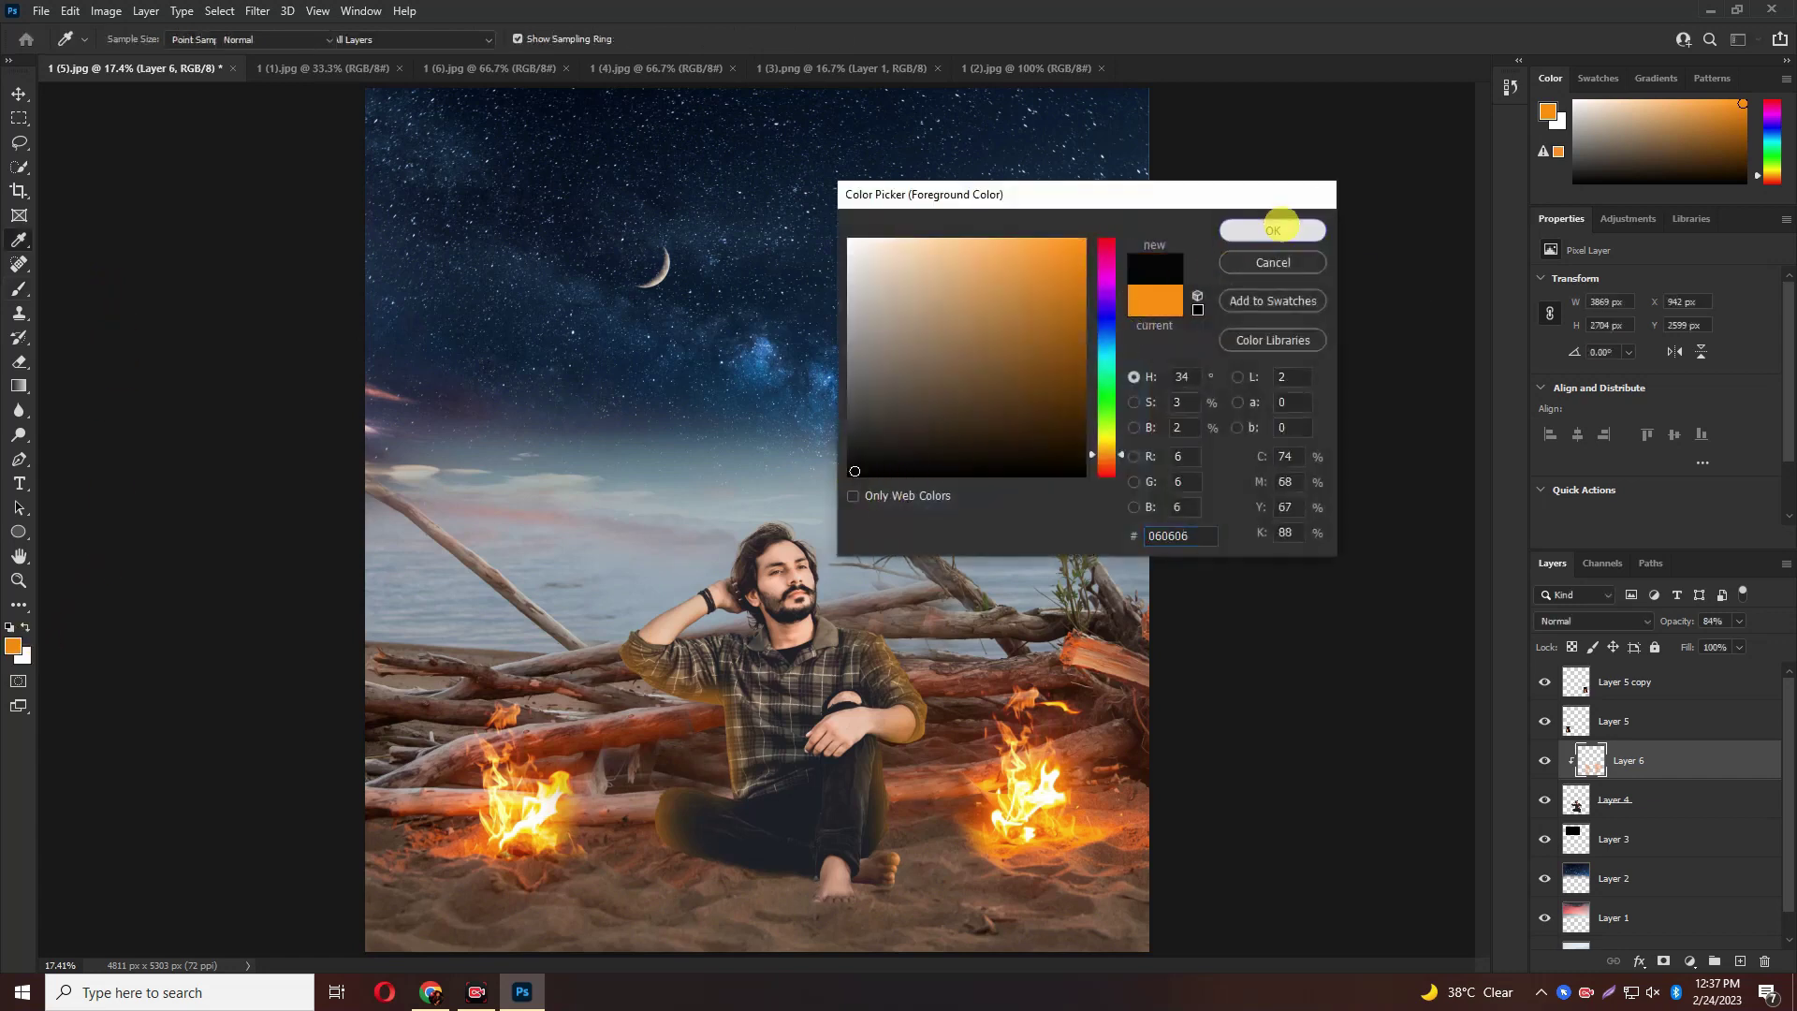
# Paint a soft dark shadow along the sand with a 600 brush
pyautogui.scroll(1, 759, 855)
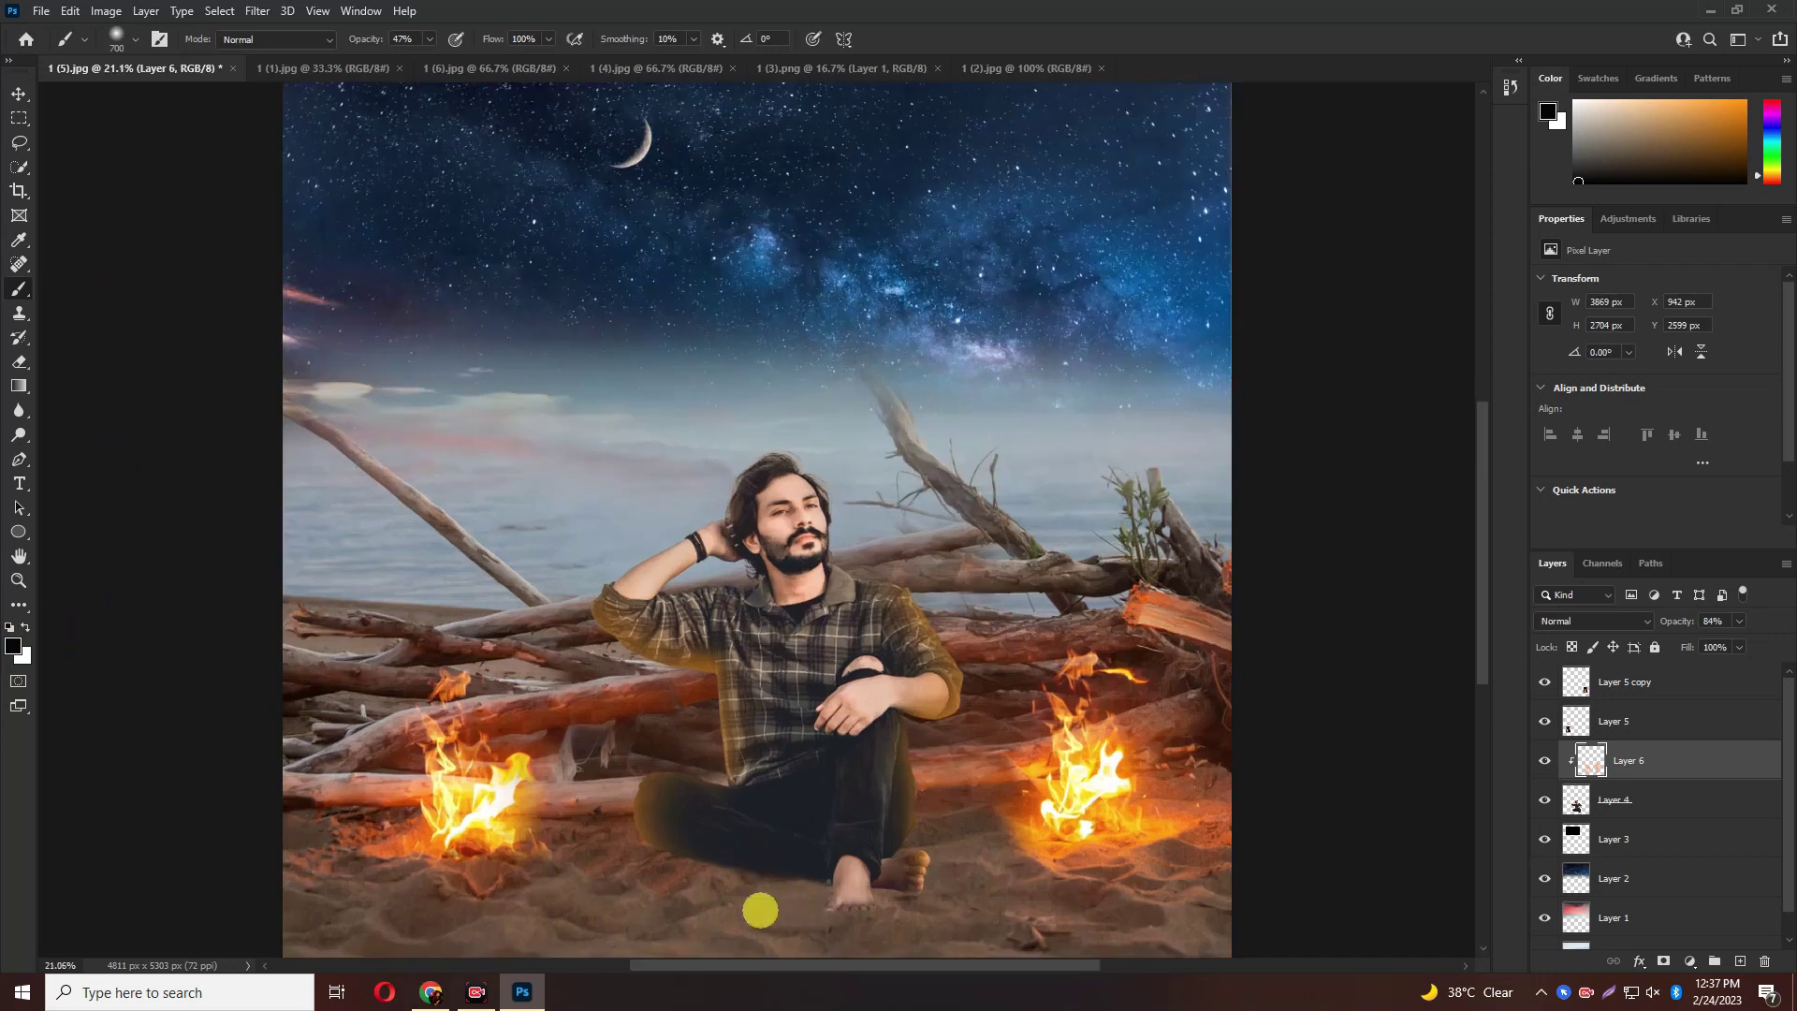
pyautogui.press(']')
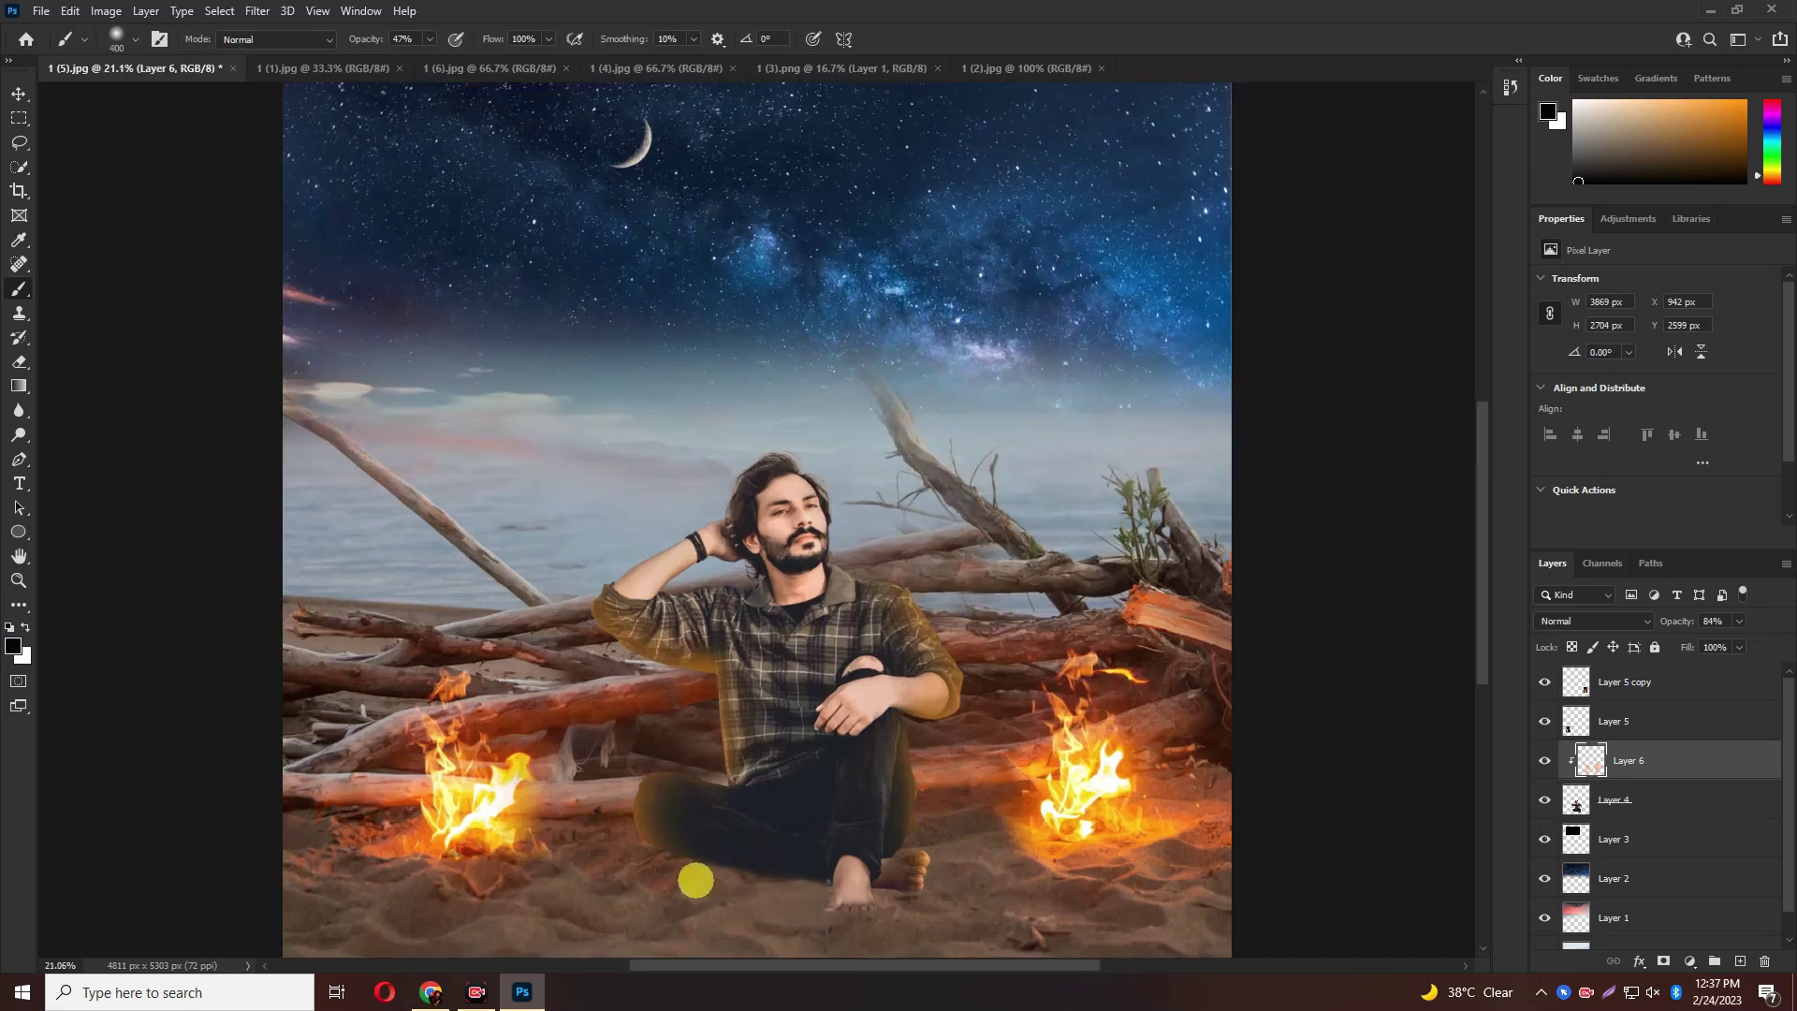
pyautogui.moveTo(632, 861)
pyautogui.mouseDown()
pyautogui.moveTo(966, 917)
pyautogui.moveTo(677, 917)
pyautogui.moveTo(1159, 915)
pyautogui.mouseUp()
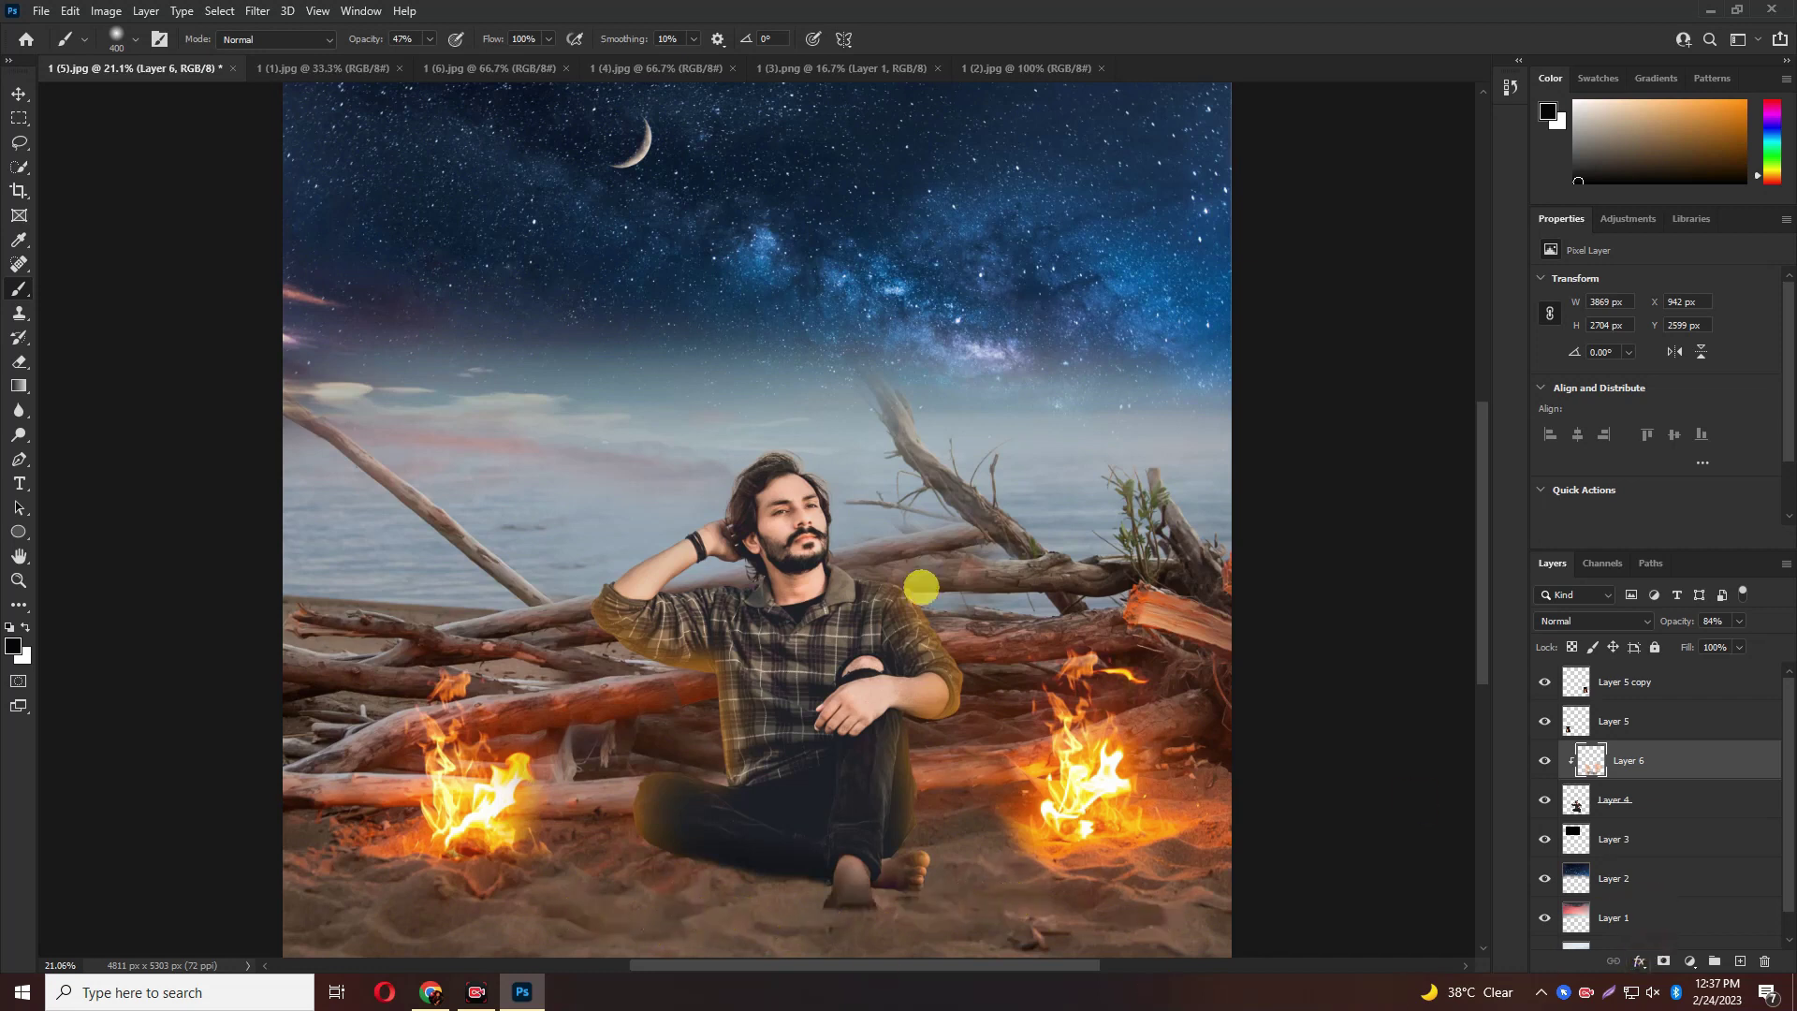
pyautogui.scroll(-2, 995, 576)
# Add a new Layer 7 above the Background and clip it to the Background layer
pyautogui.scroll(-1, 1034, 662)
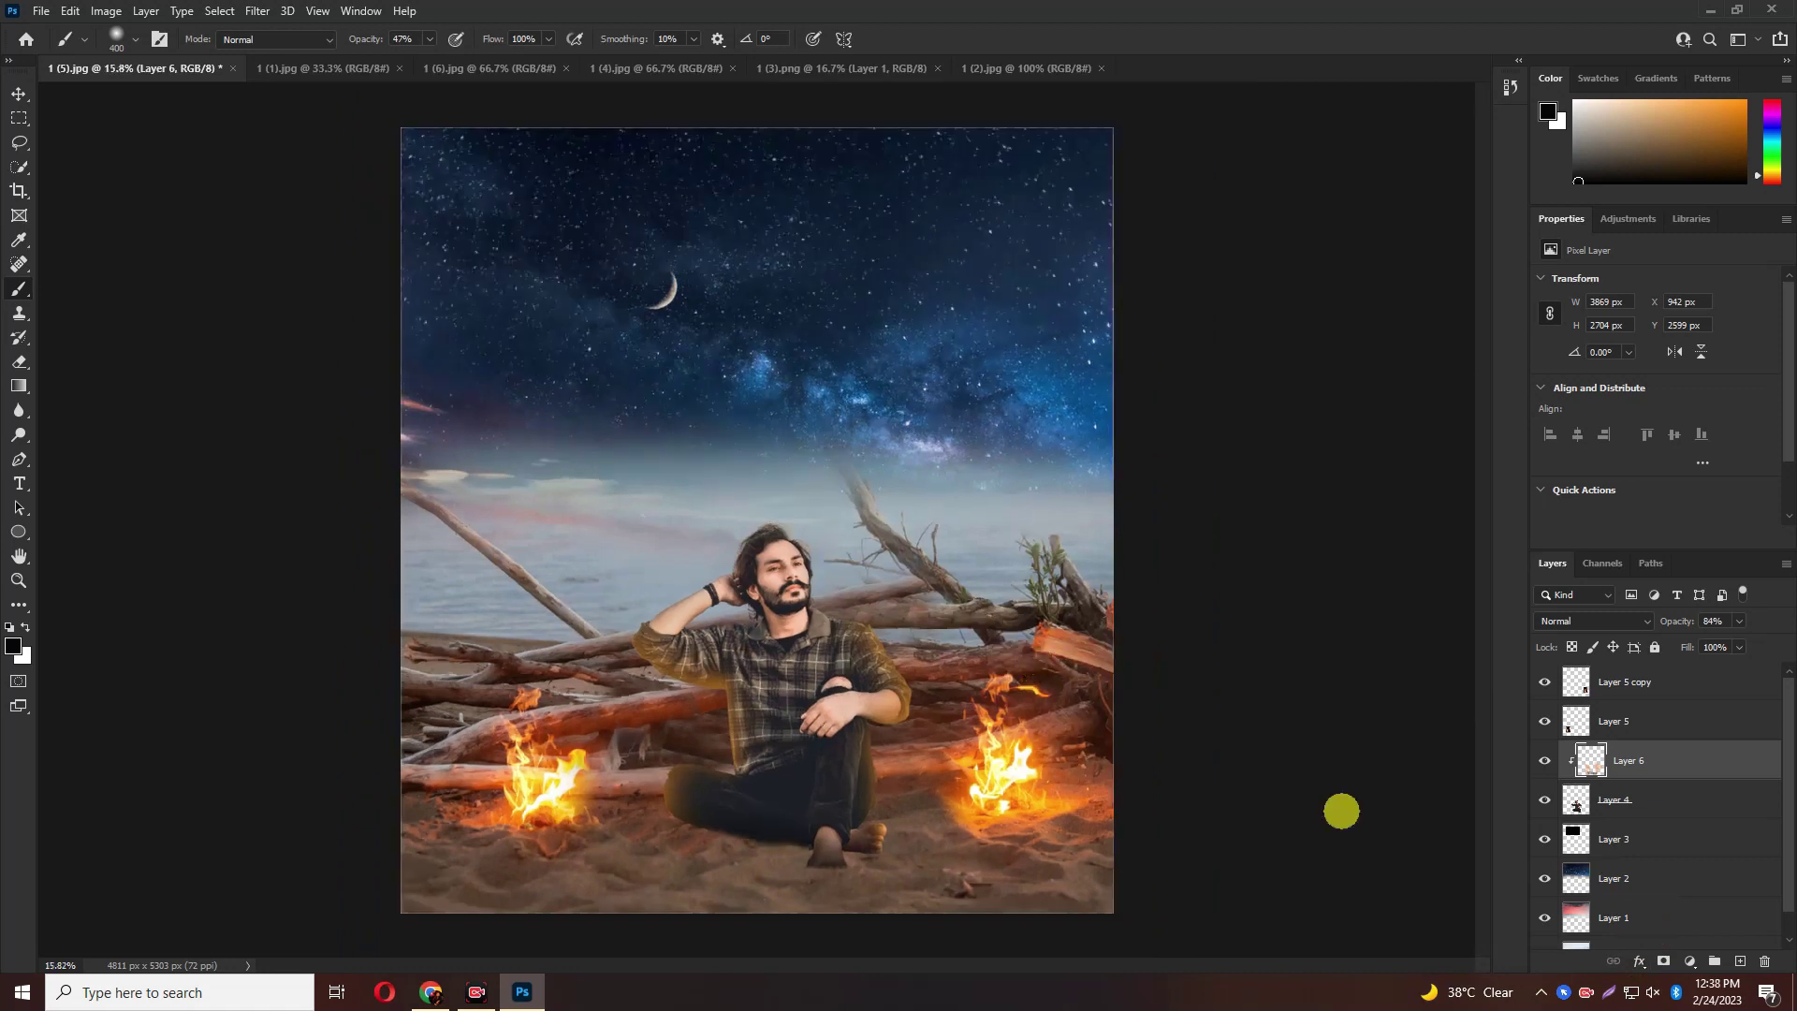
pyautogui.scroll(-1, 1722, 814)
pyautogui.click(1646, 932)
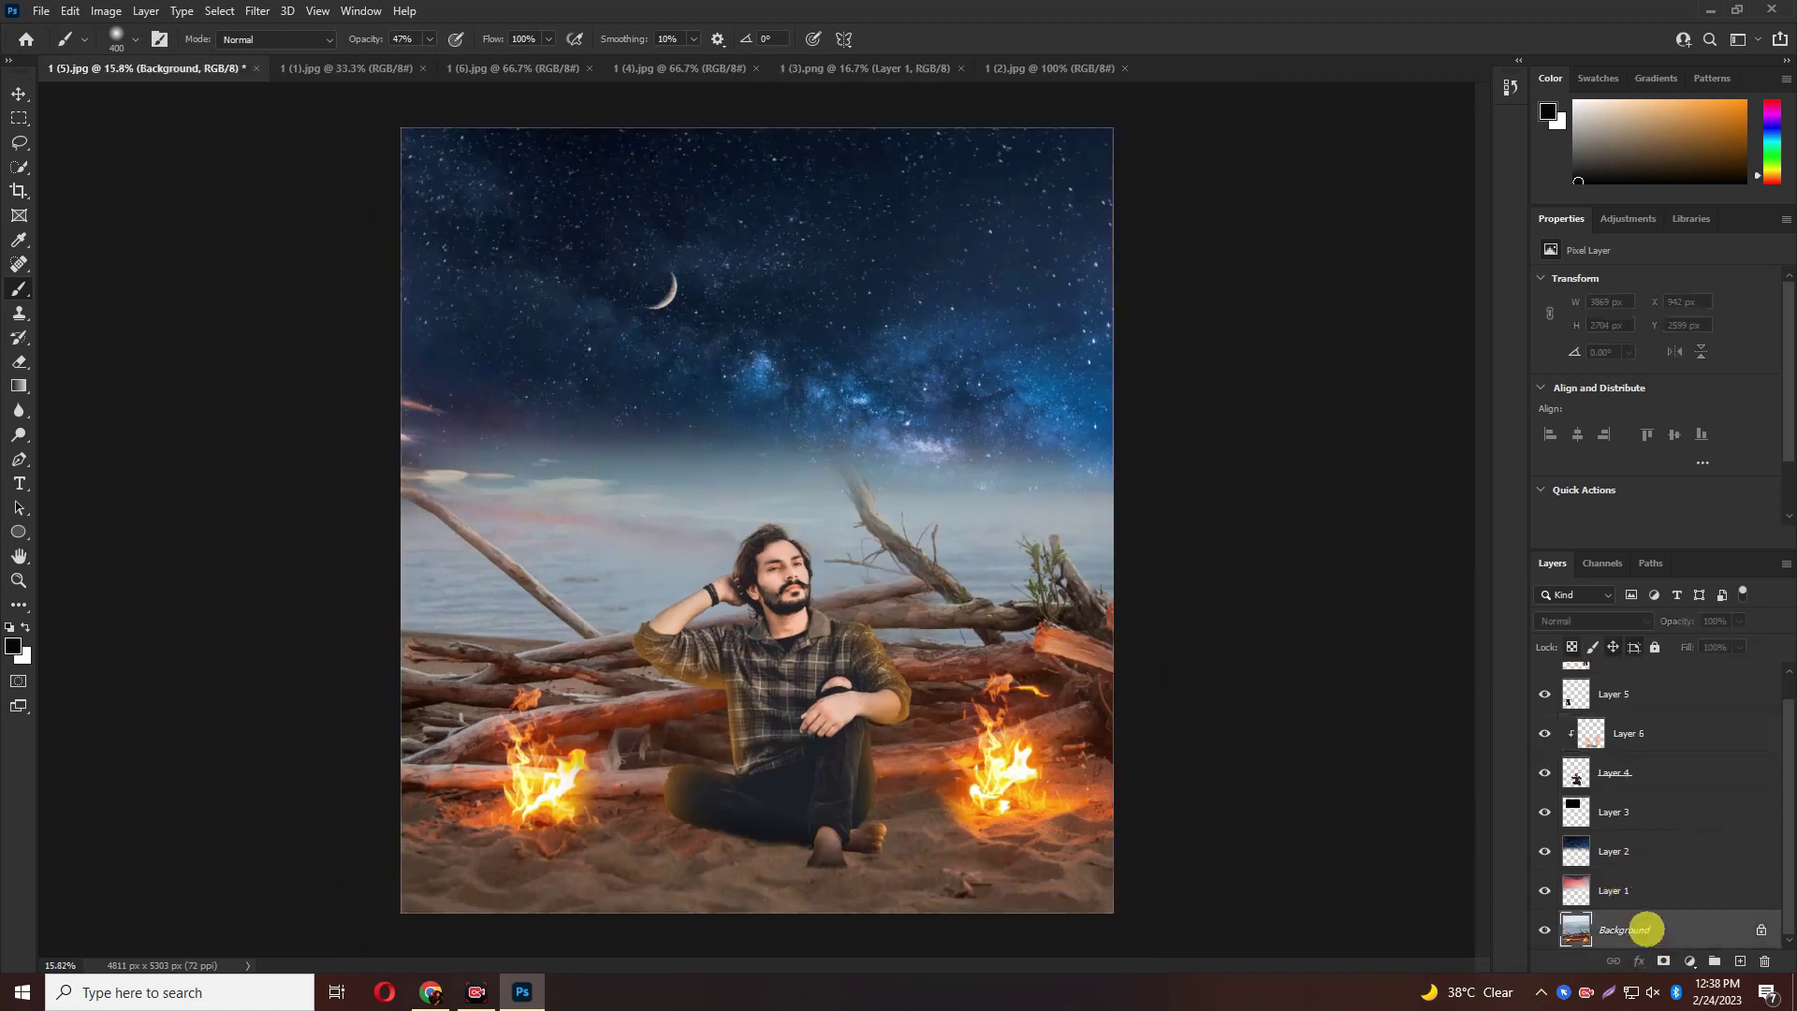
pyautogui.click(1740, 961)
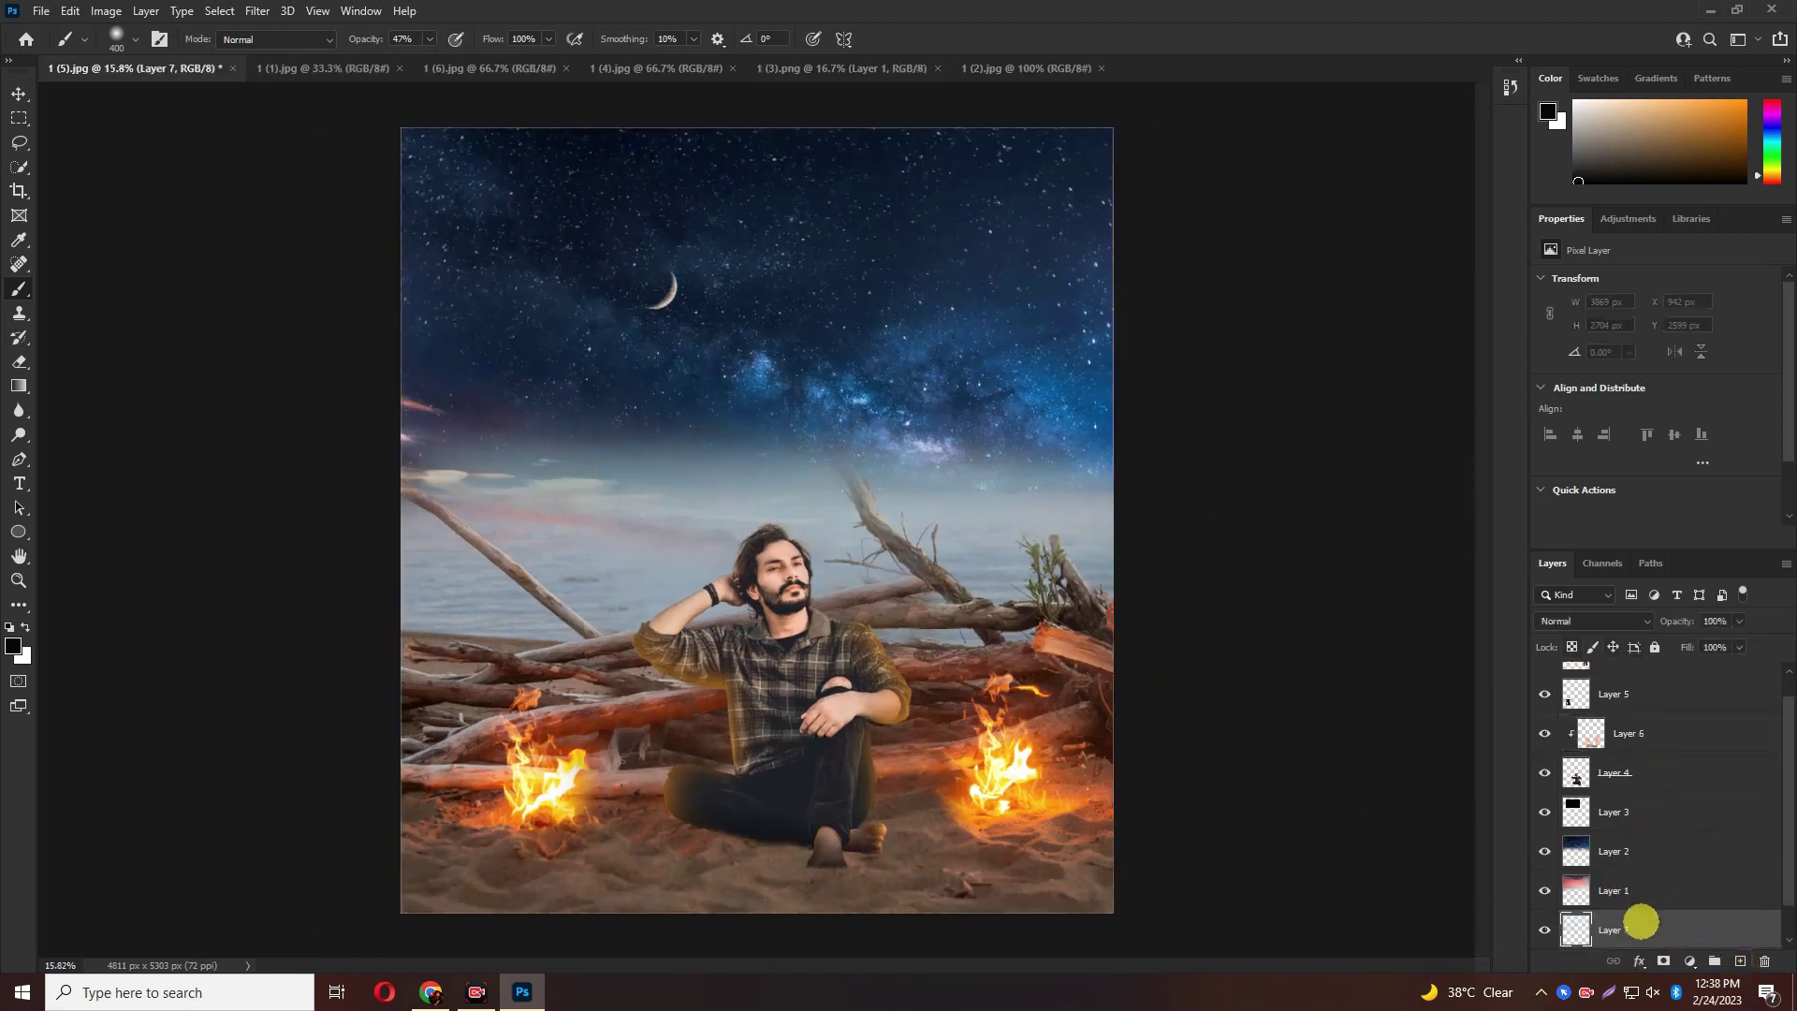
pyautogui.scroll(-1, 1711, 869)
pyautogui.click(1679, 931)
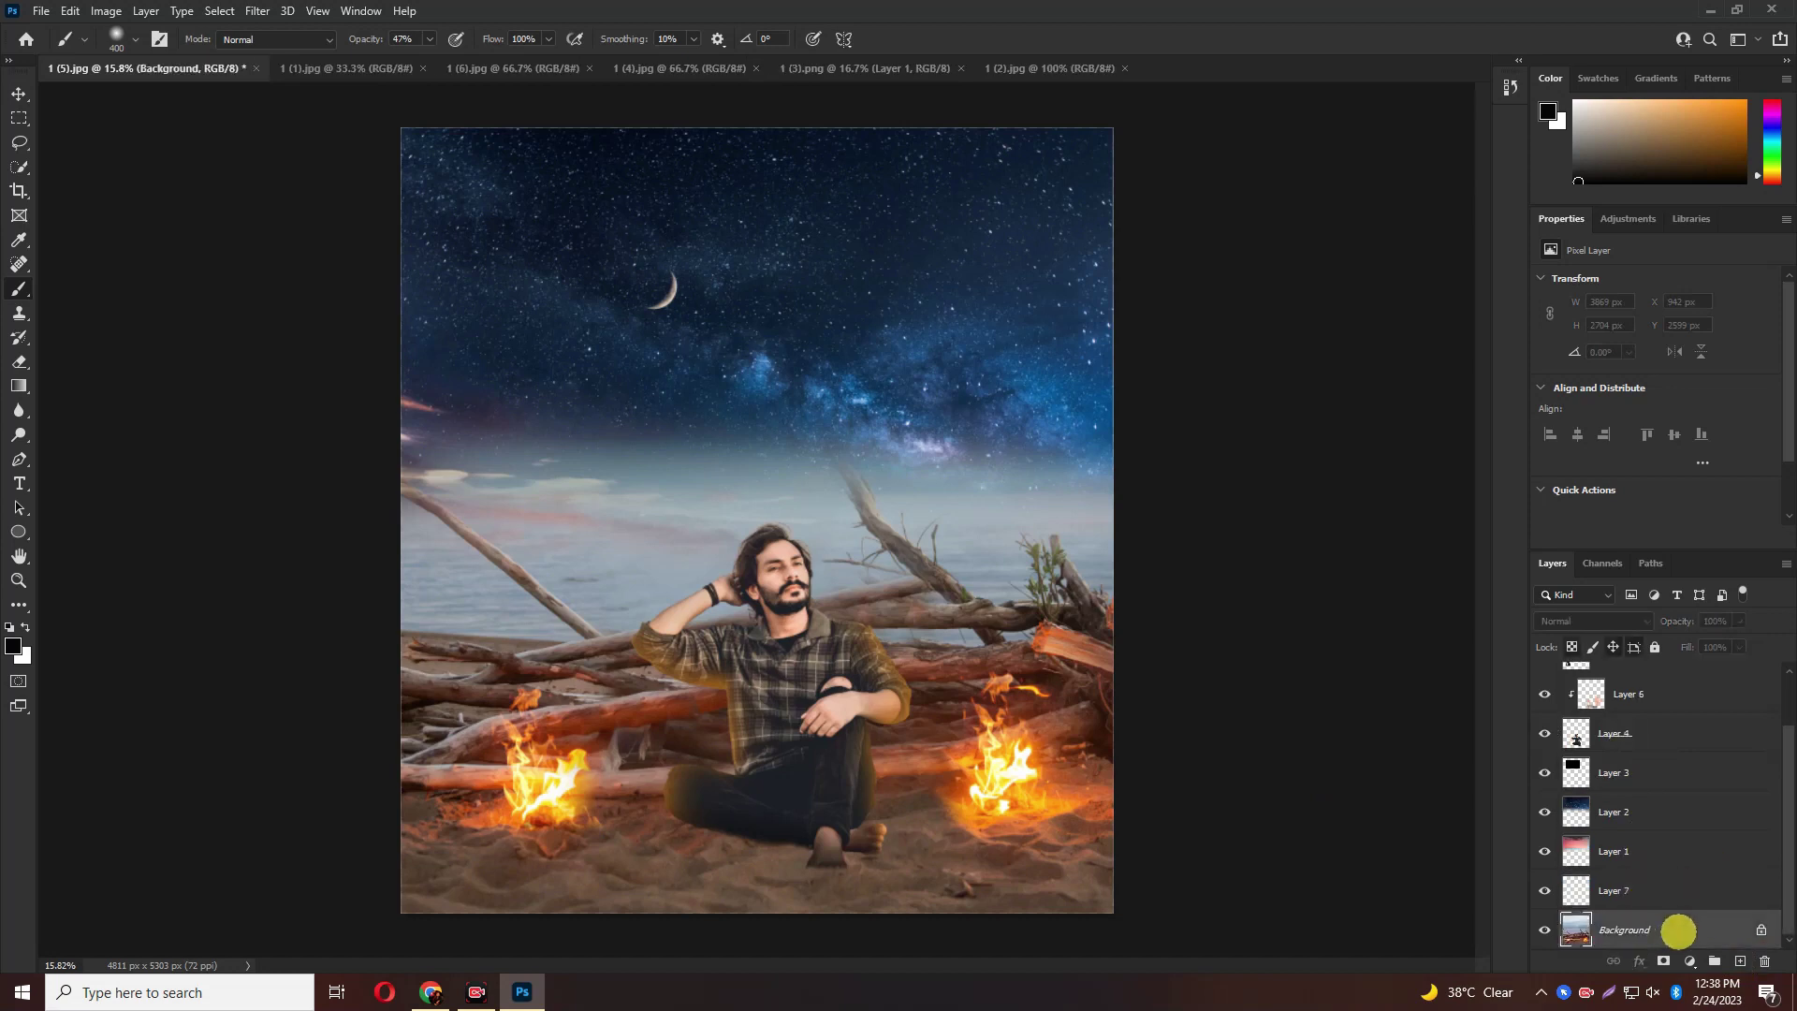
pyautogui.click(1632, 887)
pyautogui.rightClick(1633, 885)
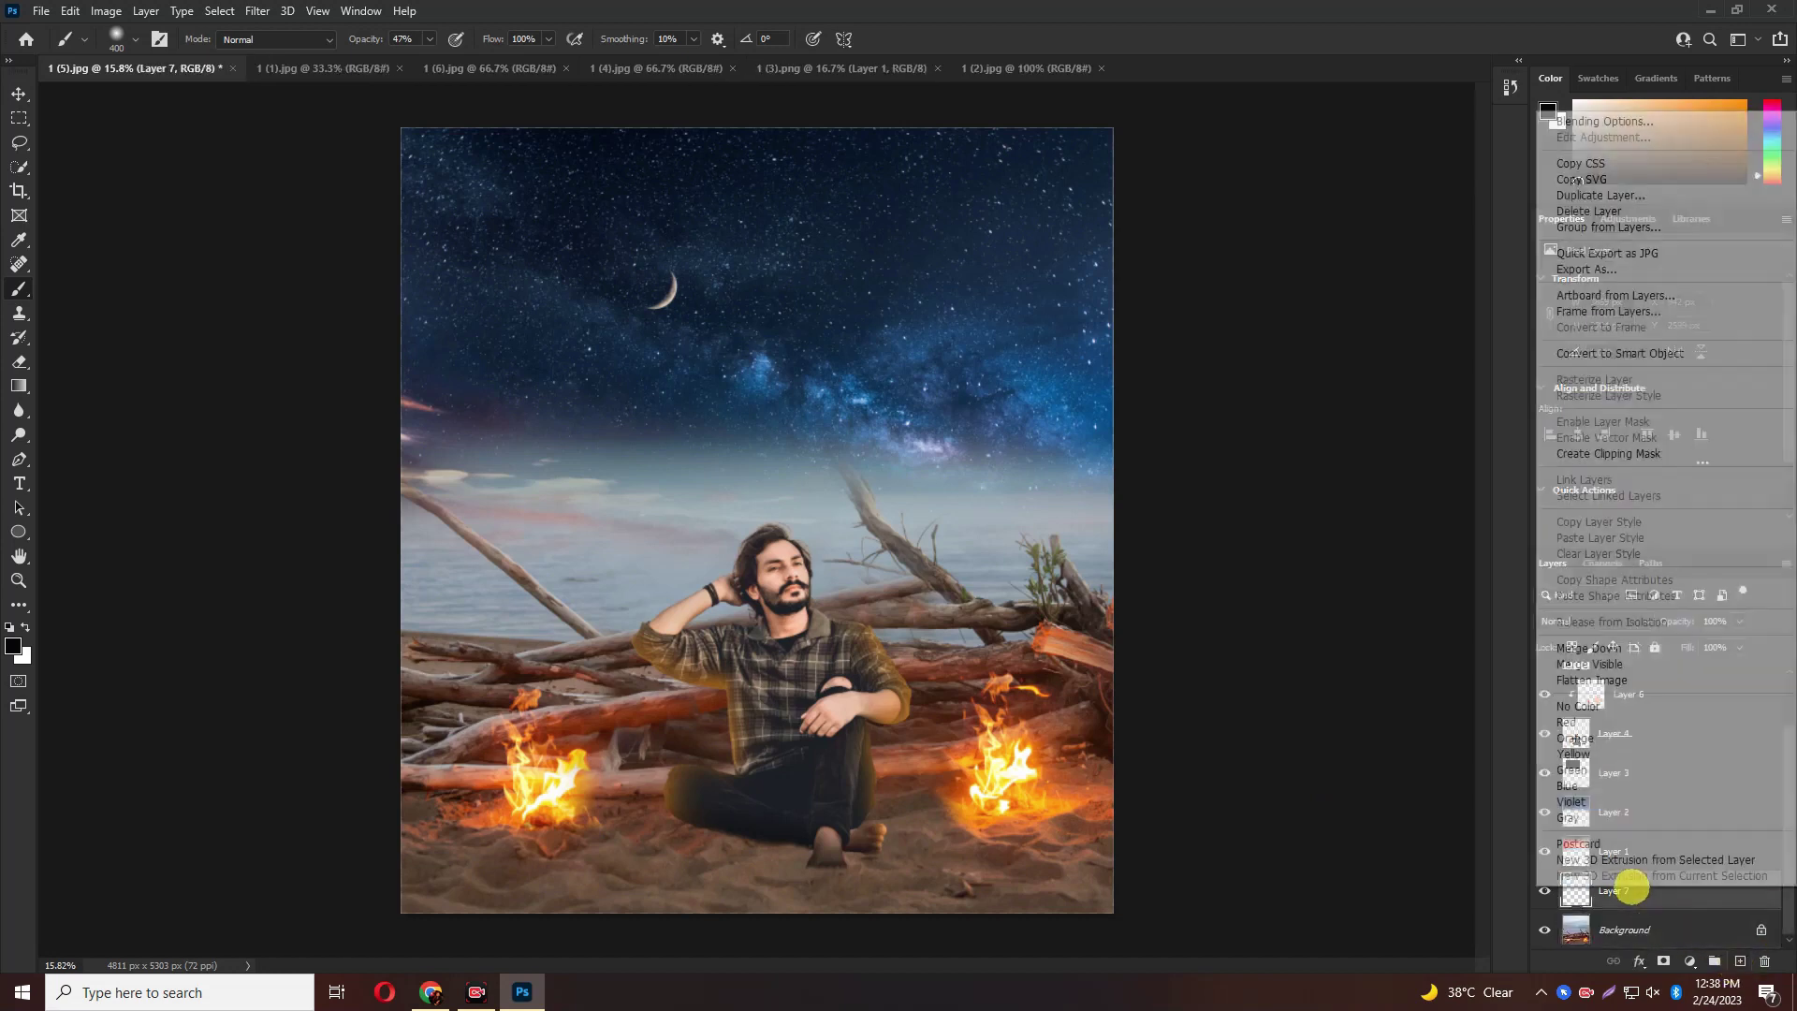
pyautogui.click(1649, 453)
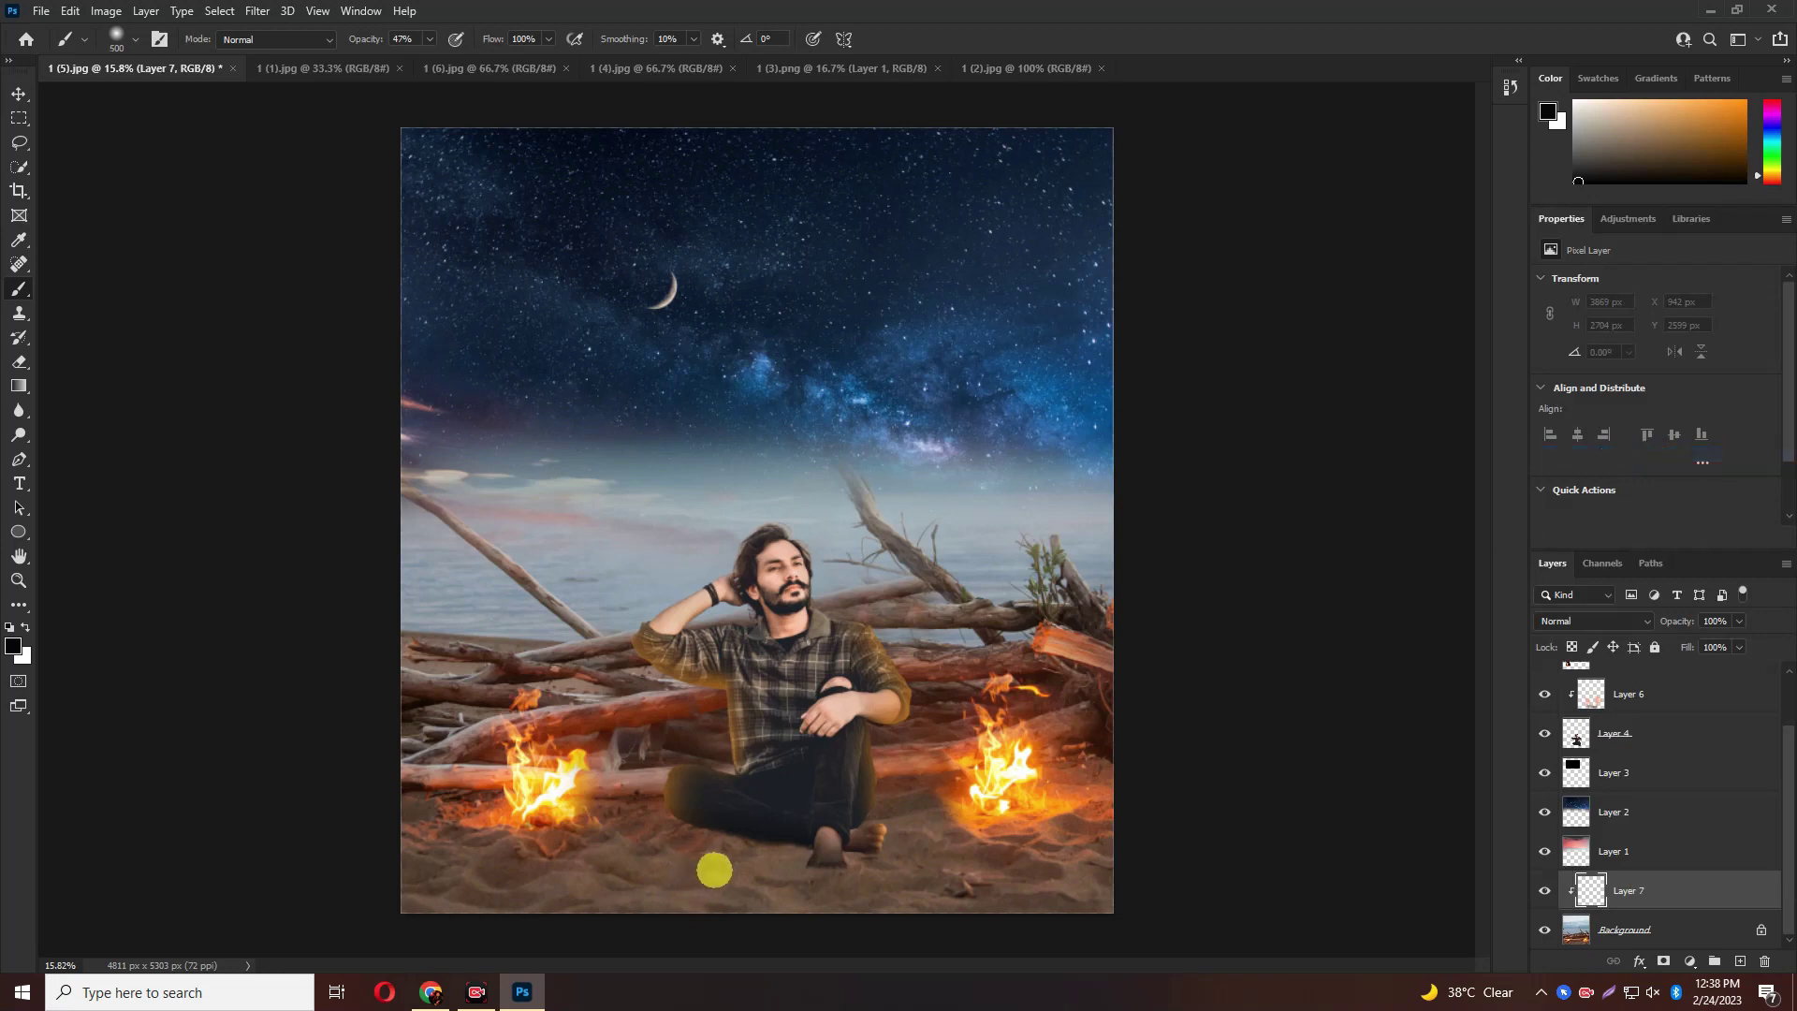
# Paint a dark shadow into the sand beneath the seated man on Layer 7
pyautogui.moveTo(682, 847); pyautogui.dragTo(856, 852)
pyautogui.moveTo(615, 849); pyautogui.dragTo(910, 851)
pyautogui.press(']')
pyautogui.press(']')
pyautogui.press(']')
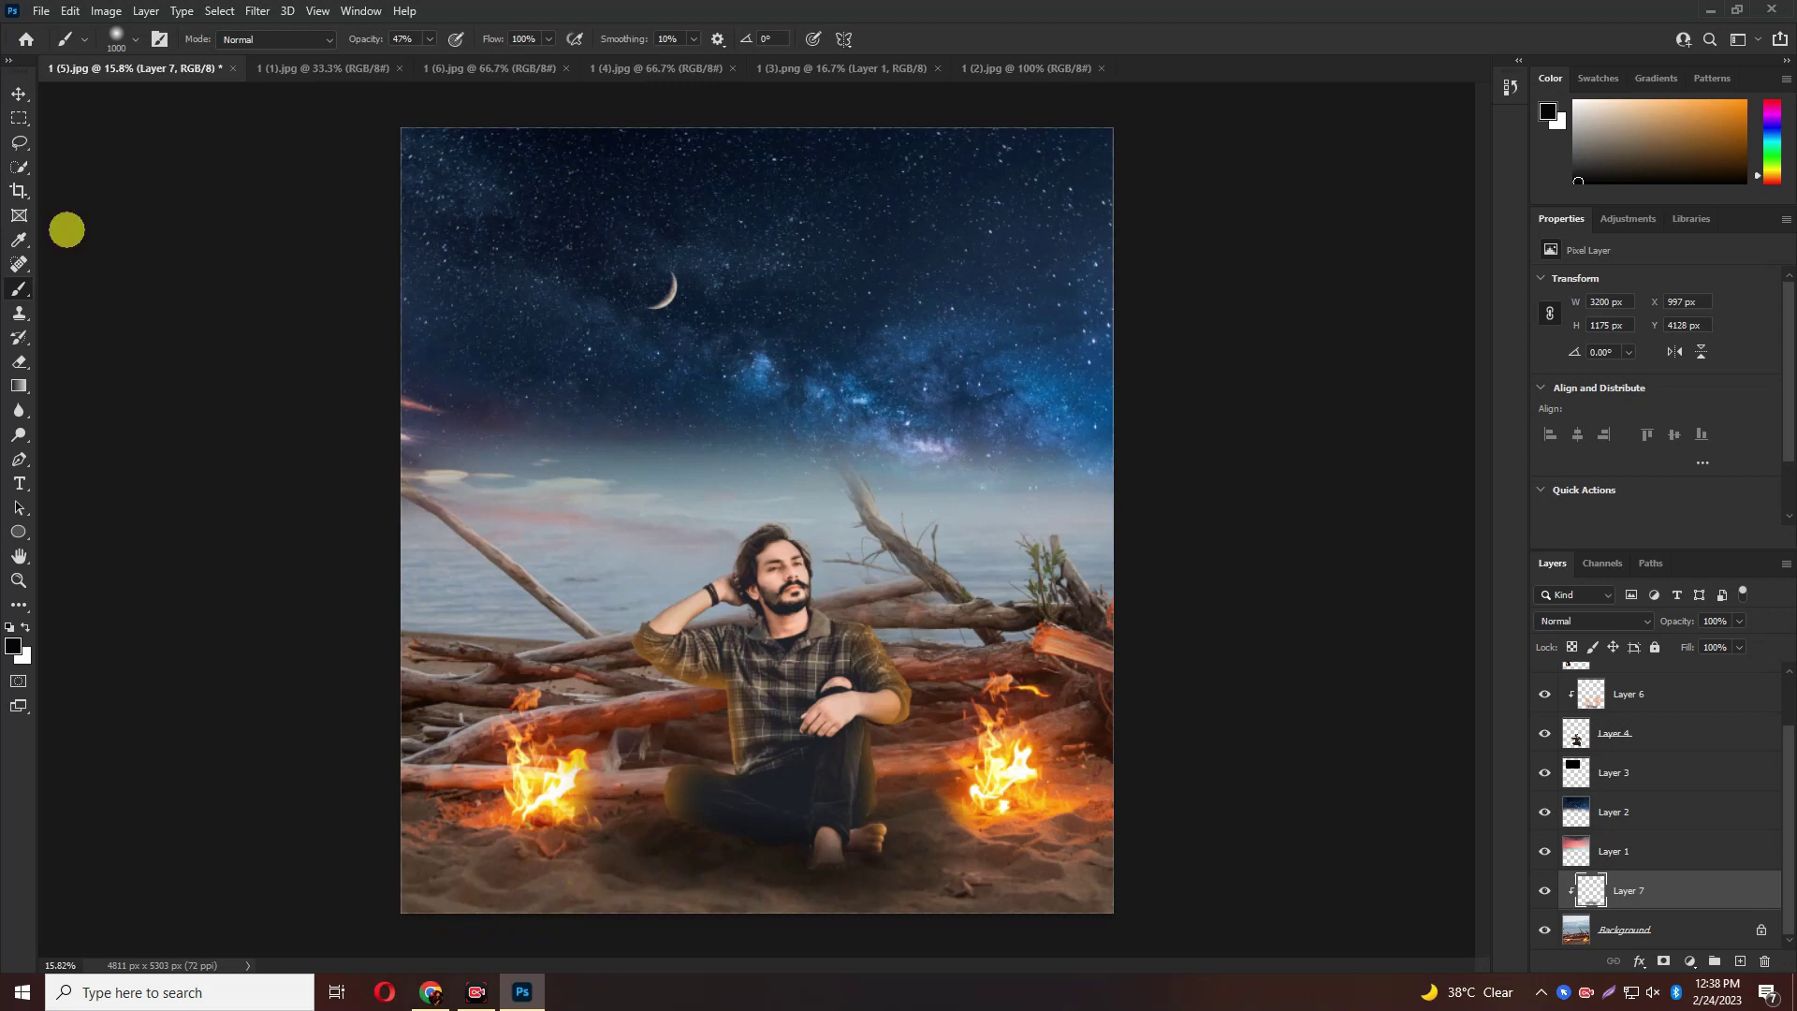
# With the Move tool active, open the gradient image 1 (2).png via File > Open
pyautogui.click(19, 93)
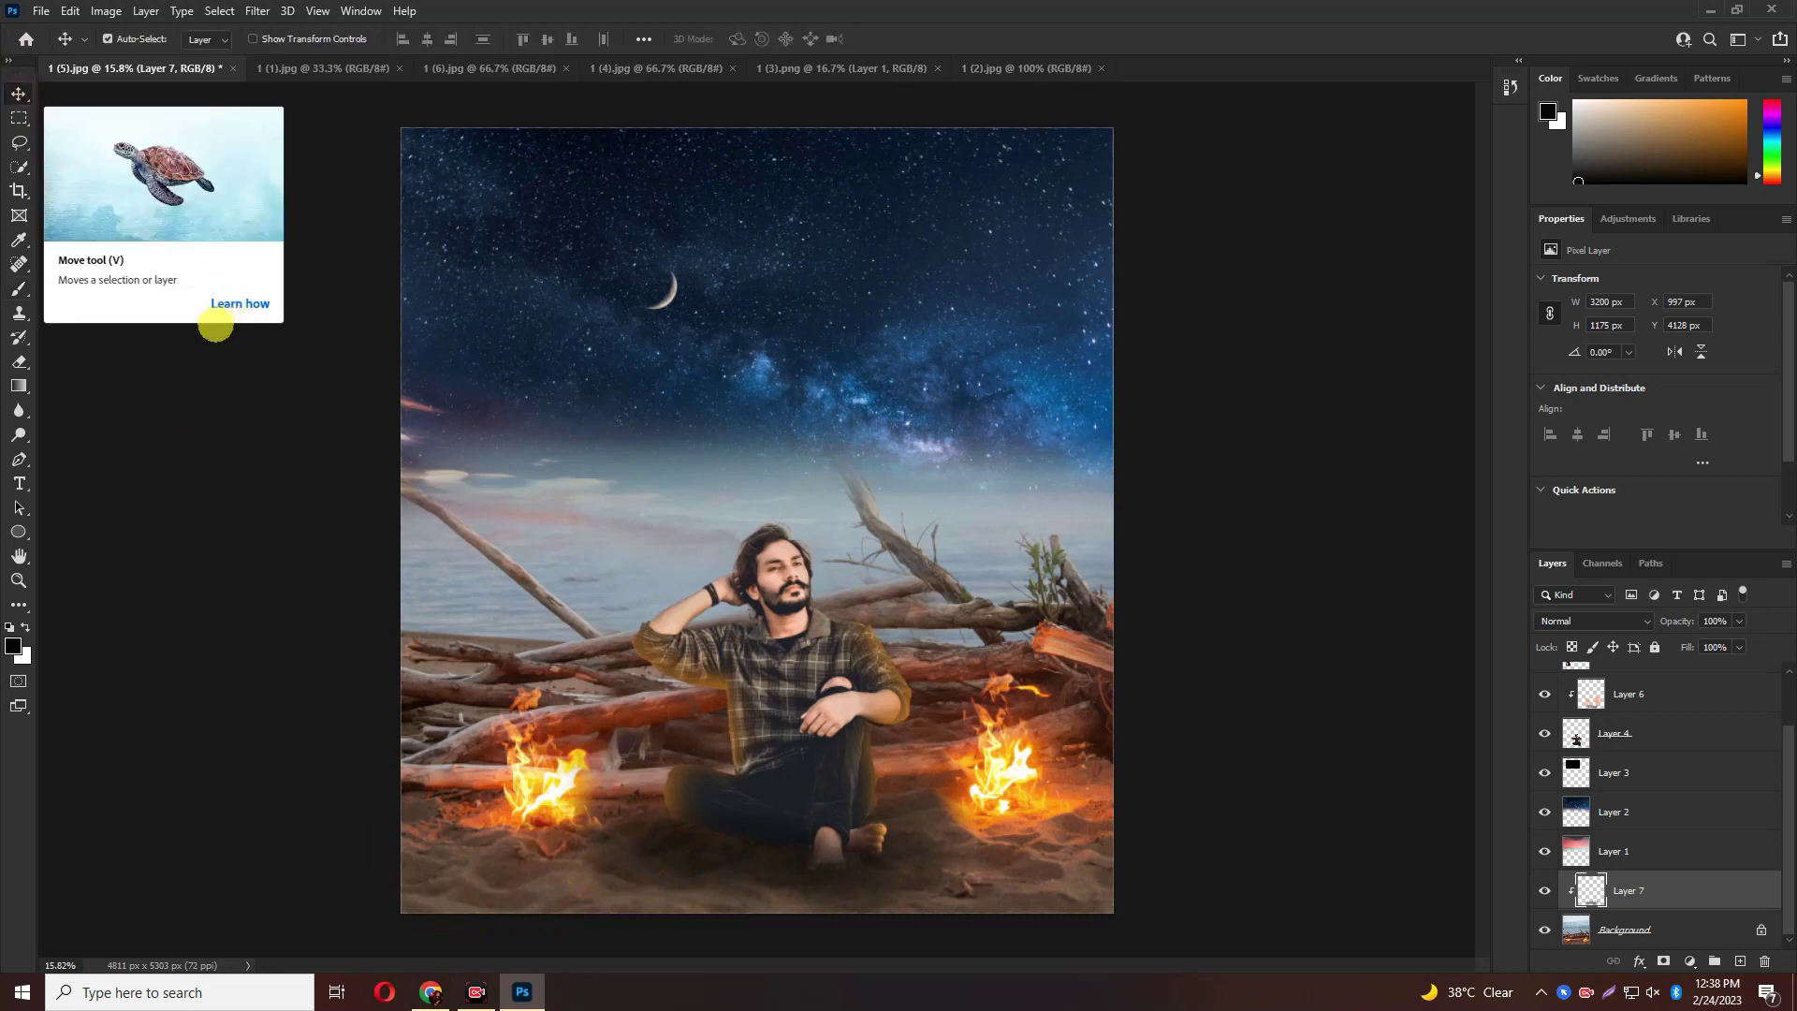
pyautogui.click(42, 10)
pyautogui.click(63, 47)
pyautogui.click(551, 178)
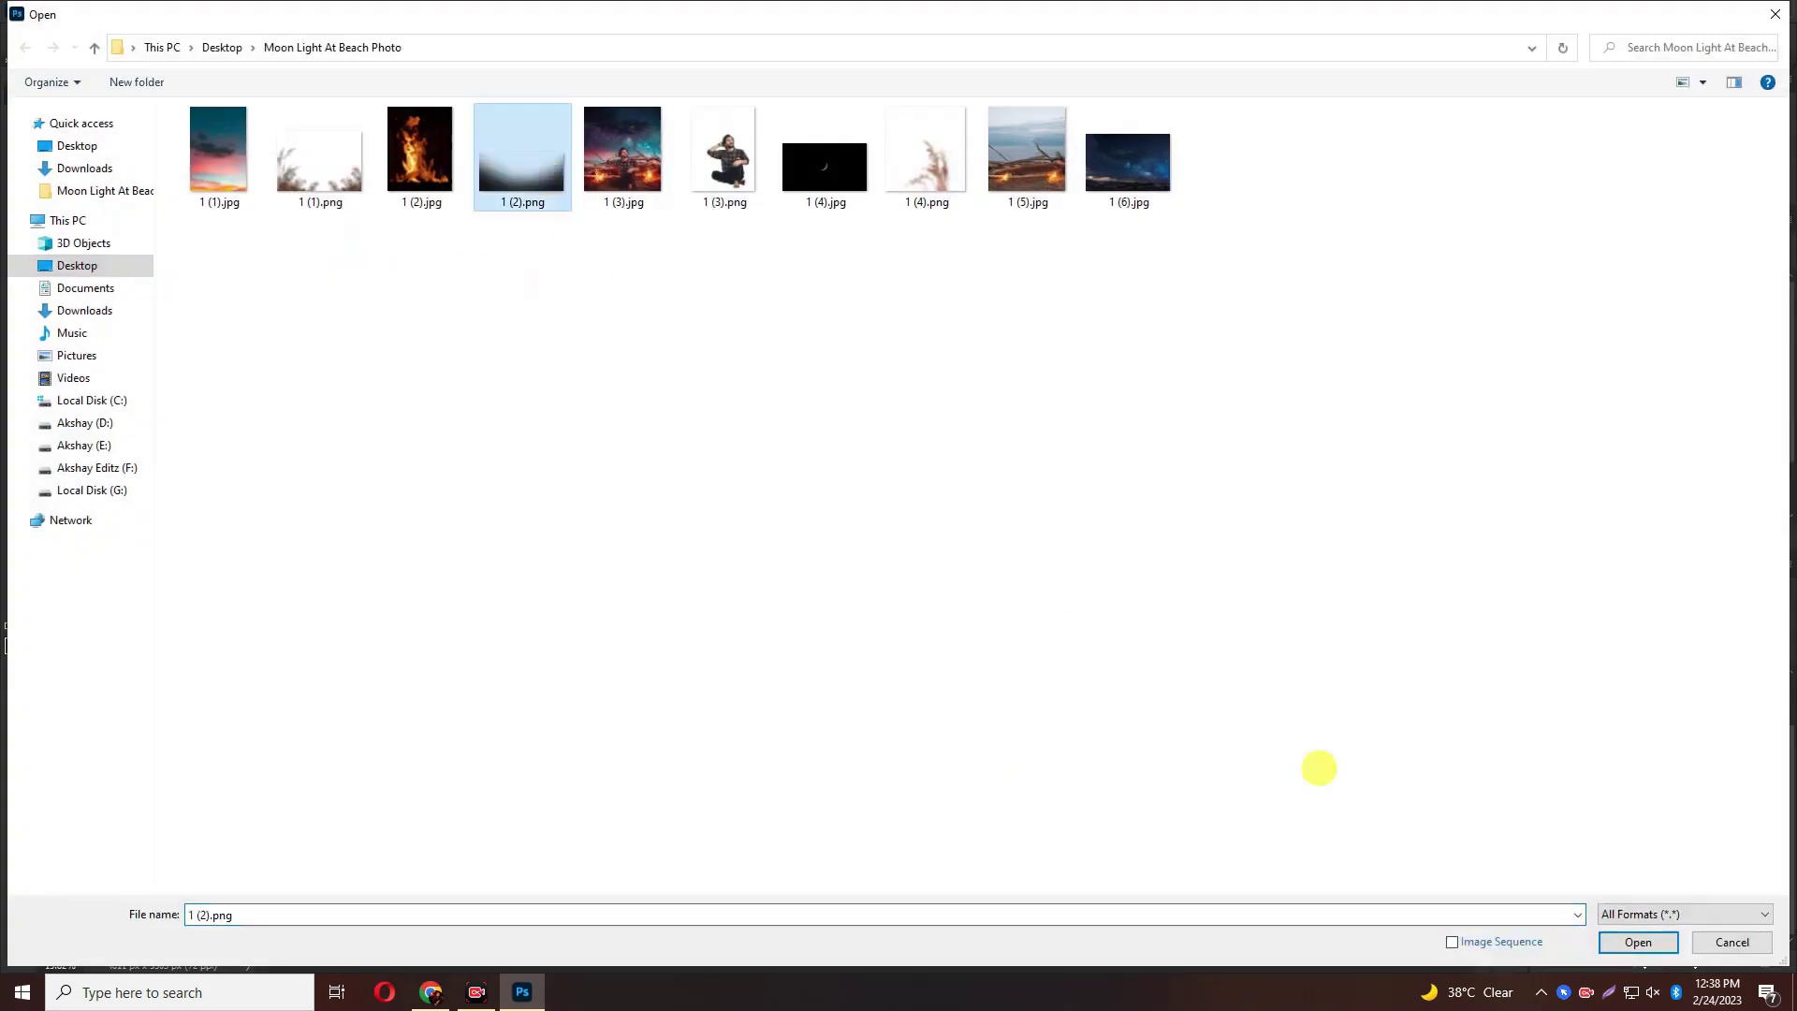
pyautogui.click(1638, 942)
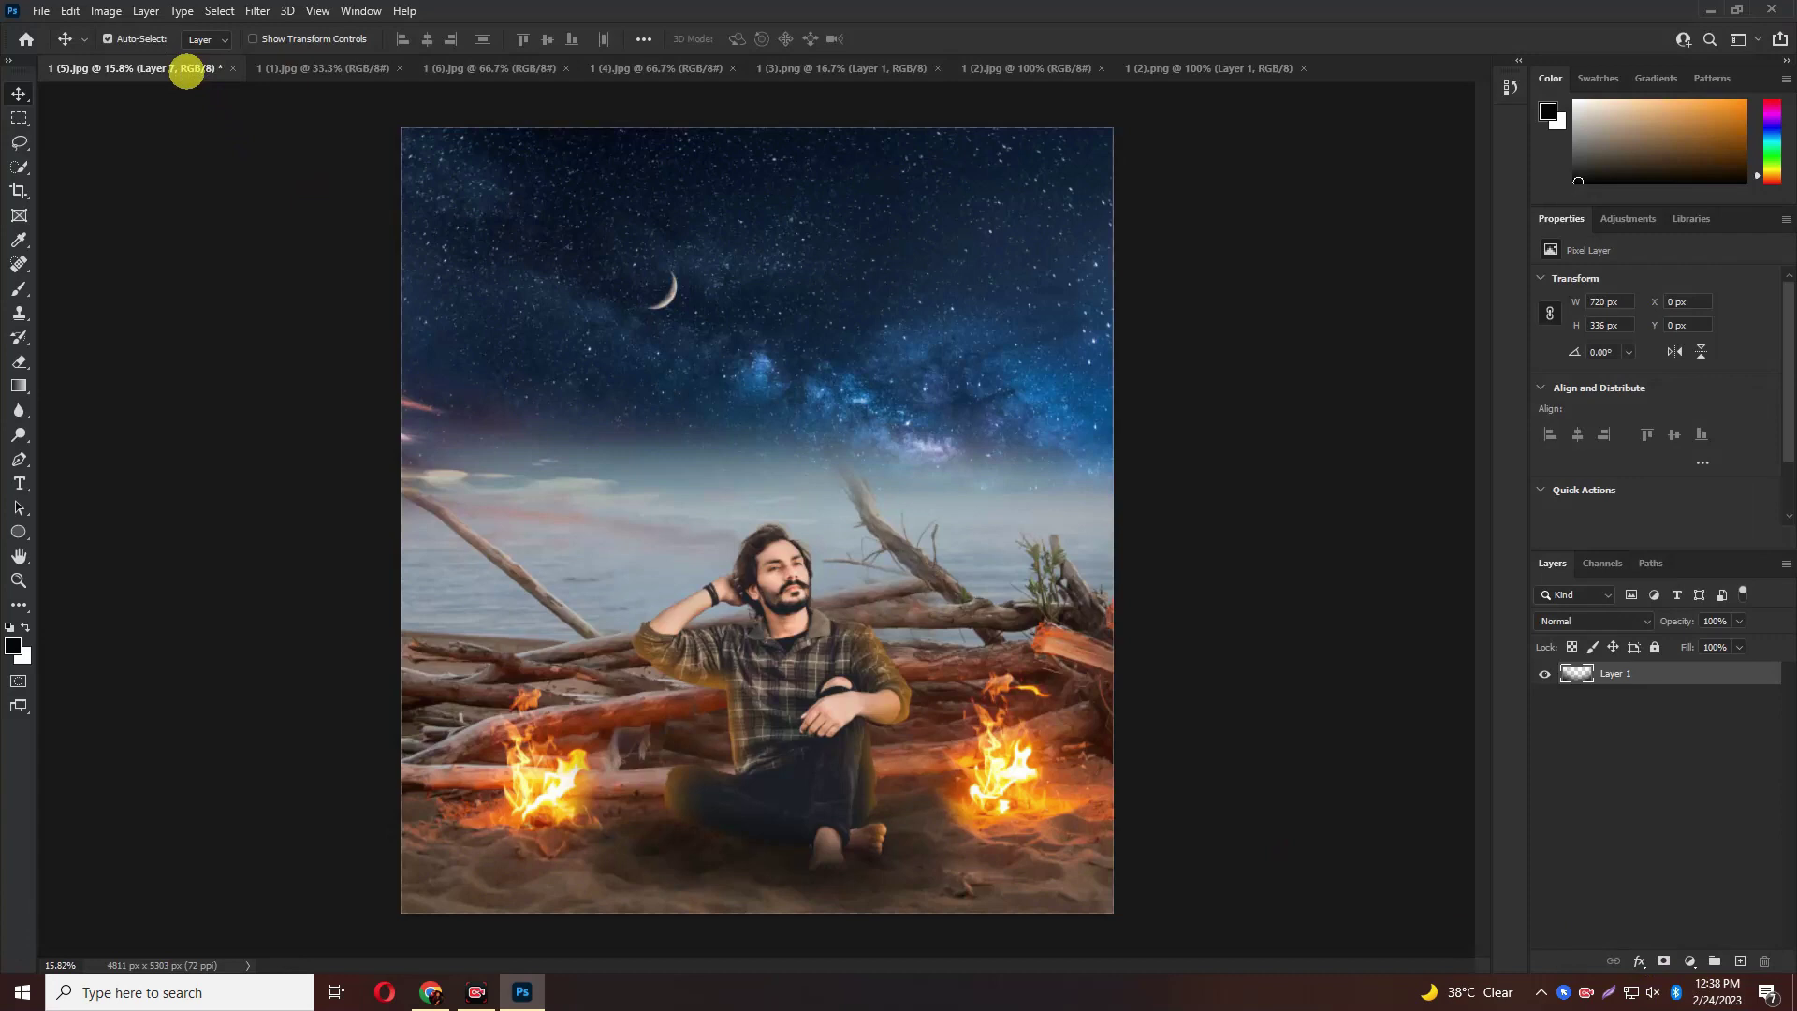
# Bring the gradient in as Layer 8, move it to the top, and stretch it across the lower foreground
pyautogui.moveTo(188, 58)
pyautogui.mouseDown()
pyautogui.moveTo(762, 754)
pyautogui.moveTo(582, 552)
pyautogui.mouseUp()
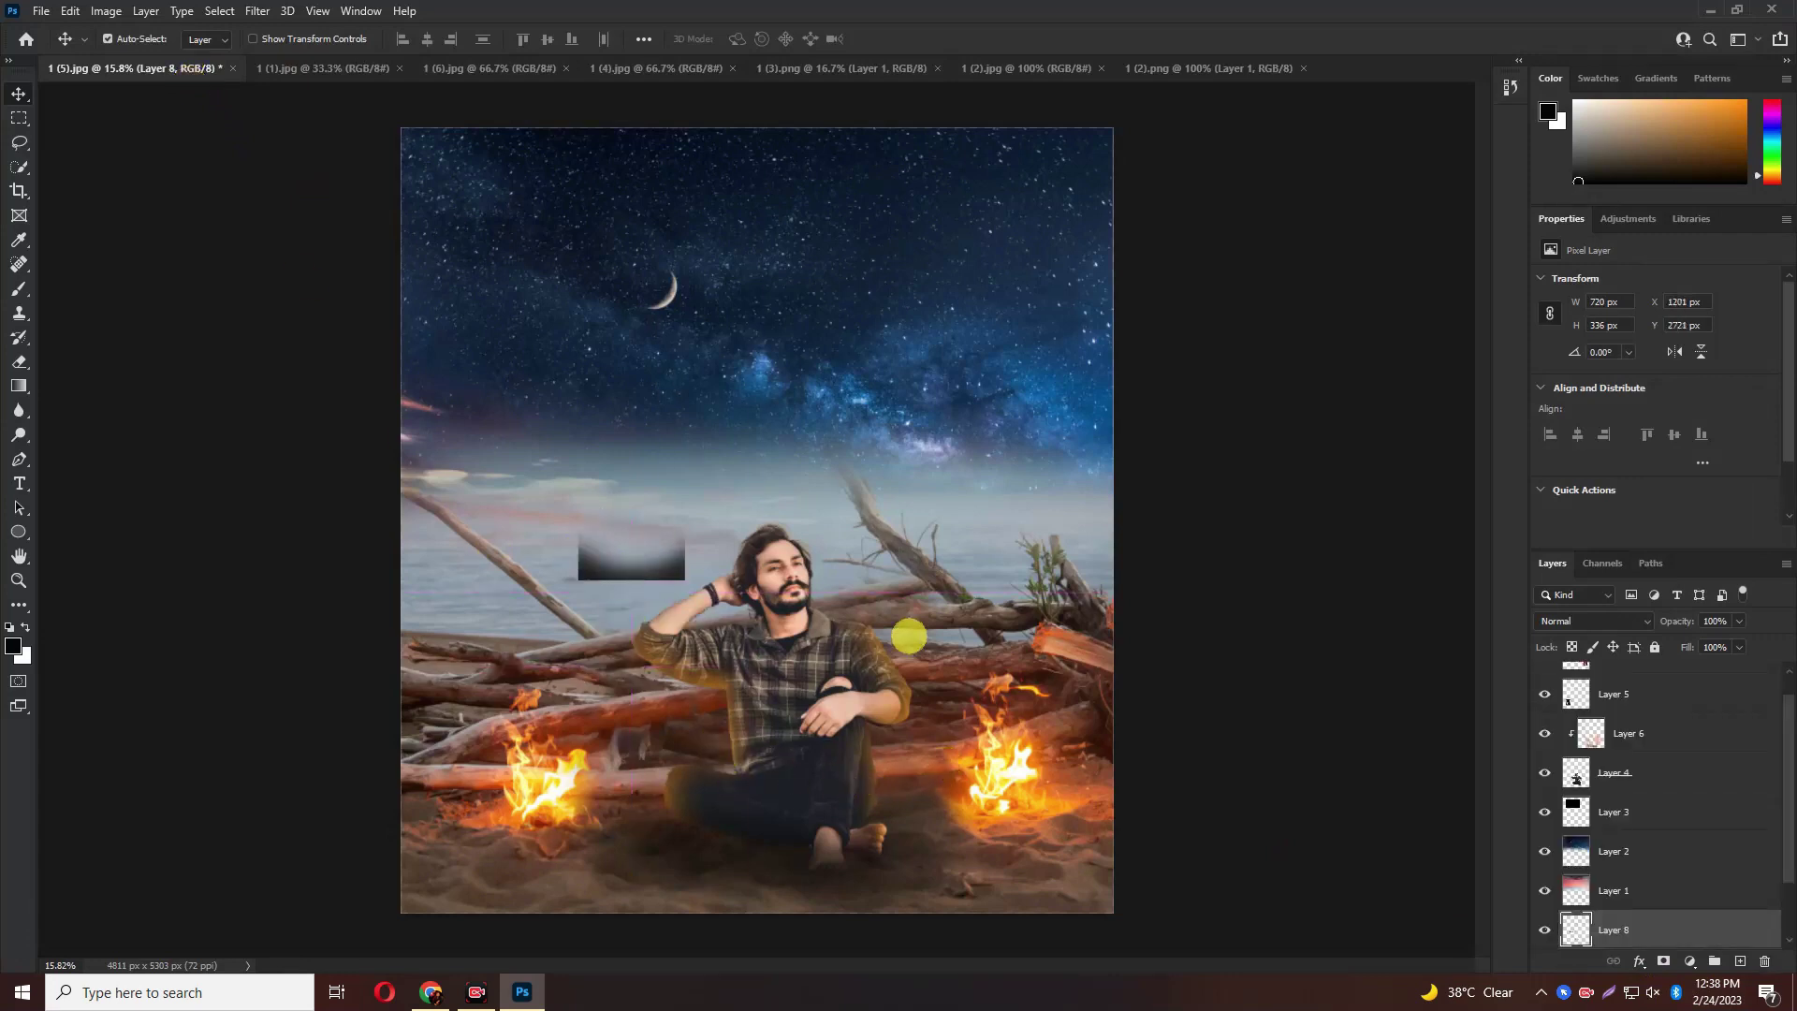
pyautogui.moveTo(1624, 930); pyautogui.dragTo(1643, 667)
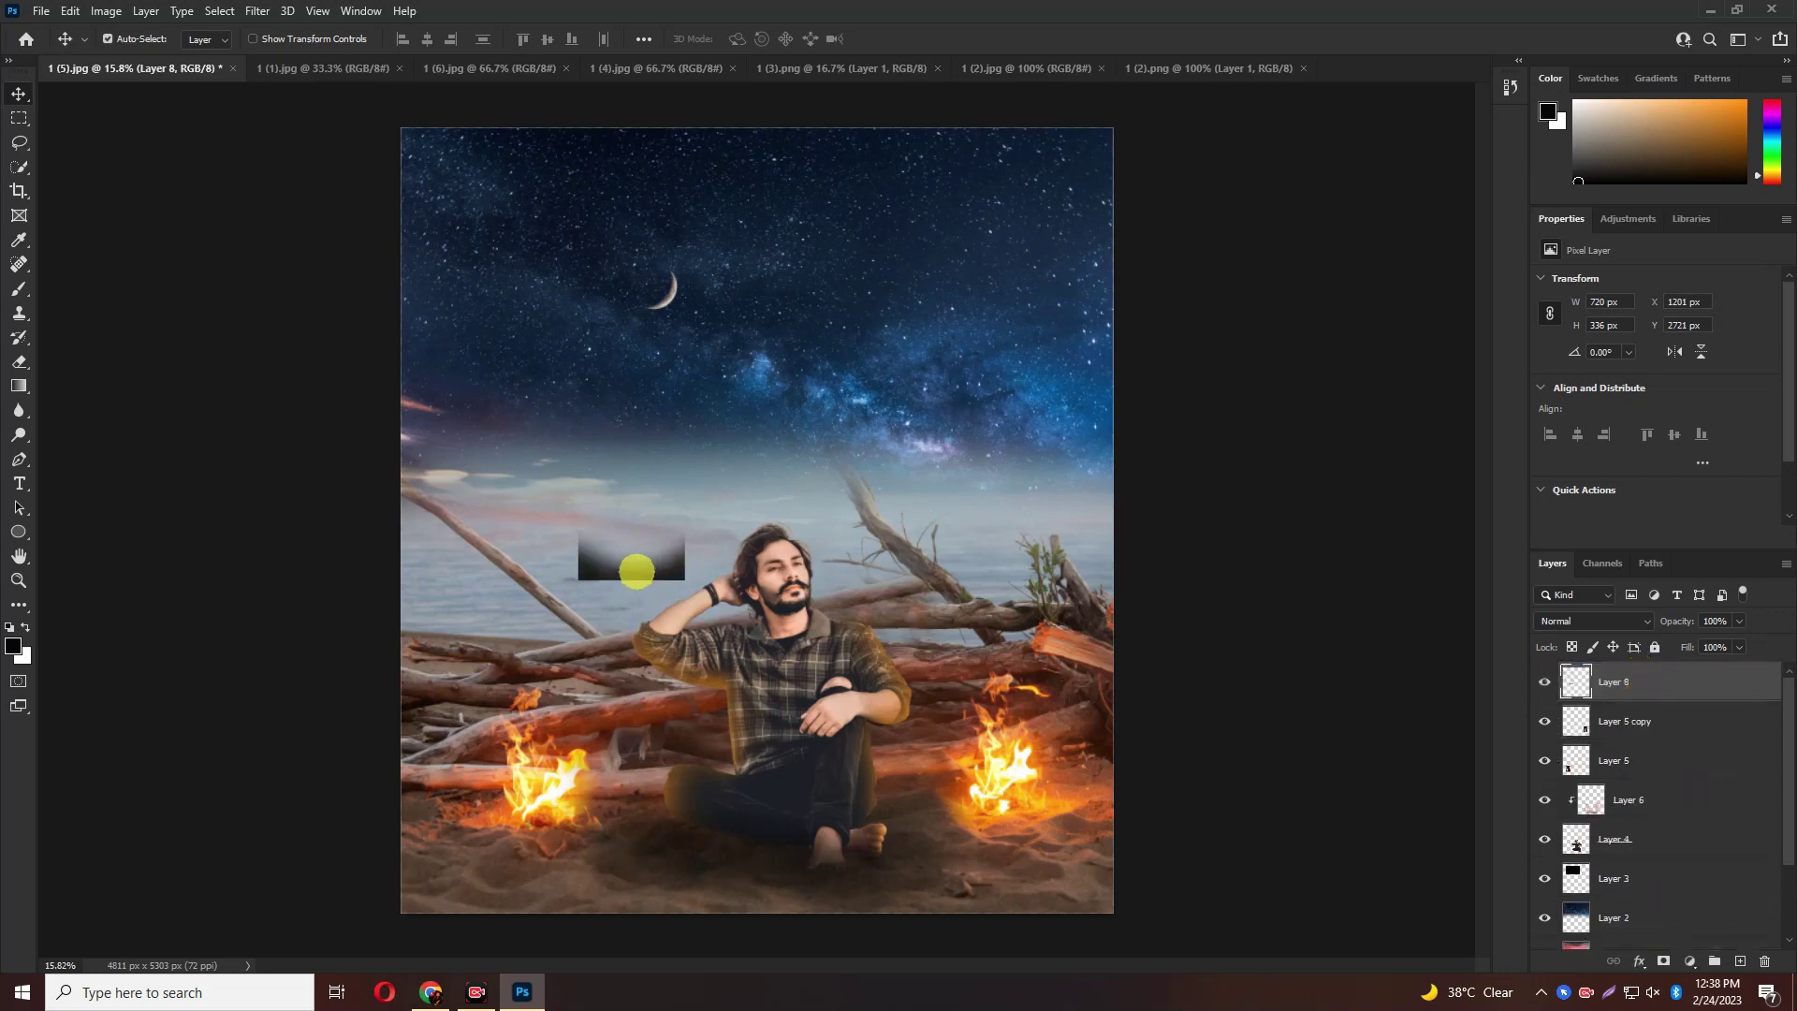
pyautogui.hotkey('ctrl', 't')
pyautogui.moveTo(684, 557); pyautogui.dragTo(1202, 602)
pyautogui.moveTo(804, 659); pyautogui.dragTo(623, 863)
pyautogui.moveTo(1058, 763); pyautogui.dragTo(1126, 765)
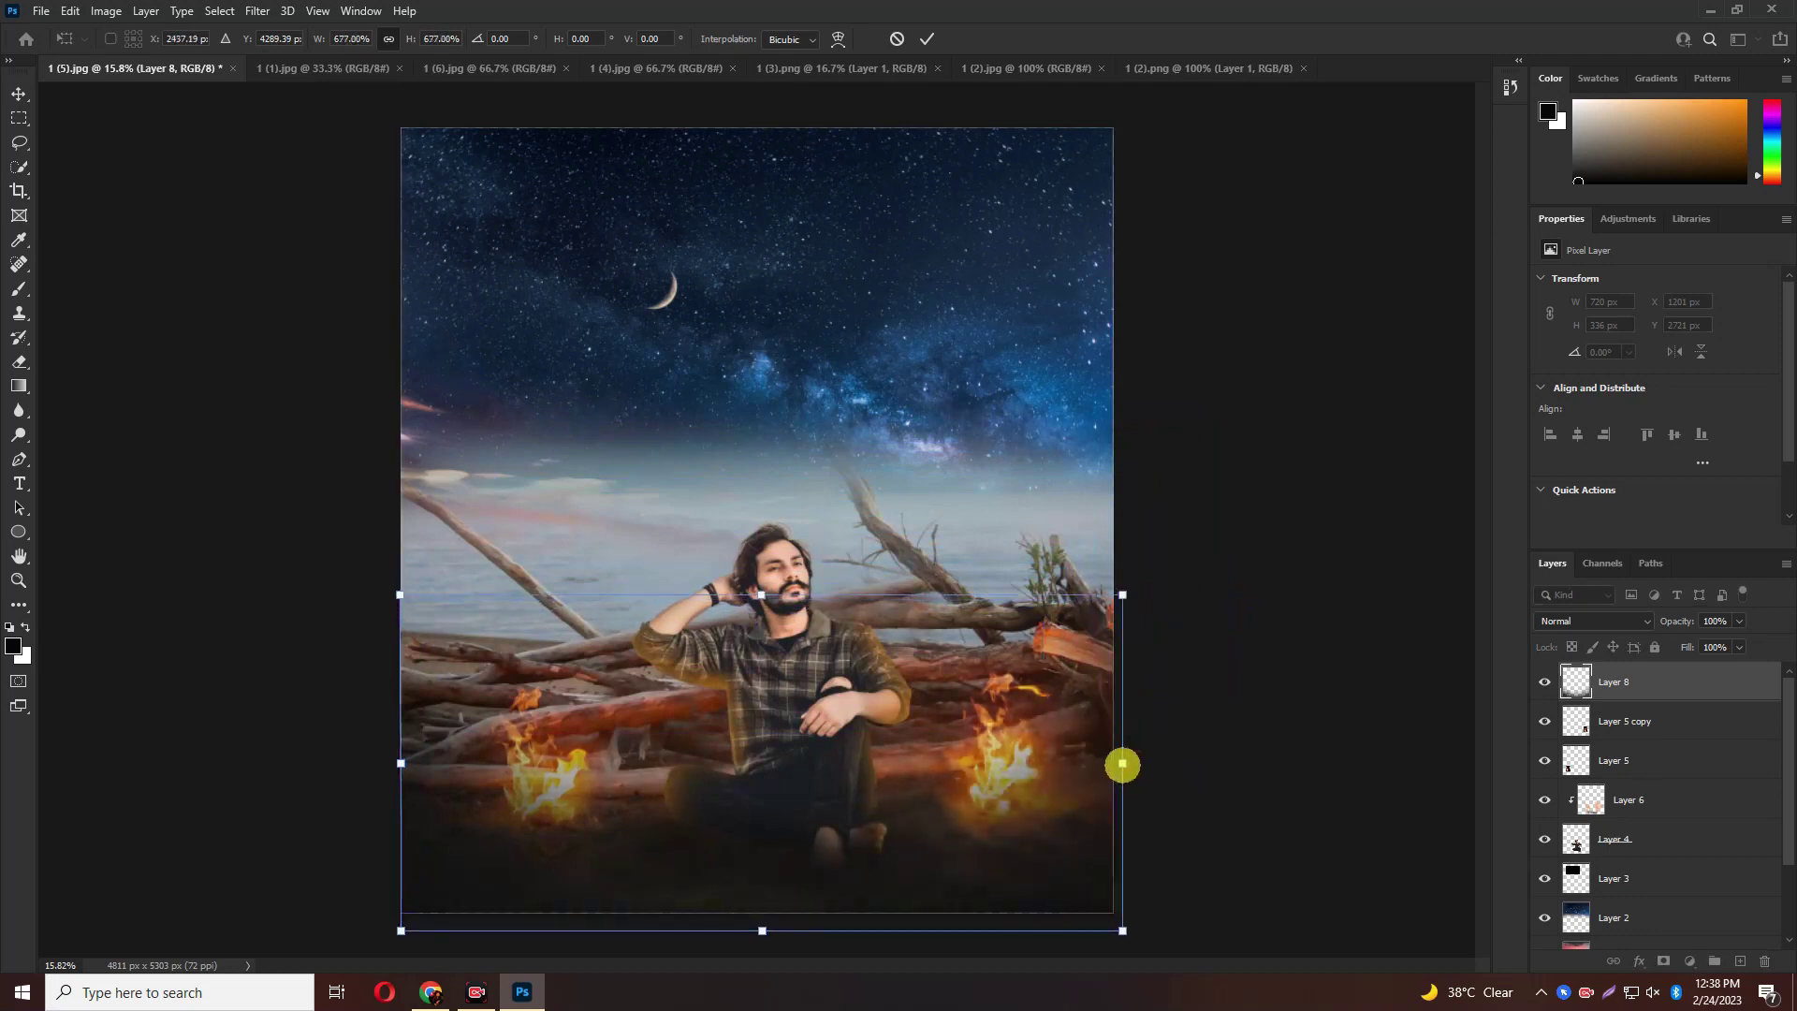
pyautogui.press('Return')
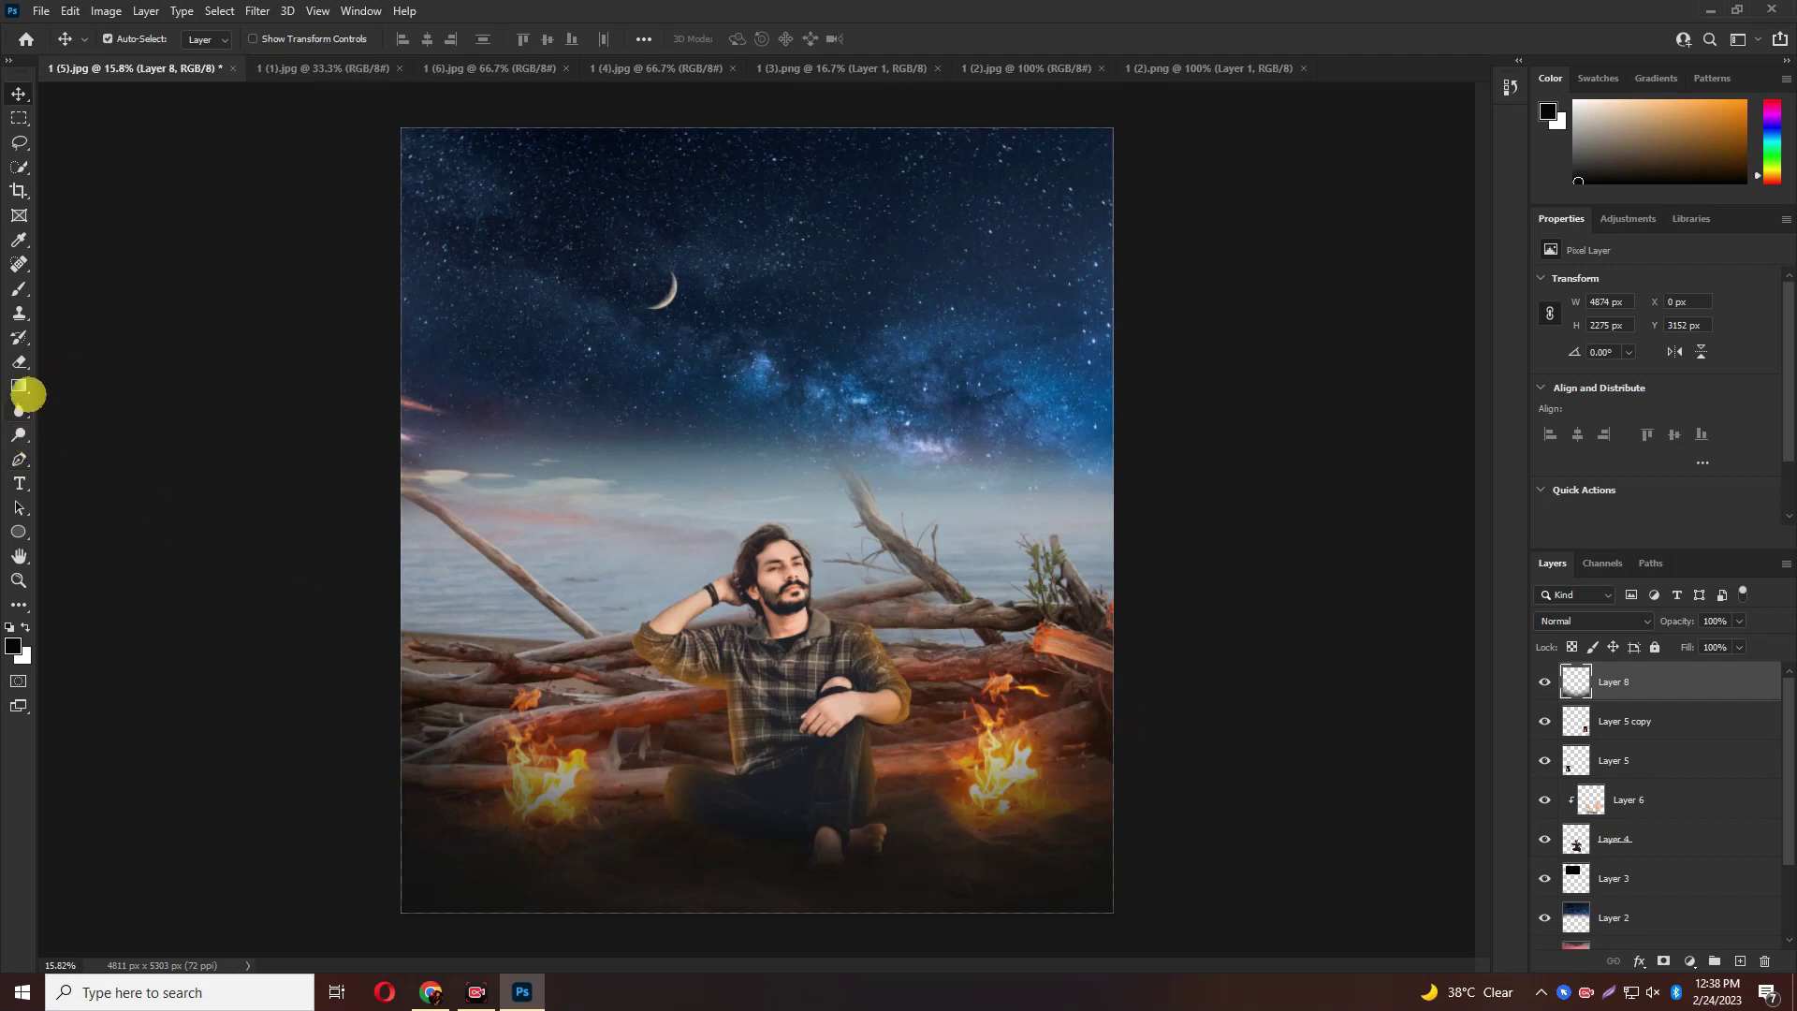
# Use a 1300-size Eraser on the gradient, then reselect Layer 8 with the Move tool
pyautogui.moveTo(19, 361); pyautogui.dragTo(60, 354)
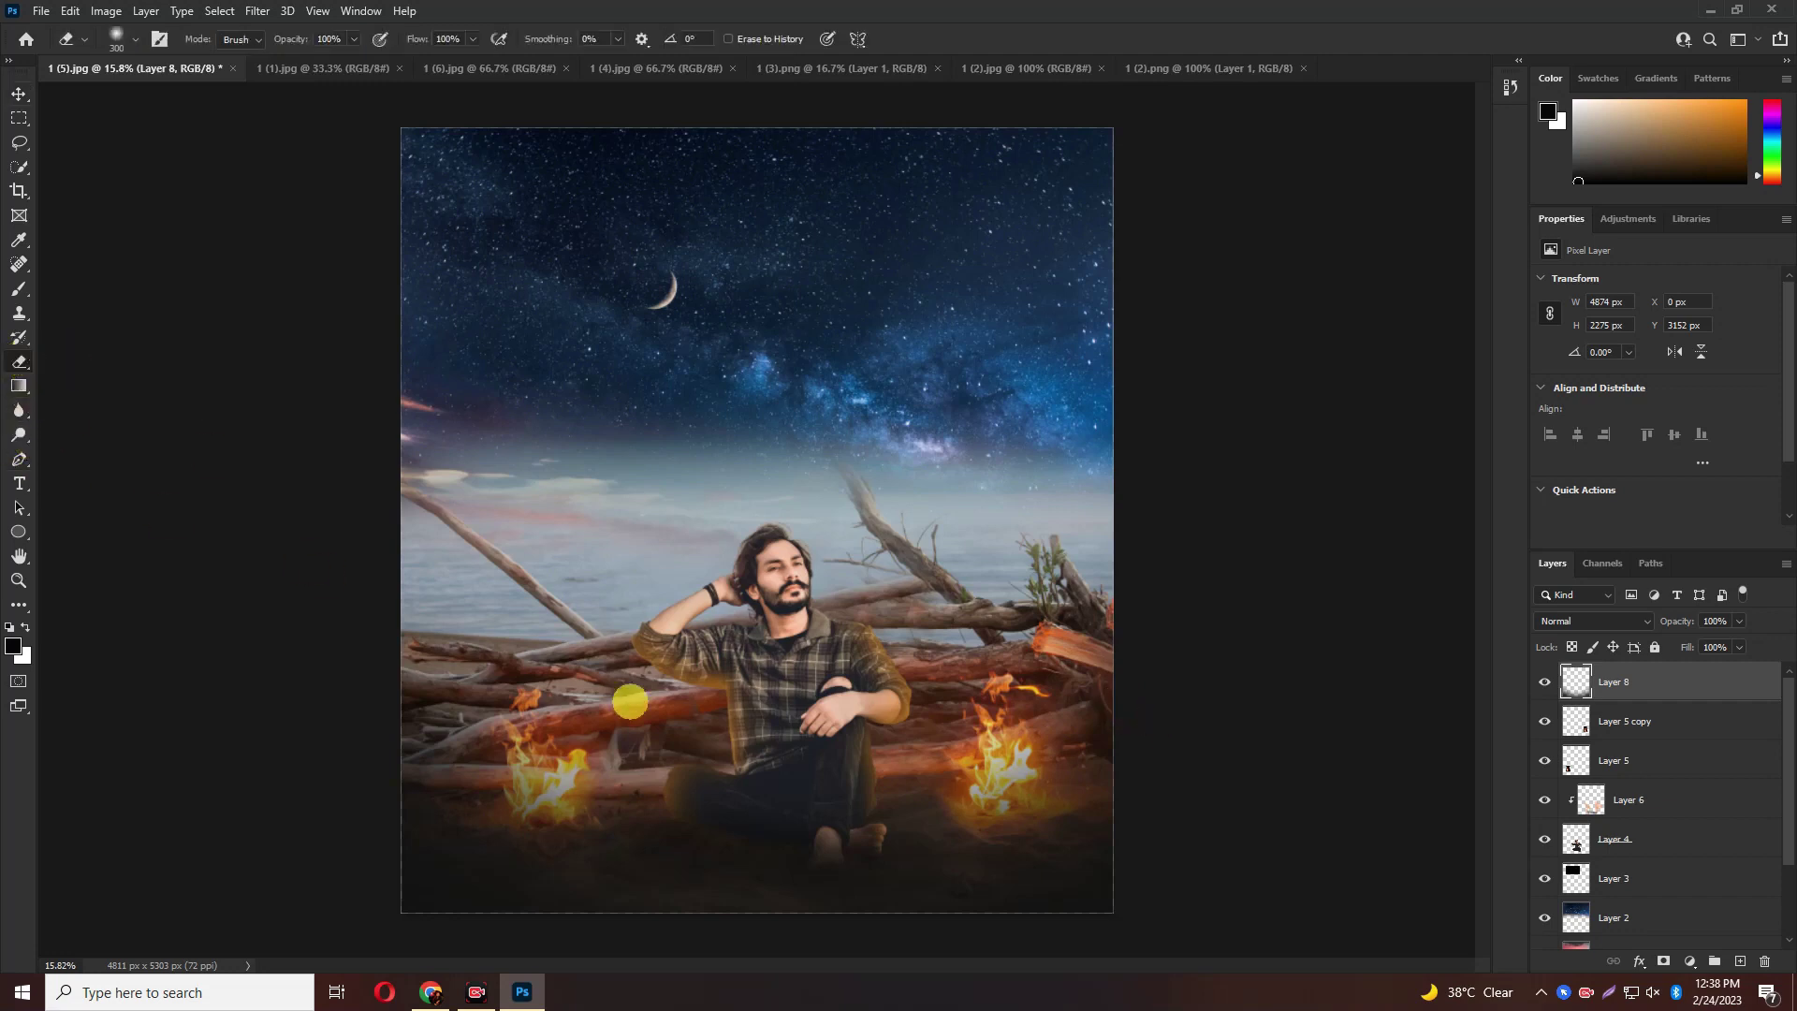
pyautogui.press(']')
pyautogui.press(']')
pyautogui.press(']')
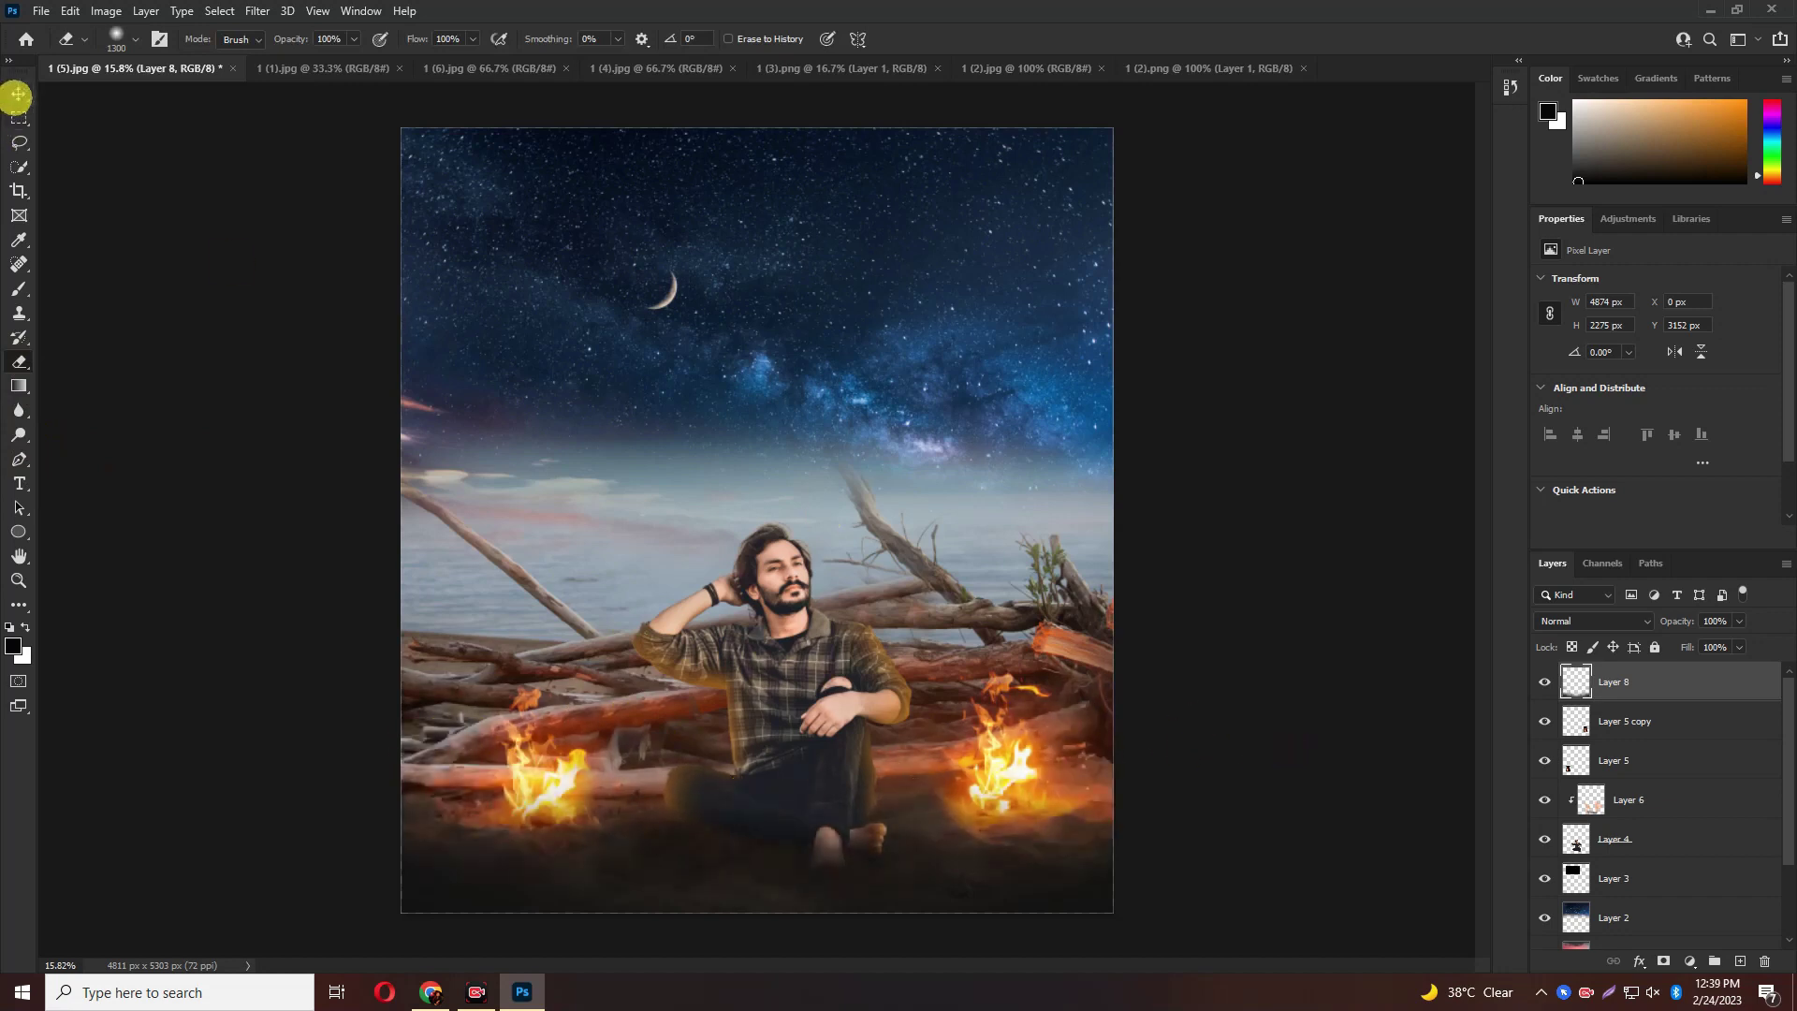
pyautogui.click(18, 95)
pyautogui.scroll(1, 782, 653)
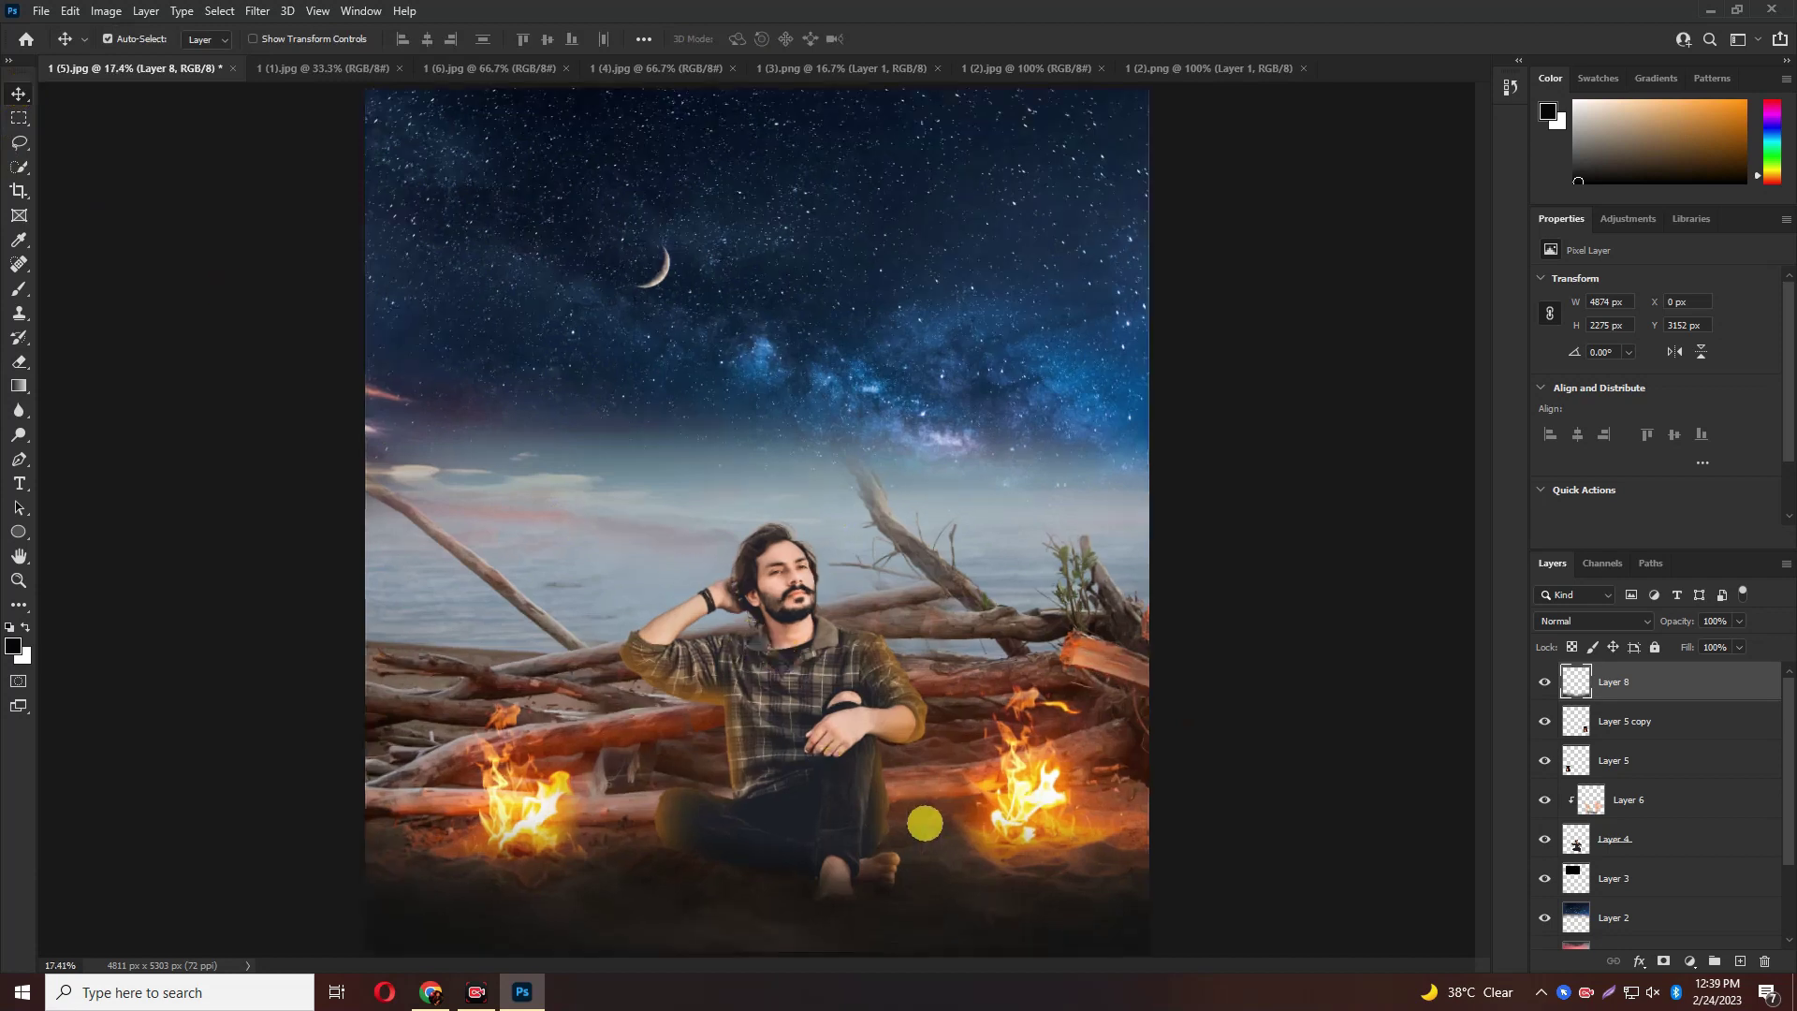
pyautogui.click(1671, 720)
pyautogui.click(1653, 682)
# Cycle through the 1 (2).png and 1 (2).jpg tabs back to 1 (5).jpg
pyautogui.click(1184, 69)
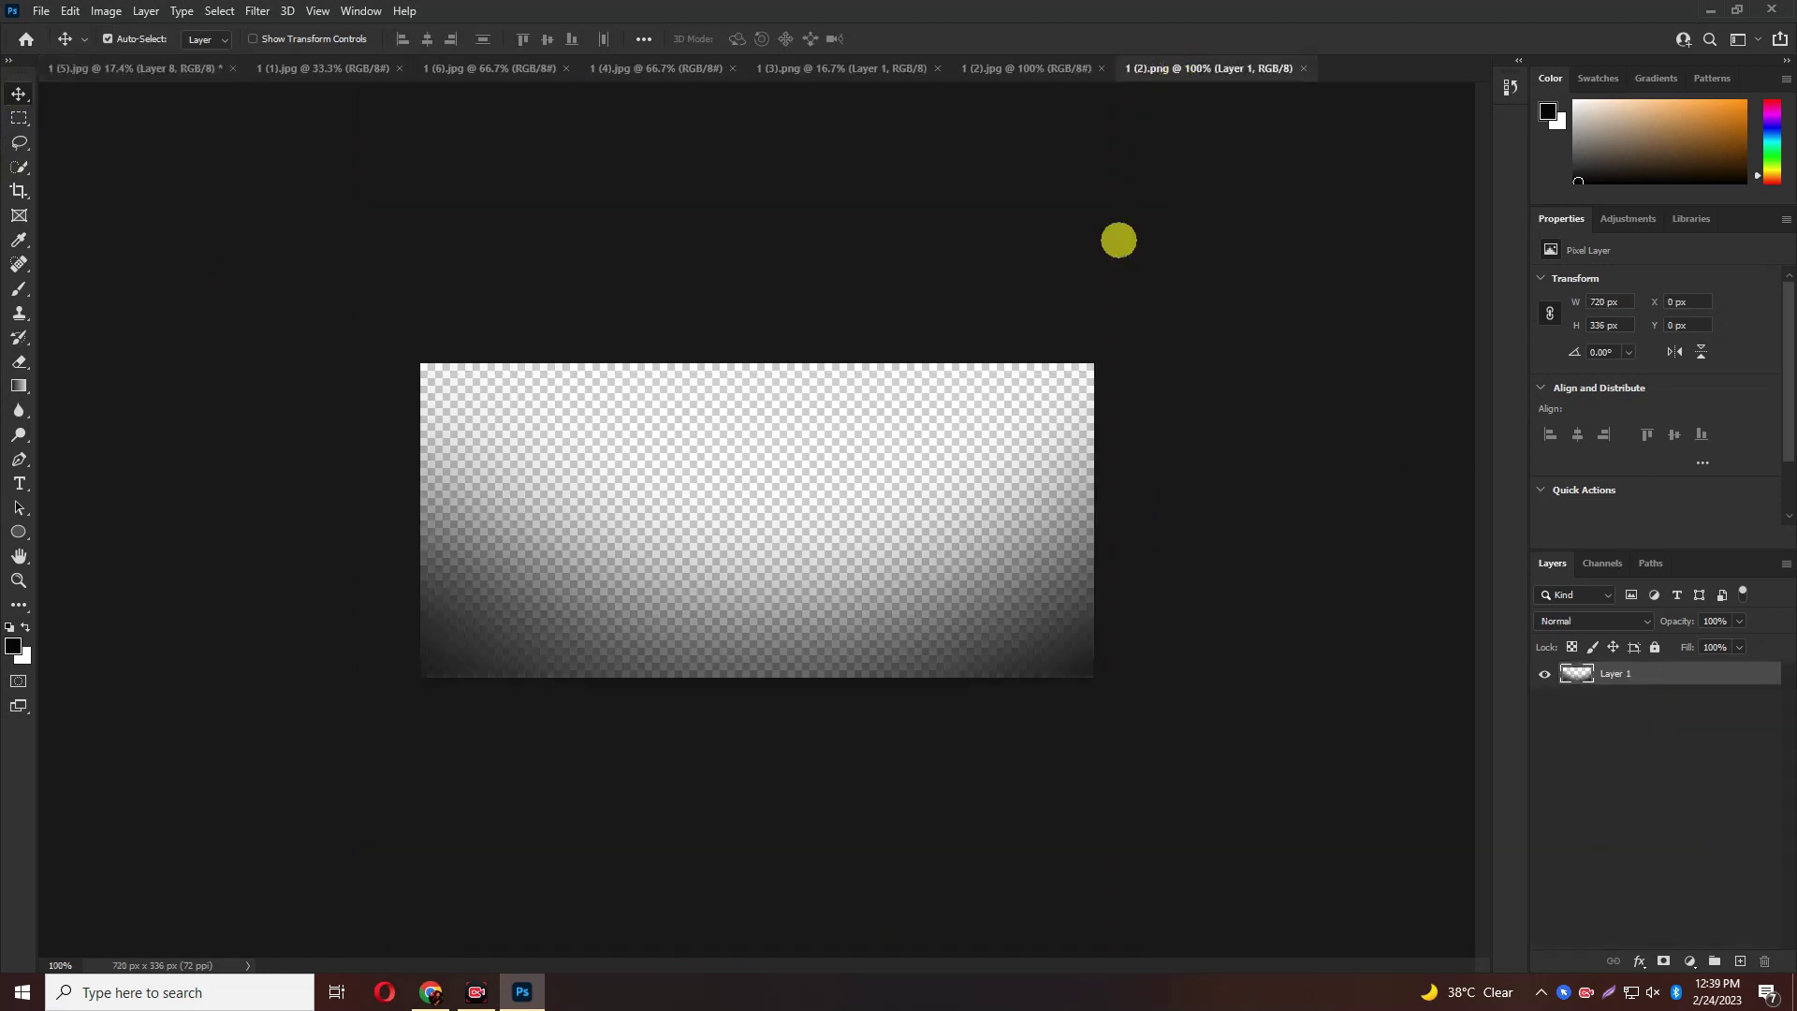
pyautogui.click(1030, 68)
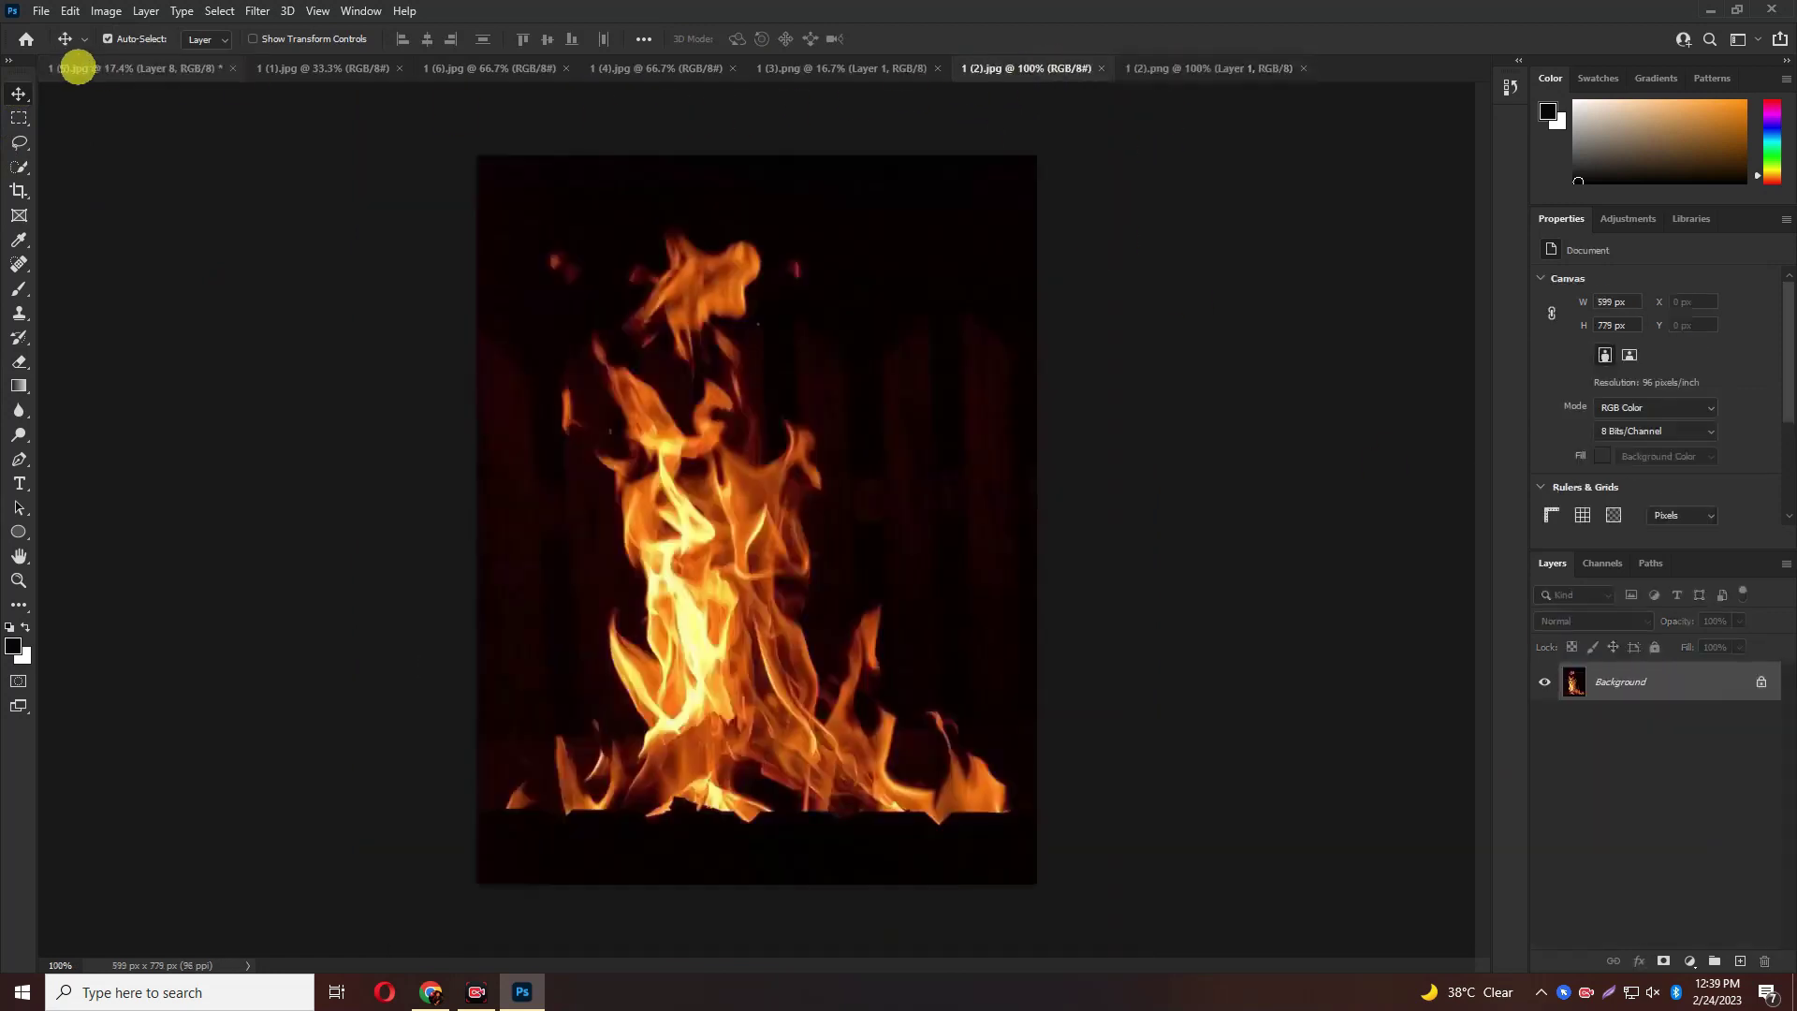
pyautogui.click(78, 67)
# Open the images 1 (4).png and 1 (1).png together
pyautogui.click(41, 11)
pyautogui.click(66, 48)
pyautogui.click(922, 155)
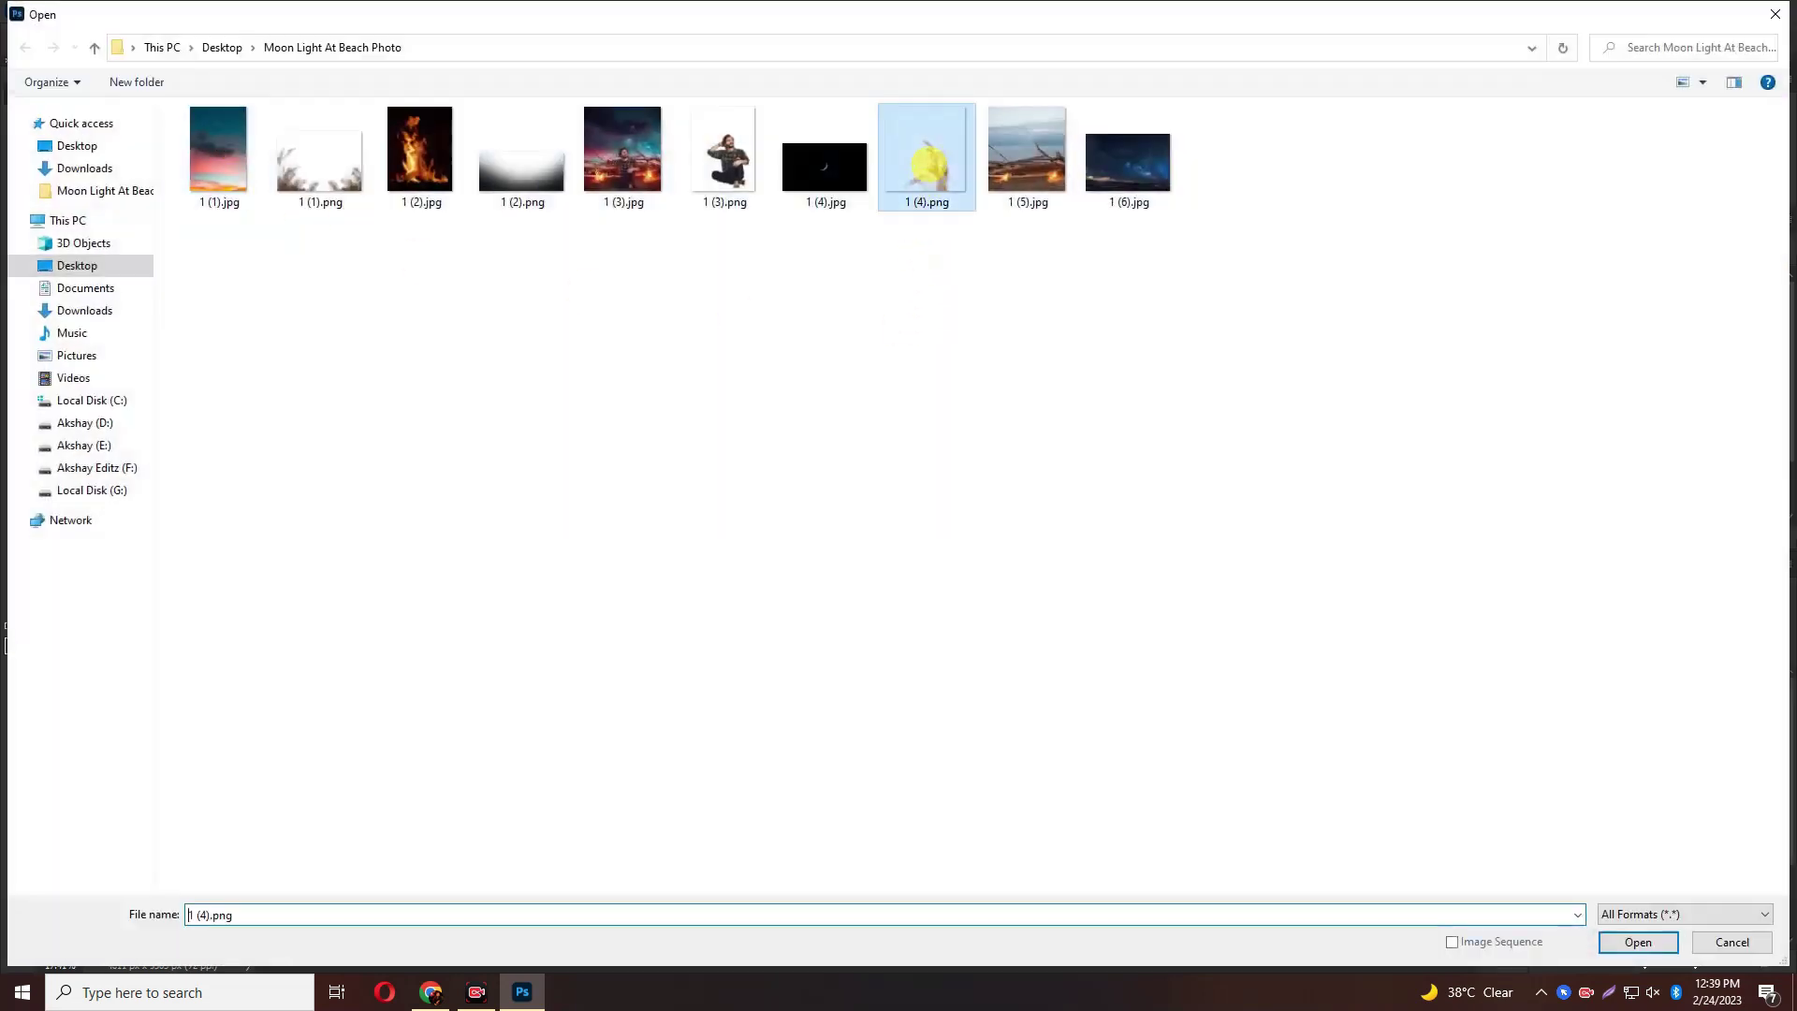
pyautogui.keyDown('ctrl'); pyautogui.click(320, 154); pyautogui.keyUp('ctrl')
pyautogui.click(1671, 933)
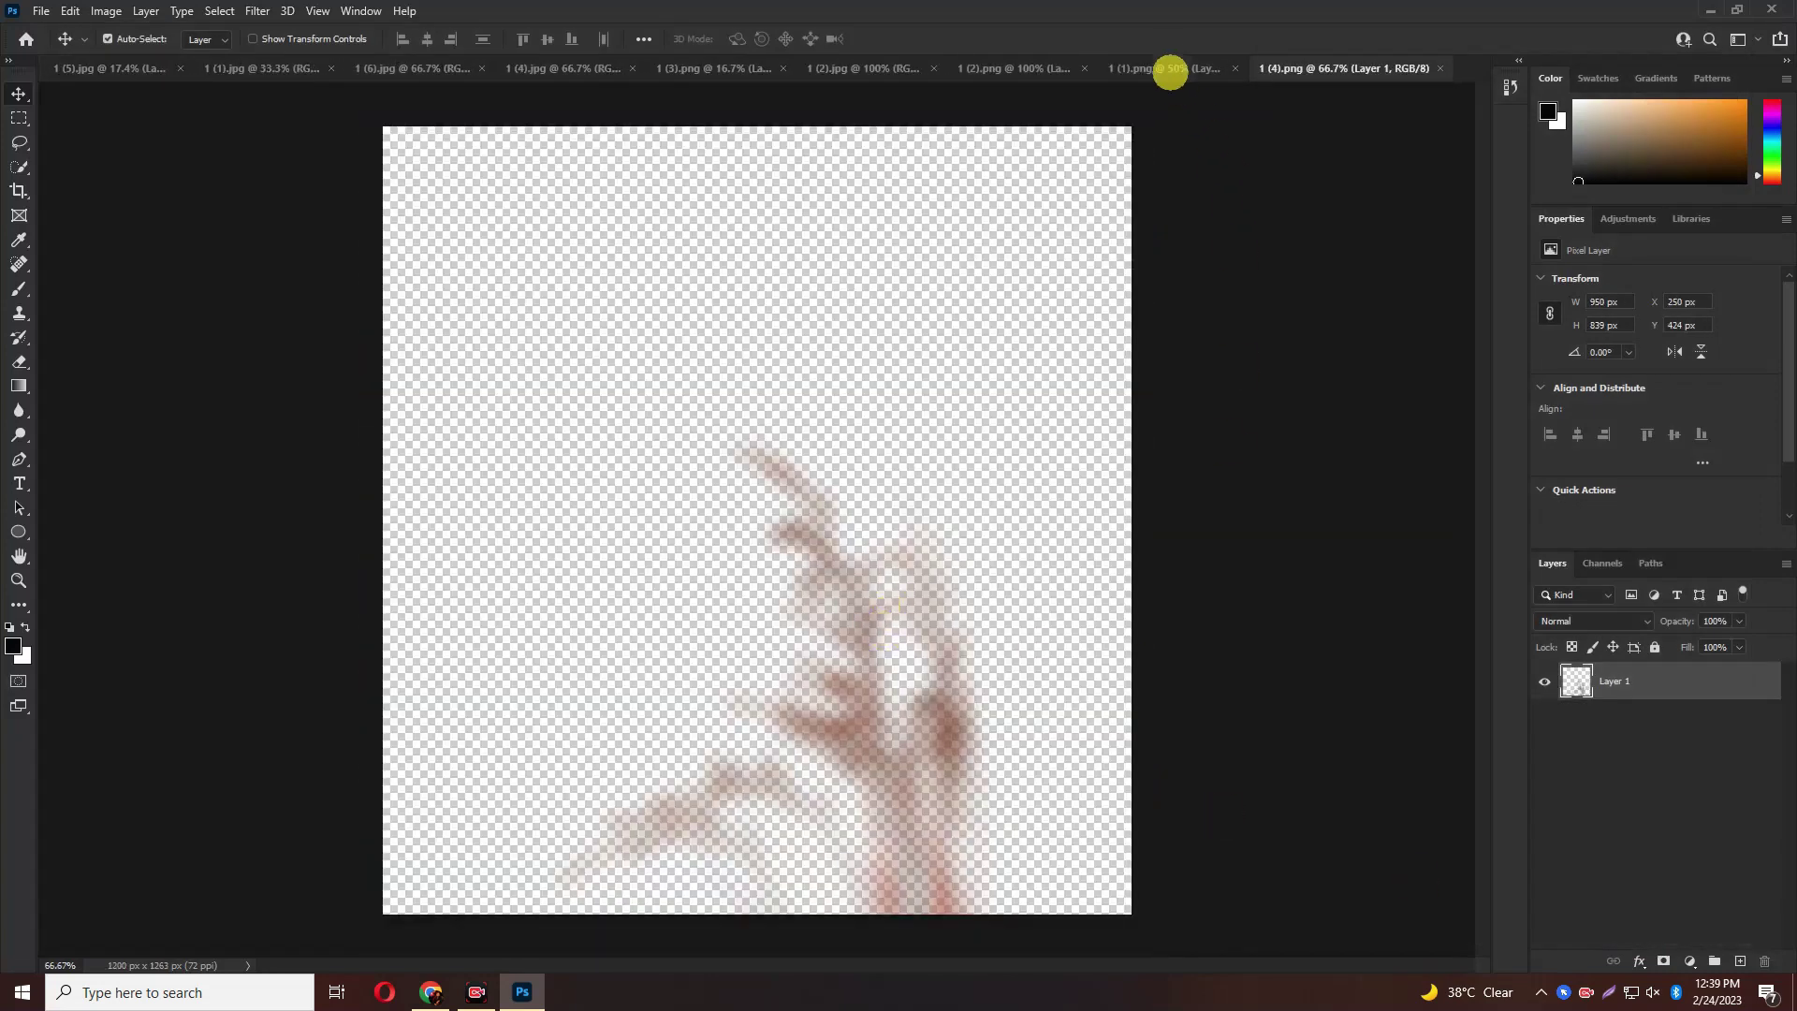
# Bring 1 (1).png into the composite as Layer 9, stretched to the left edge and lowered
pyautogui.click(1164, 68)
pyautogui.moveTo(369, 807)
pyautogui.mouseDown()
pyautogui.moveTo(116, 72)
pyautogui.moveTo(661, 786)
pyautogui.moveTo(1149, 784)
pyautogui.mouseUp()
pyautogui.hotkey('ctrl', 't')
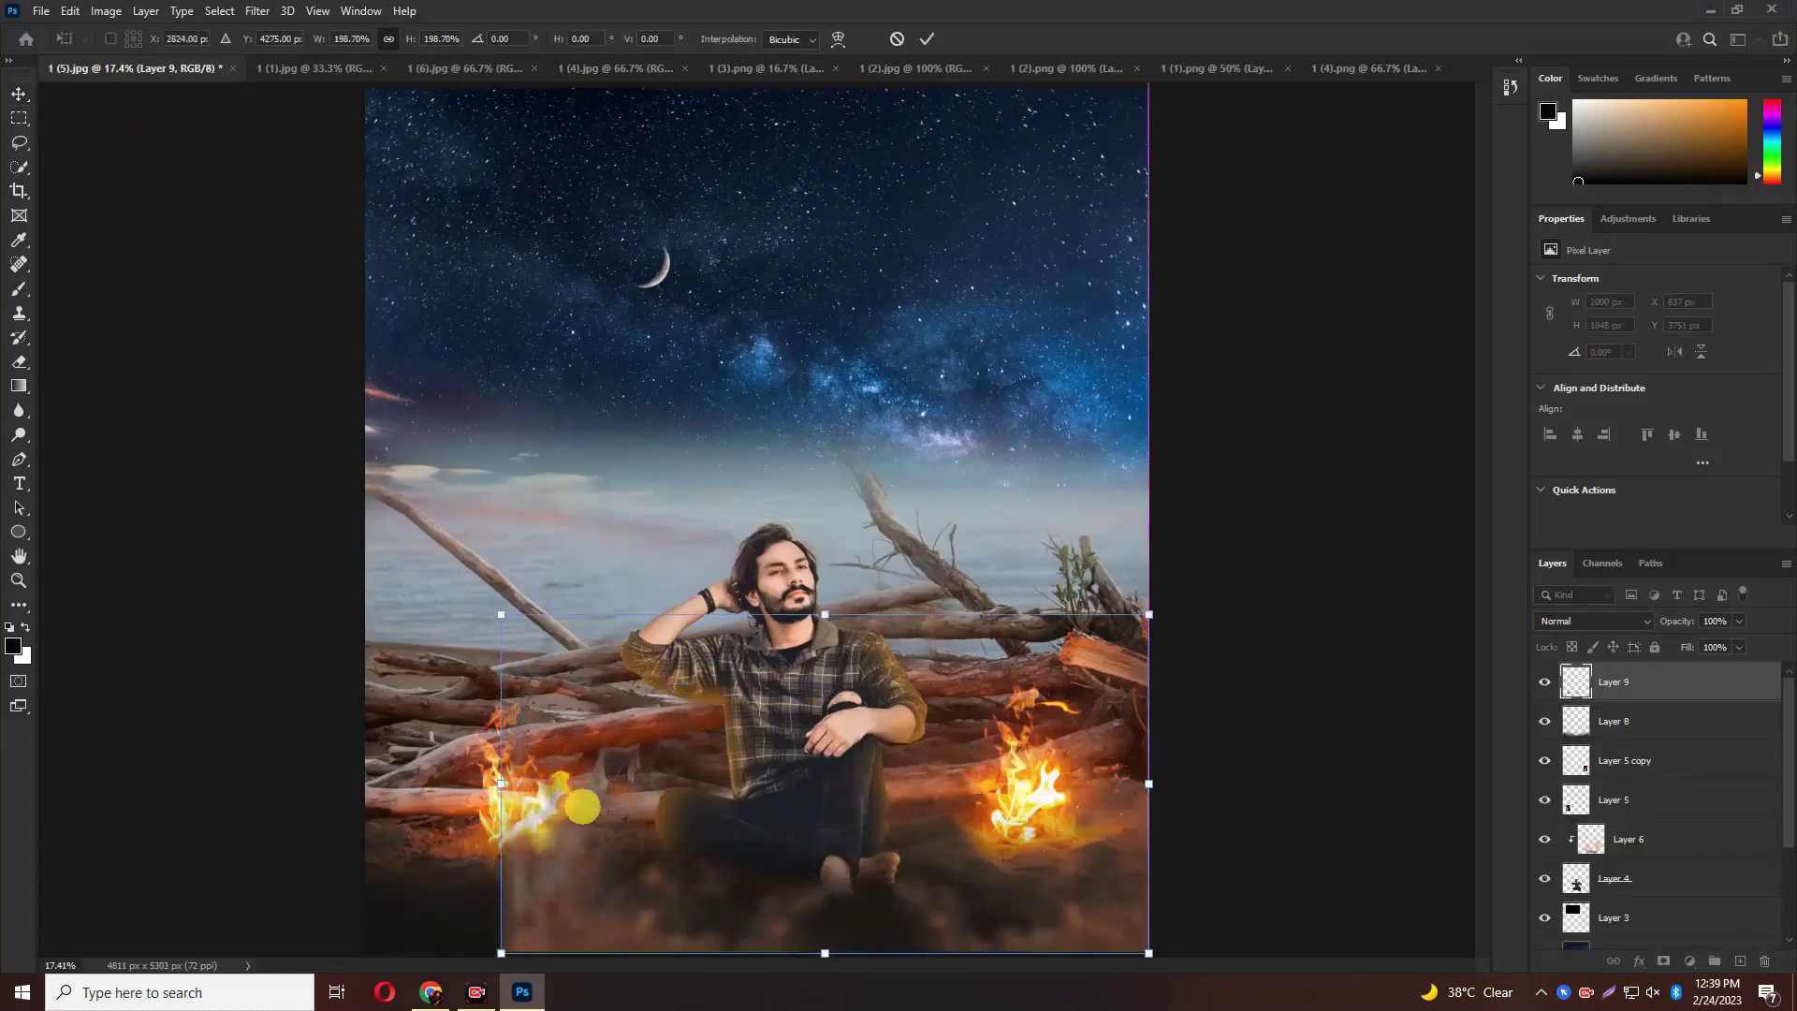
pyautogui.moveTo(501, 784); pyautogui.dragTo(365, 783)
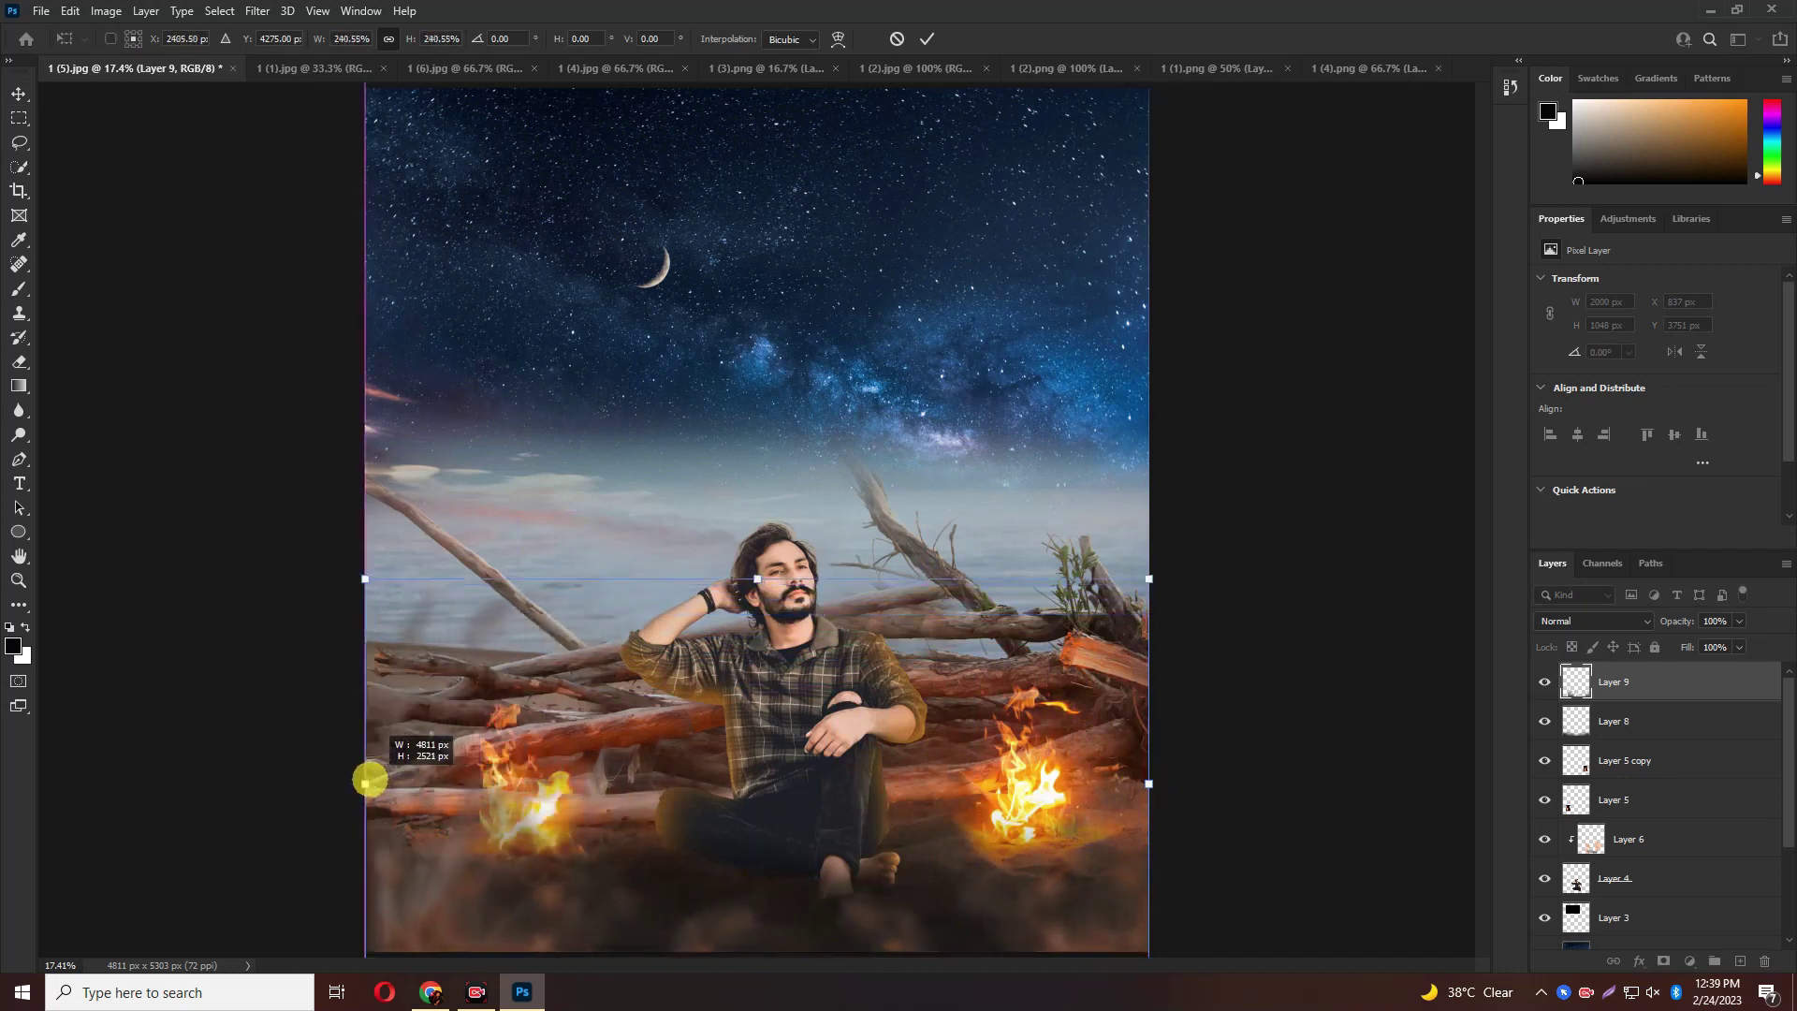
pyautogui.moveTo(882, 932); pyautogui.dragTo(879, 976)
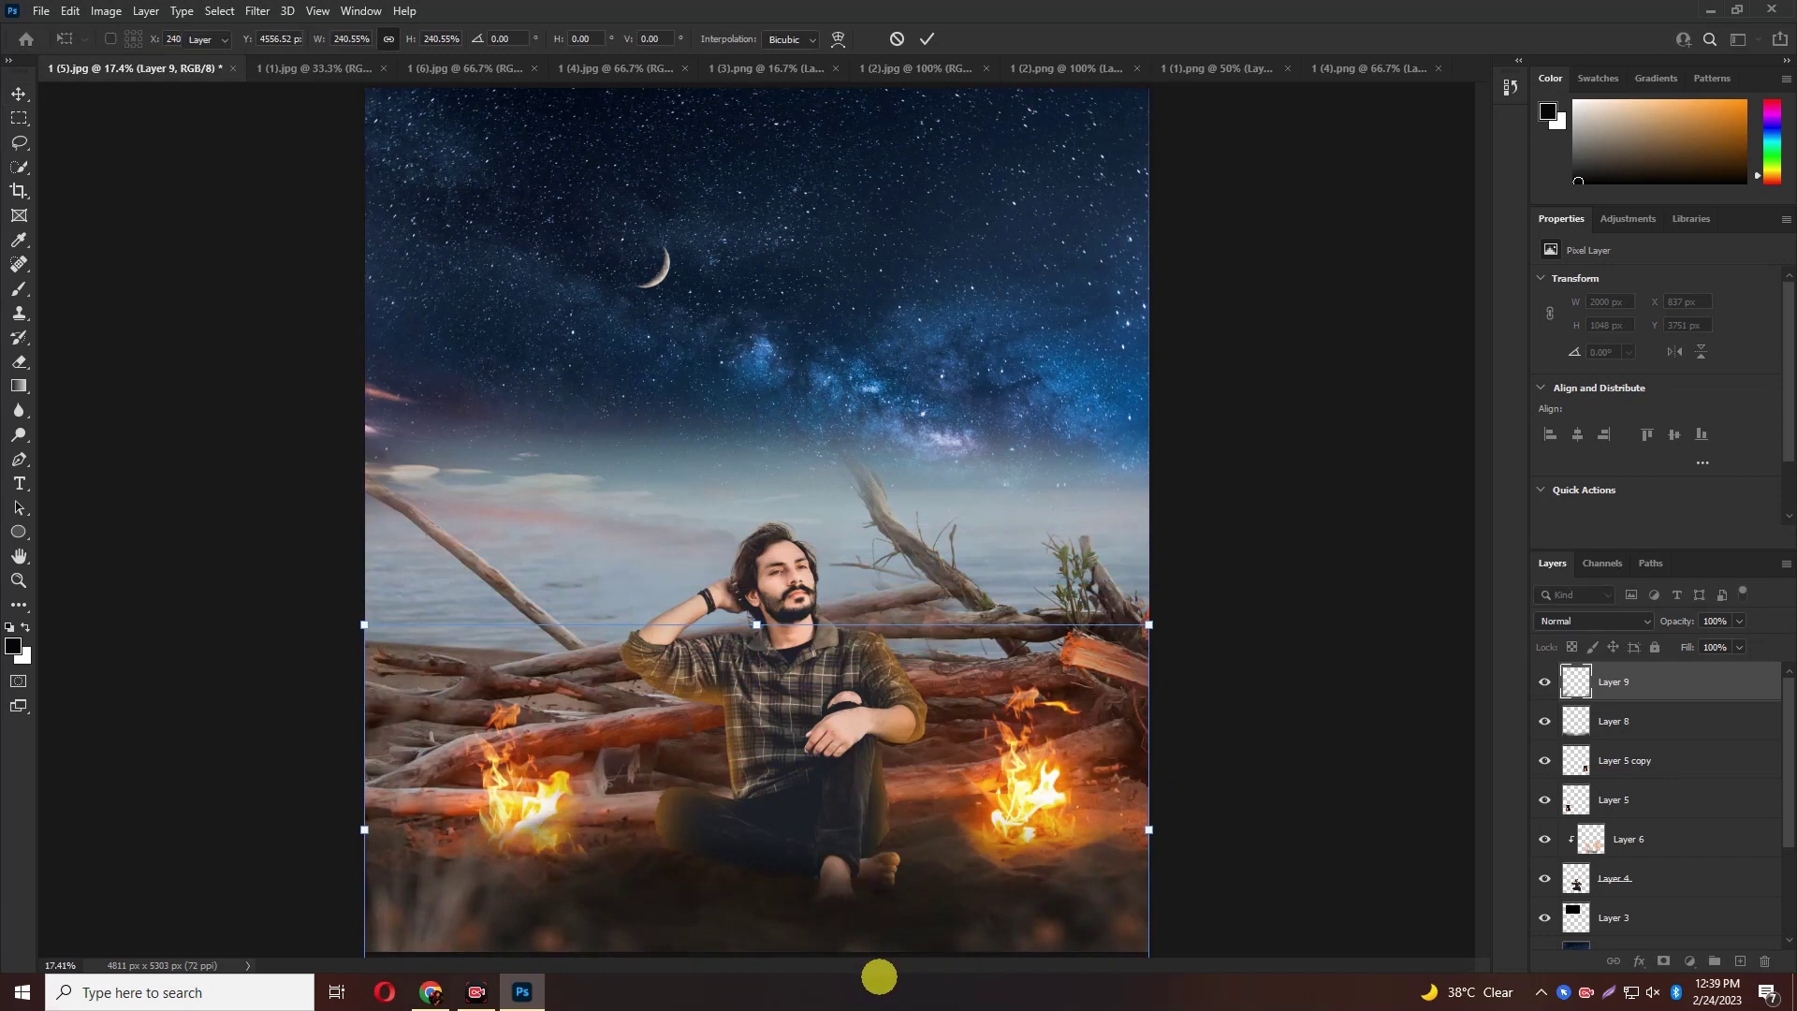
pyautogui.press('Return')
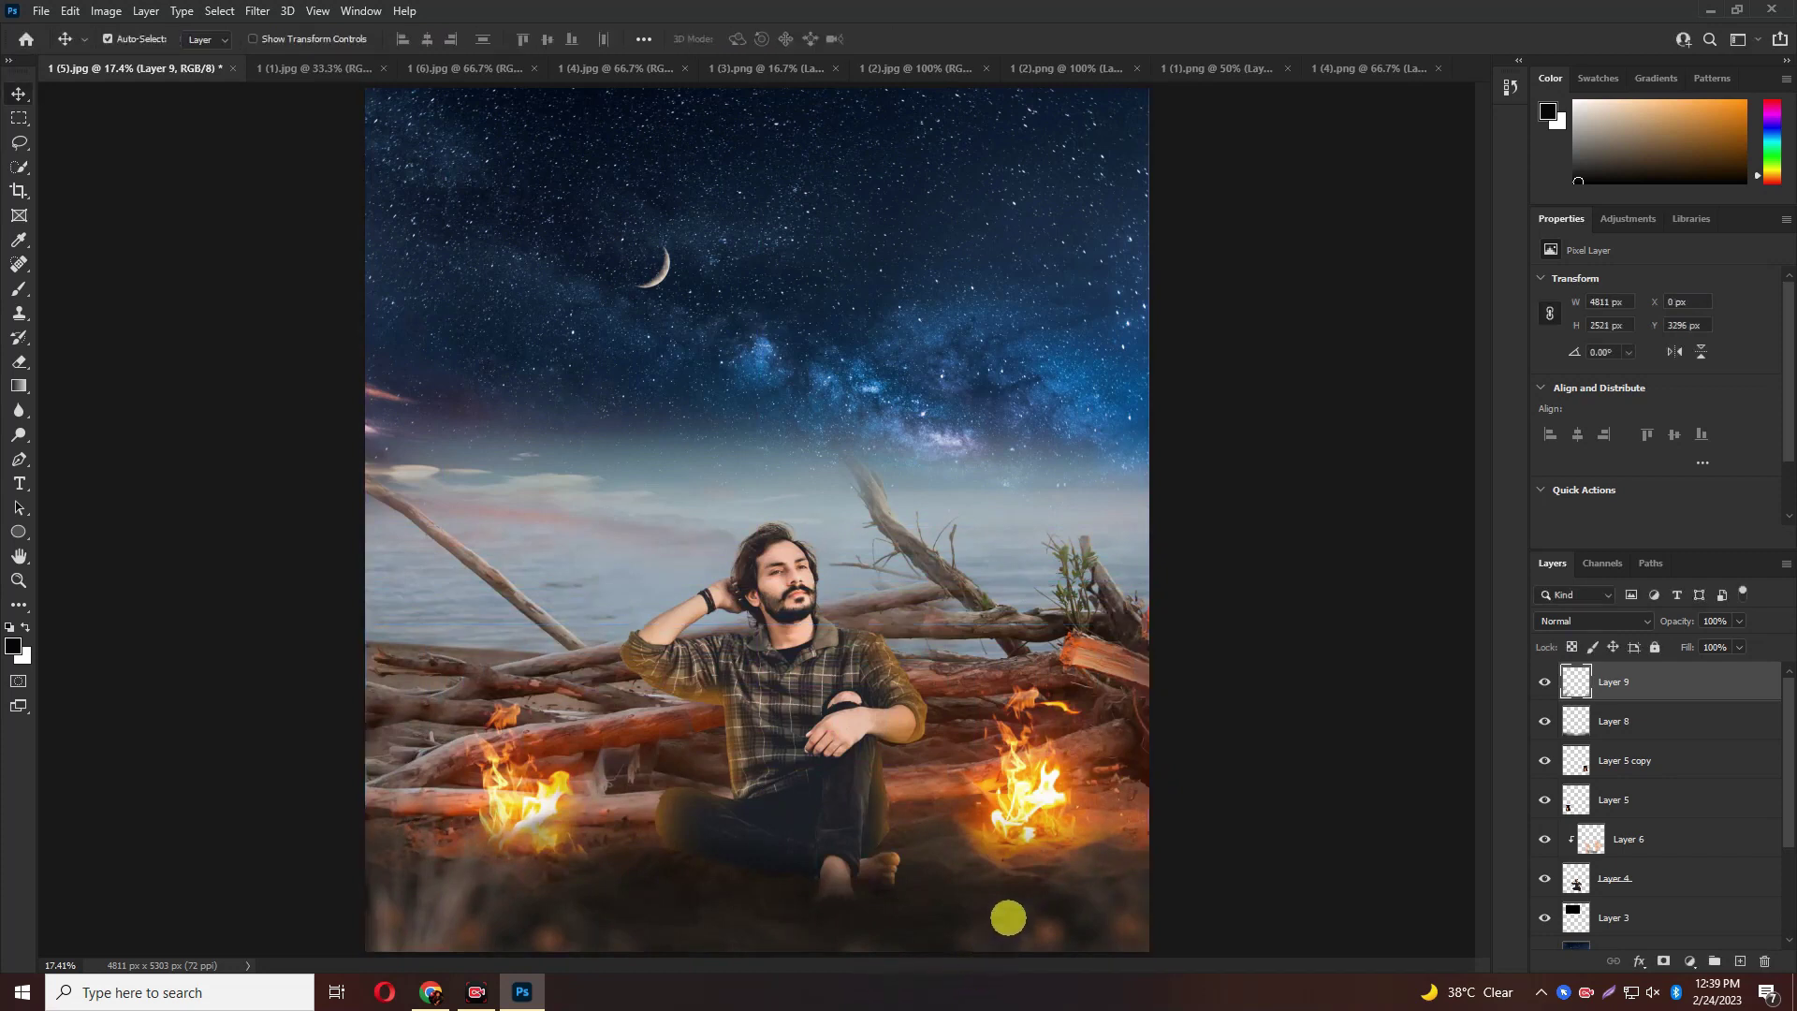
# Bring 1 (4).png in as Layer 10 and enlarge it over the right campfire
pyautogui.click(1341, 68)
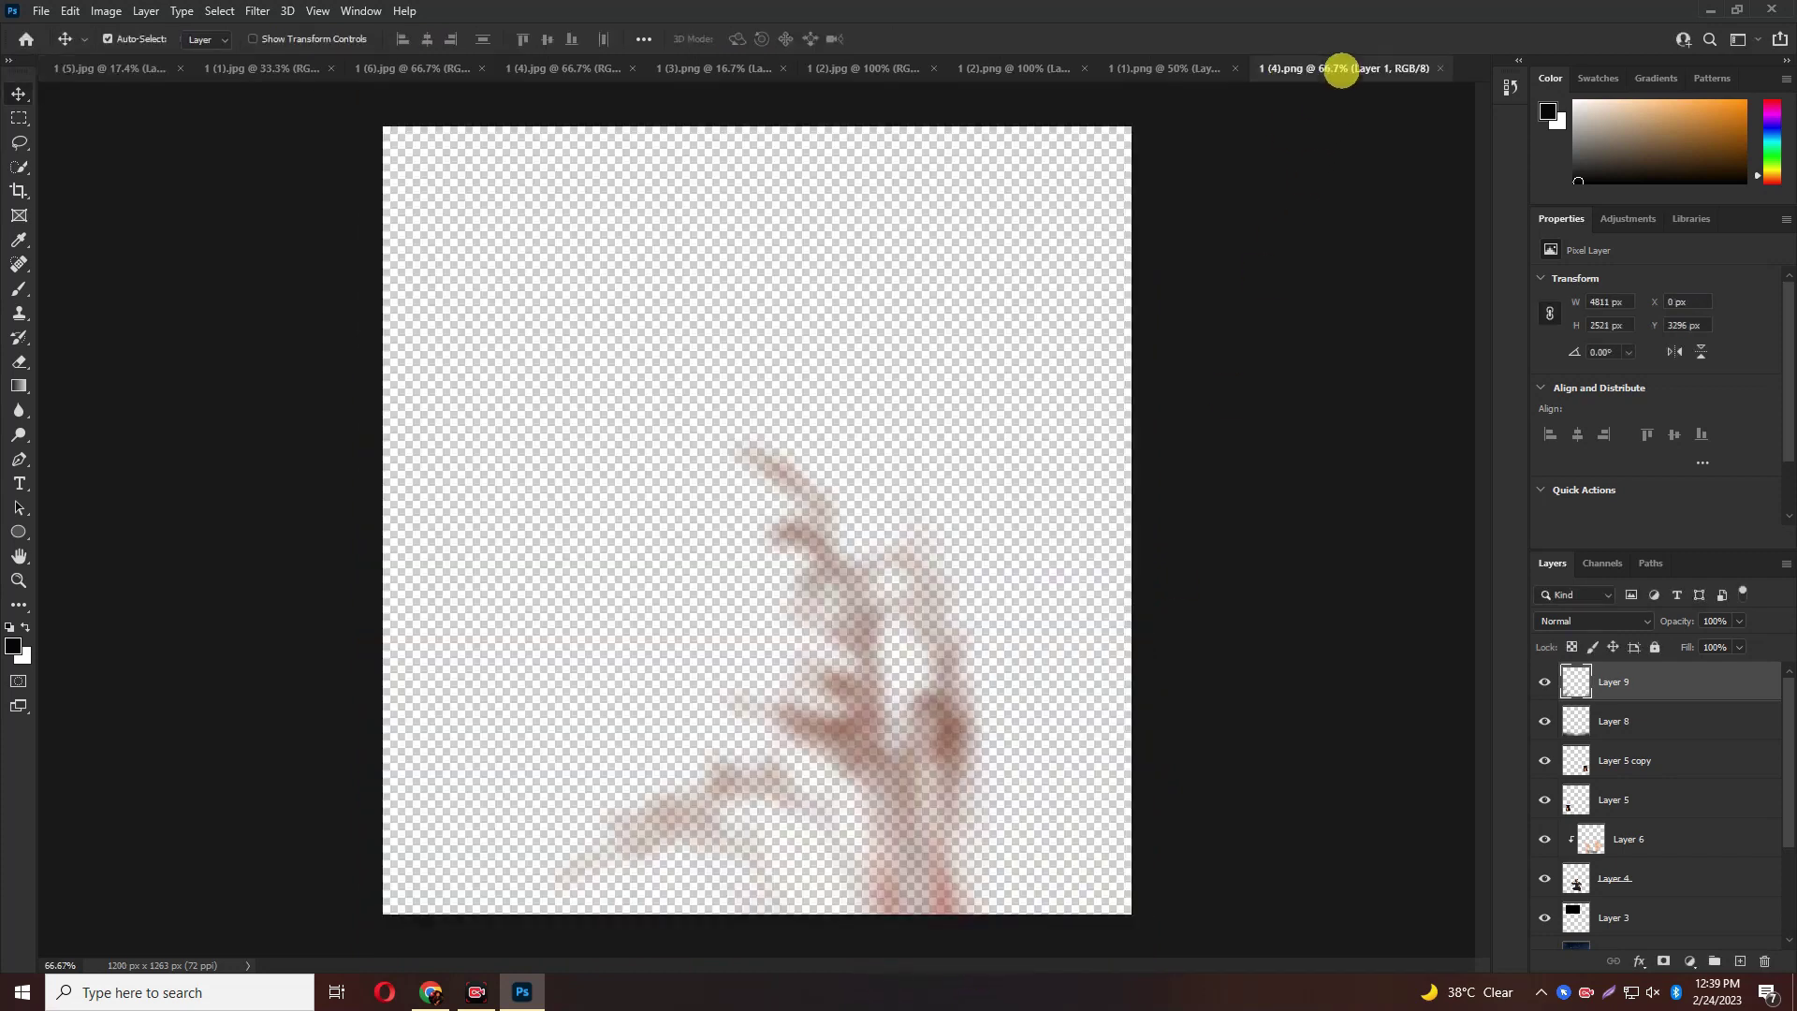
pyautogui.moveTo(842, 615)
pyautogui.mouseDown()
pyautogui.moveTo(141, 66)
pyautogui.moveTo(1108, 826)
pyautogui.mouseUp()
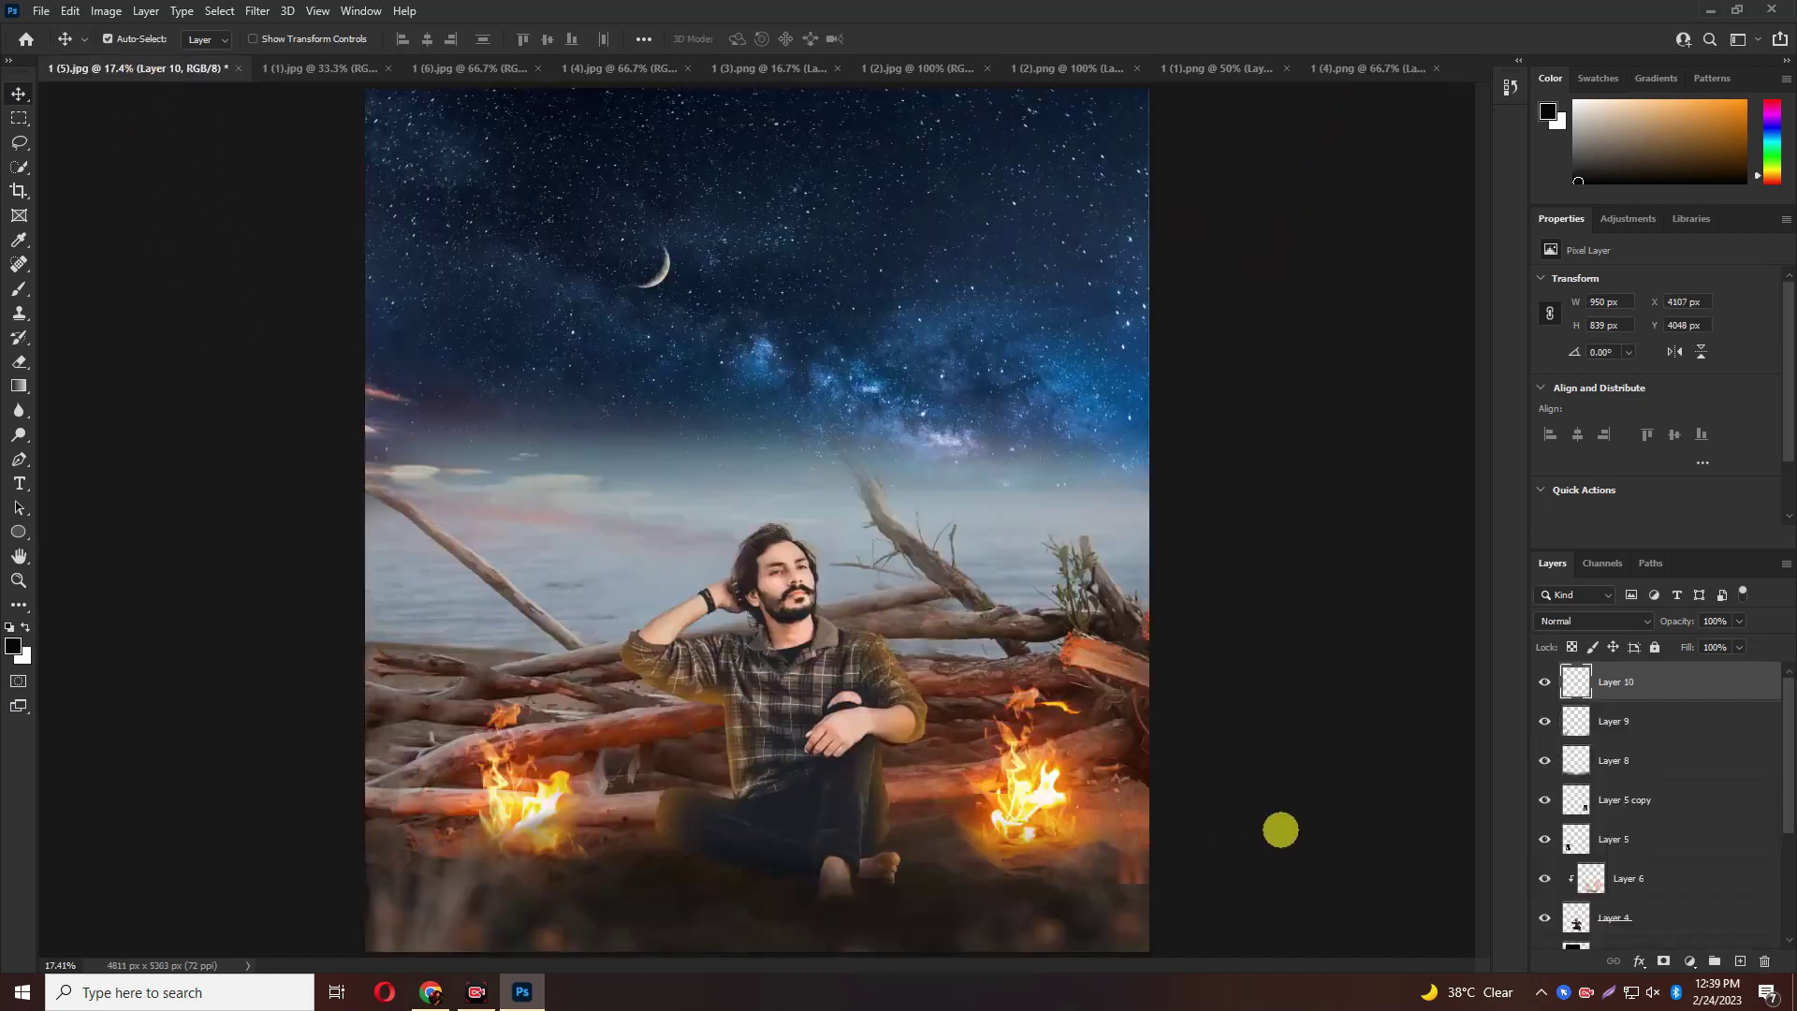
pyautogui.hotkey('ctrl', 't')
pyautogui.moveTo(1110, 746)
pyautogui.mouseDown()
pyautogui.moveTo(1030, 798)
pyautogui.moveTo(1077, 770)
pyautogui.mouseUp()
pyautogui.click(1346, 794)
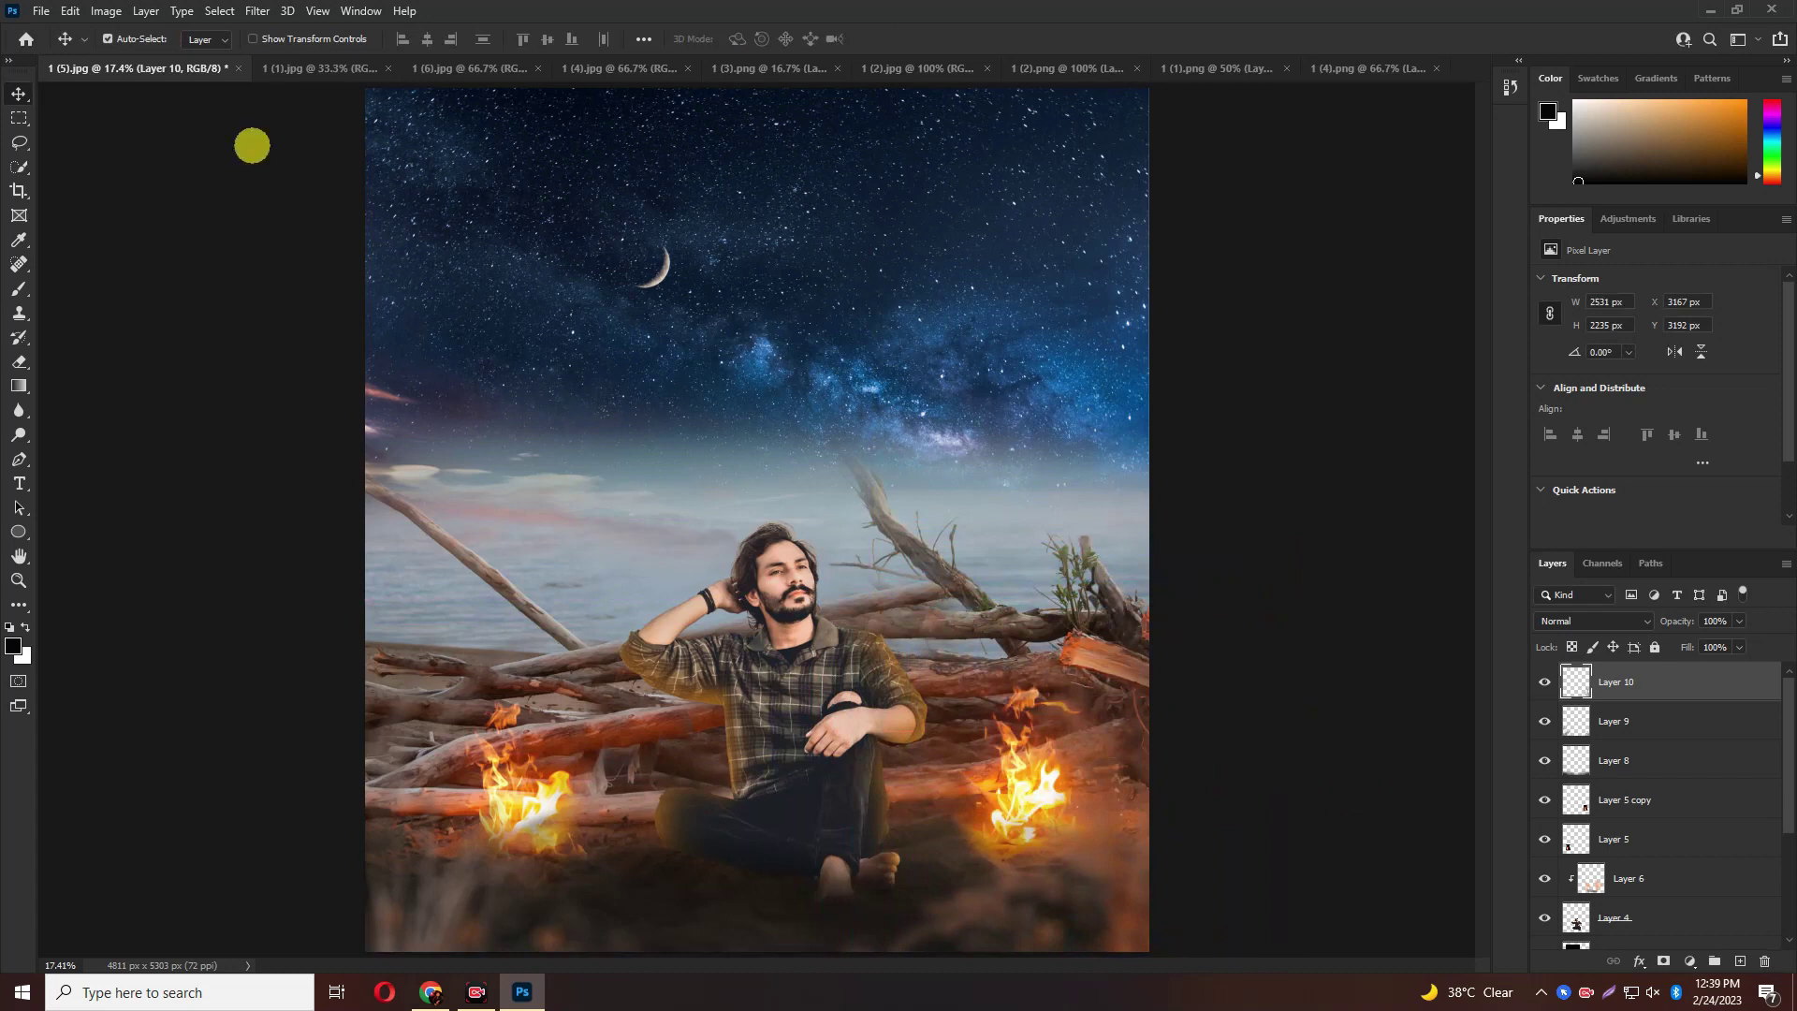
pyautogui.click(41, 10)
pyautogui.click(55, 49)
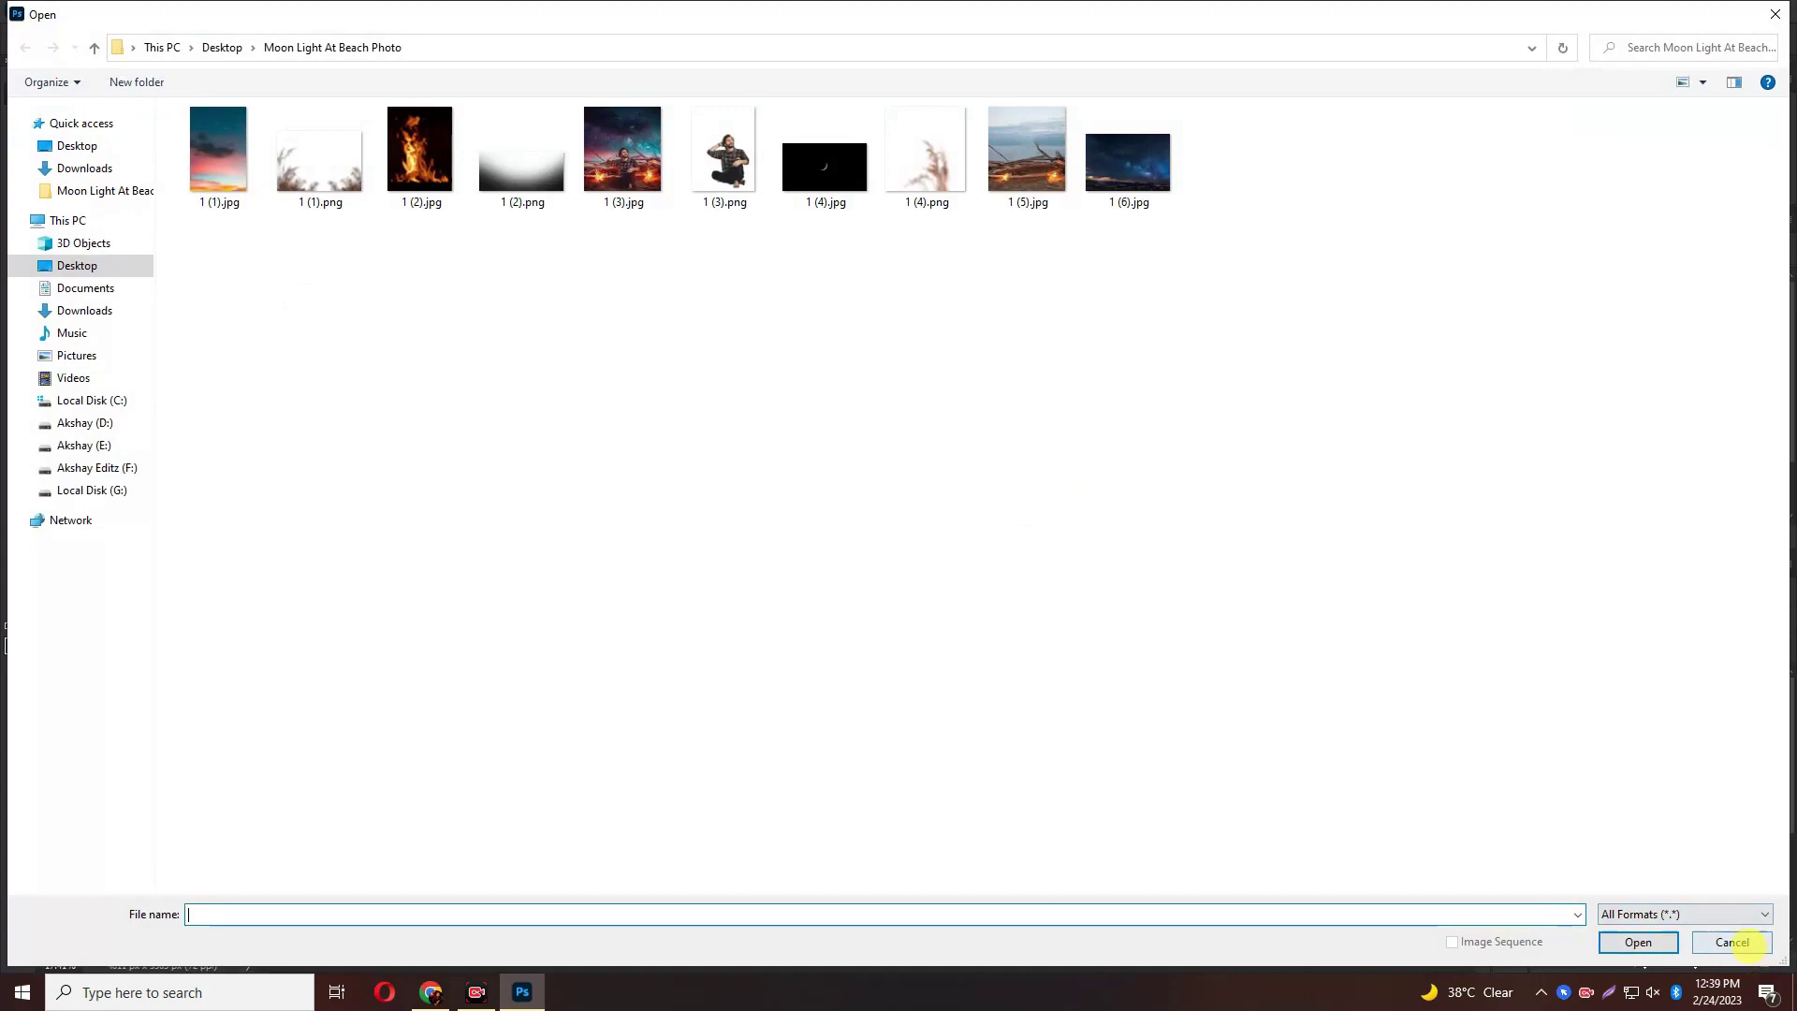
# Cancel the Open dialog and merge all visible layers from Layer 8's context menu
pyautogui.click(1733, 943)
pyautogui.click(1635, 762)
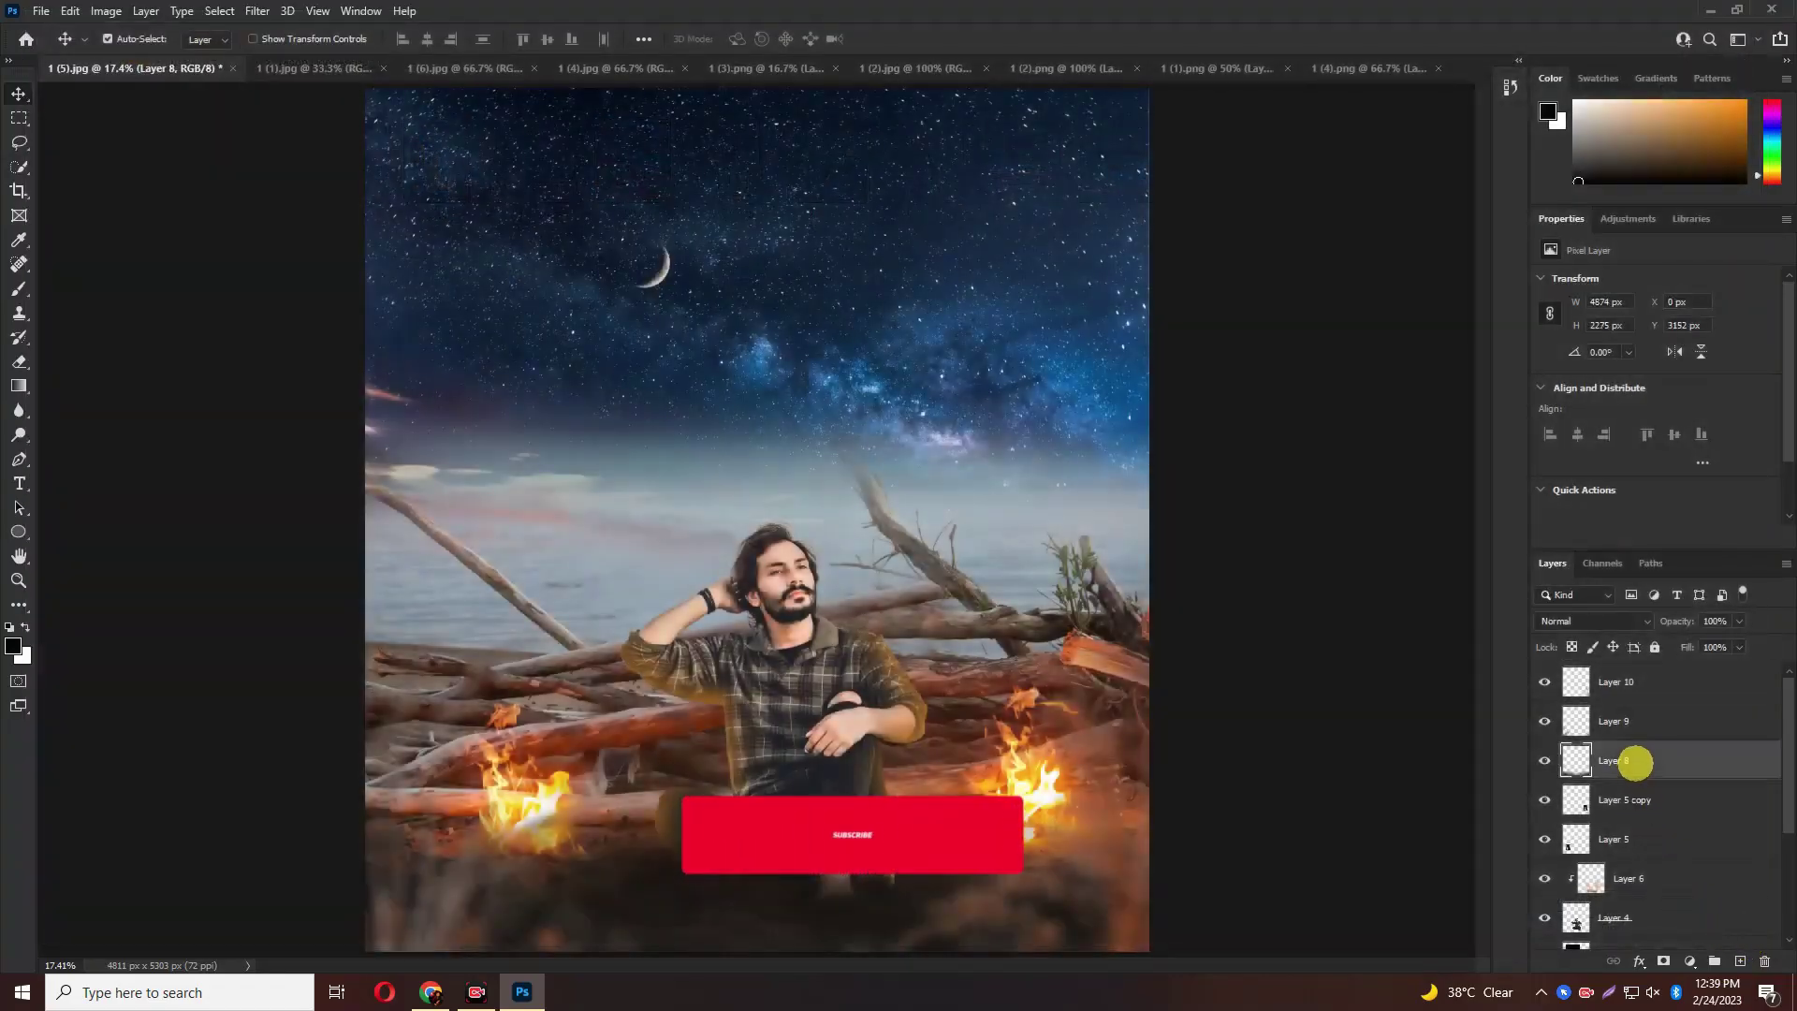
pyautogui.rightClick(1635, 762)
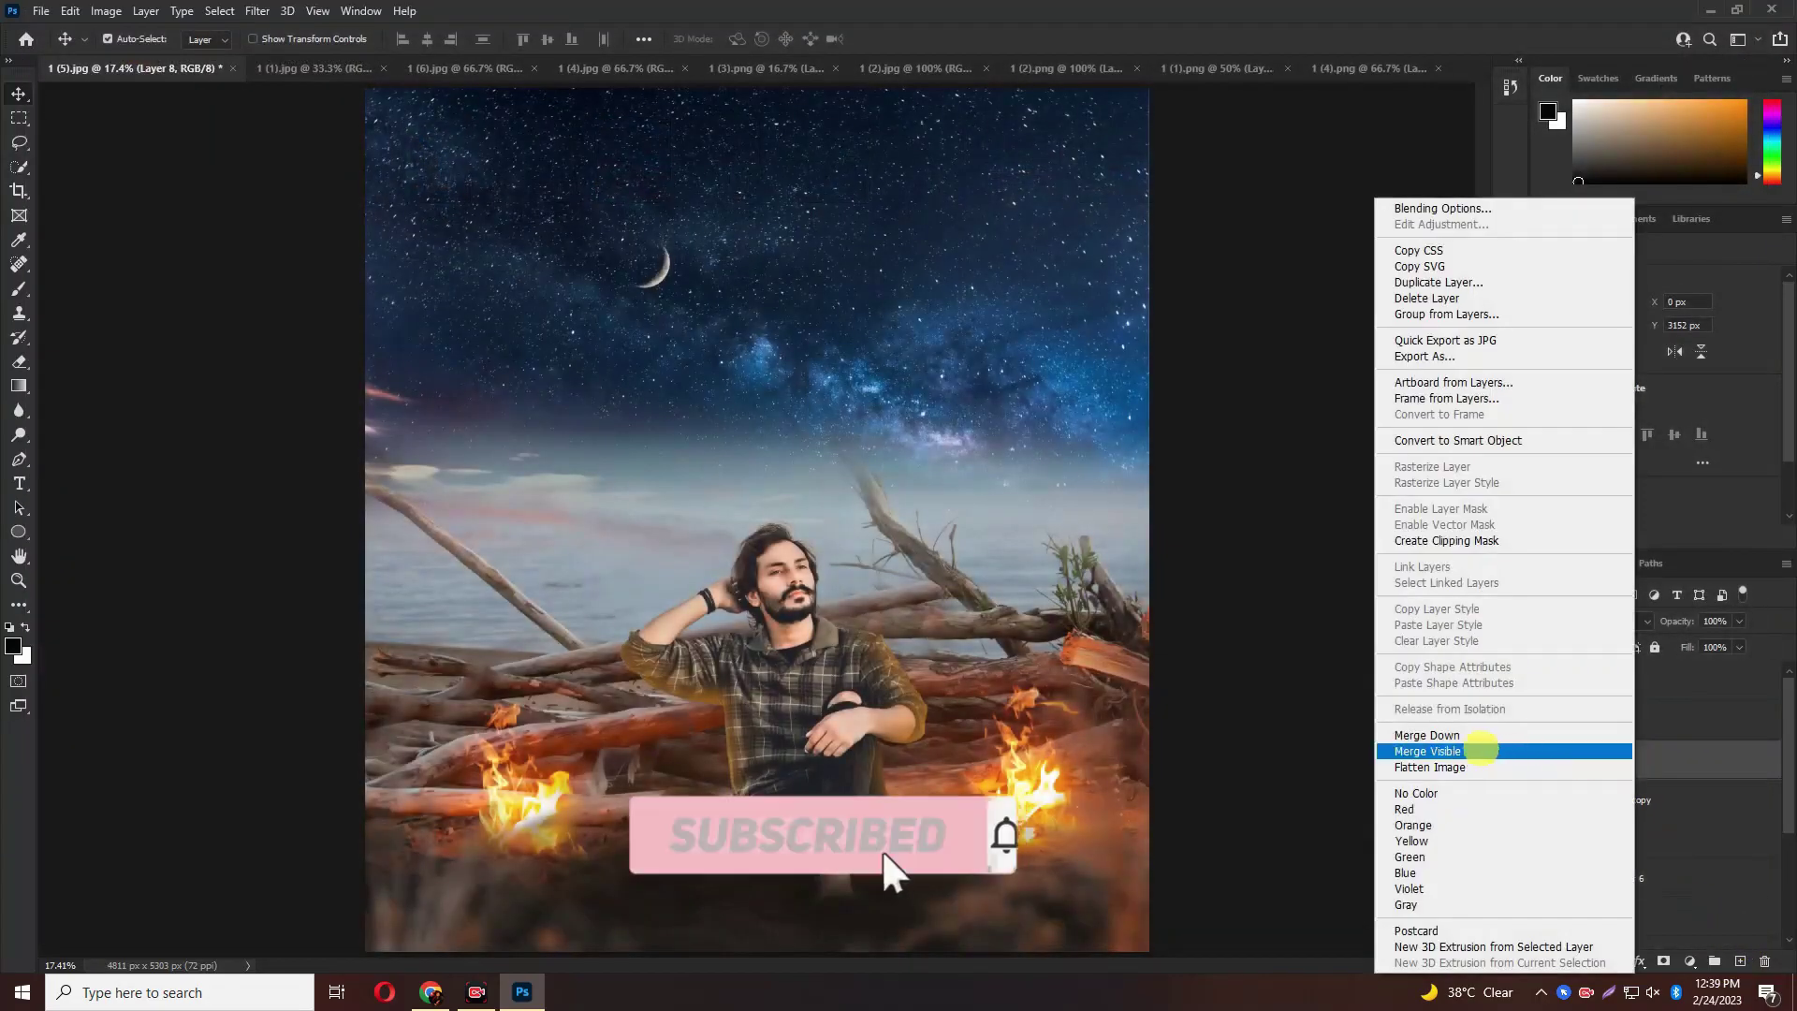
pyautogui.click(1482, 750)
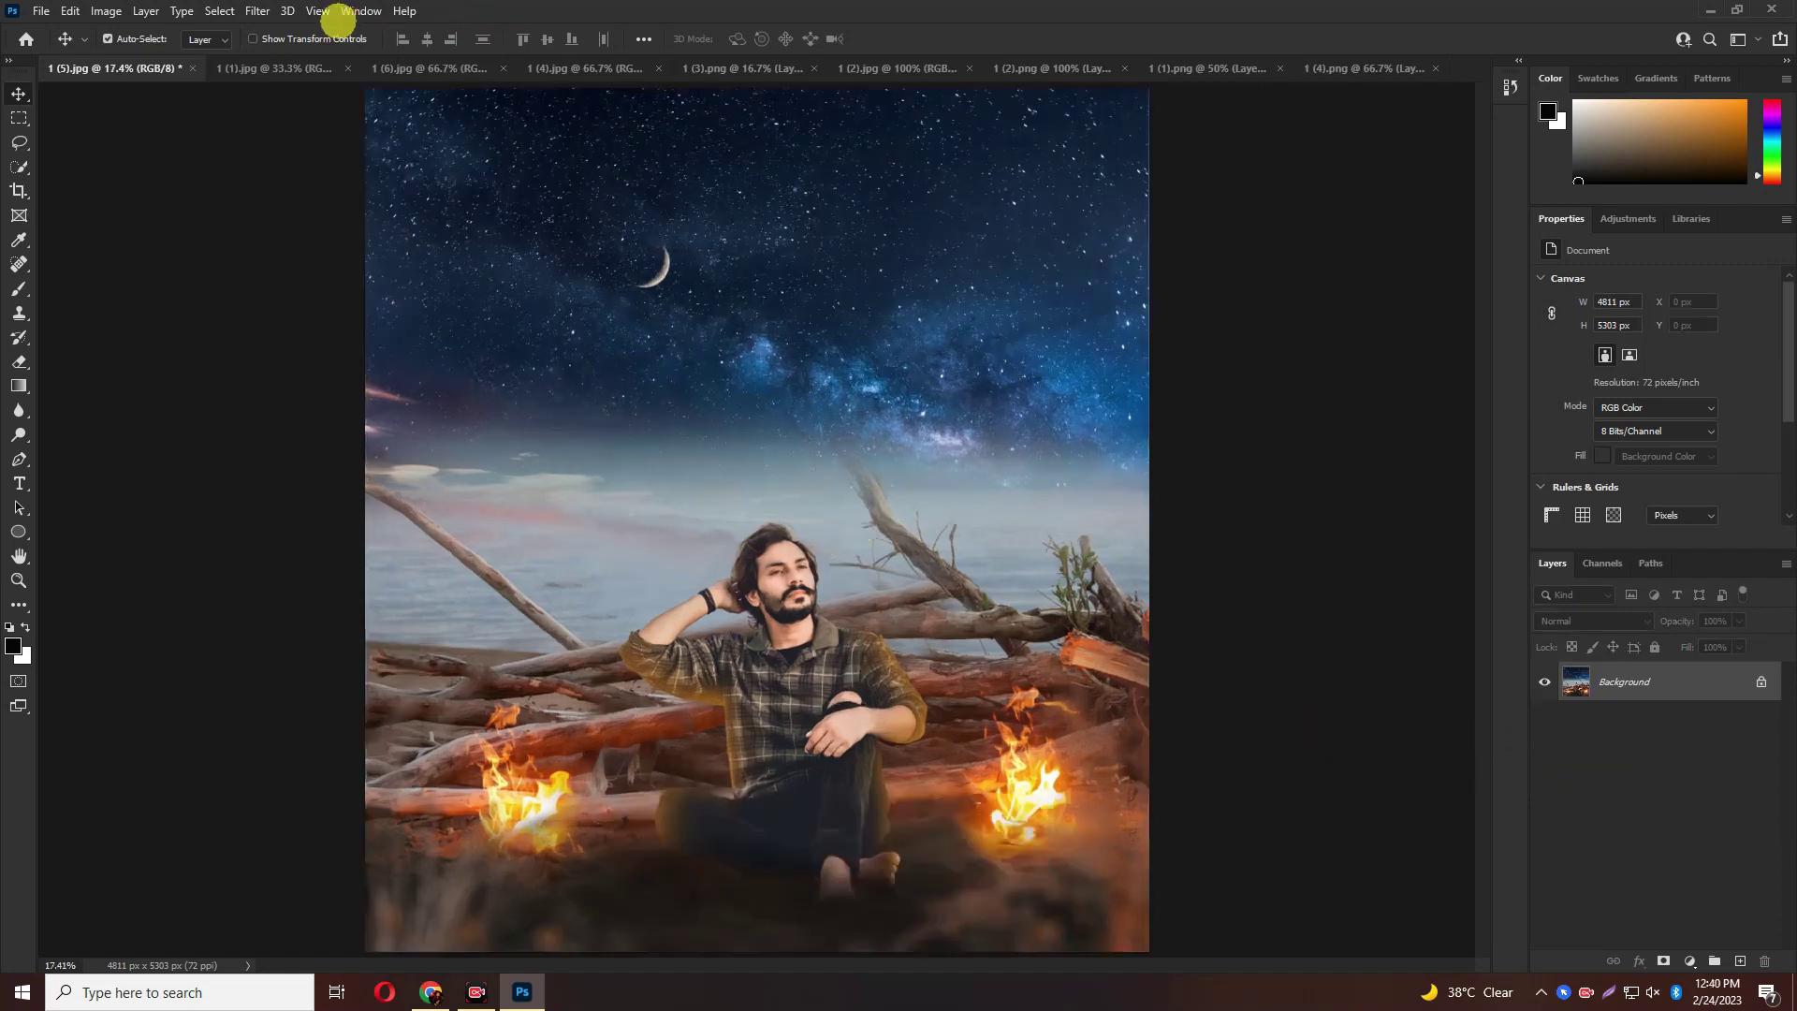
# In the Camera Raw Filter, set Temperature to +7 and Tint to +12
pyautogui.click(257, 10)
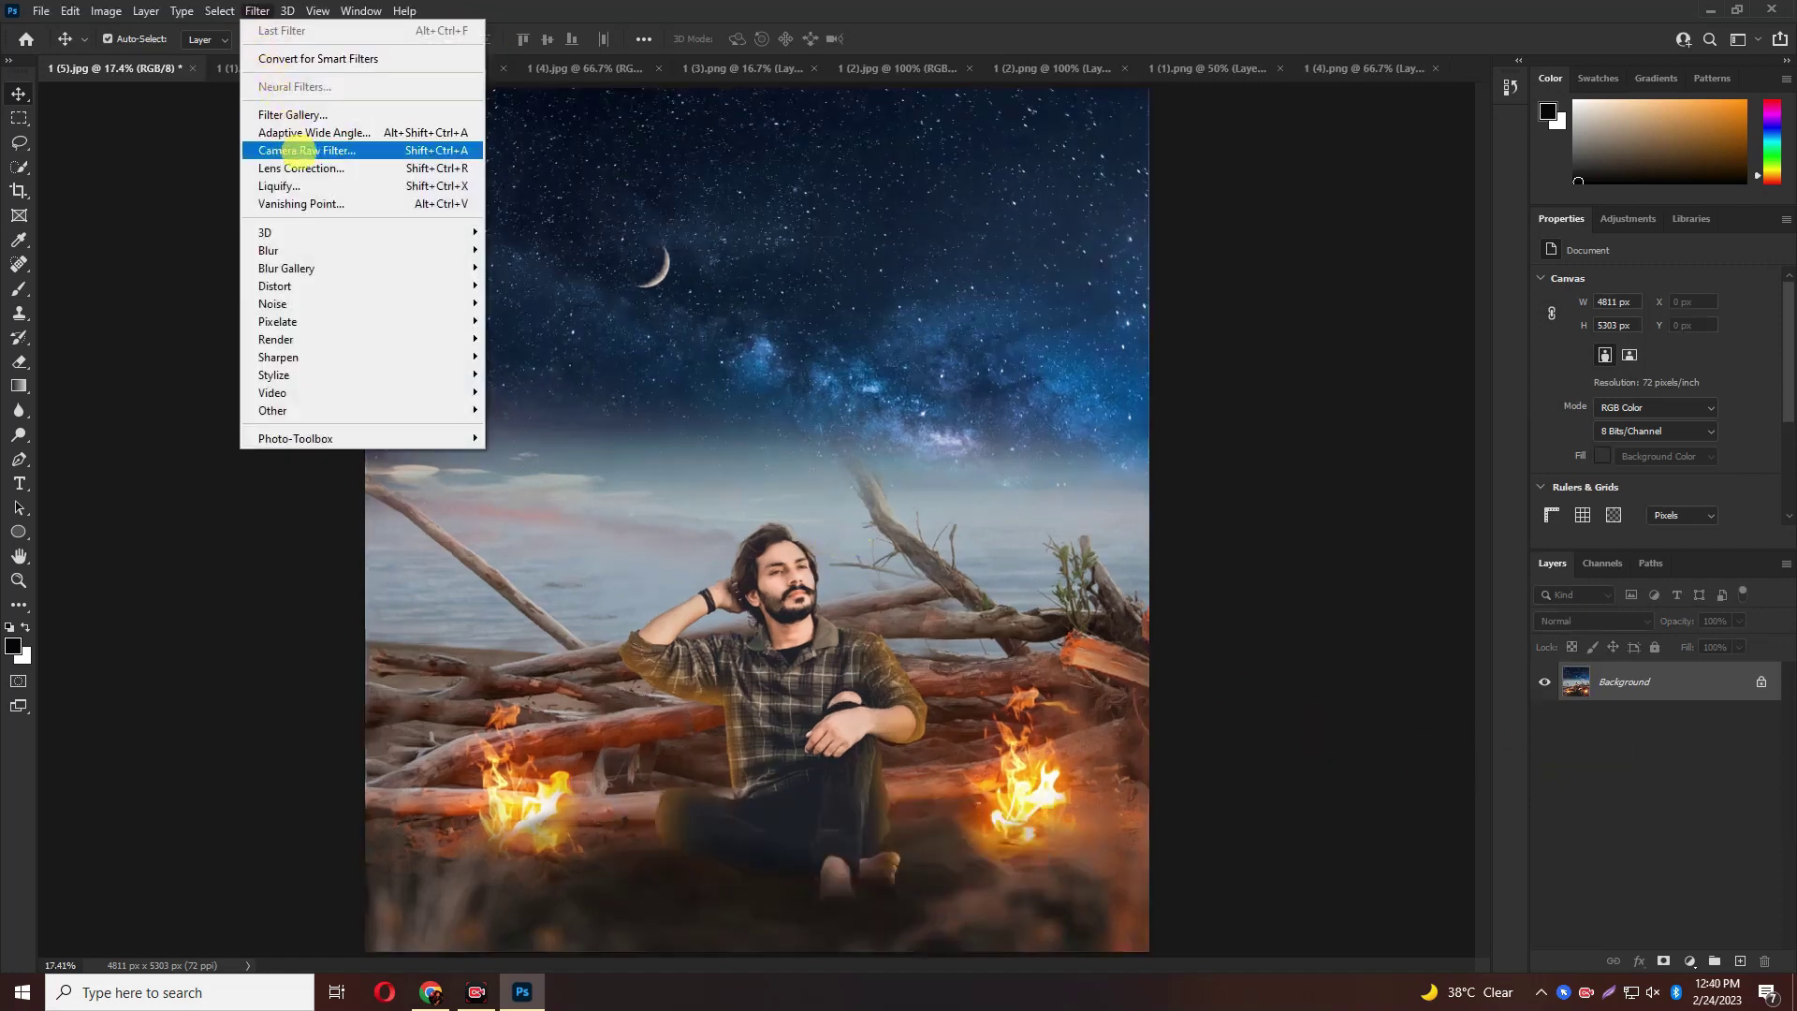
pyautogui.click(300, 151)
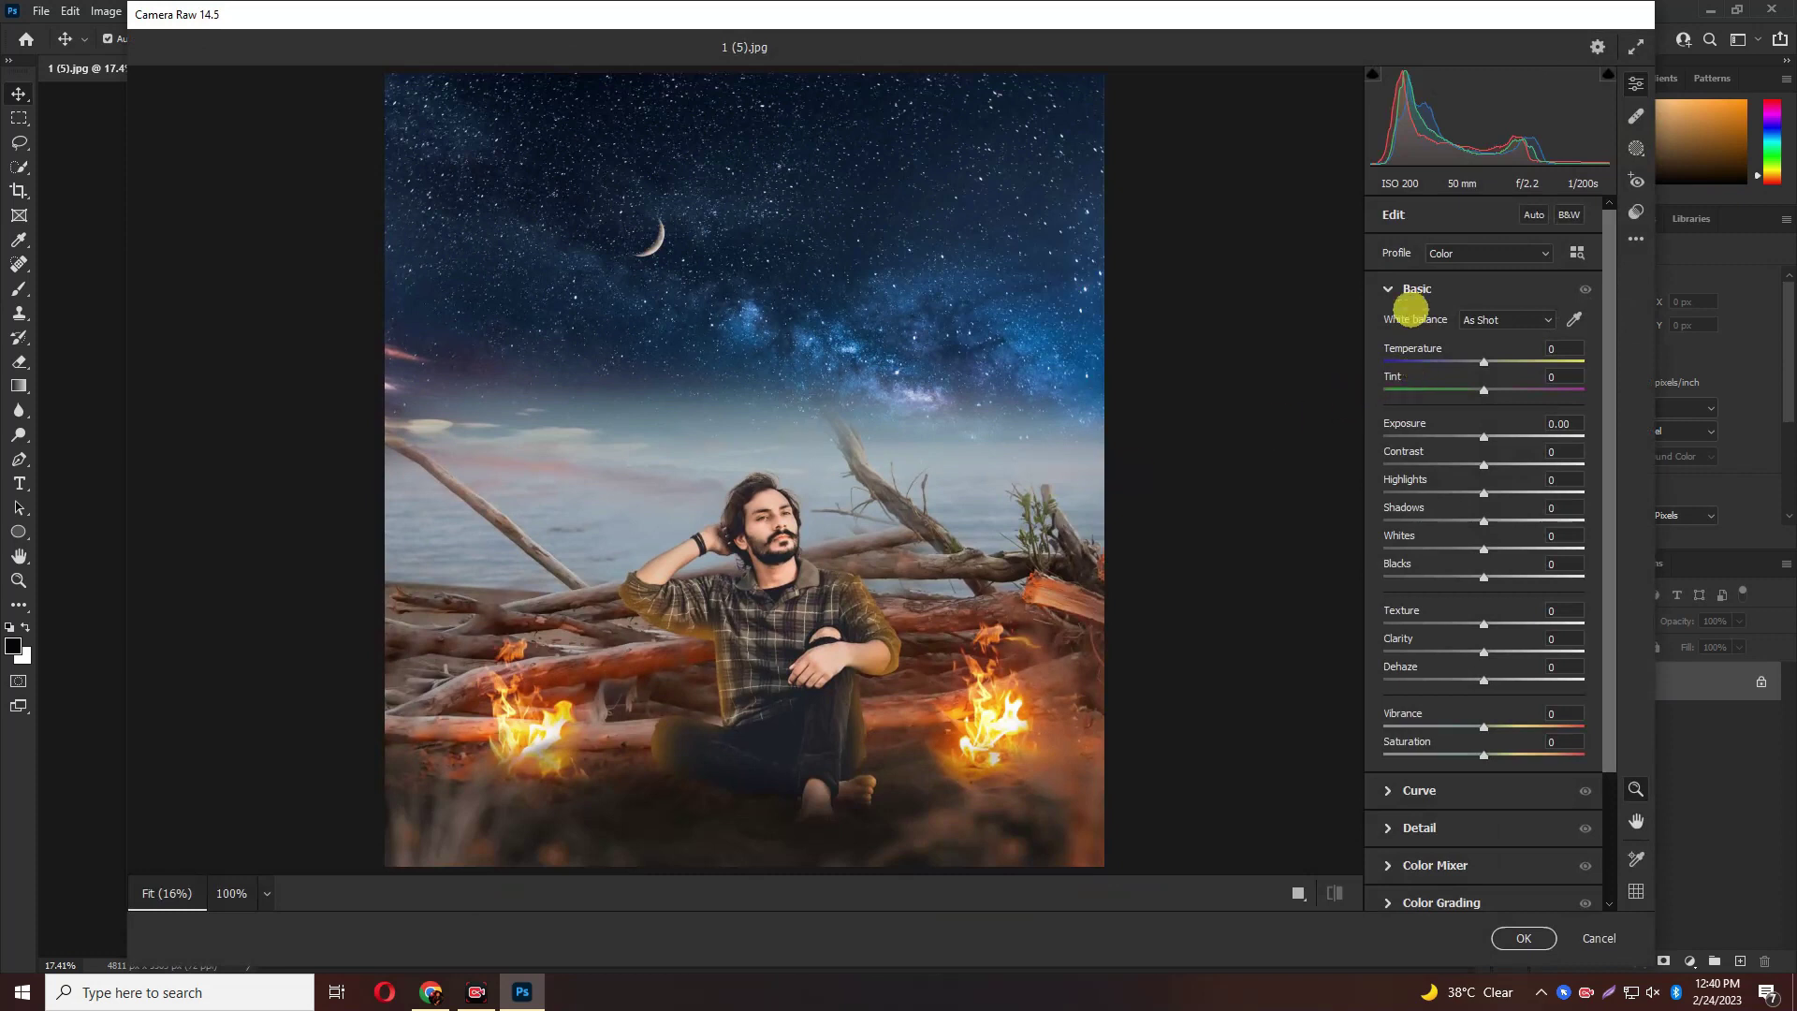
pyautogui.click(1393, 287)
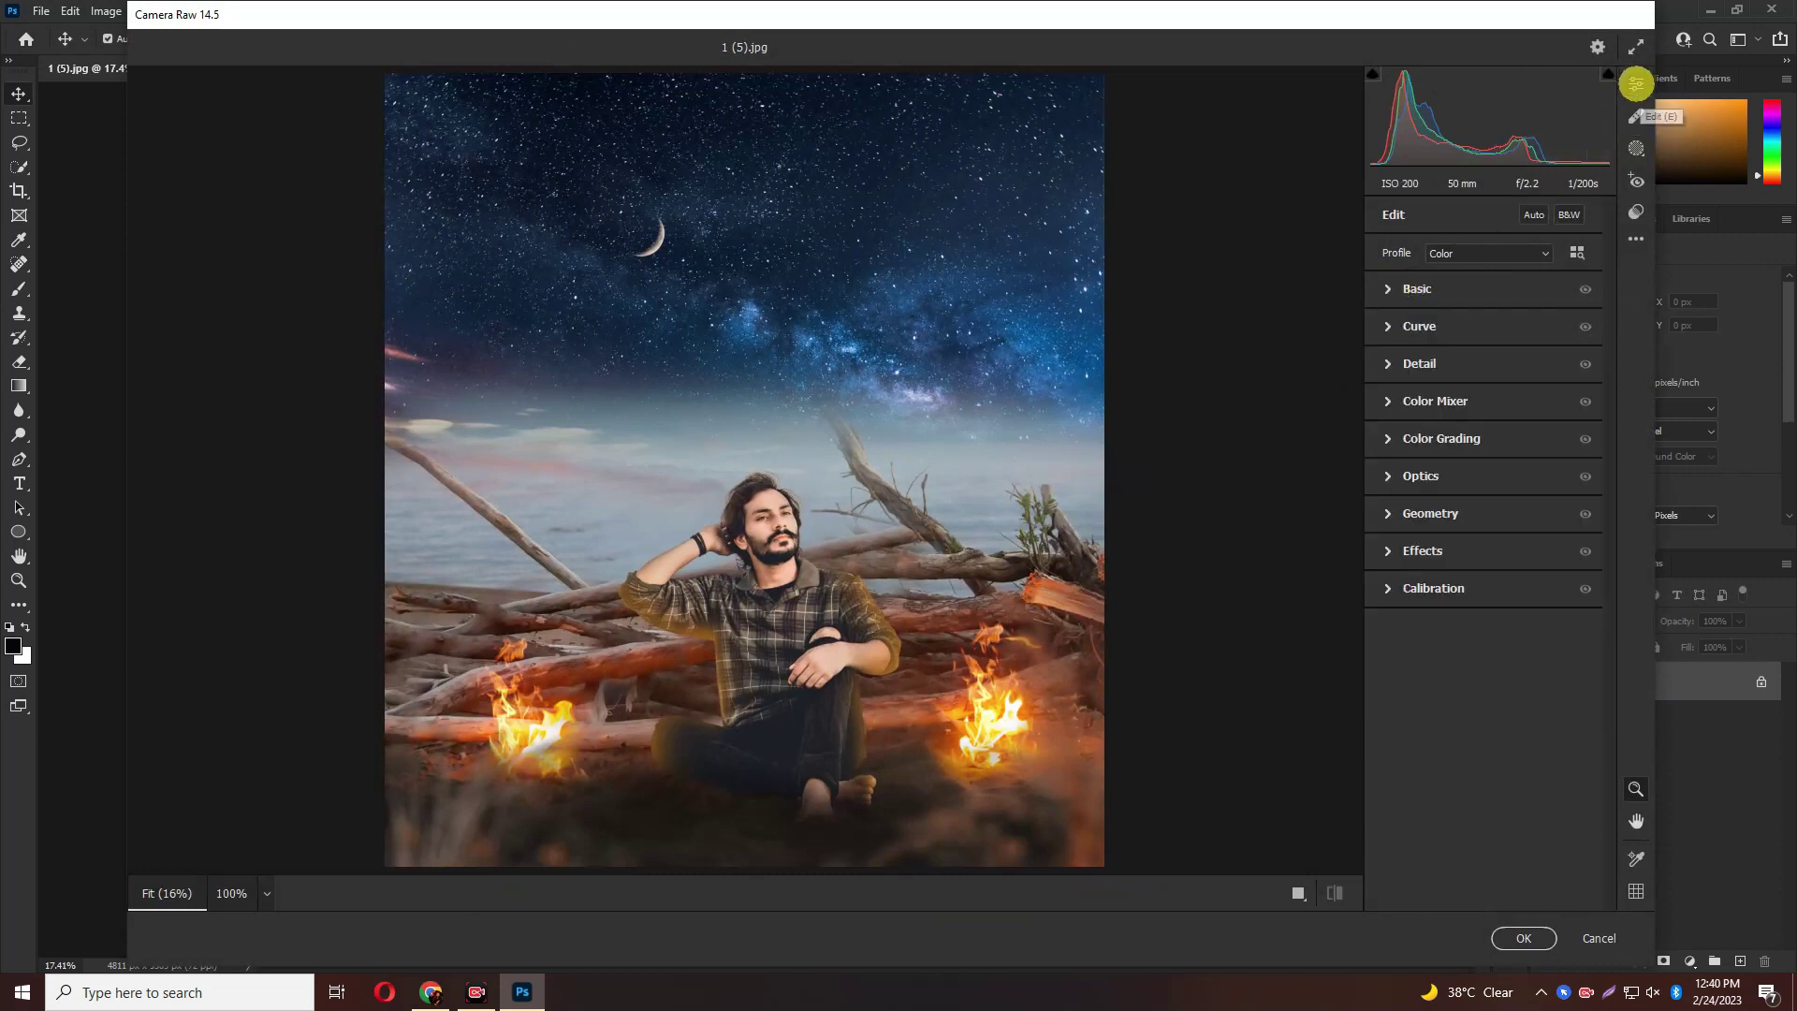
pyautogui.click(1389, 288)
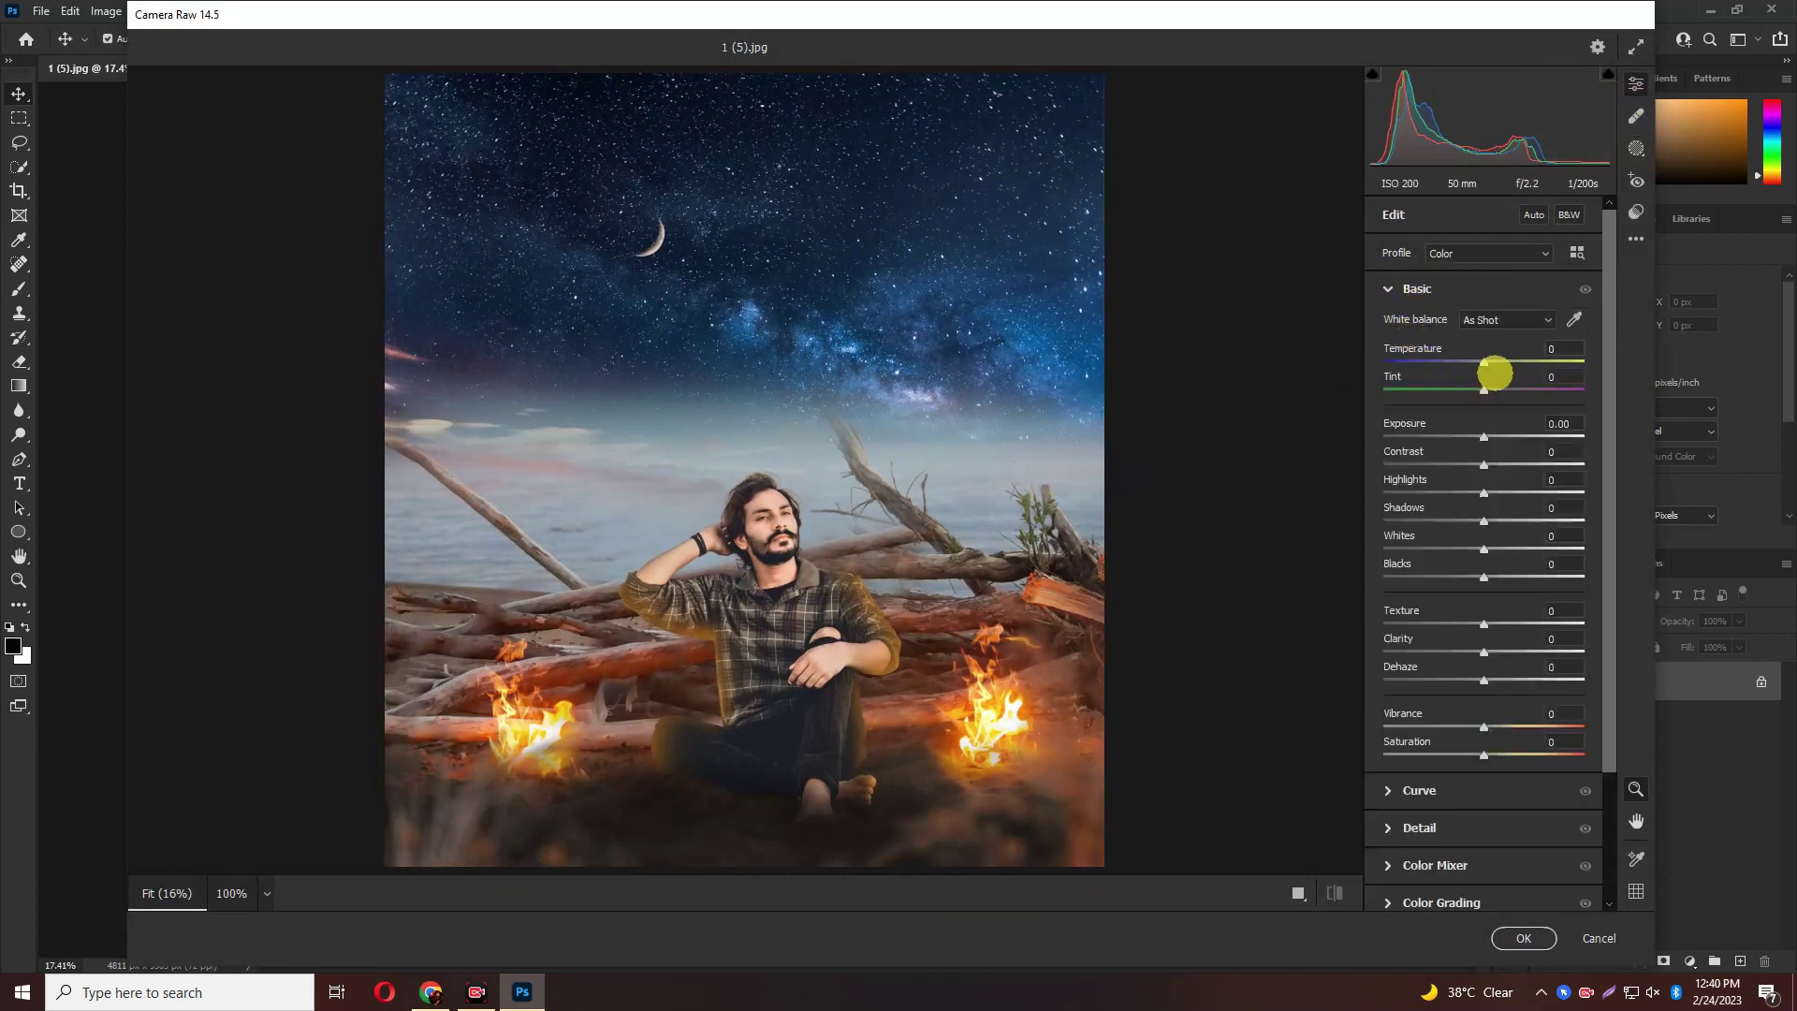
pyautogui.moveTo(1482, 363)
pyautogui.mouseDown()
pyautogui.moveTo(1468, 364)
pyautogui.moveTo(1489, 363)
pyautogui.mouseUp()
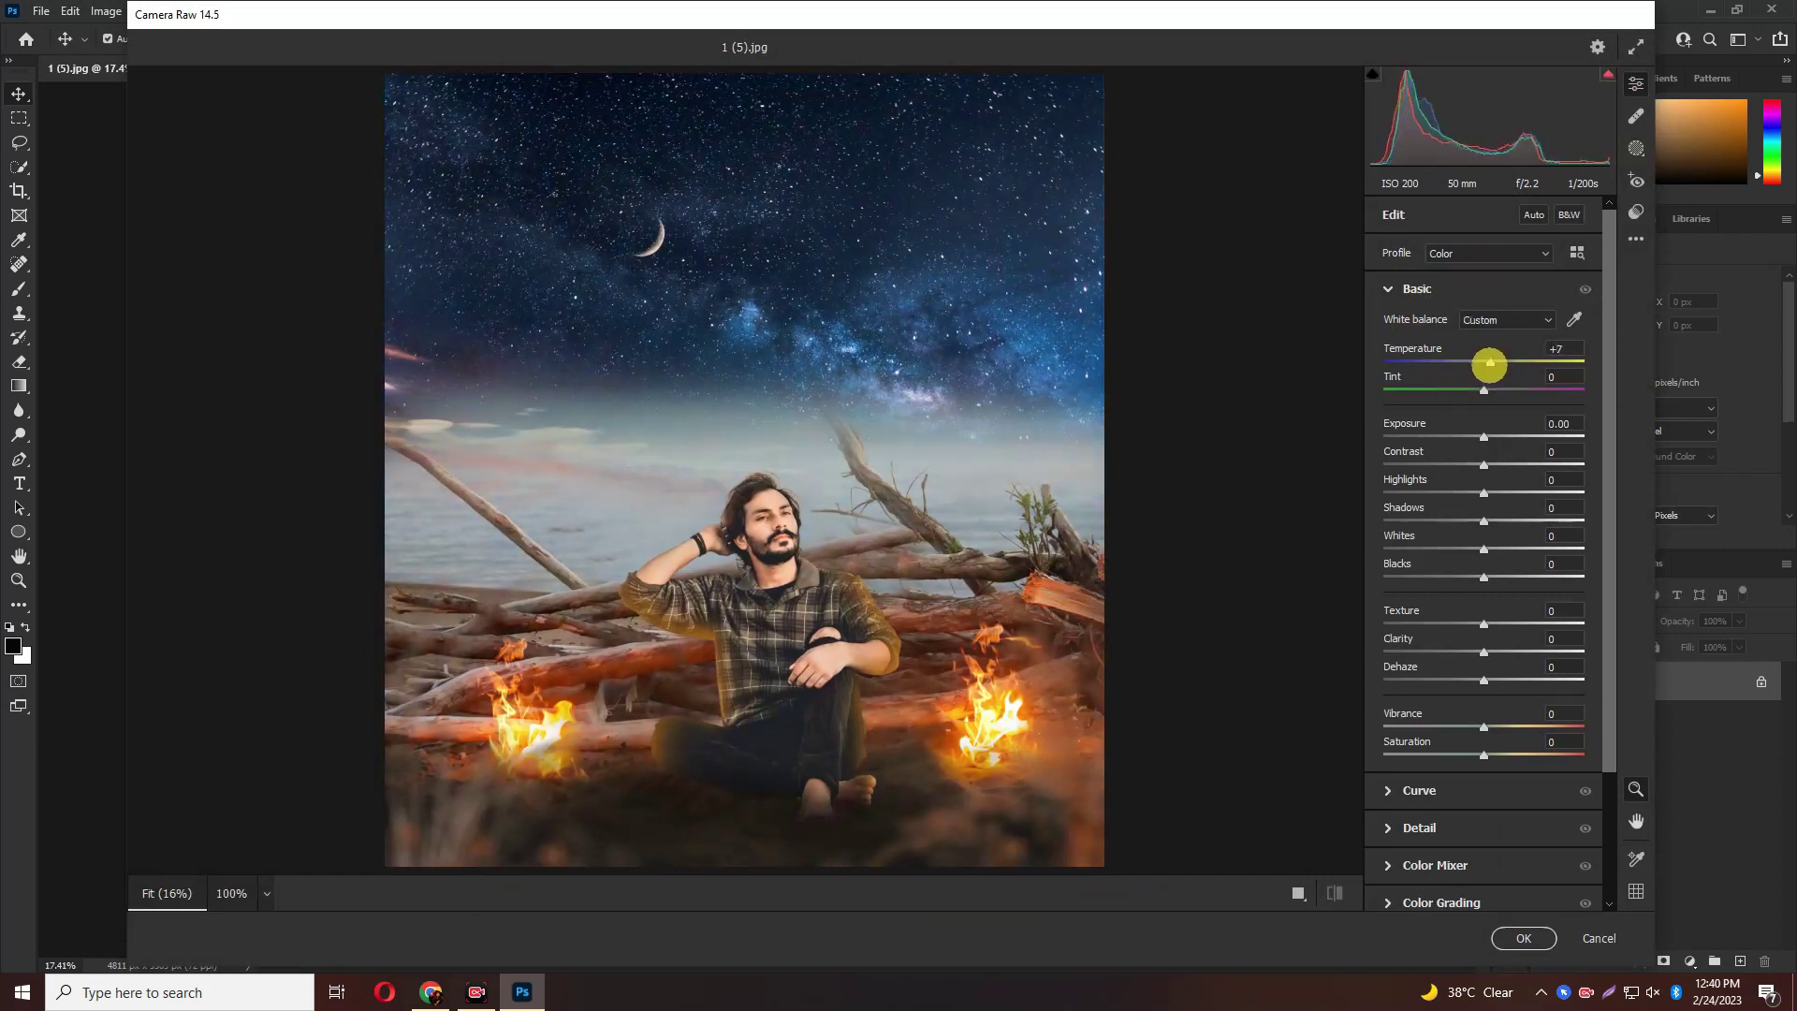
pyautogui.moveTo(1488, 389)
pyautogui.mouseDown()
pyautogui.moveTo(1508, 389)
pyautogui.moveTo(1493, 392)
pyautogui.mouseUp()
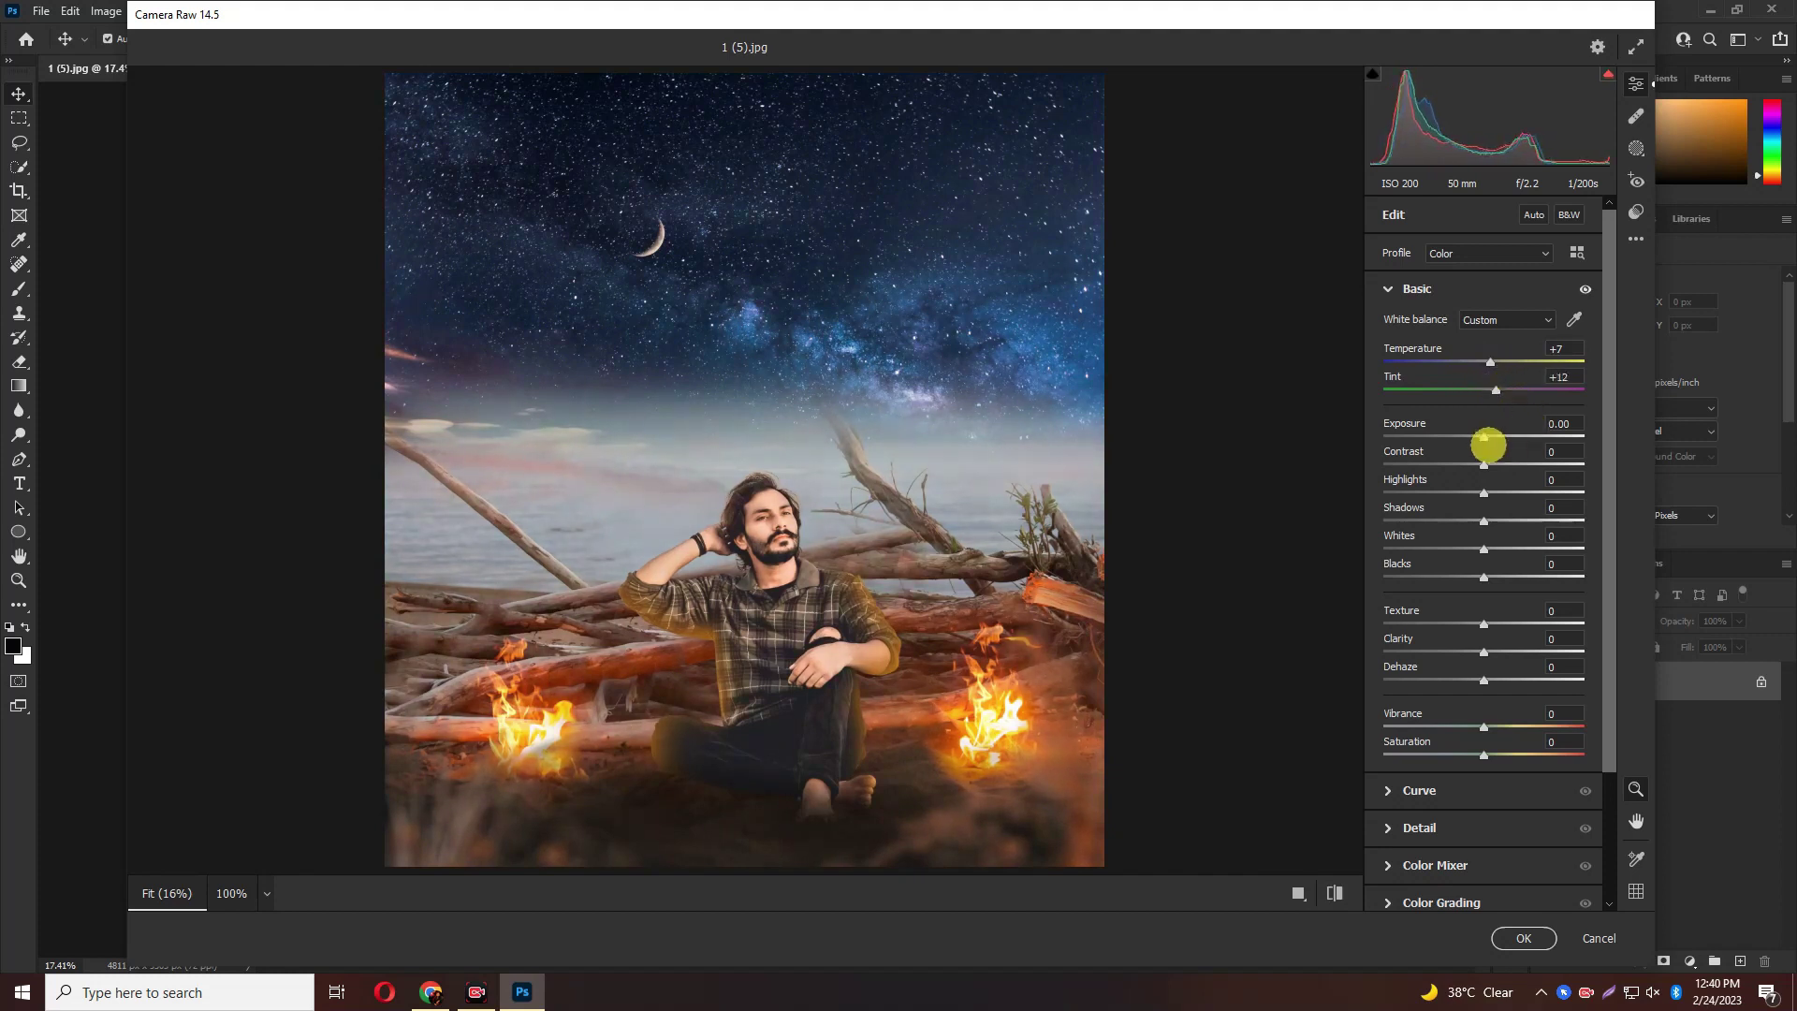
# Set Exposure -0.35 and Contrast +36, reduce highlights and shadows, add clarity, trim saturation
pyautogui.moveTo(1484, 436)
pyautogui.mouseDown()
pyautogui.moveTo(1497, 462)
pyautogui.moveTo(1529, 463)
pyautogui.moveTo(1489, 466)
pyautogui.moveTo(1523, 467)
pyautogui.mouseUp()
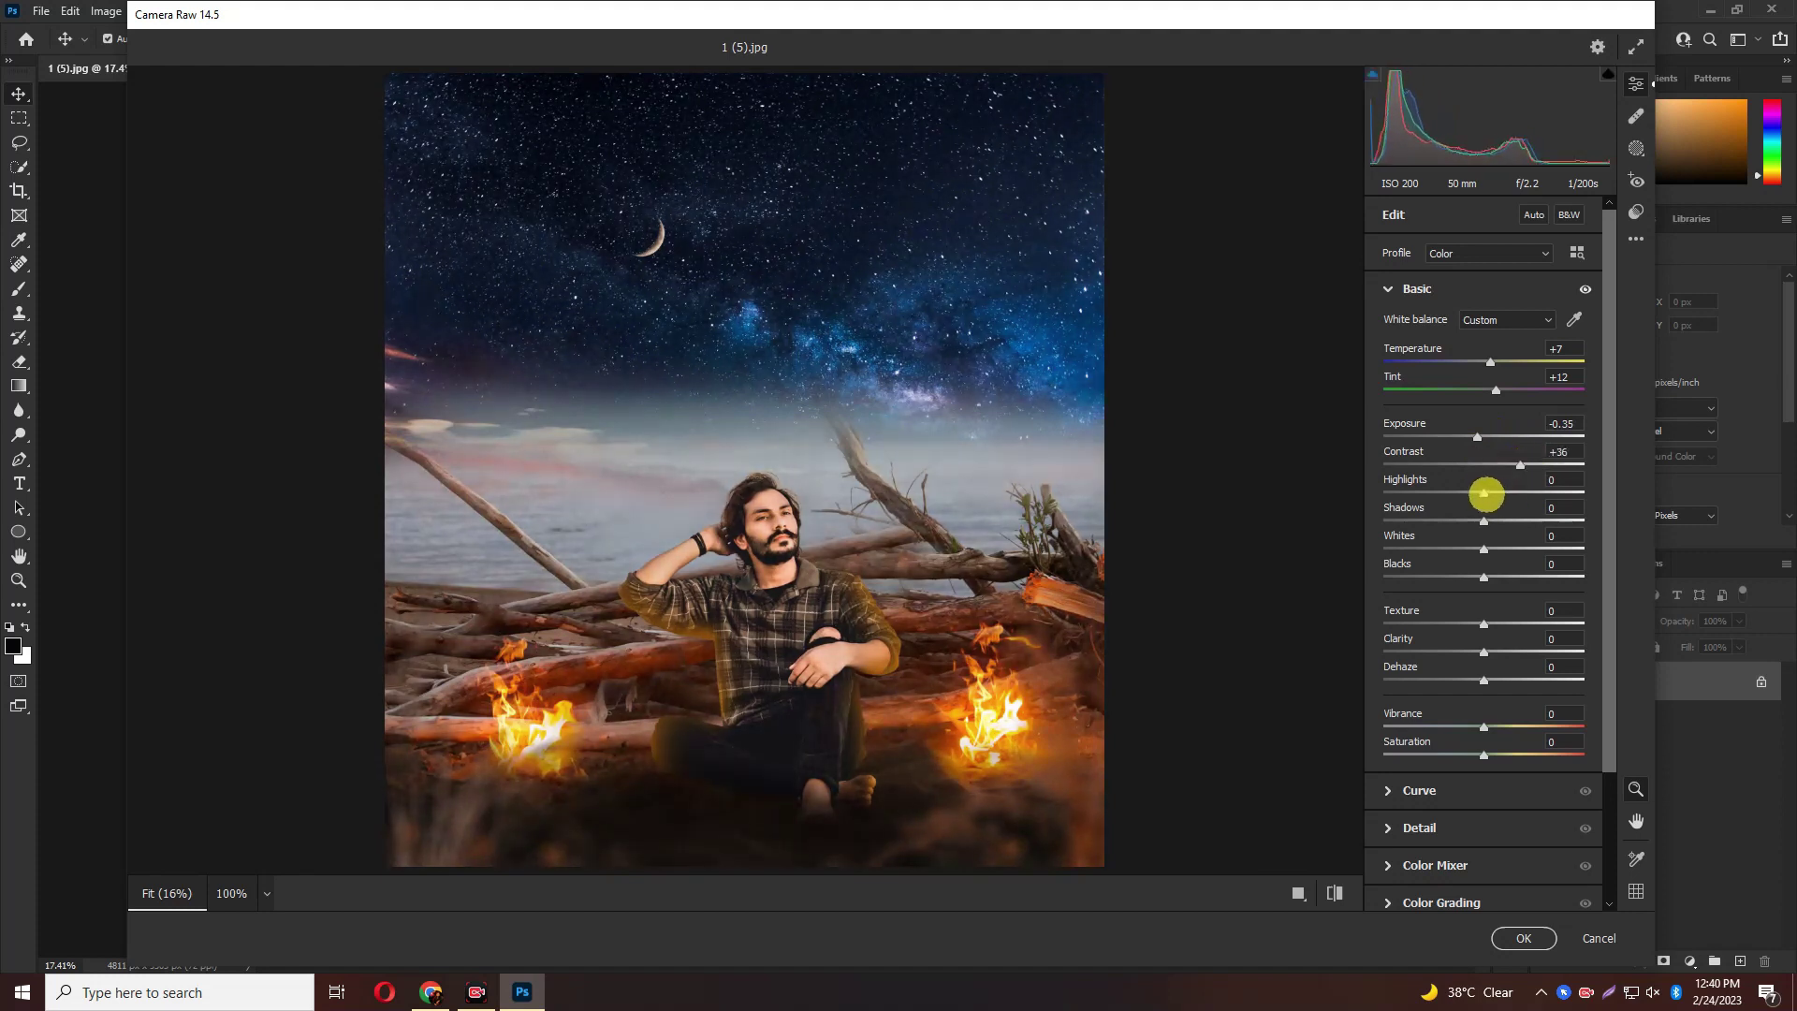
pyautogui.moveTo(1484, 493)
pyautogui.mouseDown()
pyautogui.moveTo(1520, 487)
pyautogui.moveTo(1465, 491)
pyautogui.moveTo(1541, 510)
pyautogui.moveTo(1436, 522)
pyautogui.moveTo(1523, 543)
pyautogui.moveTo(1479, 550)
pyautogui.moveTo(1537, 575)
pyautogui.moveTo(1457, 579)
pyautogui.moveTo(1525, 623)
pyautogui.moveTo(1475, 624)
pyautogui.mouseUp()
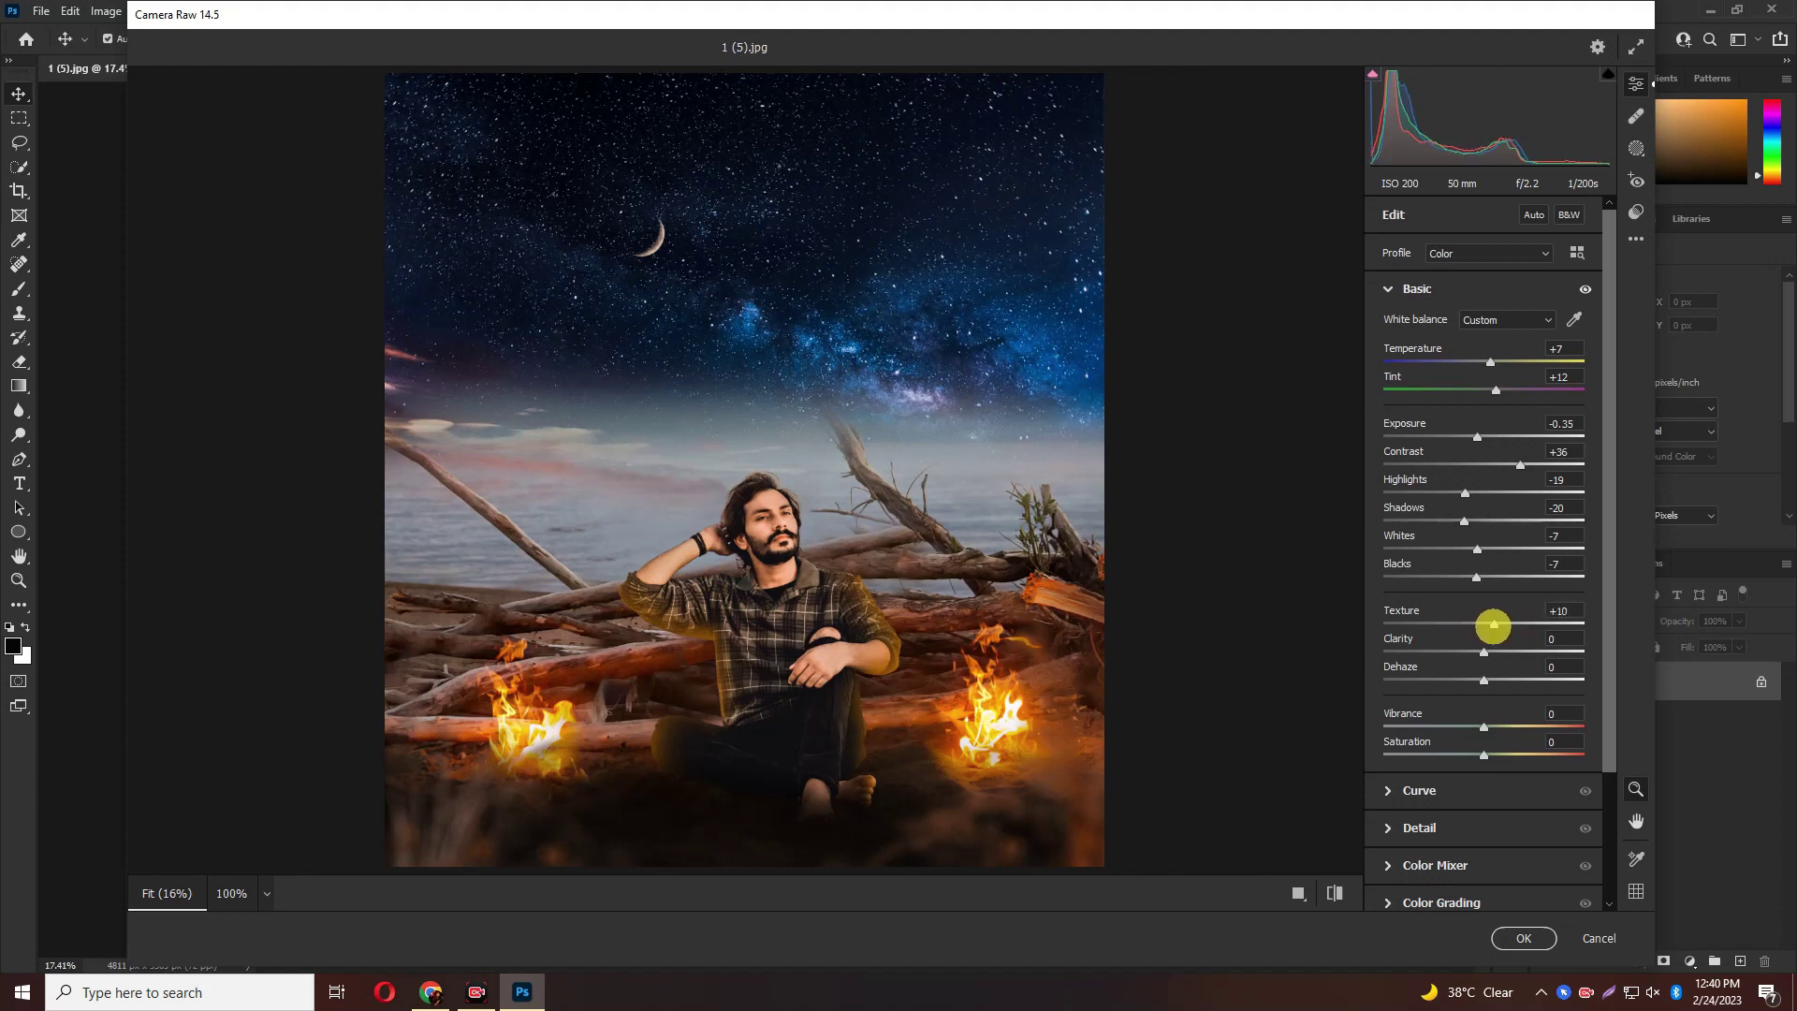
pyautogui.moveTo(1474, 653)
pyautogui.mouseDown()
pyautogui.moveTo(1500, 652)
pyautogui.moveTo(1456, 683)
pyautogui.moveTo(1499, 680)
pyautogui.mouseUp()
pyautogui.moveTo(1482, 755)
pyautogui.mouseDown()
pyautogui.moveTo(1501, 746)
pyautogui.moveTo(1479, 750)
pyautogui.mouseUp()
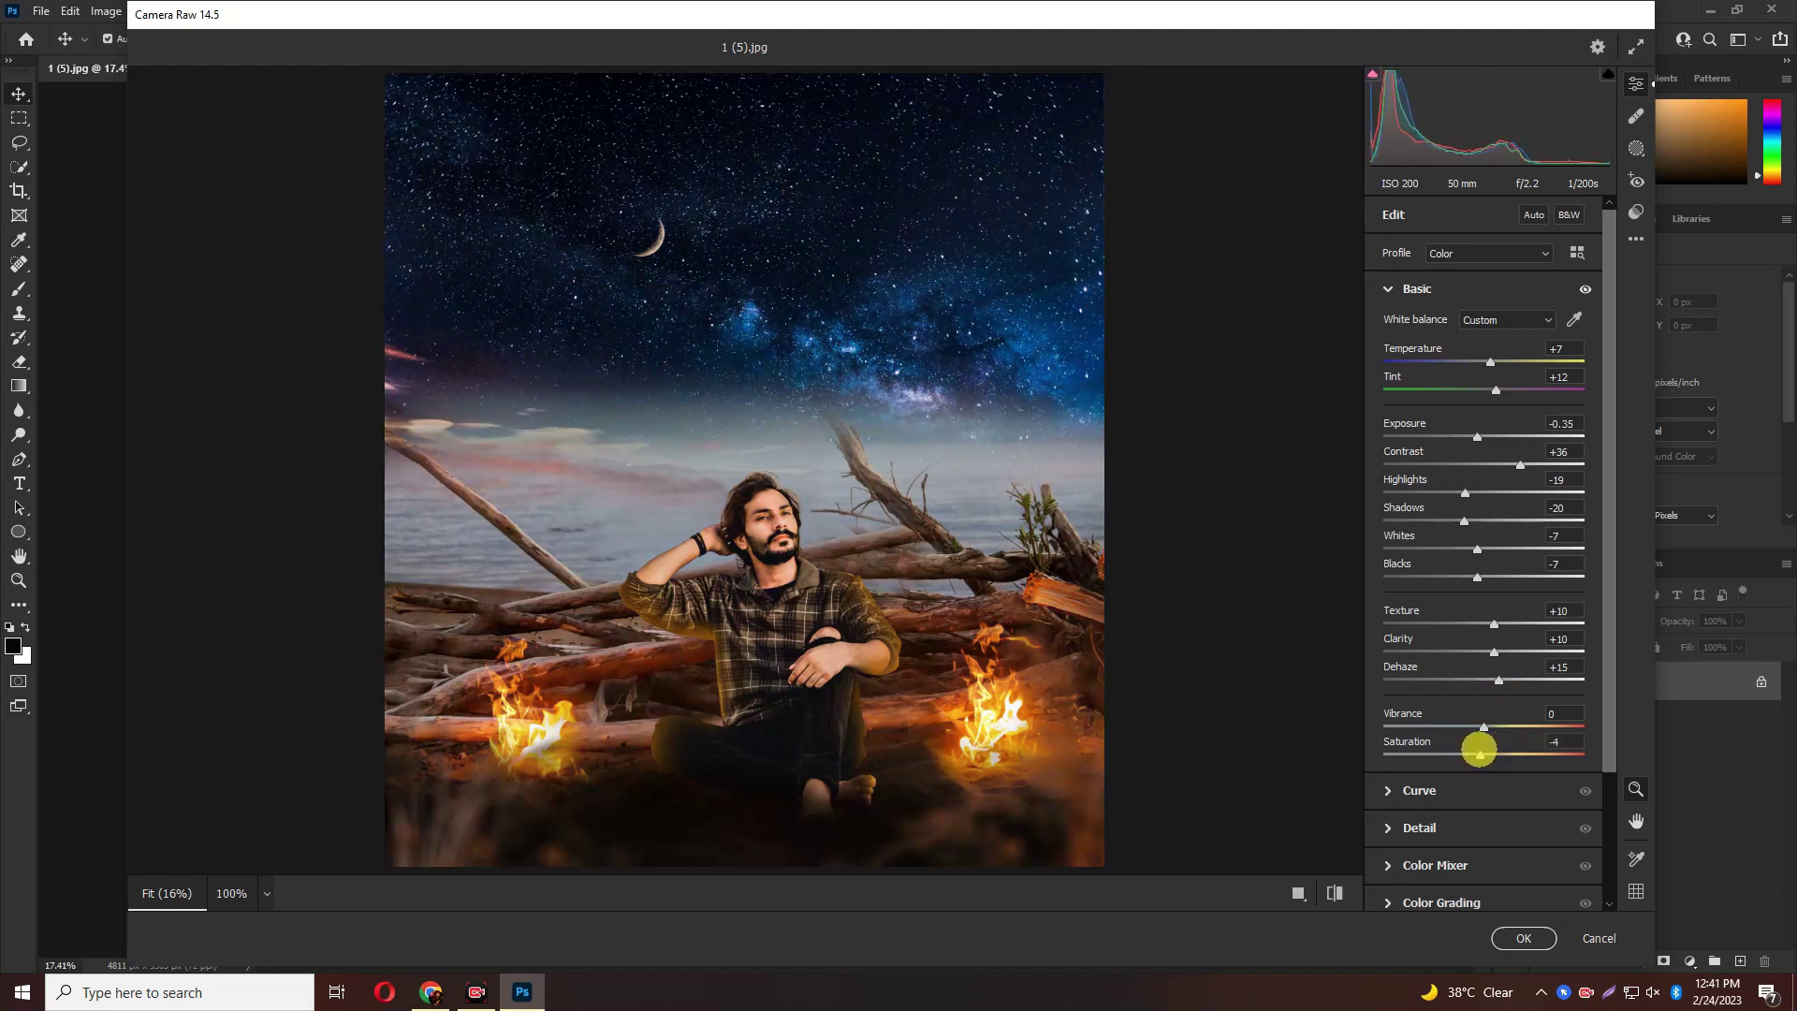
pyautogui.click(1389, 289)
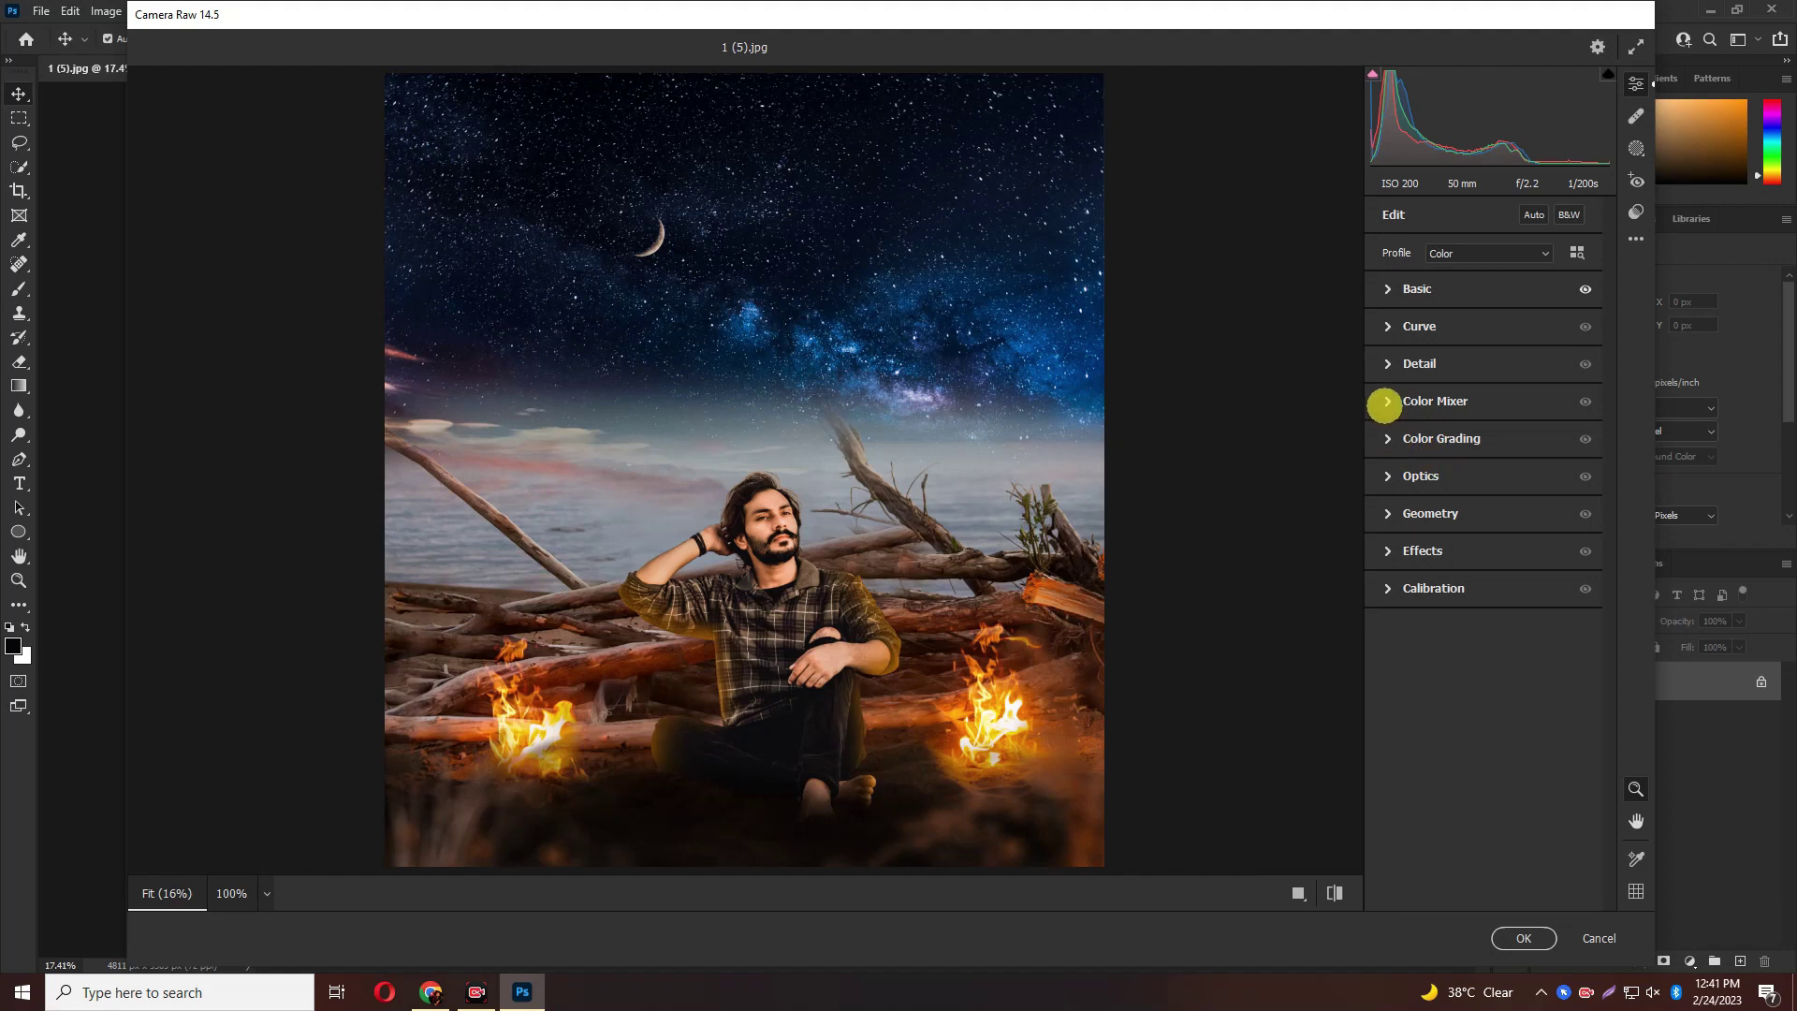
# In the Color Mixer, shift Reds hue -45, Oranges redder, Blues -59 toward teal, and Purples
pyautogui.click(1387, 401)
pyautogui.click(1392, 458)
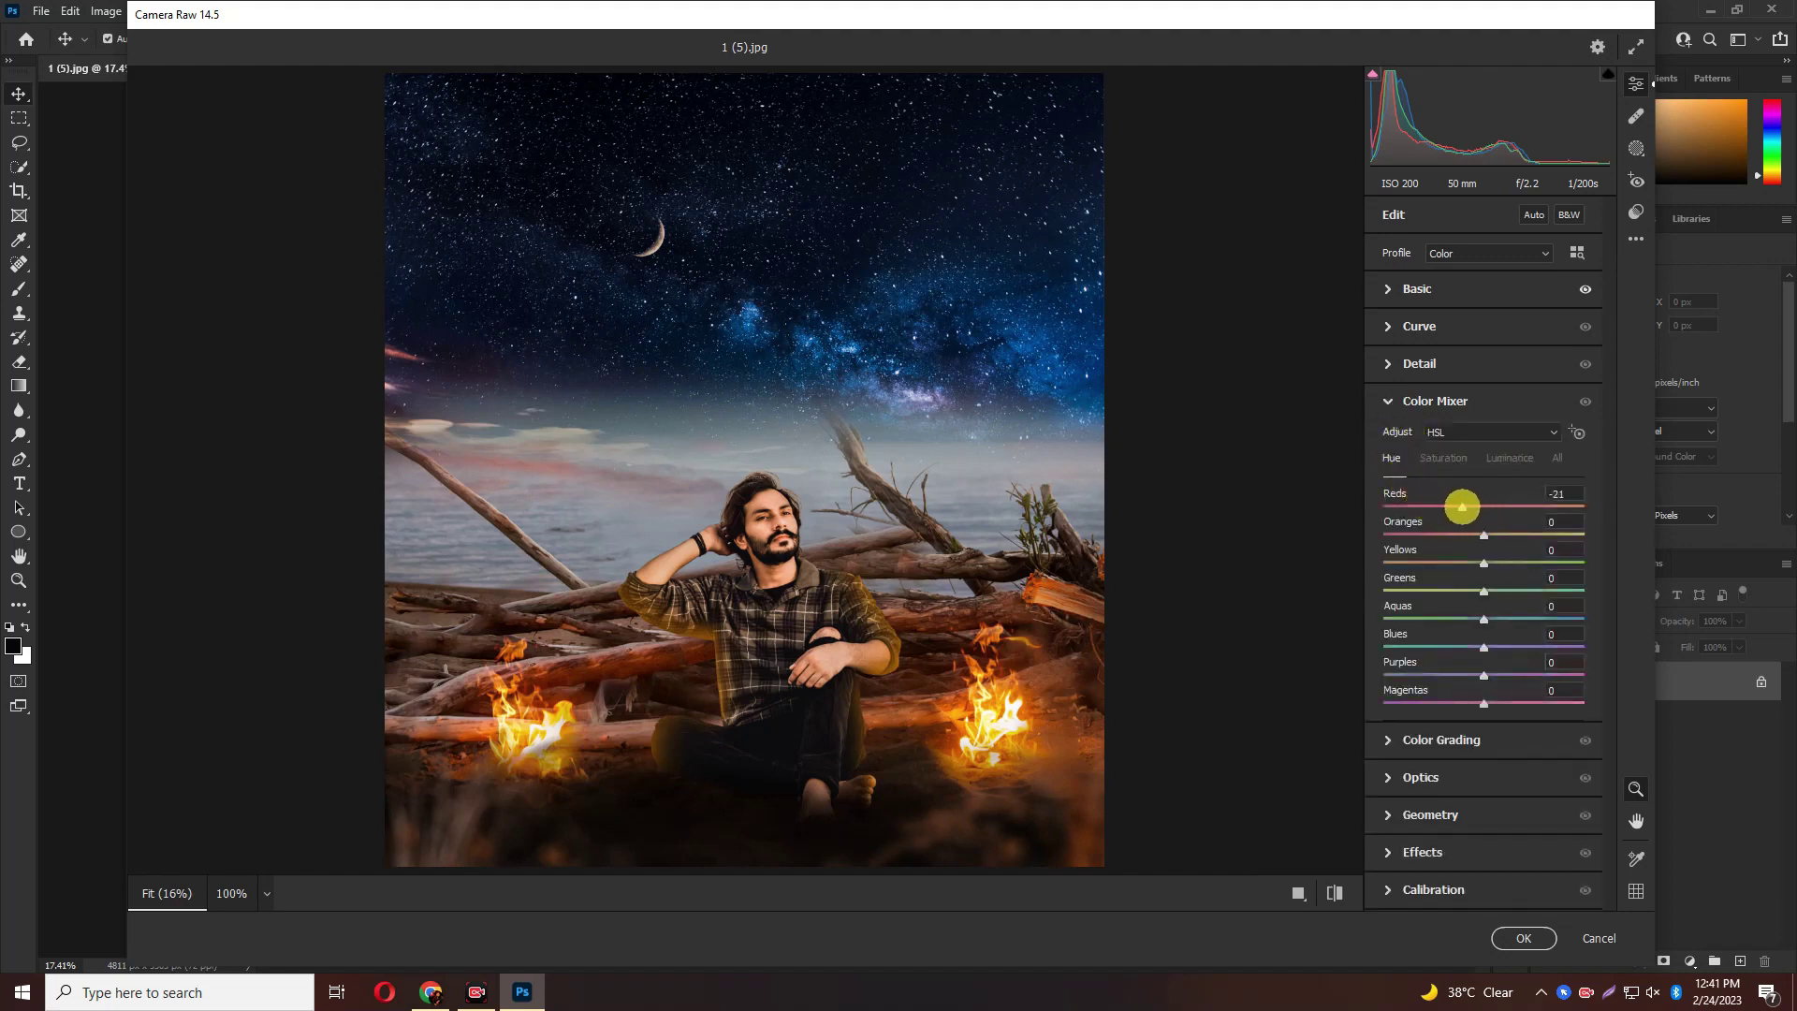
pyautogui.moveTo(1438, 507); pyautogui.dragTo(1439, 511)
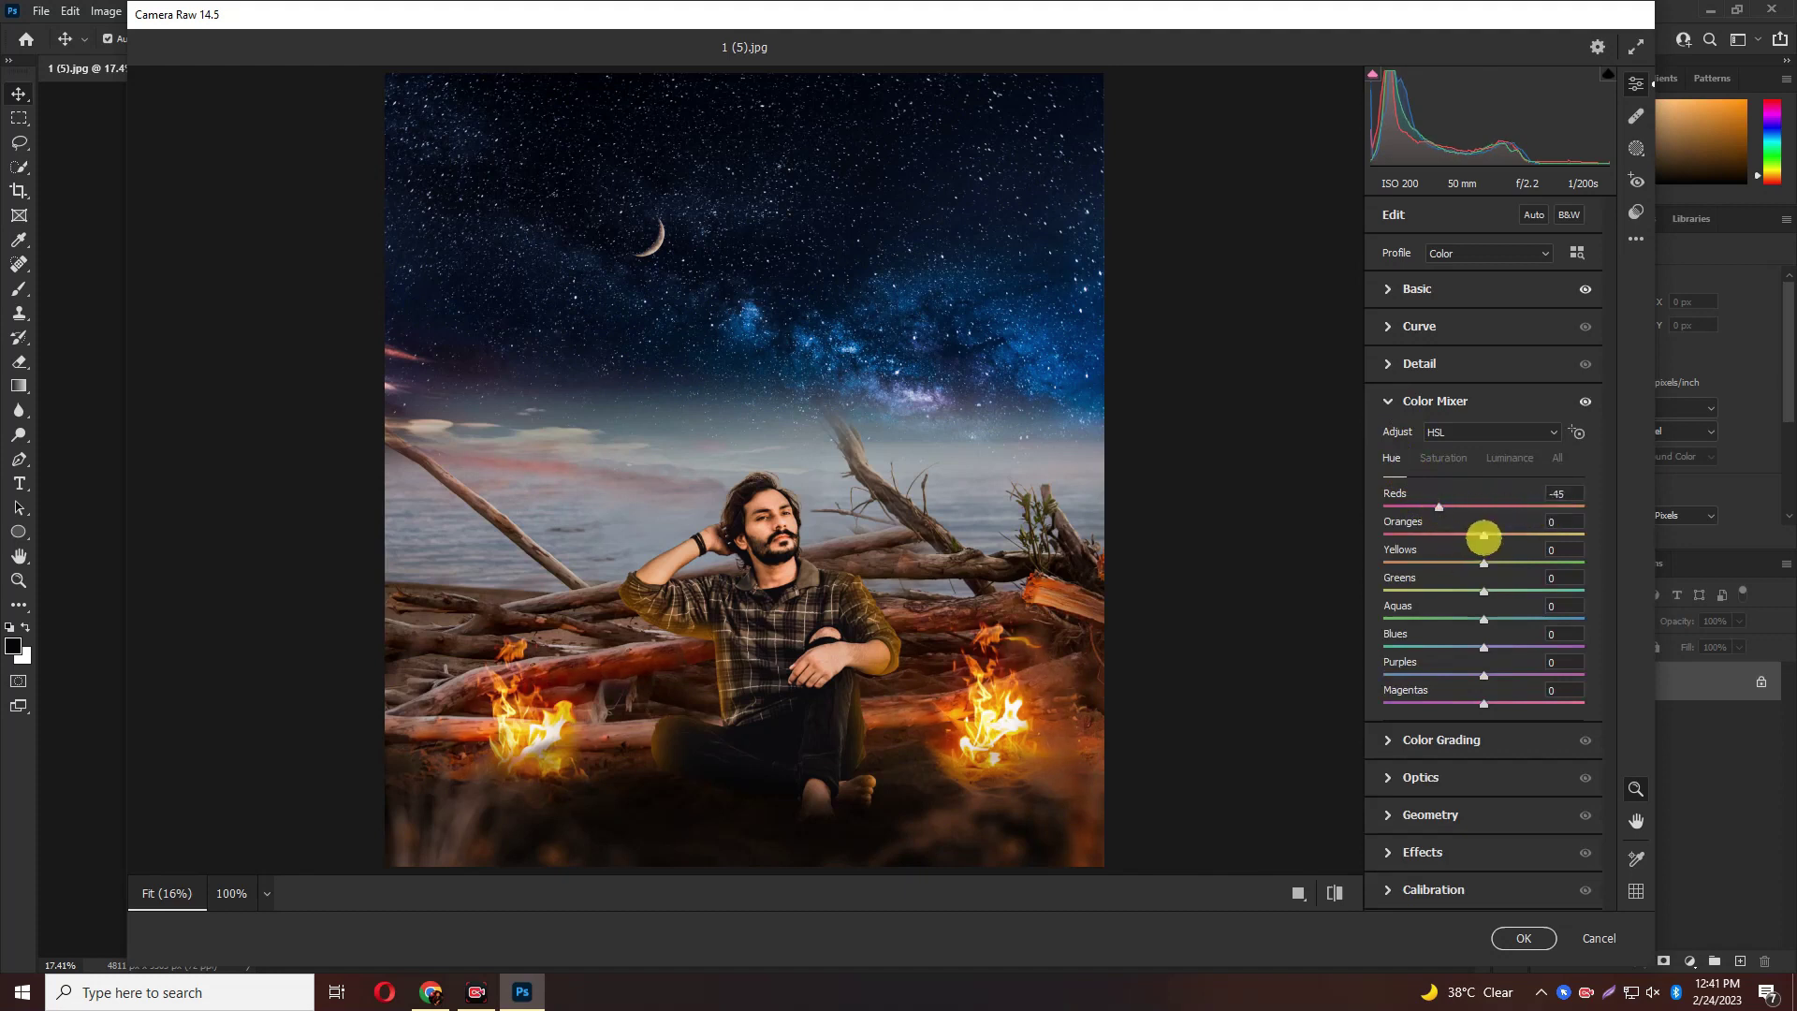
pyautogui.moveTo(1484, 535)
pyautogui.mouseDown()
pyautogui.moveTo(1434, 536)
pyautogui.moveTo(1490, 537)
pyautogui.moveTo(1471, 536)
pyautogui.mouseUp()
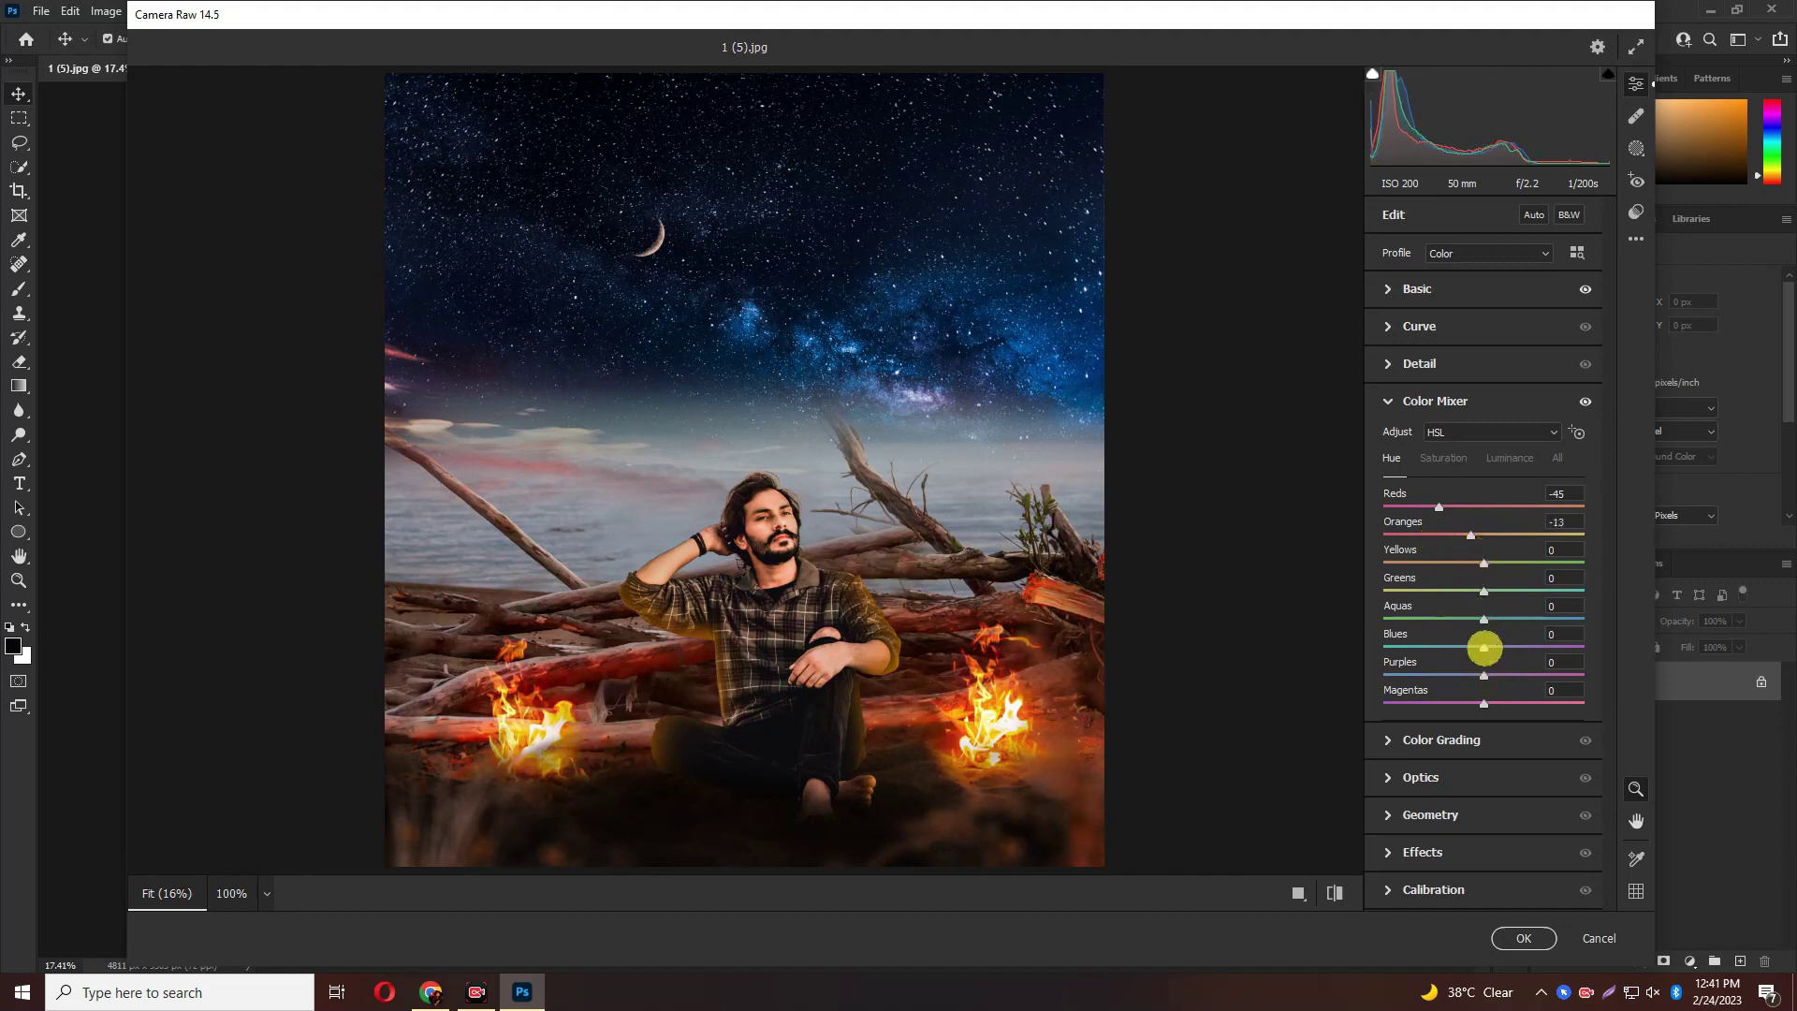
pyautogui.moveTo(1484, 647)
pyautogui.mouseDown()
pyautogui.moveTo(1437, 648)
pyautogui.moveTo(1514, 646)
pyautogui.moveTo(1435, 647)
pyautogui.mouseUp()
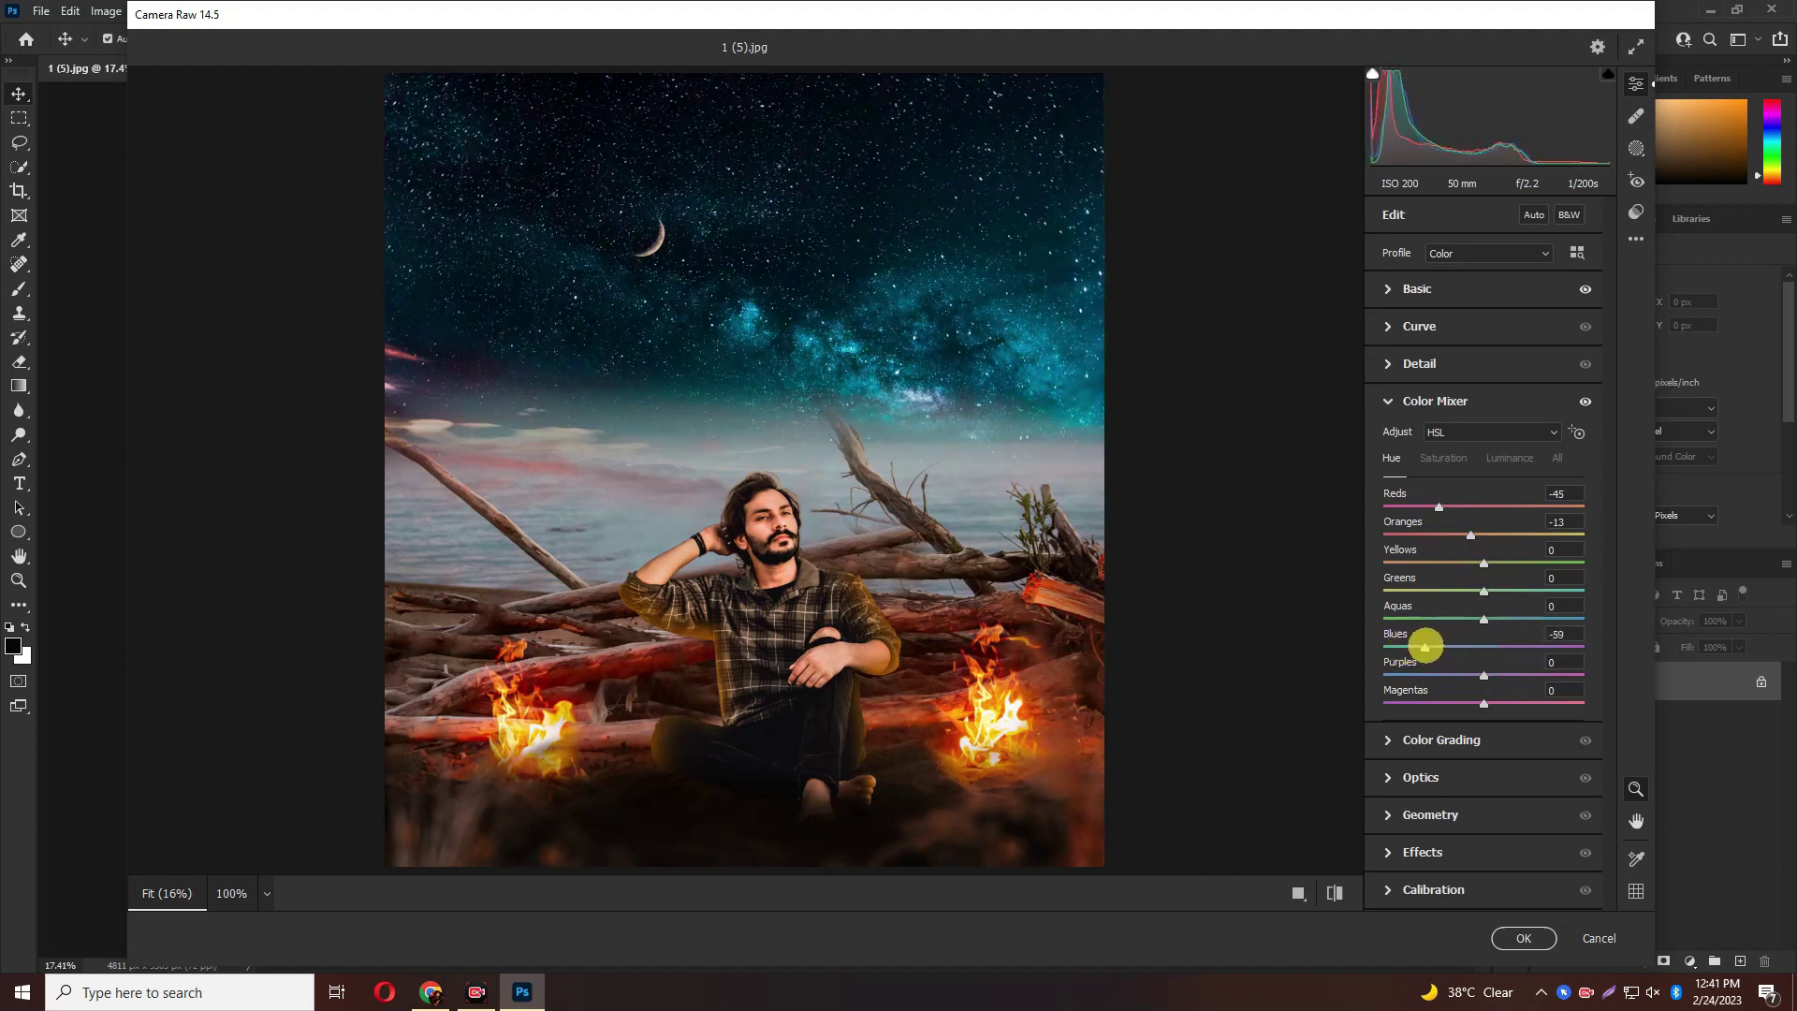
pyautogui.moveTo(1484, 675)
pyautogui.mouseDown()
pyautogui.moveTo(1528, 672)
pyautogui.moveTo(1432, 674)
pyautogui.moveTo(1497, 674)
pyautogui.moveTo(1532, 702)
pyautogui.moveTo(1456, 703)
pyautogui.mouseUp()
# Raise Blues saturation to +40 and Blues luminance to +10, then apply the Camera Raw grade
pyautogui.click(1443, 457)
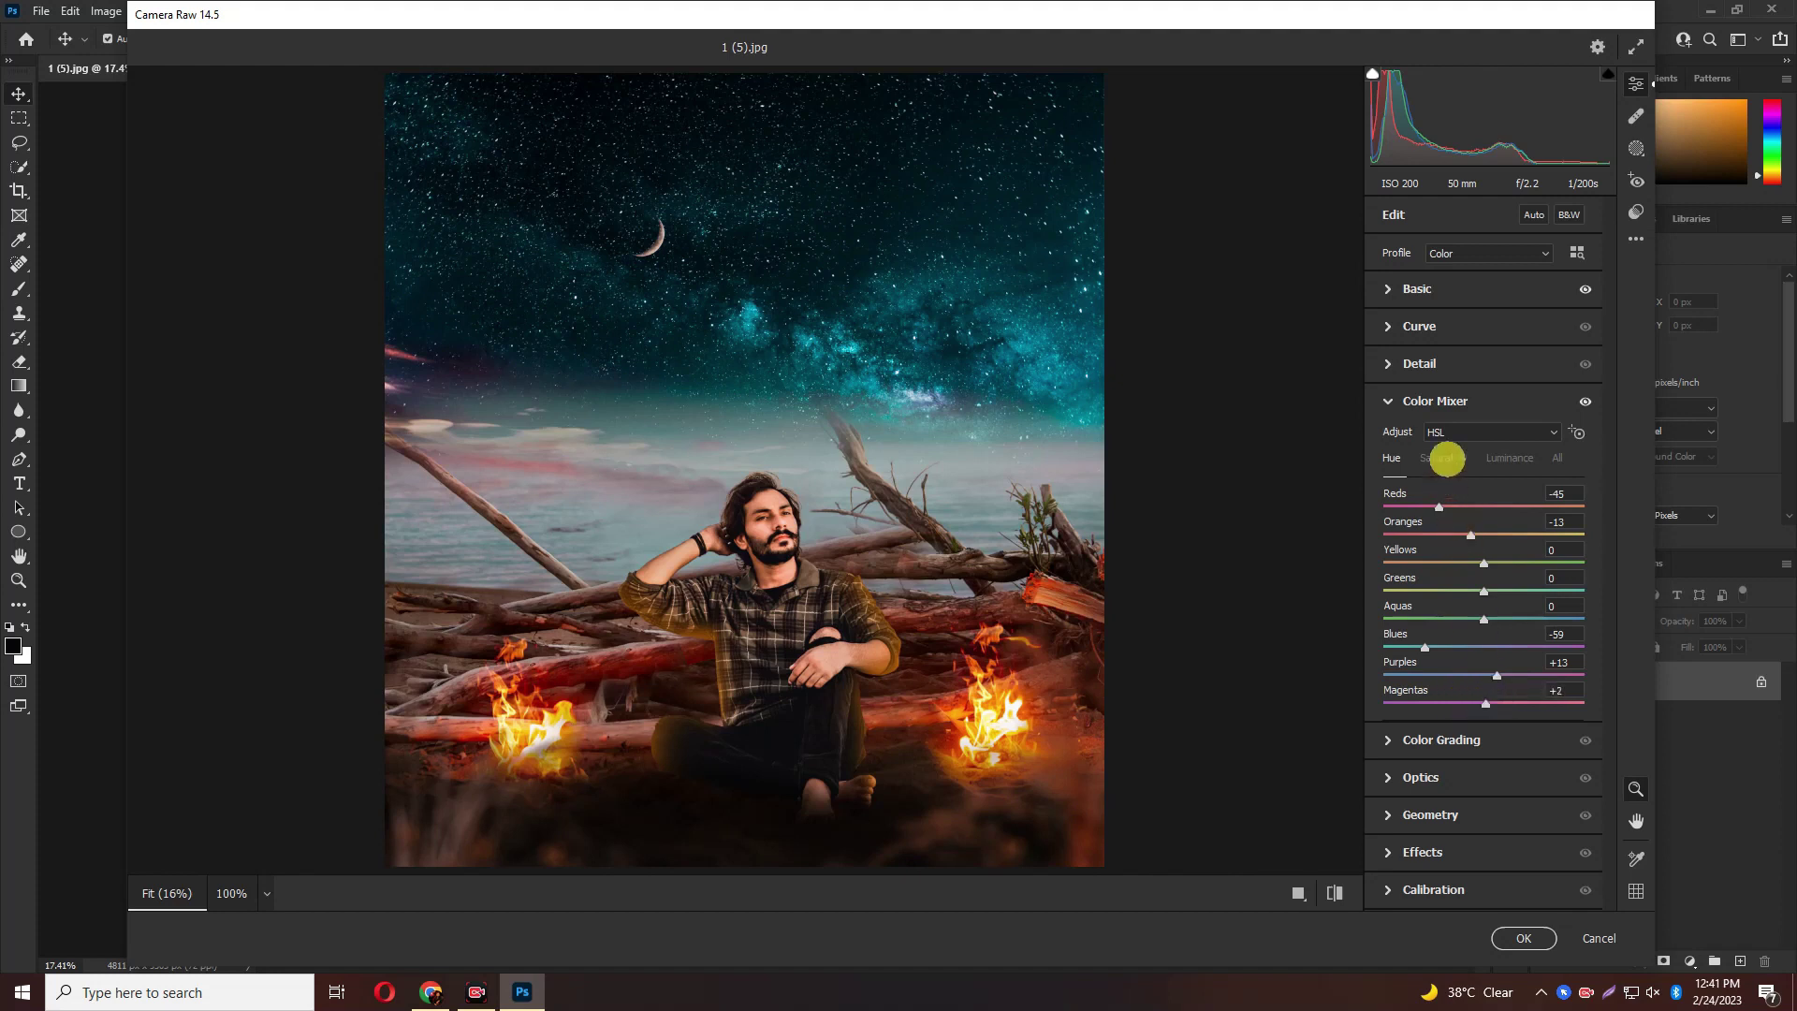
pyautogui.moveTo(1488, 645)
pyautogui.mouseDown()
pyautogui.moveTo(1541, 644)
pyautogui.moveTo(1436, 644)
pyautogui.moveTo(1525, 646)
pyautogui.moveTo(1432, 615)
pyautogui.moveTo(1525, 622)
pyautogui.moveTo(1480, 655)
pyautogui.mouseUp()
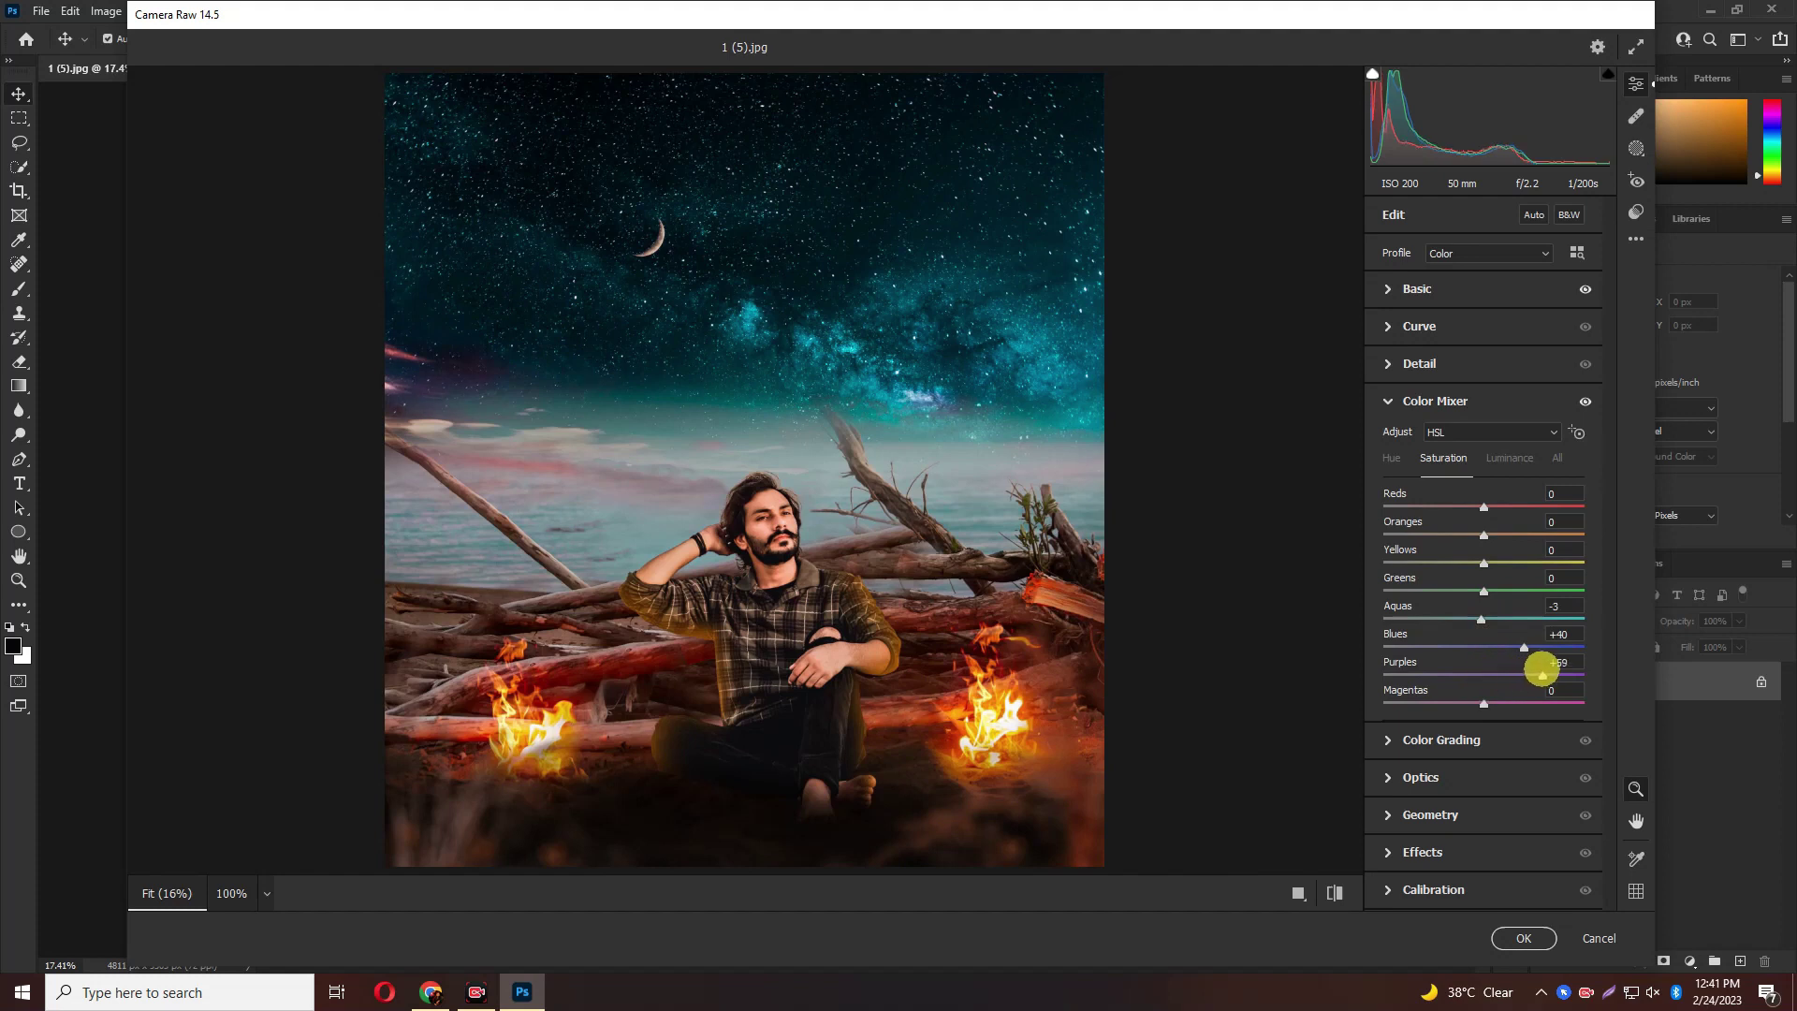
pyautogui.click(1510, 458)
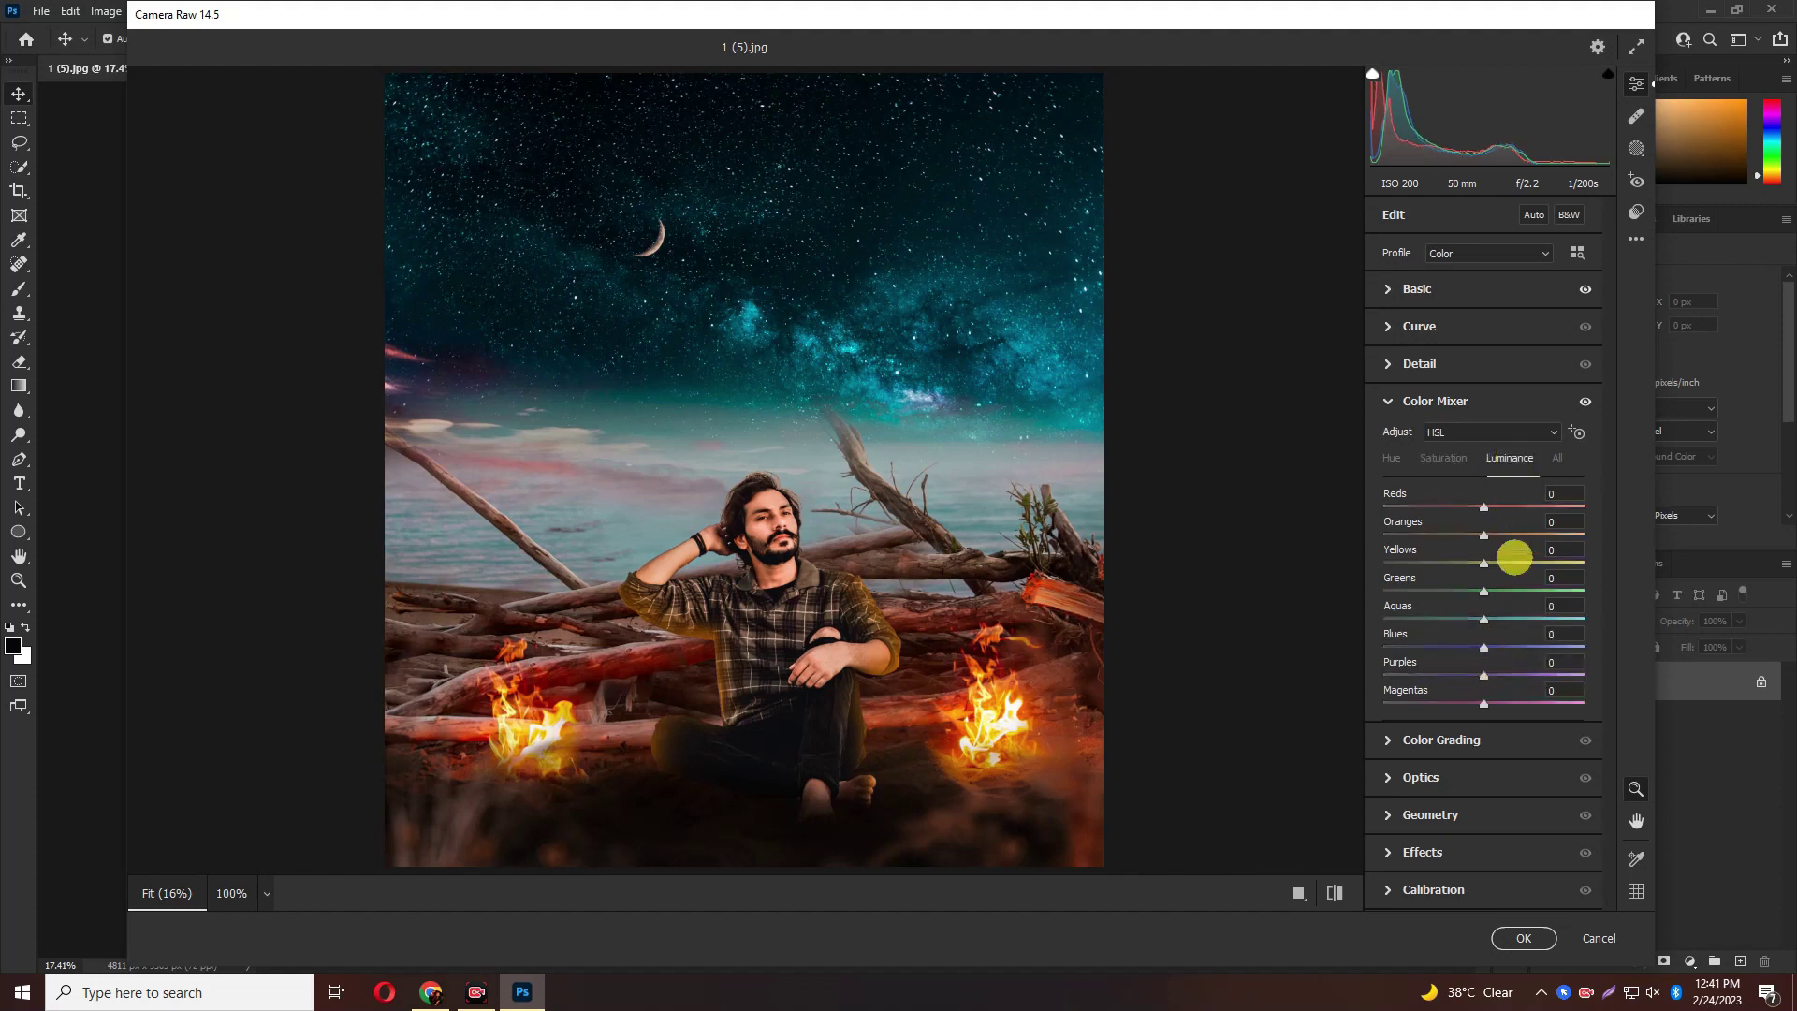
pyautogui.moveTo(1483, 647)
pyautogui.mouseDown()
pyautogui.moveTo(1536, 646)
pyautogui.moveTo(1439, 647)
pyautogui.moveTo(1494, 649)
pyautogui.mouseUp()
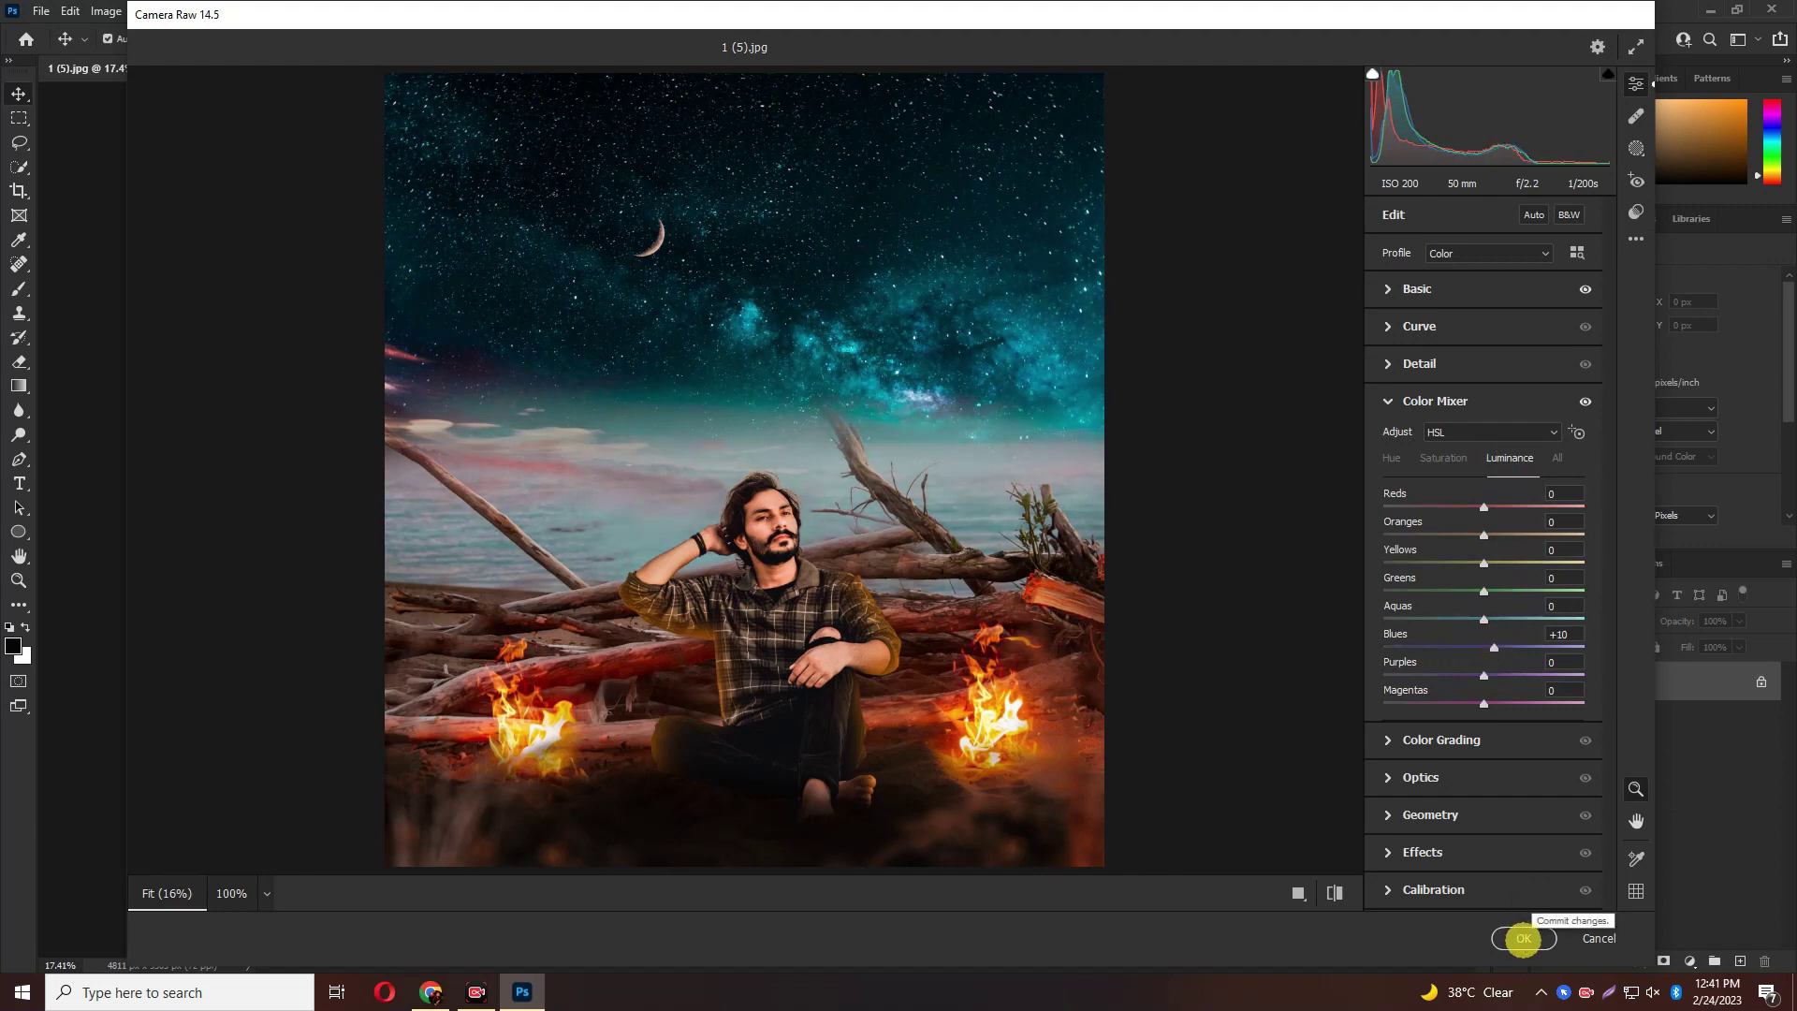
pyautogui.click(1523, 939)
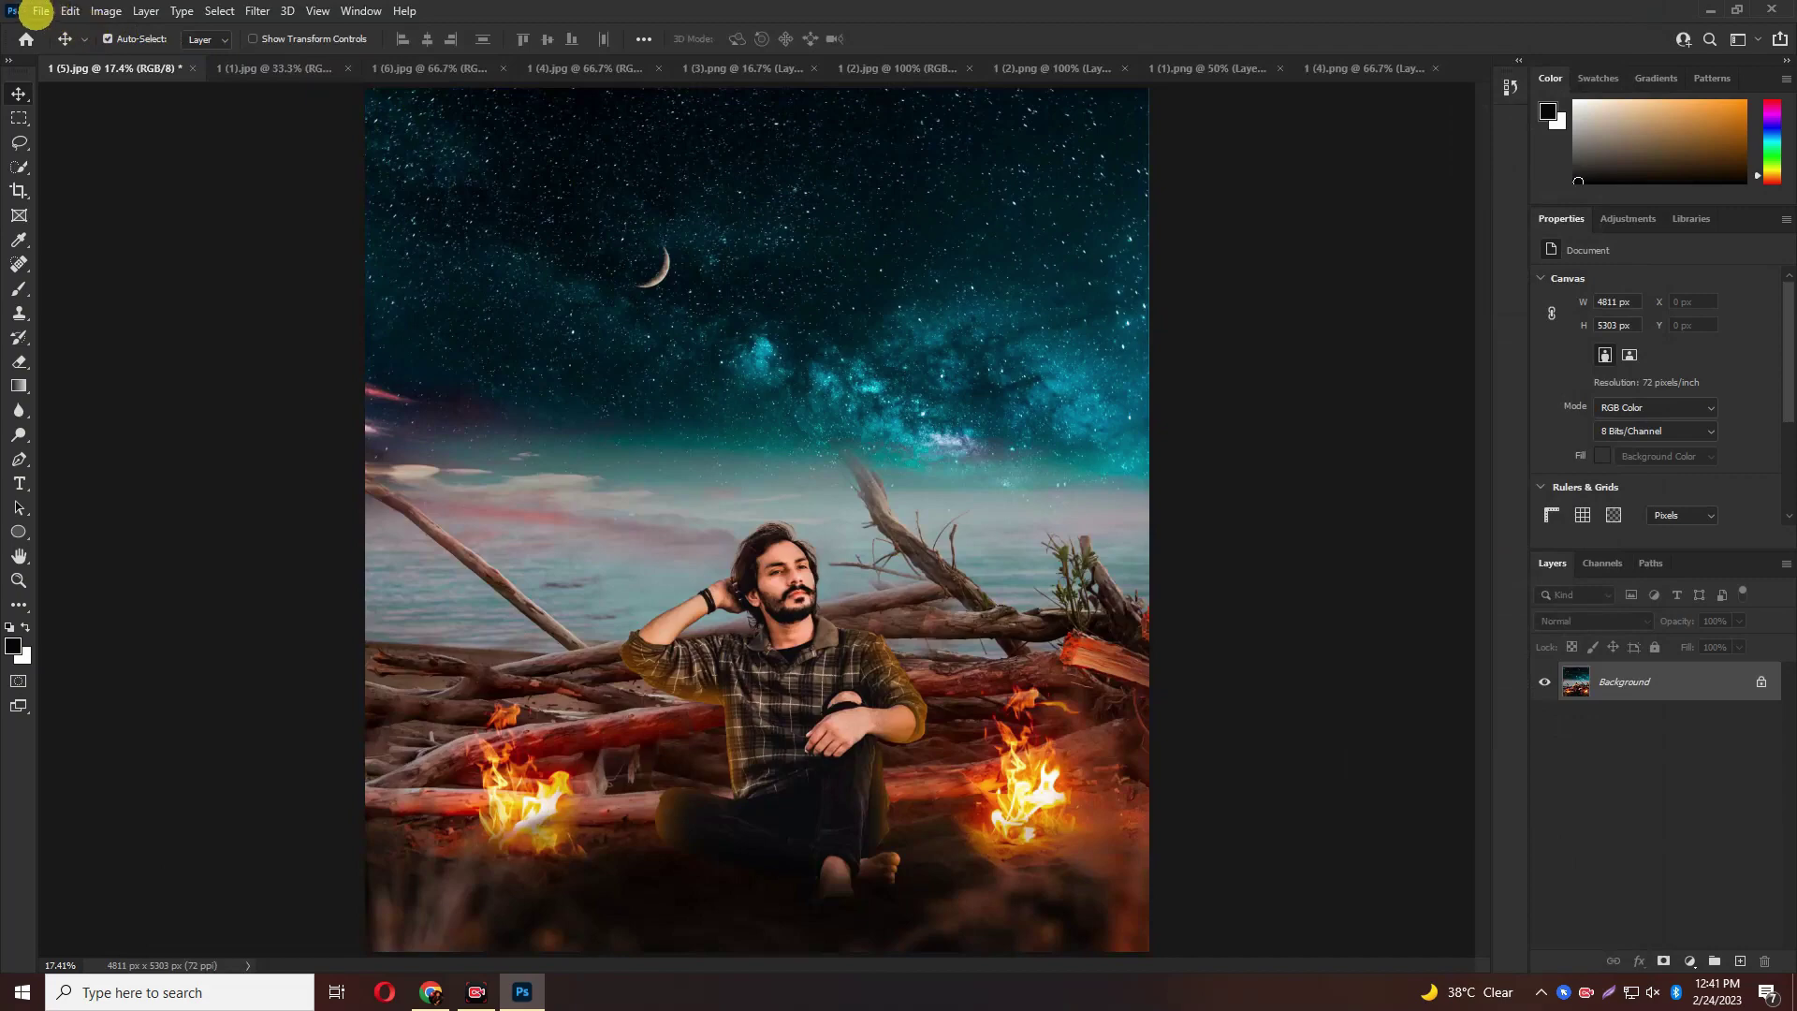
# Save the graded composite as the JPEG 'FINAL .jpg', accepting the default JPEG quality options
pyautogui.click(41, 11)
pyautogui.click(68, 236)
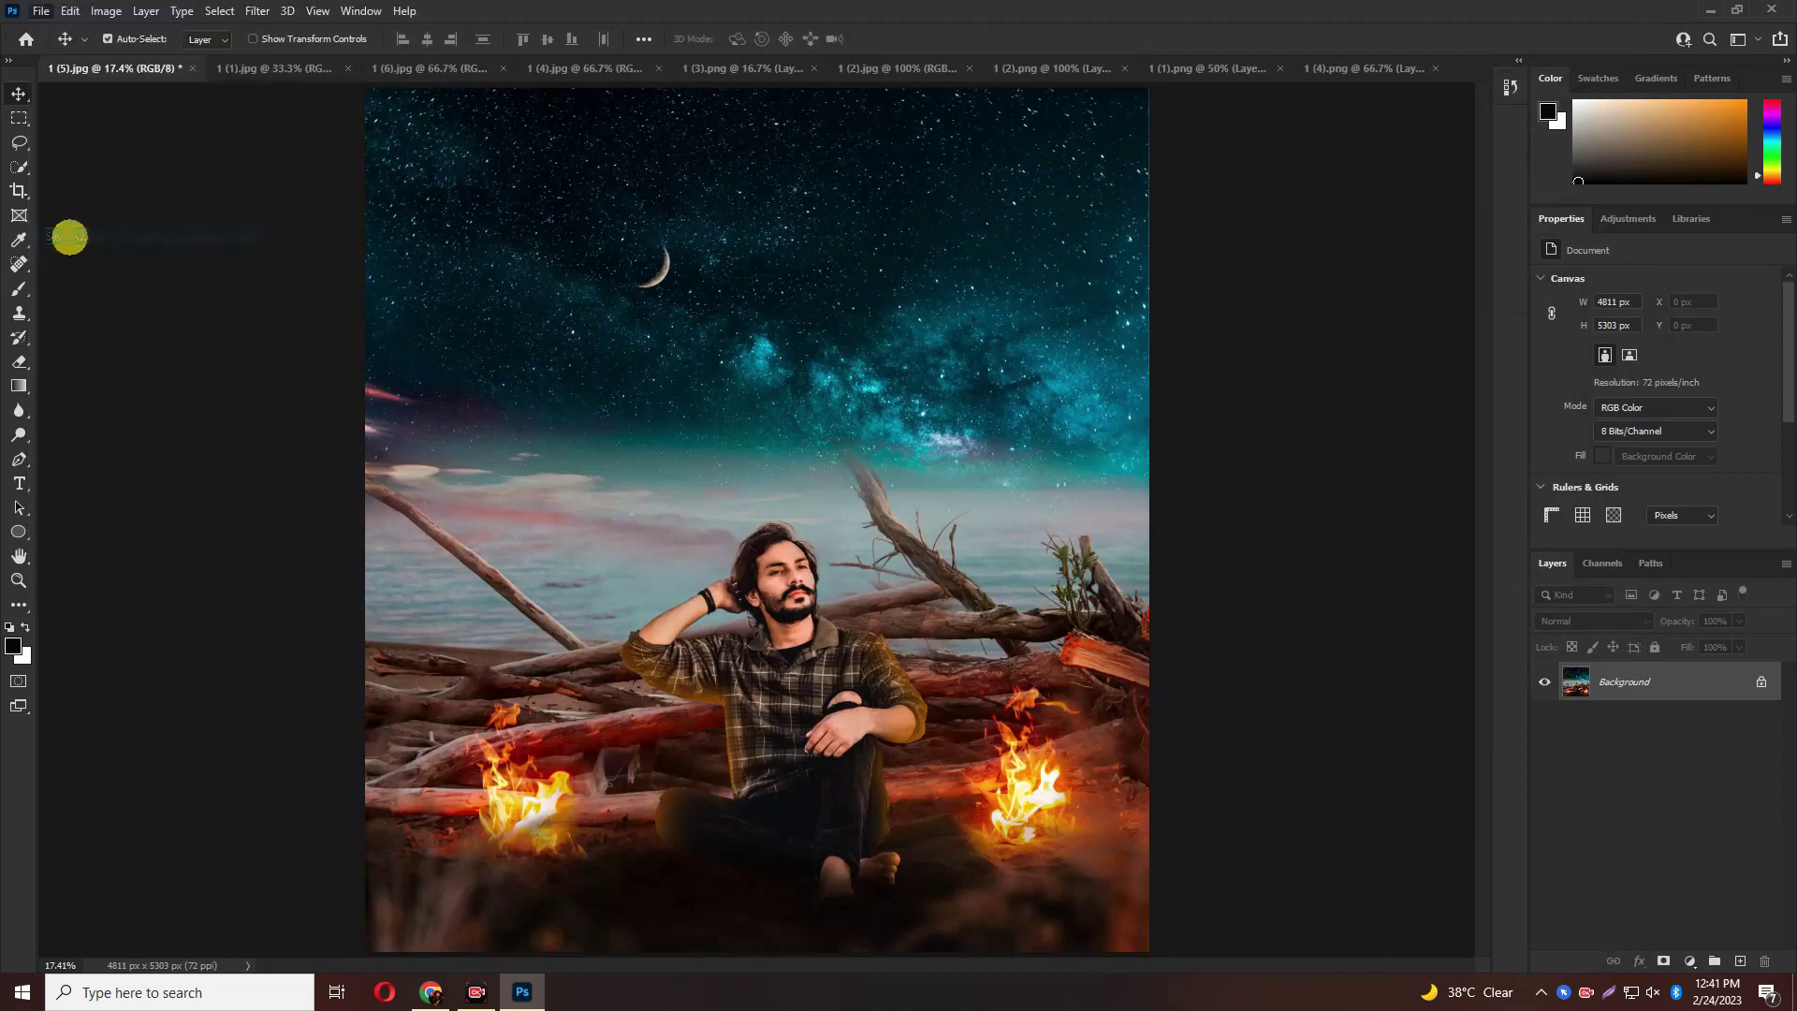
pyautogui.press('Right')
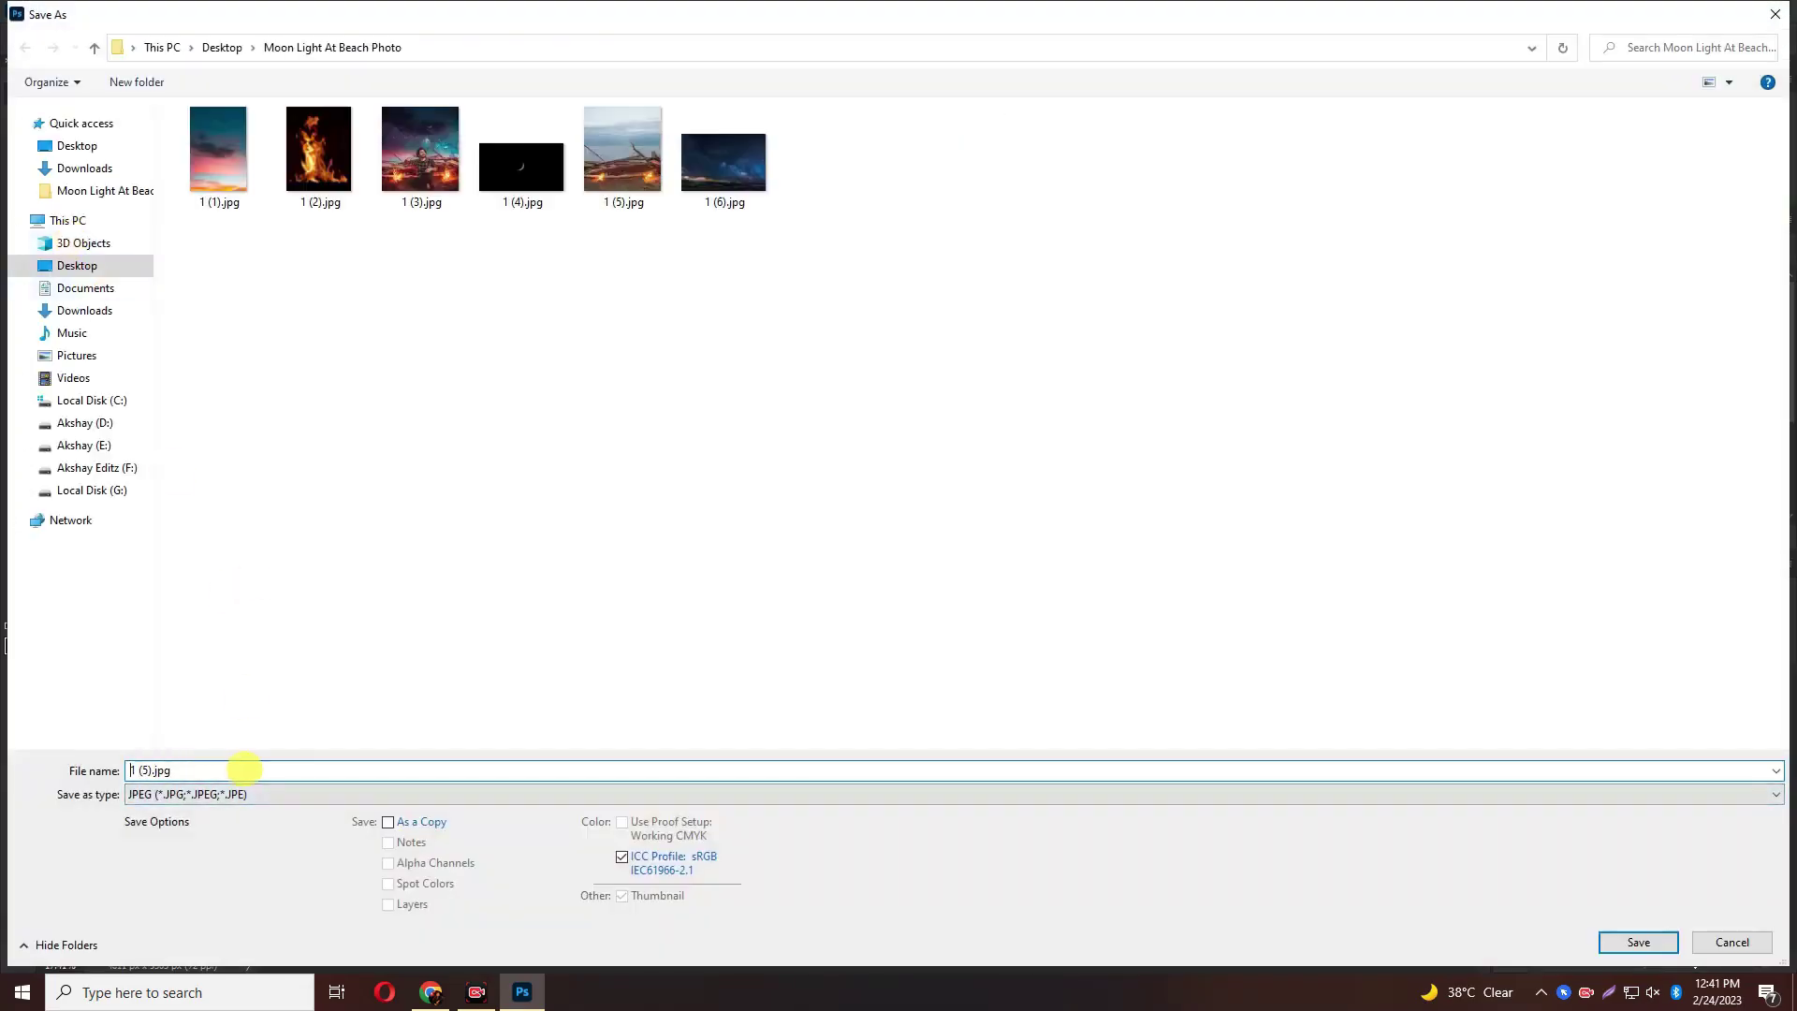
pyautogui.press('Return')
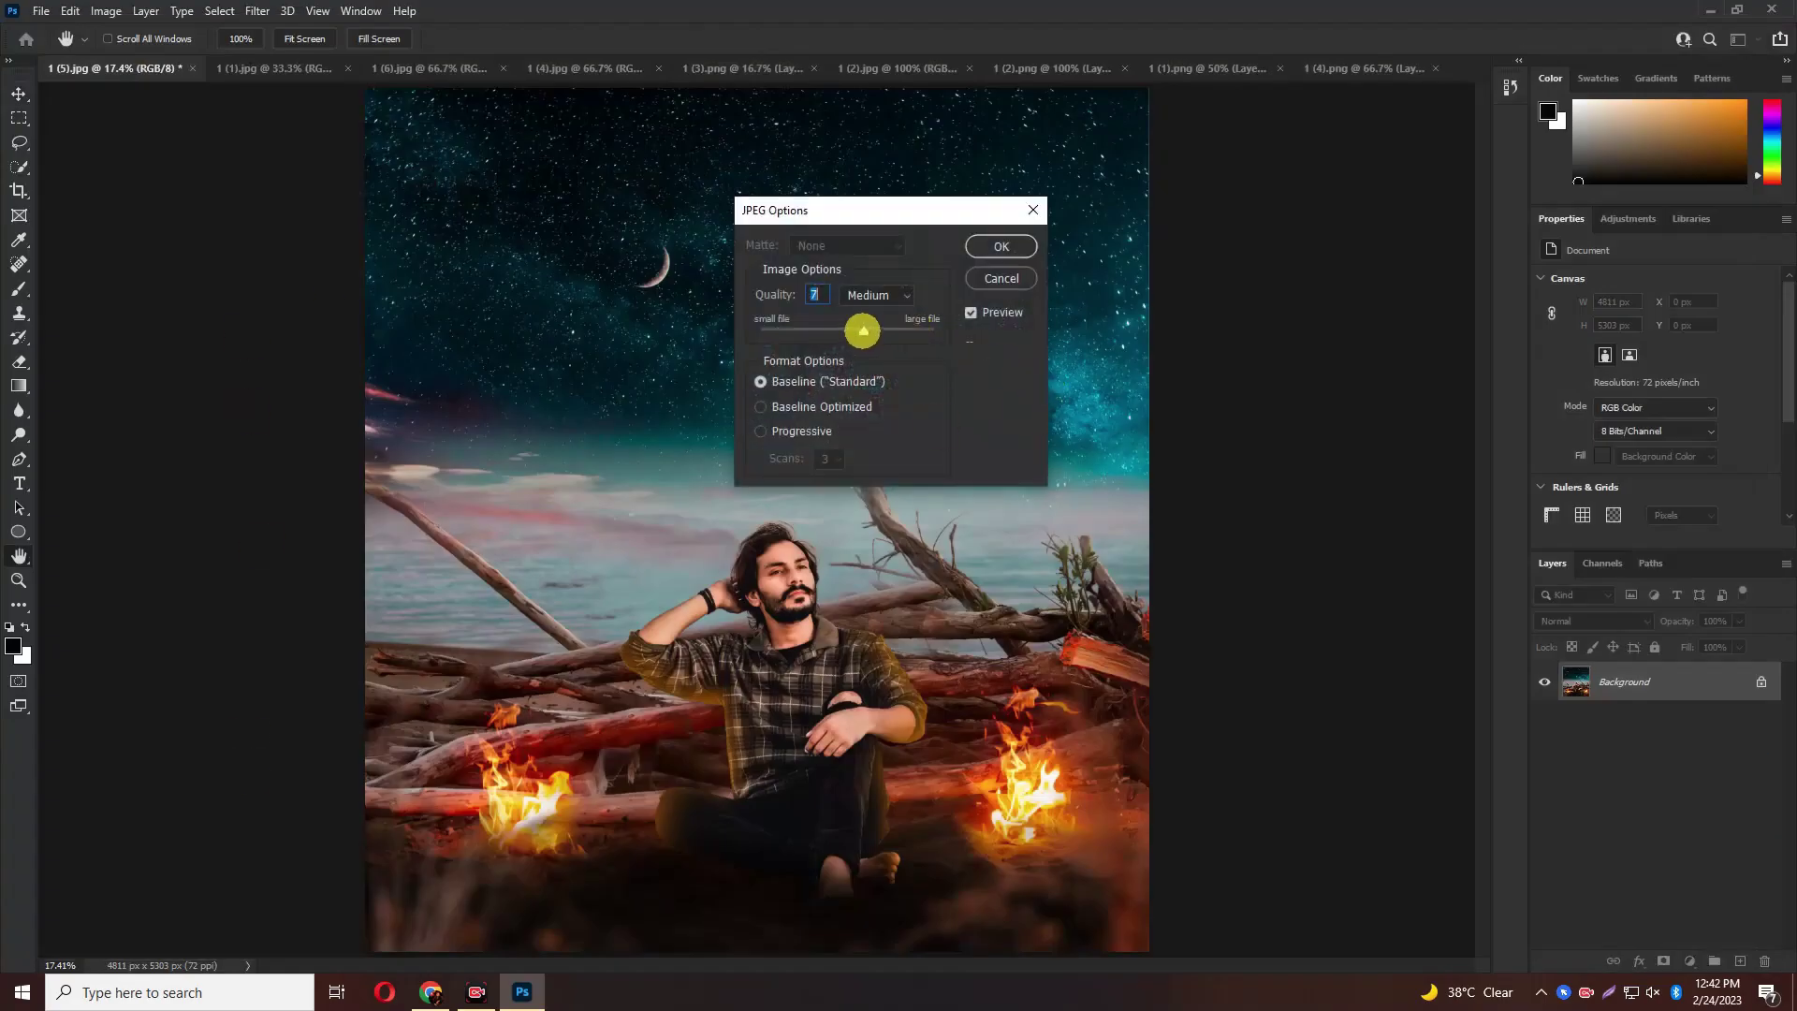
pyautogui.click(1004, 248)
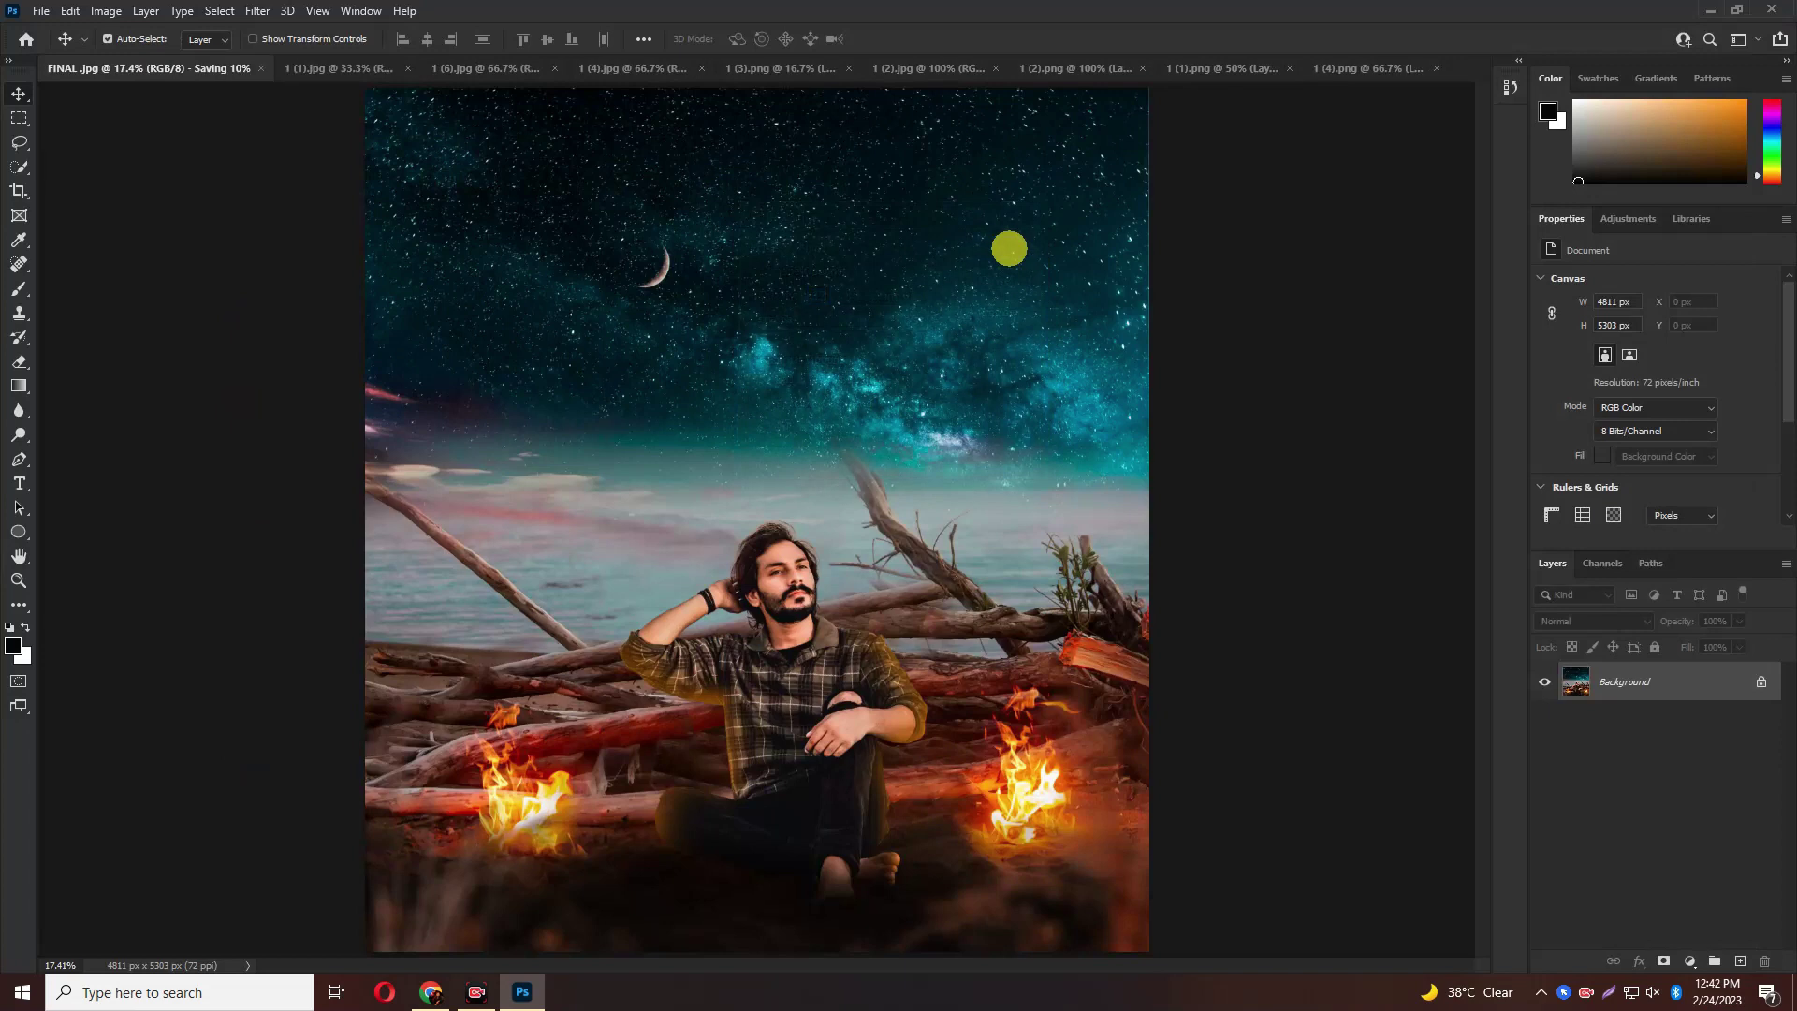